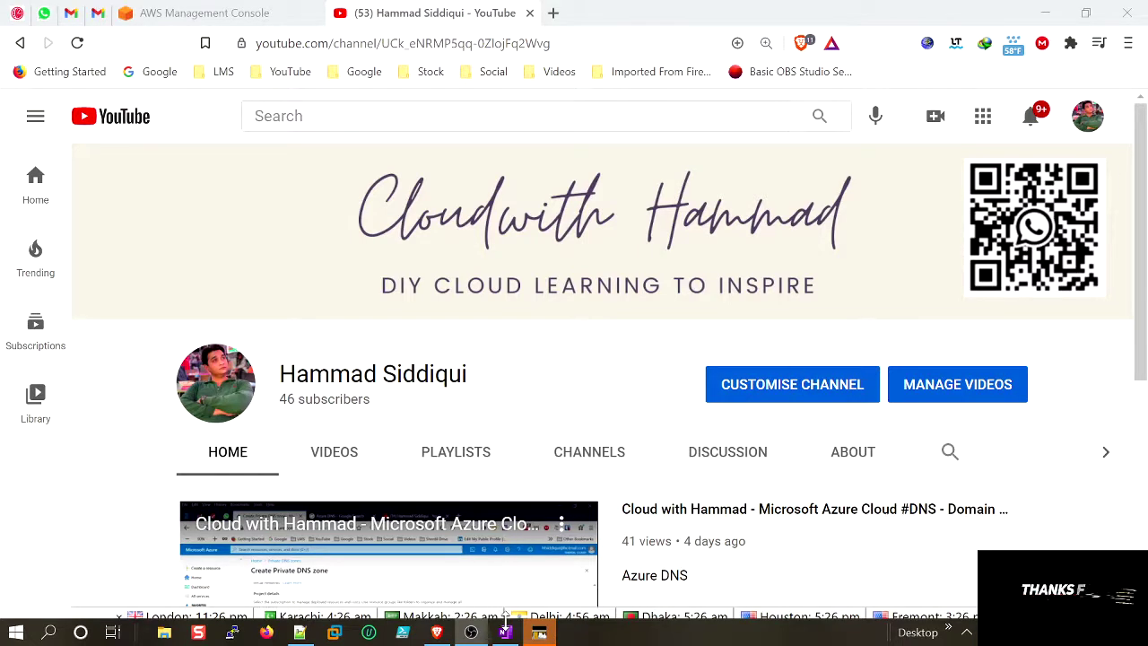
# Step: Switch to OneNote and review the AWS project's region, VPC, subnet, web server, bastion host, gateway and CIDR requirements
pyautogui.click(507, 633)
pyautogui.scroll(-6, 735, 359)
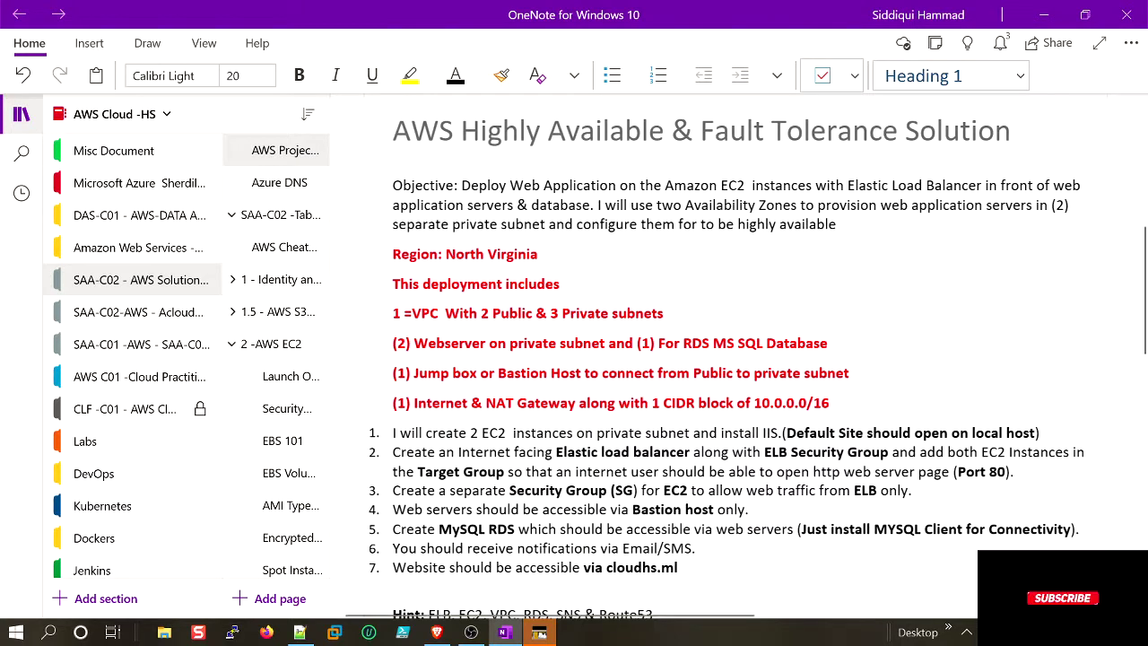
pyautogui.moveTo(540, 254); pyautogui.dragTo(445, 254)
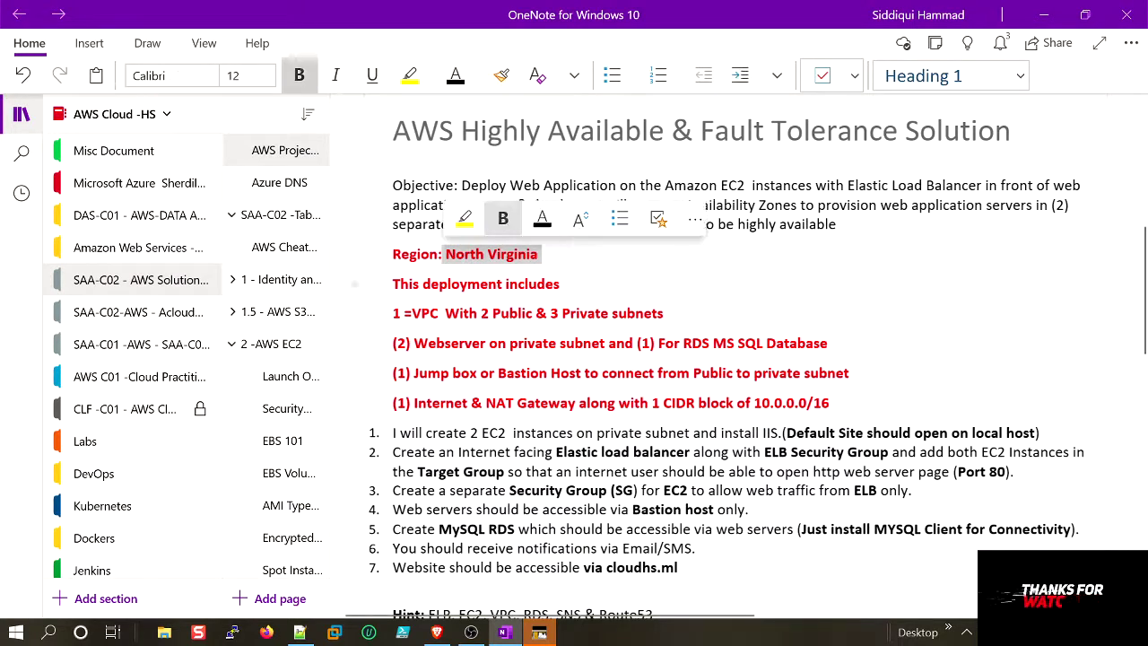
pyautogui.moveTo(393, 314); pyautogui.dragTo(664, 316)
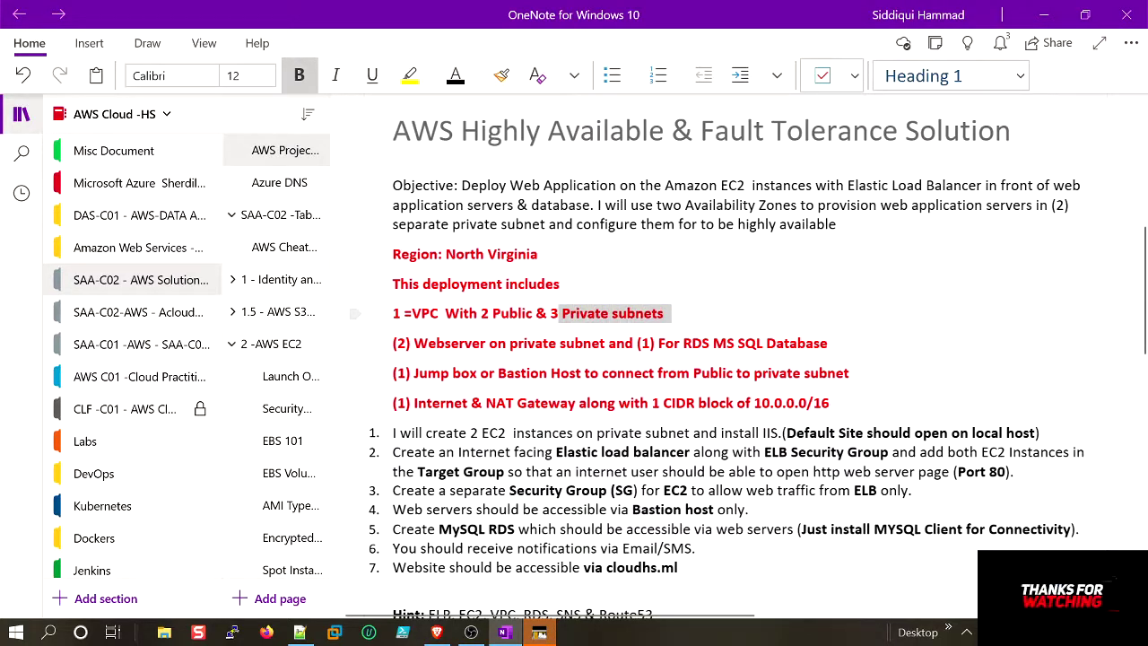
pyautogui.moveTo(393, 343); pyautogui.dragTo(658, 343)
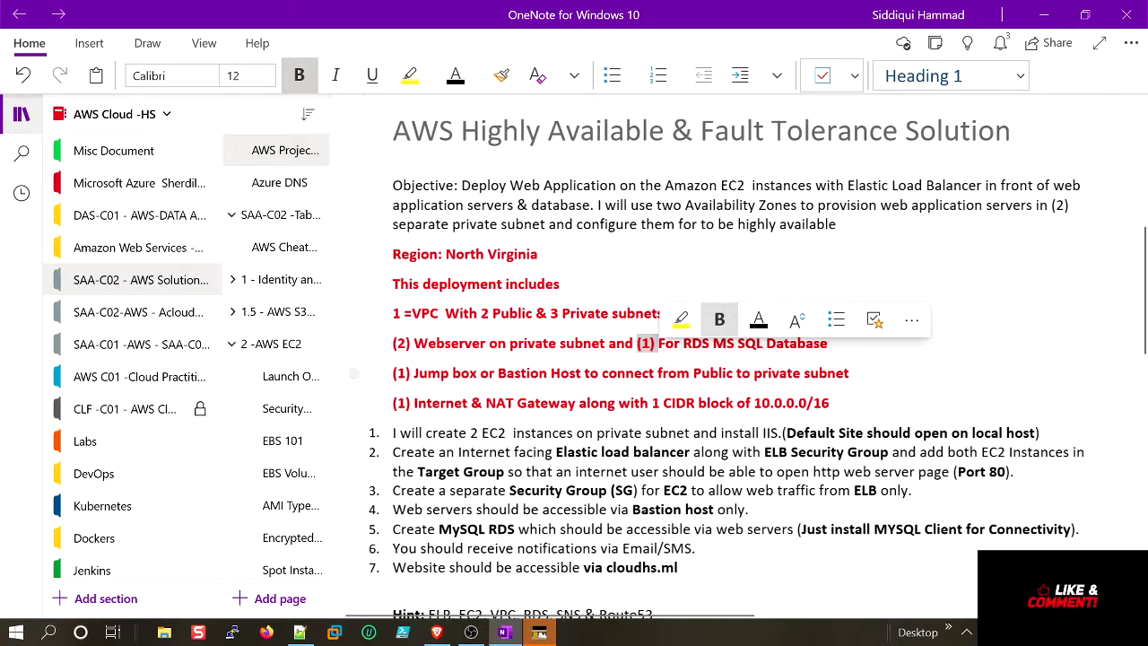
pyautogui.moveTo(694, 373); pyautogui.dragTo(743, 372)
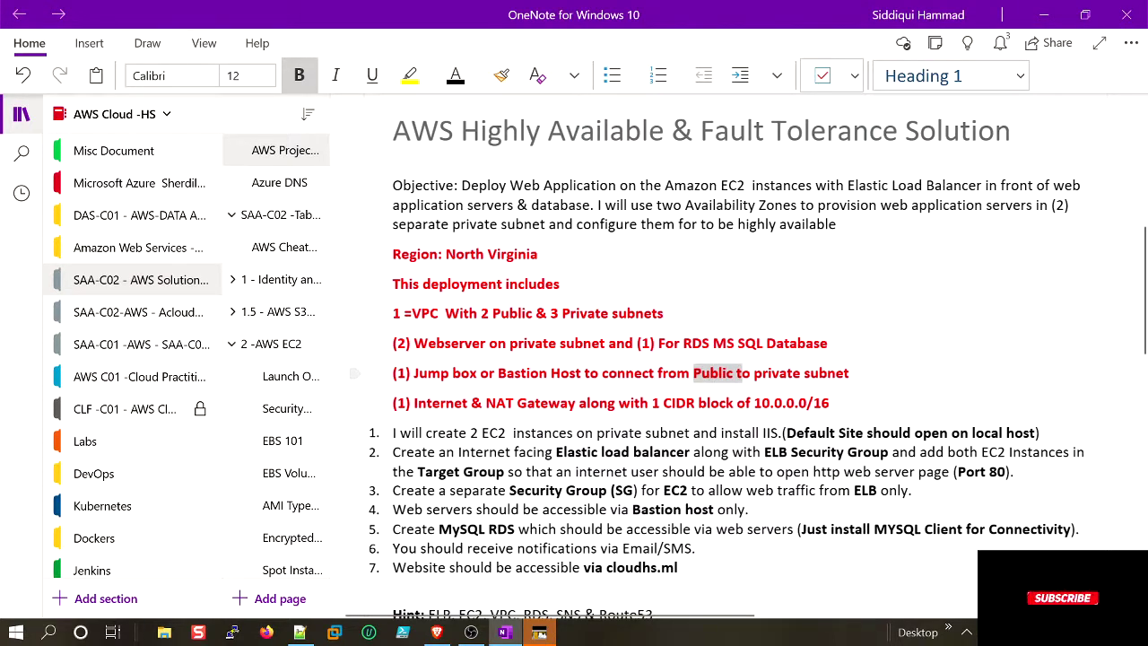
pyautogui.moveTo(755, 372); pyautogui.dragTo(850, 373)
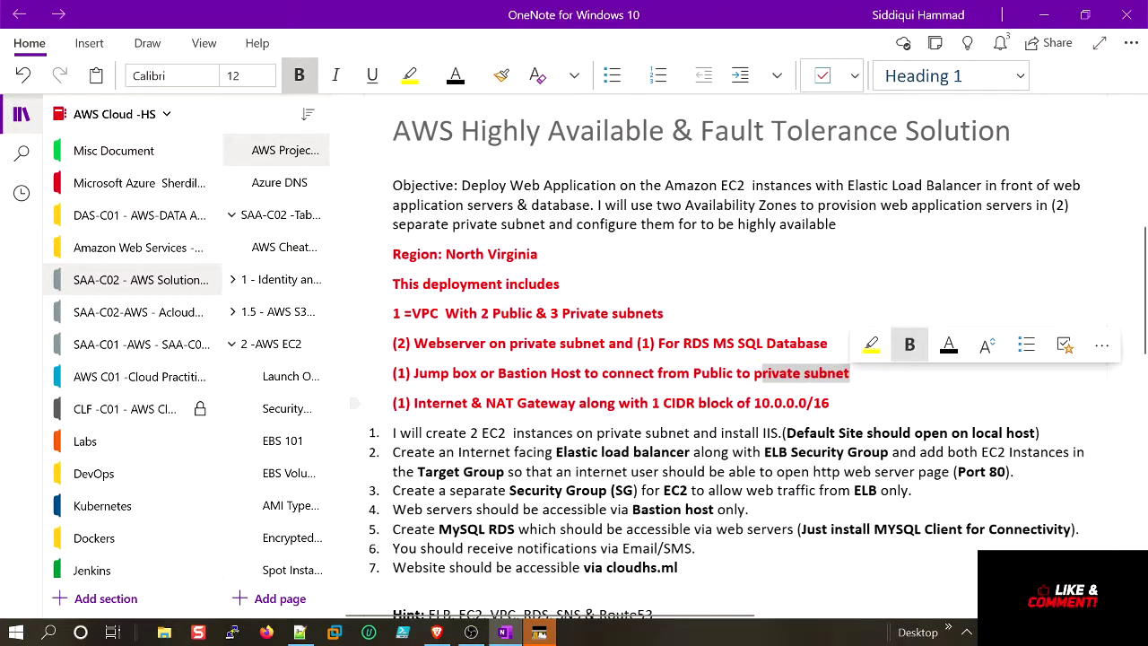
pyautogui.moveTo(415, 403); pyautogui.dragTo(575, 403)
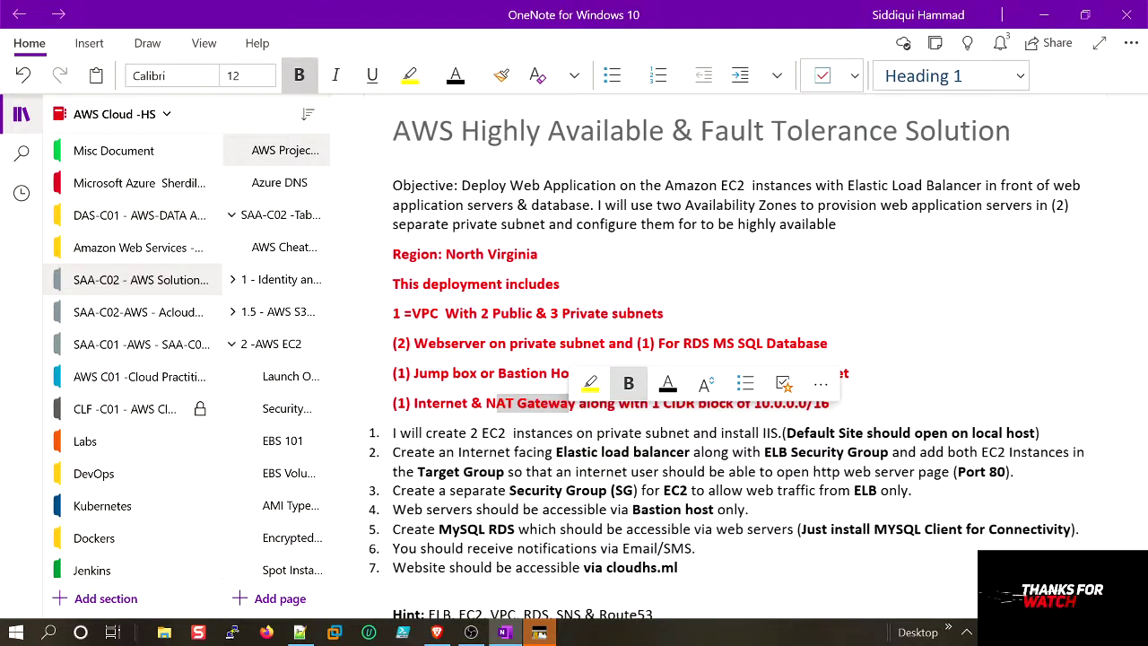
pyautogui.click(833, 402)
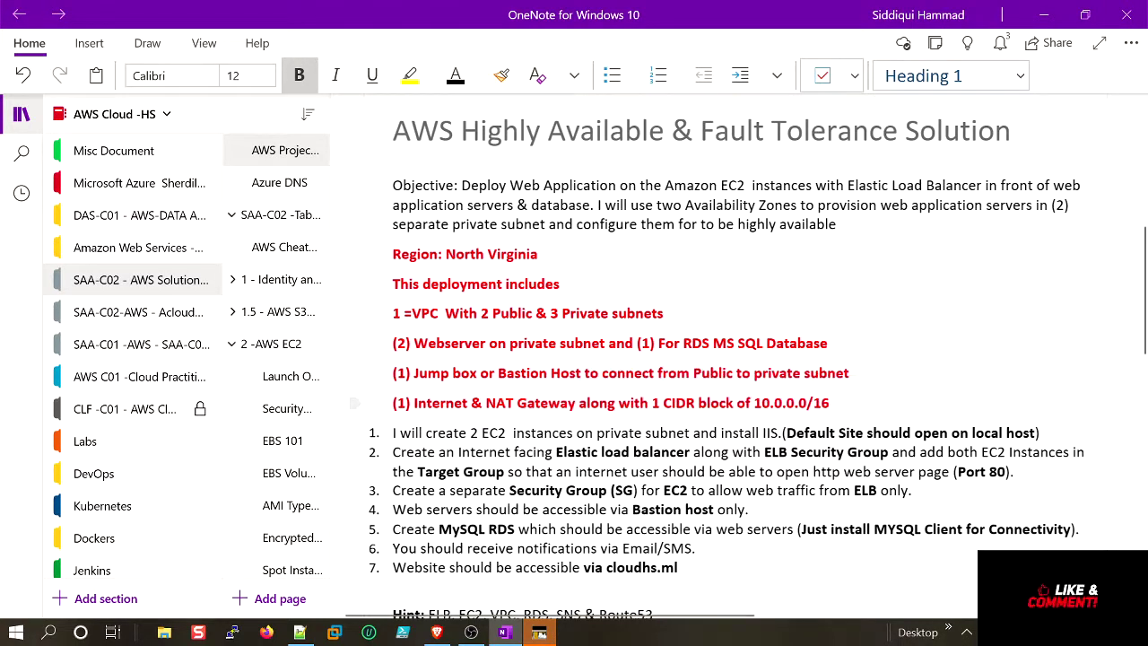
pyautogui.moveTo(833, 403); pyautogui.dragTo(641, 402)
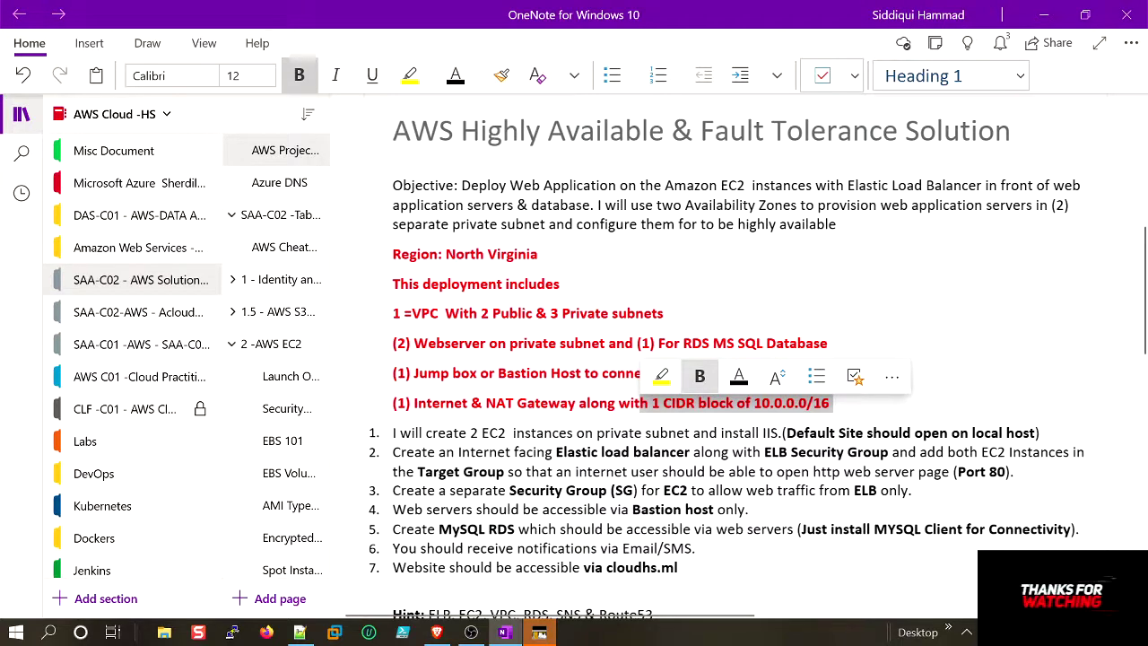
pyautogui.keyDown('shift'); pyautogui.click(633, 342); pyautogui.keyUp('shift')
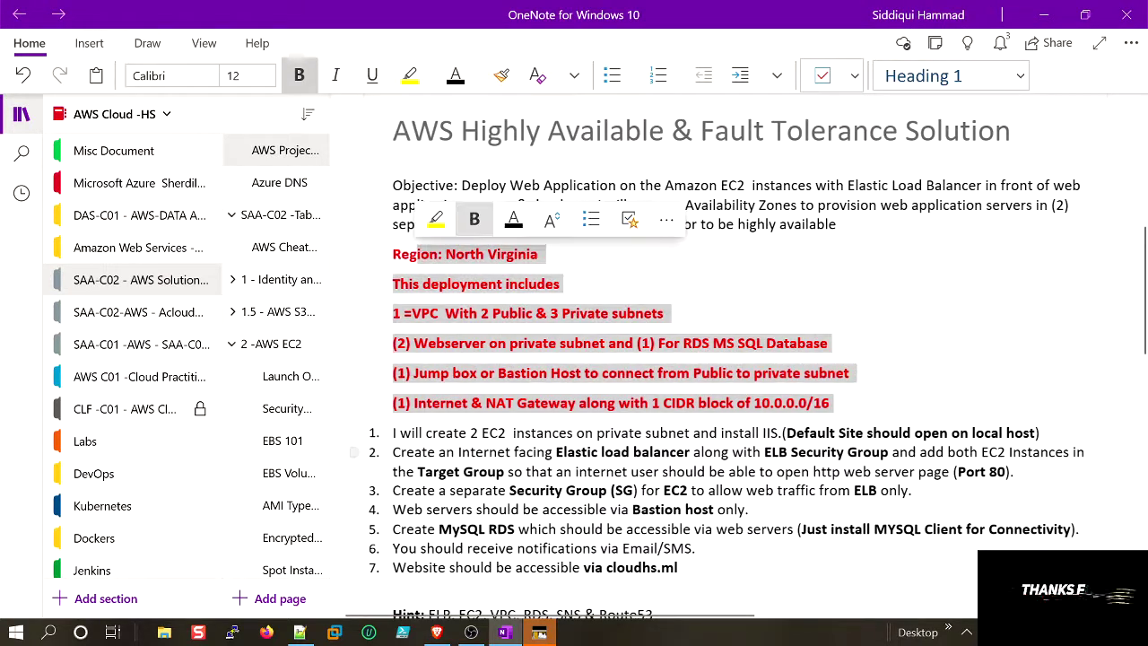
# Step: Switch to Notepad++ and look over the VPC, subnet, gateway and route table plan in Aws Project.txt
pyautogui.click(303, 633)
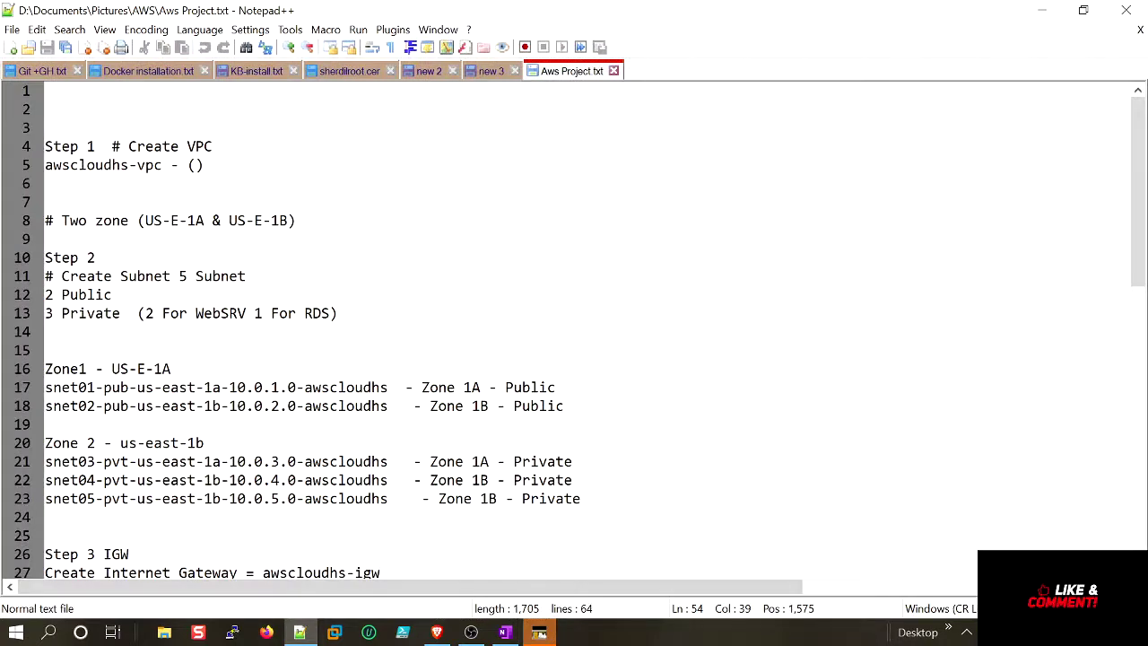
pyautogui.scroll(-3, 574, 332)
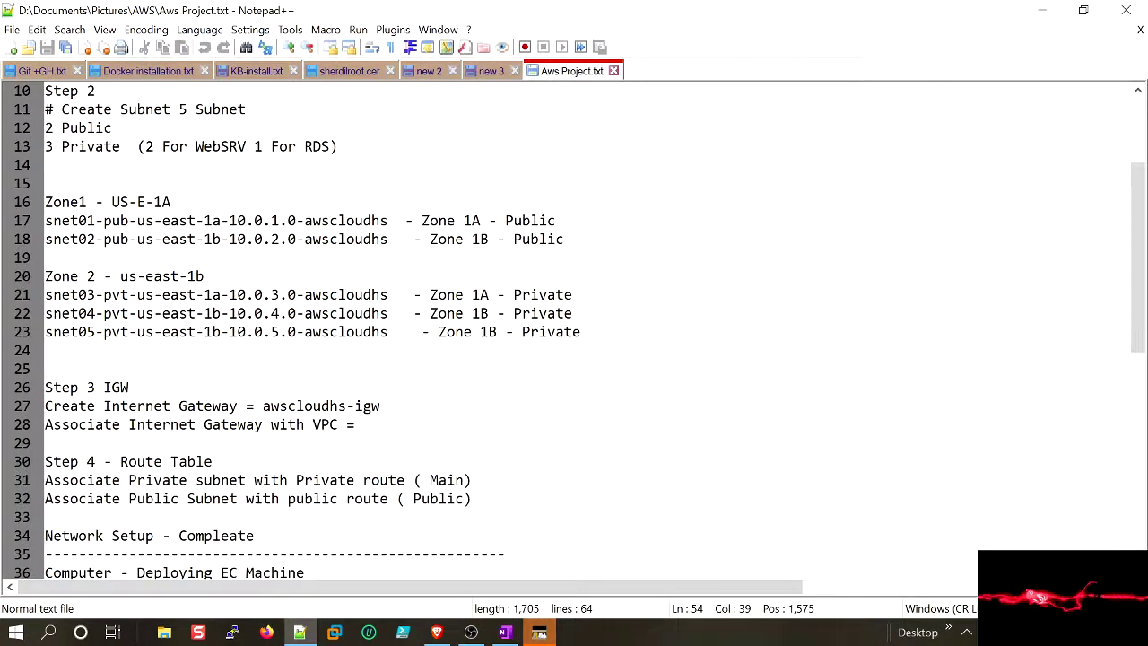
pyautogui.moveTo(566, 221); pyautogui.dragTo(45, 221)
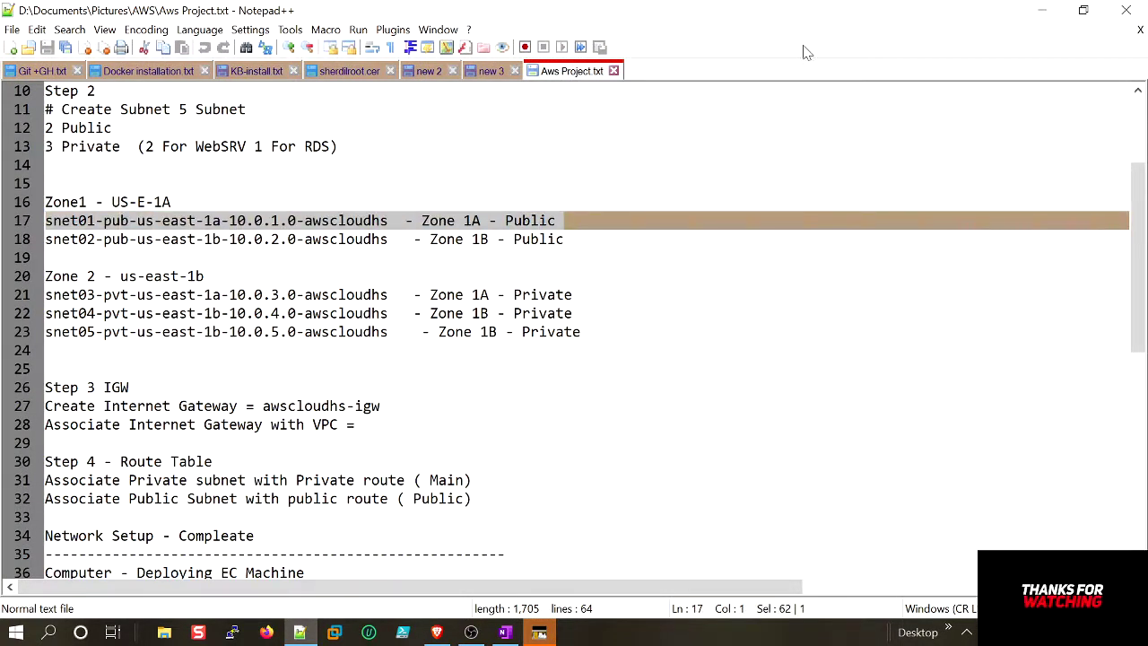
pyautogui.click(1040, 10)
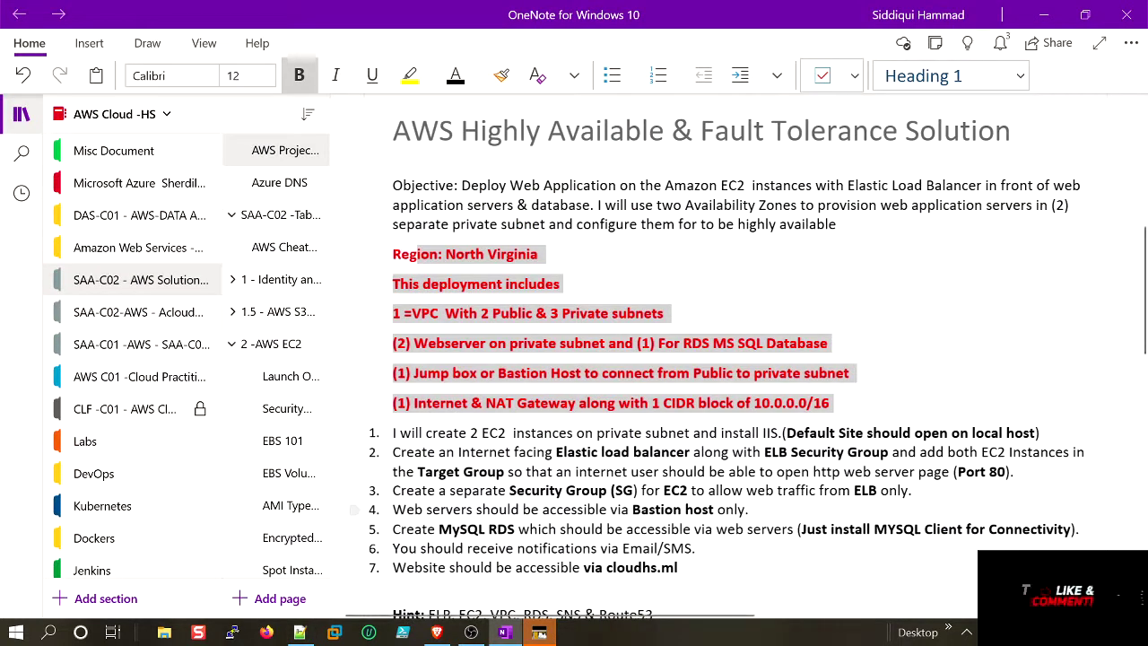
# Step: Switch to the AWS Management Console in the Brave browser and start creating a new VPC from the VPC list
pyautogui.click(267, 633)
pyautogui.click(1130, 14)
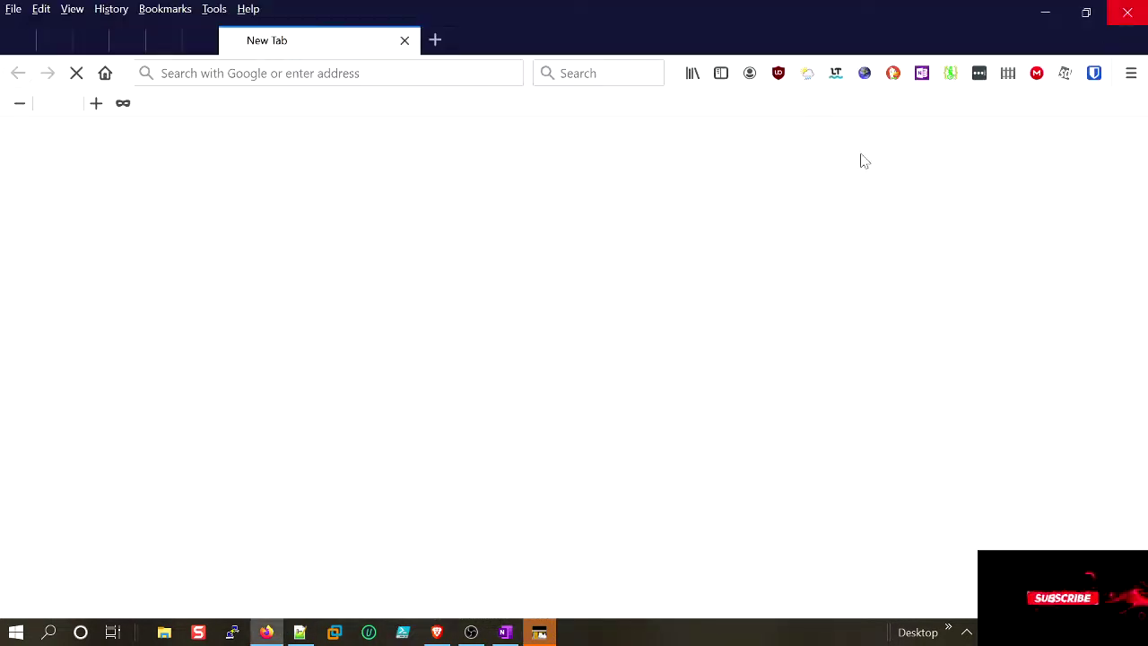
pyautogui.click(440, 633)
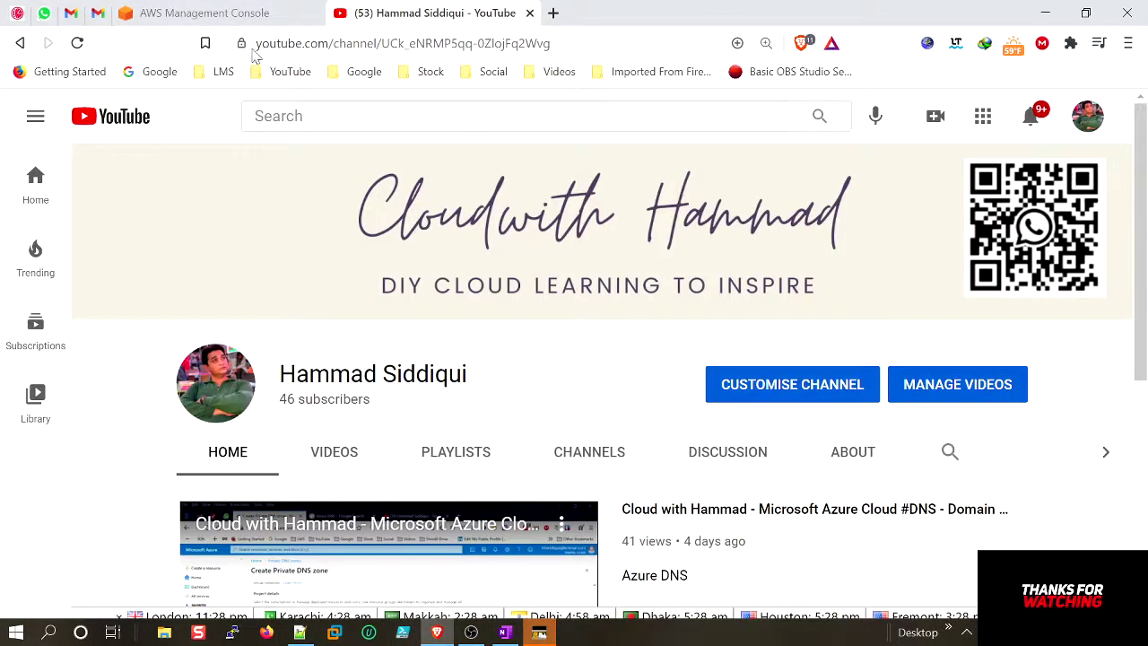
pyautogui.click(206, 13)
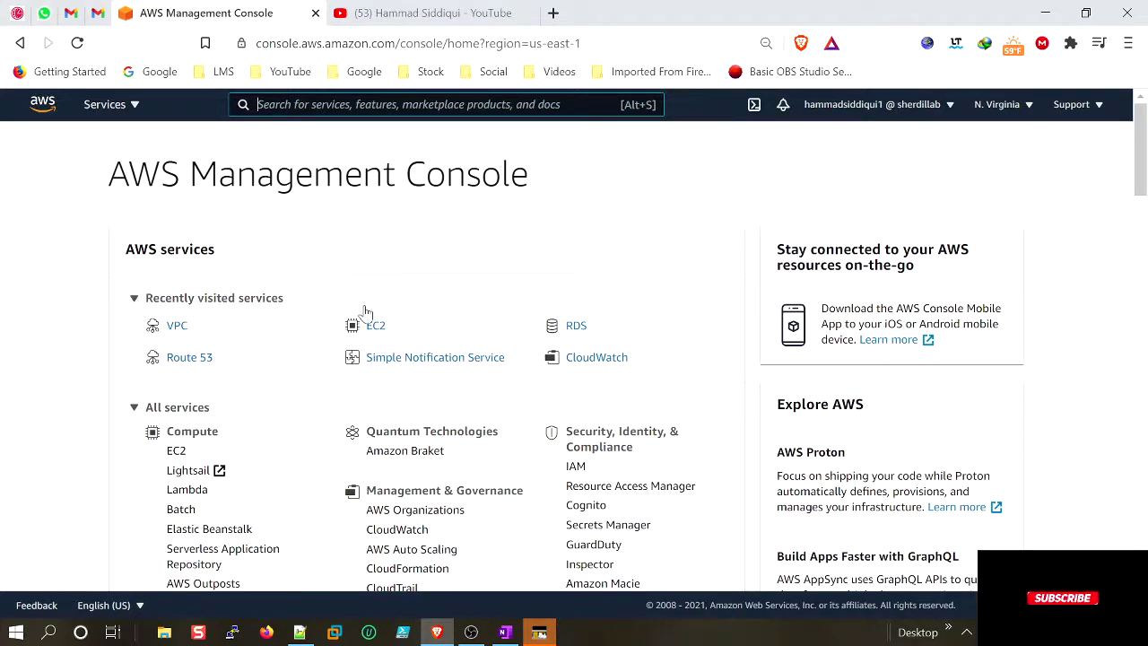
pyautogui.click(177, 328)
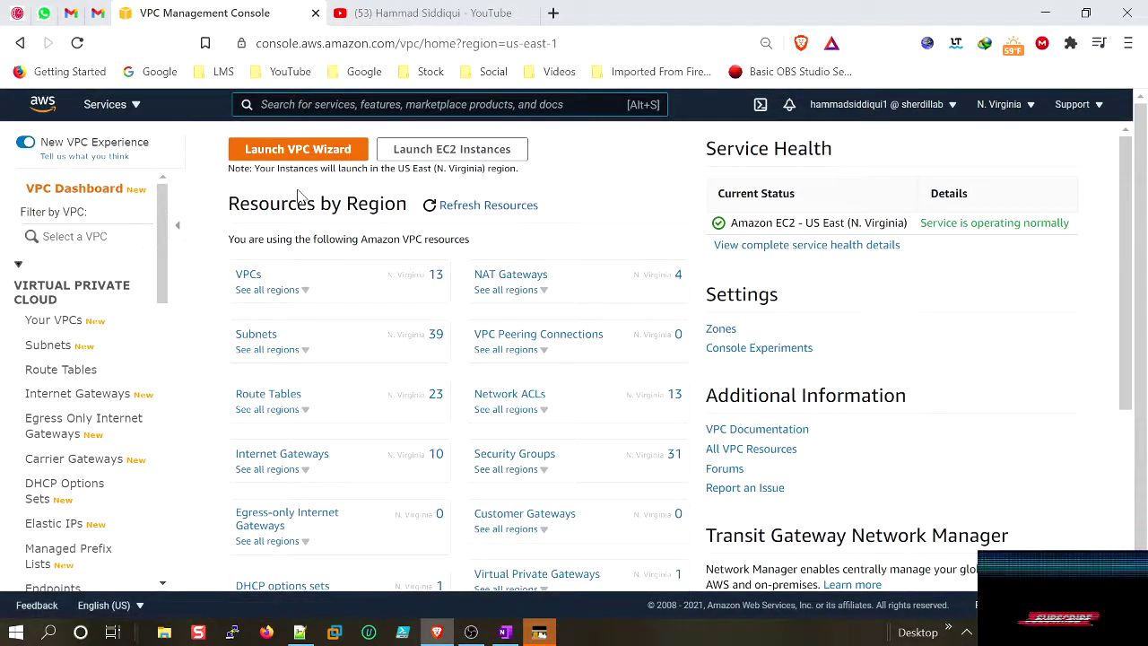
pyautogui.click(248, 274)
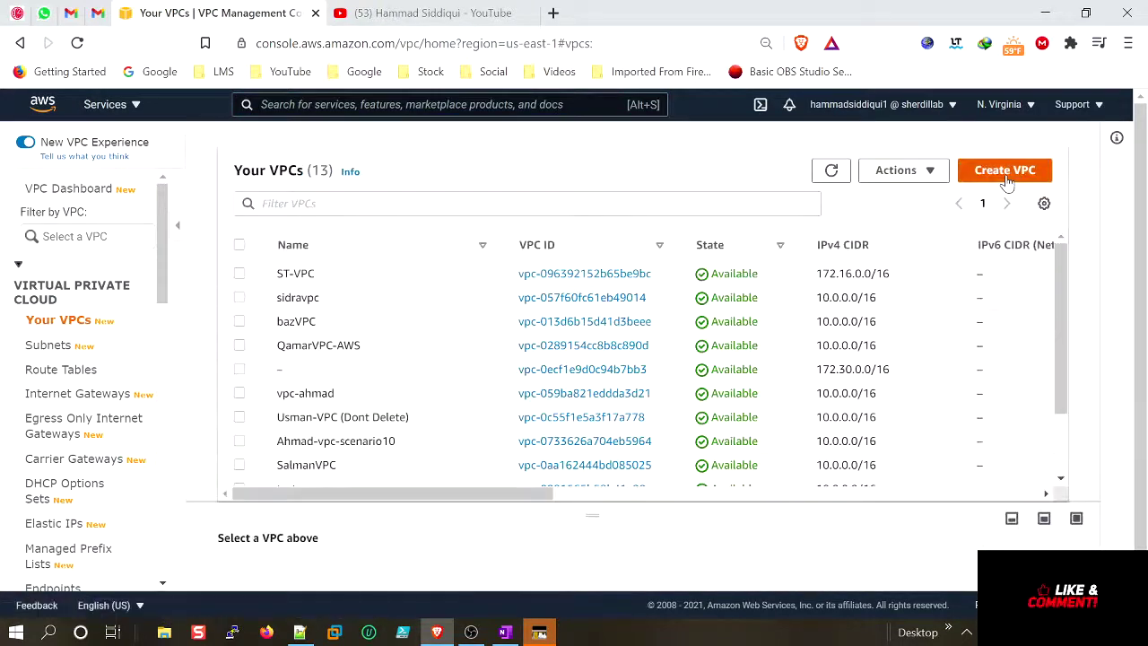
pyautogui.click(1007, 179)
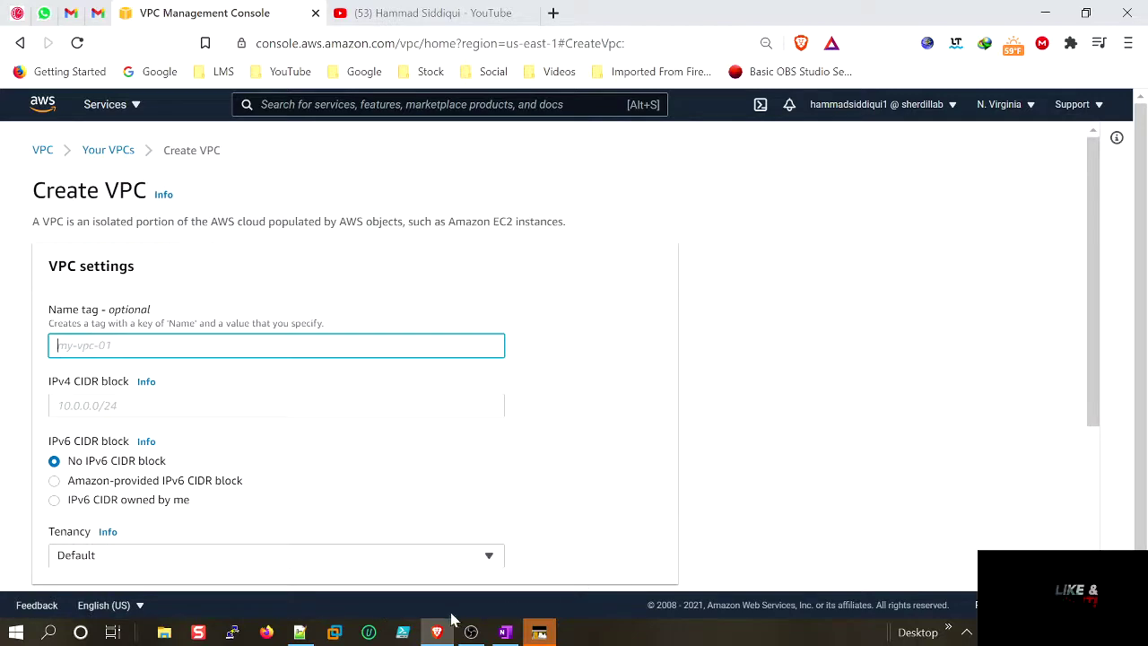
# Step: Copy the VPC name awscloudhs-vpc from the Notepad++ notes into the name tag and set the IPv4 CIDR block to 10.0.0.0/16
pyautogui.click(300, 632)
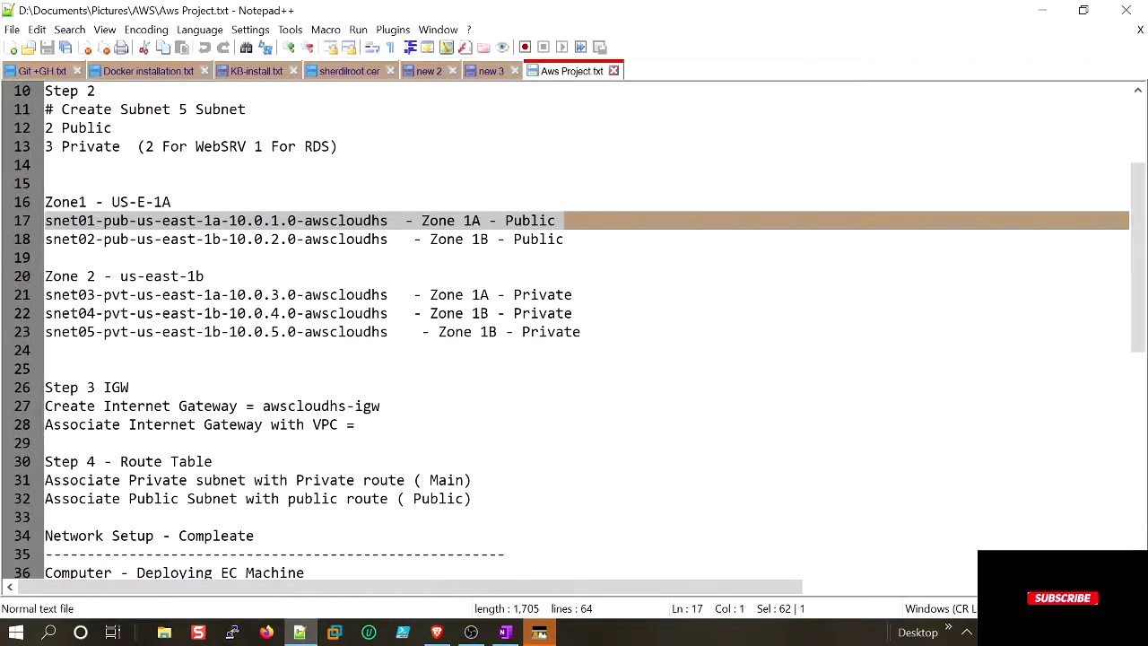
pyautogui.scroll(2, 227, 224)
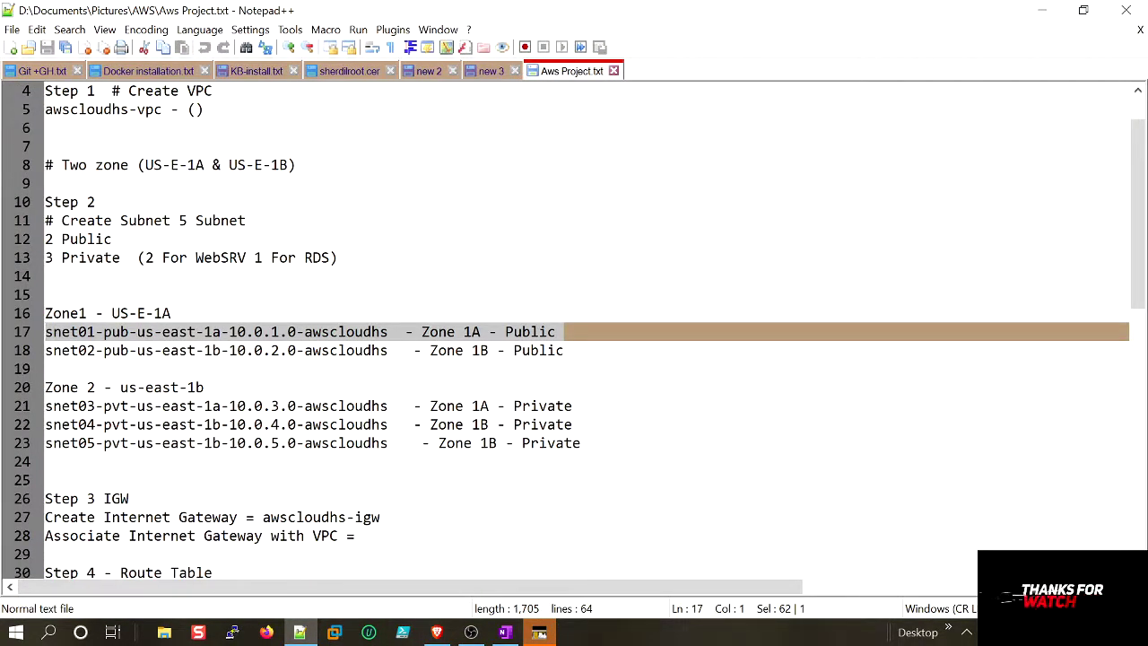
pyautogui.scroll(1, 574, 332)
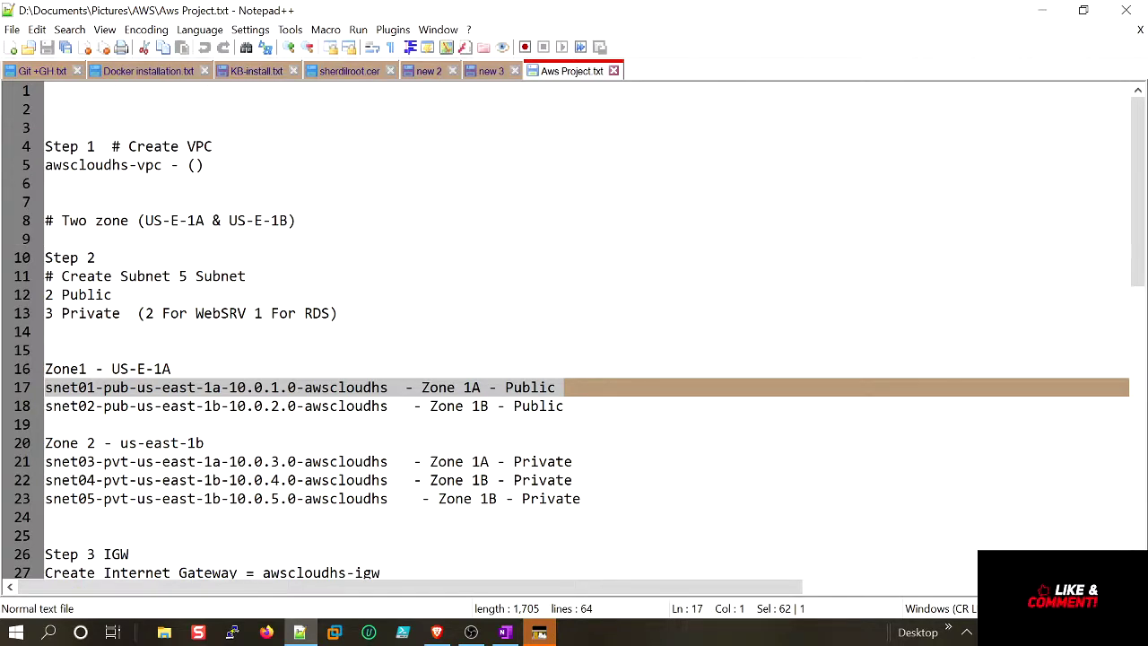
pyautogui.moveTo(162, 165); pyautogui.dragTo(45, 166)
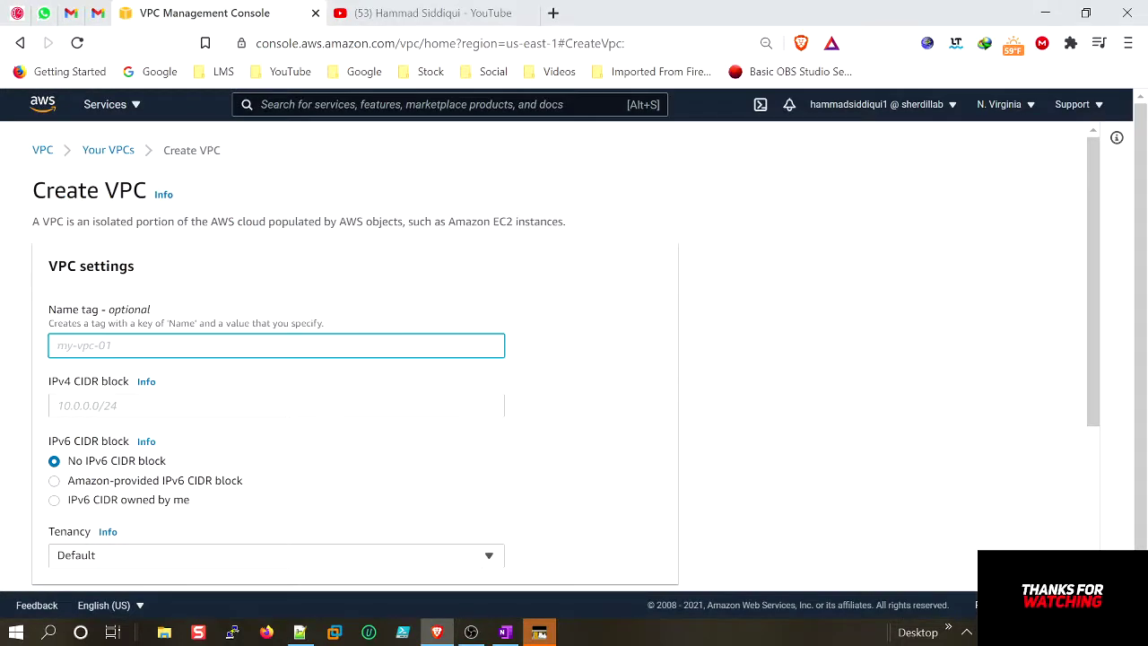
pyautogui.write('awscloudhs-vpc')
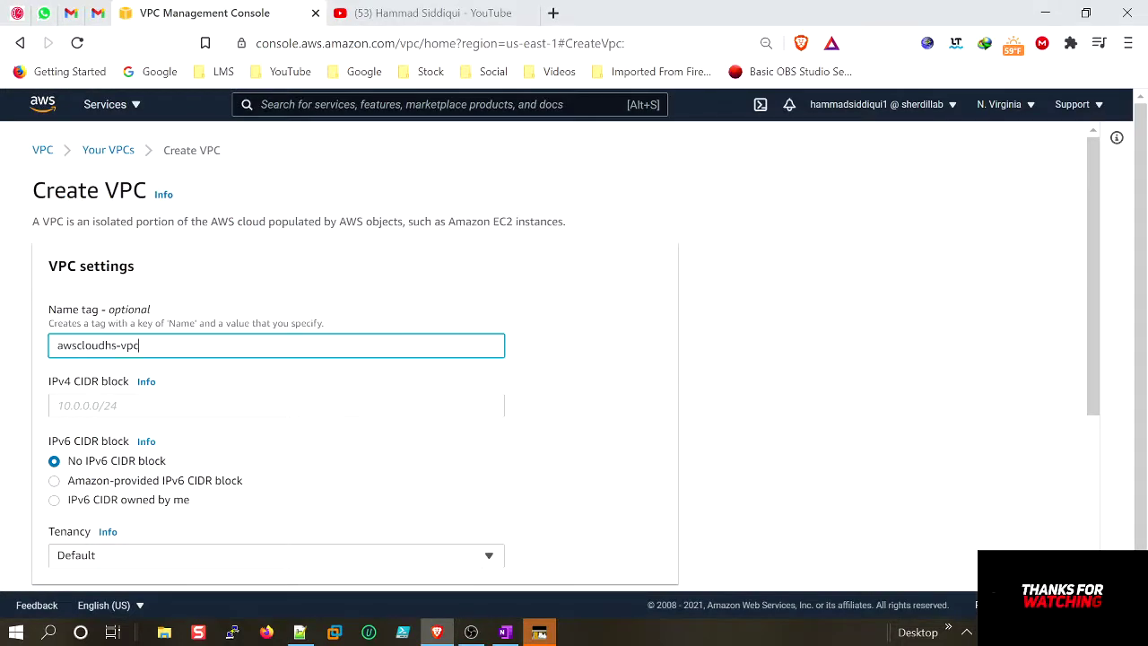
pyautogui.click(260, 404)
pyautogui.write('10.0.0.0/16')
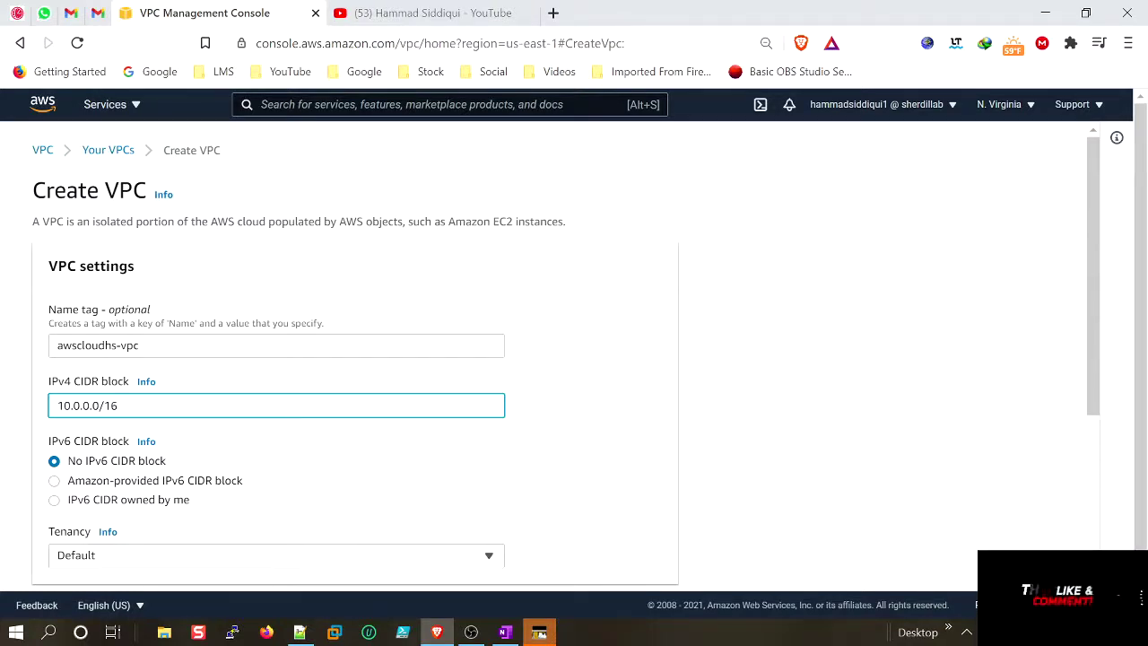
pyautogui.scroll(-2, 467, 441)
pyautogui.click(376, 381)
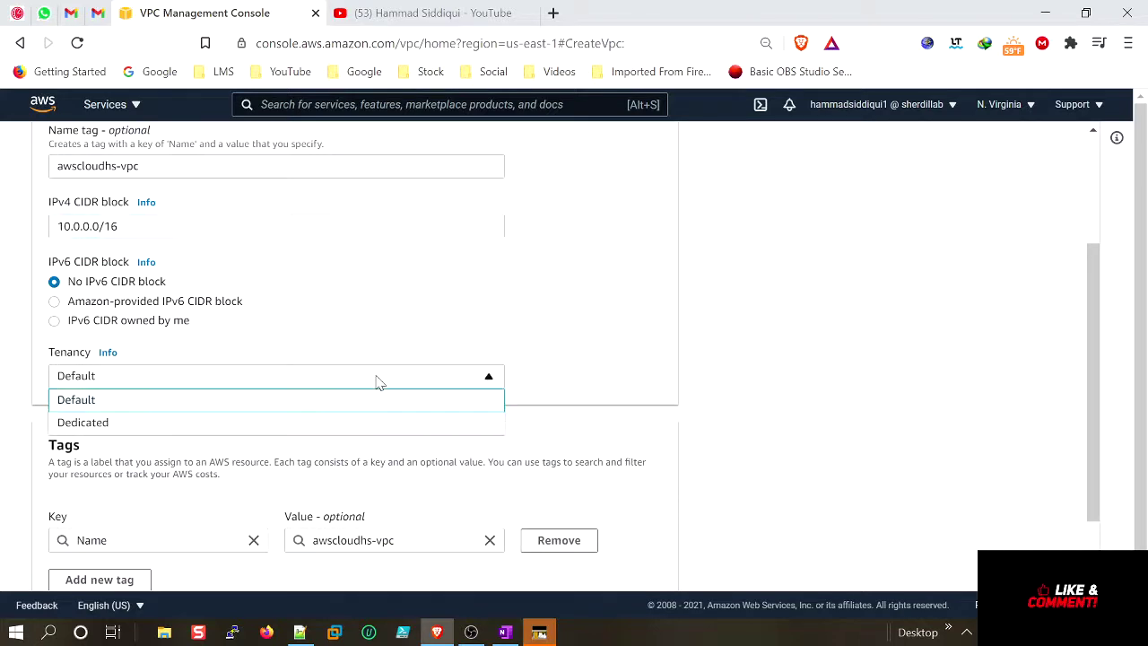
pyautogui.click(356, 423)
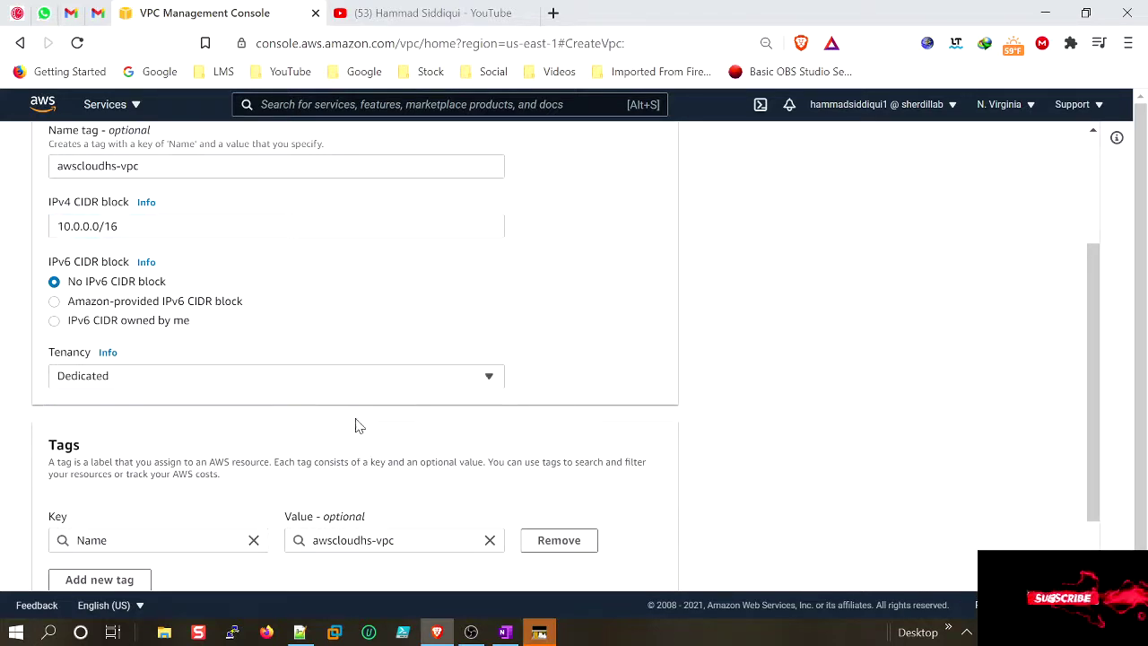
pyautogui.click(336, 382)
pyautogui.click(323, 405)
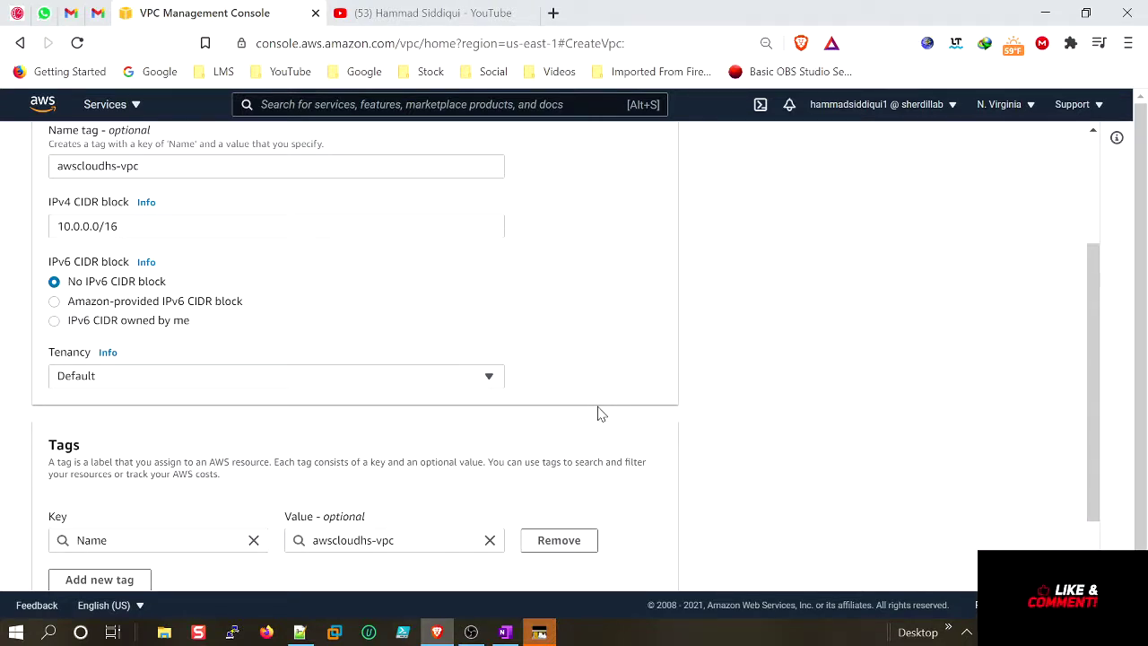
# Step: Create the VPC with the entered settings and review its details and associated CIDRs
pyautogui.scroll(-1, 305, 424)
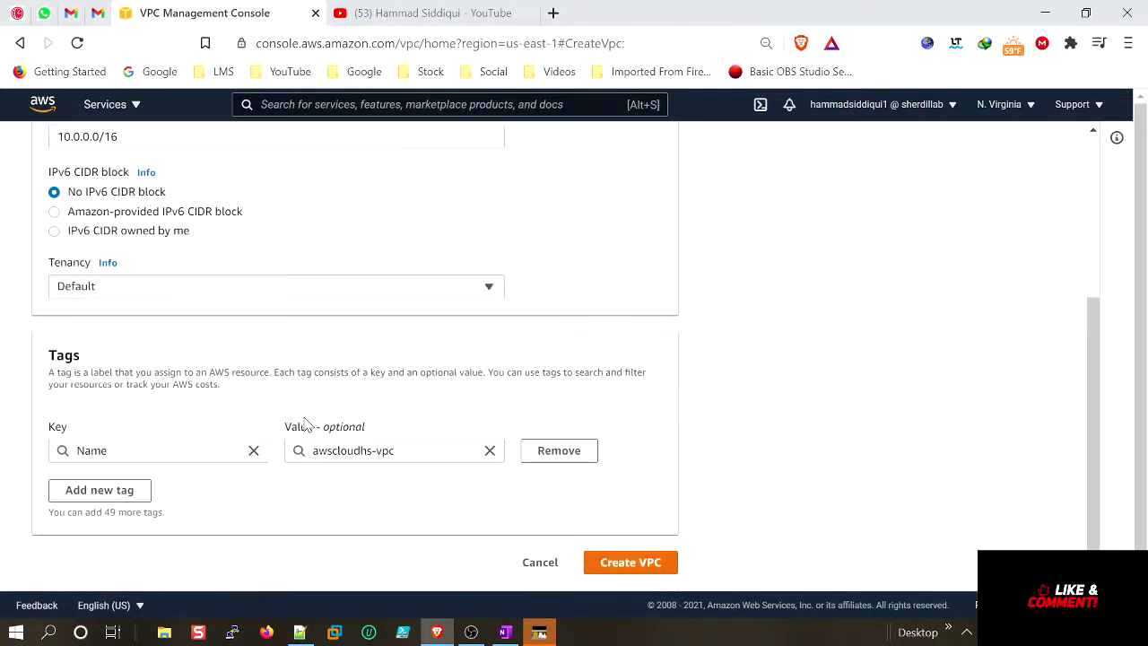
pyautogui.click(623, 563)
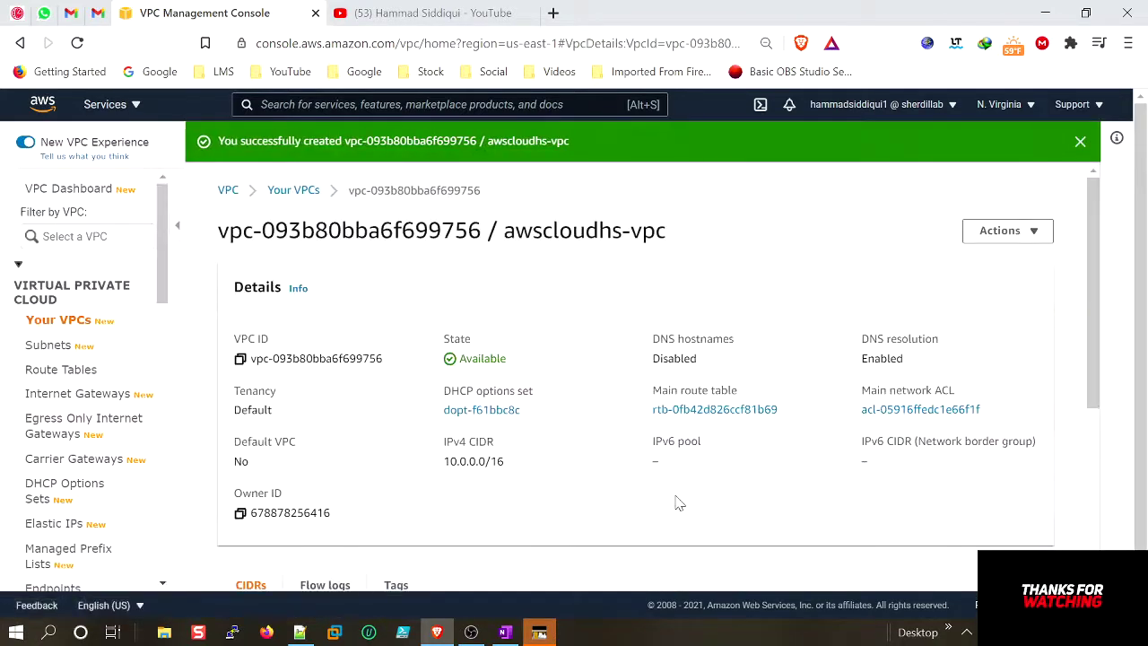
pyautogui.scroll(-2, 787, 422)
pyautogui.scroll(-2, 787, 423)
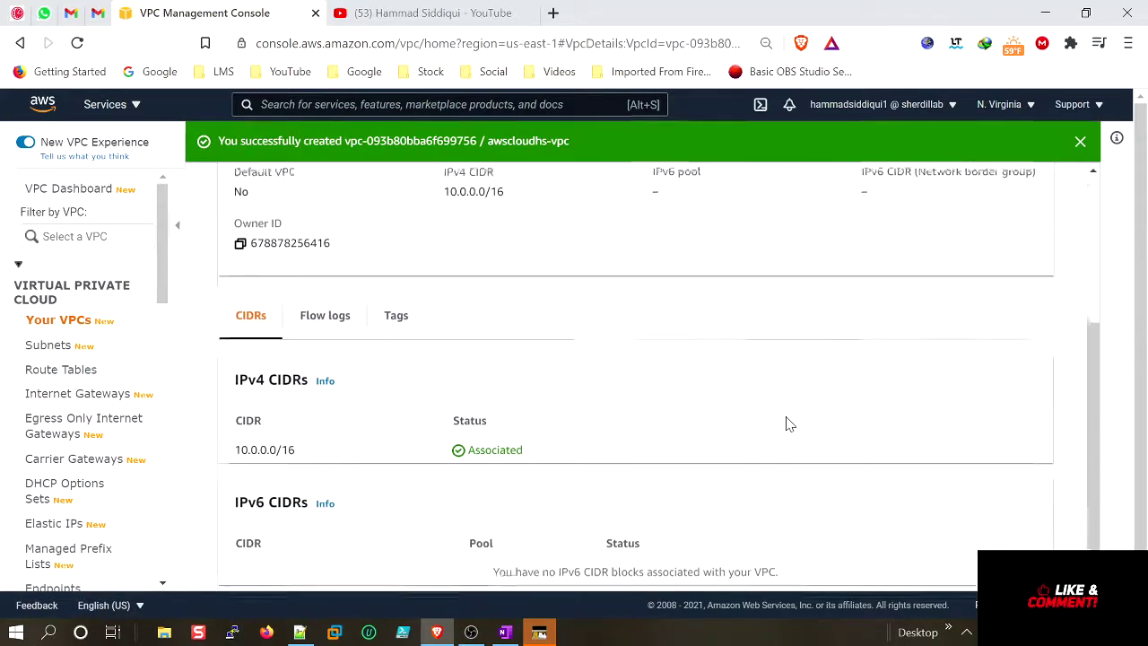
pyautogui.scroll(2, 751, 414)
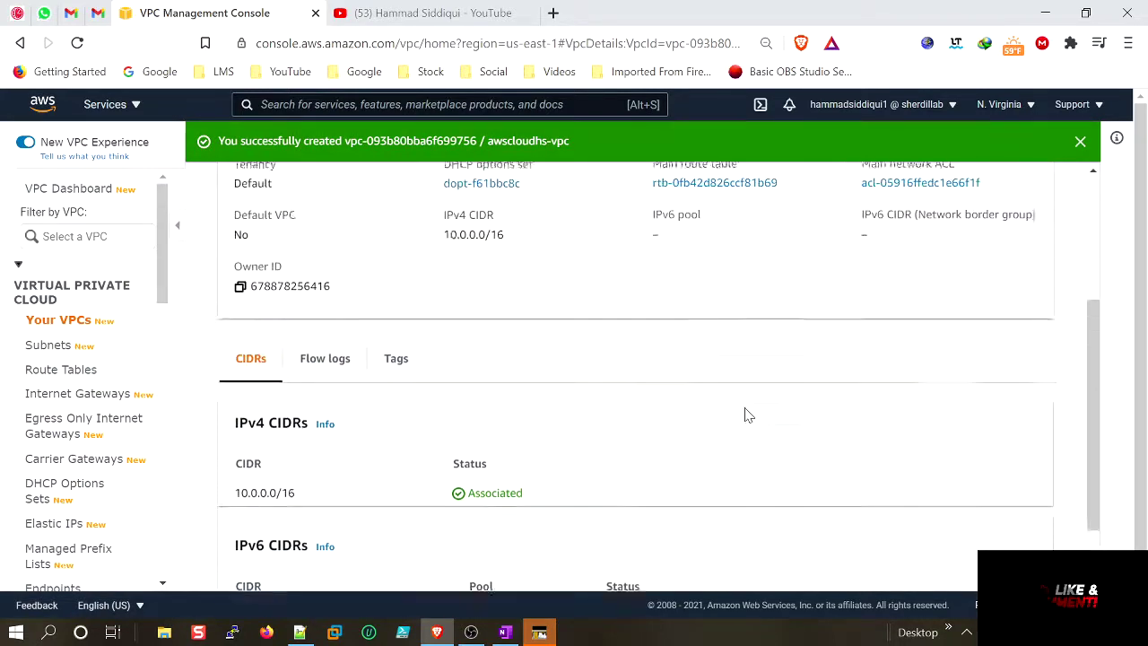
pyautogui.scroll(2, 756, 397)
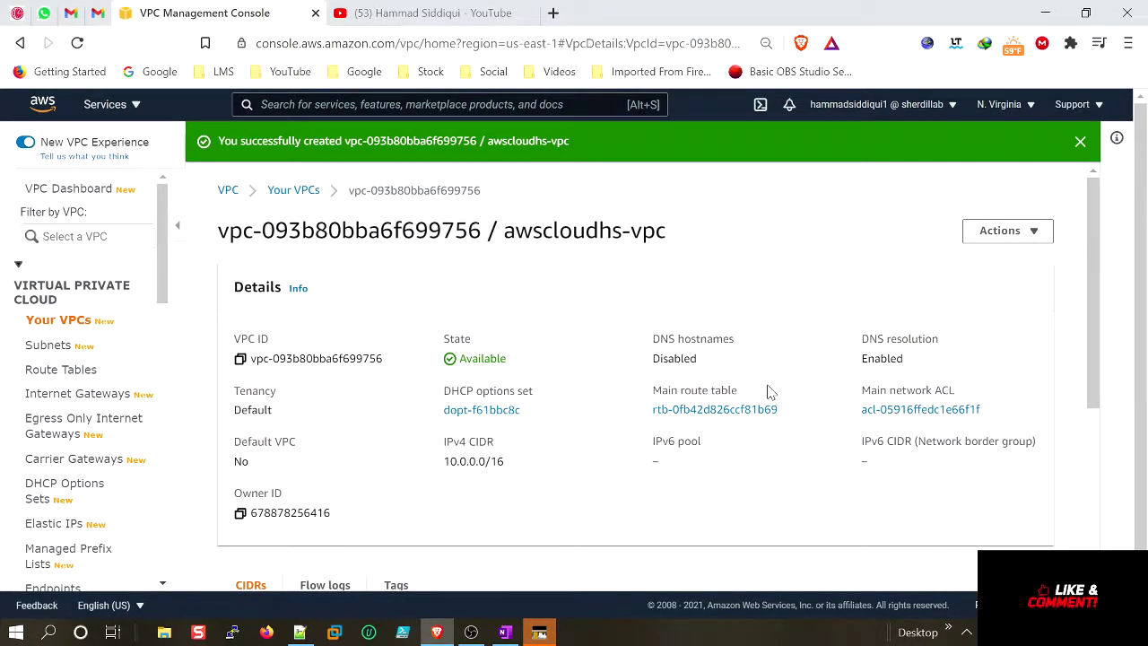
# Step: Look through the route table, security group and network ACL lists of the VPC service
pyautogui.click(47, 372)
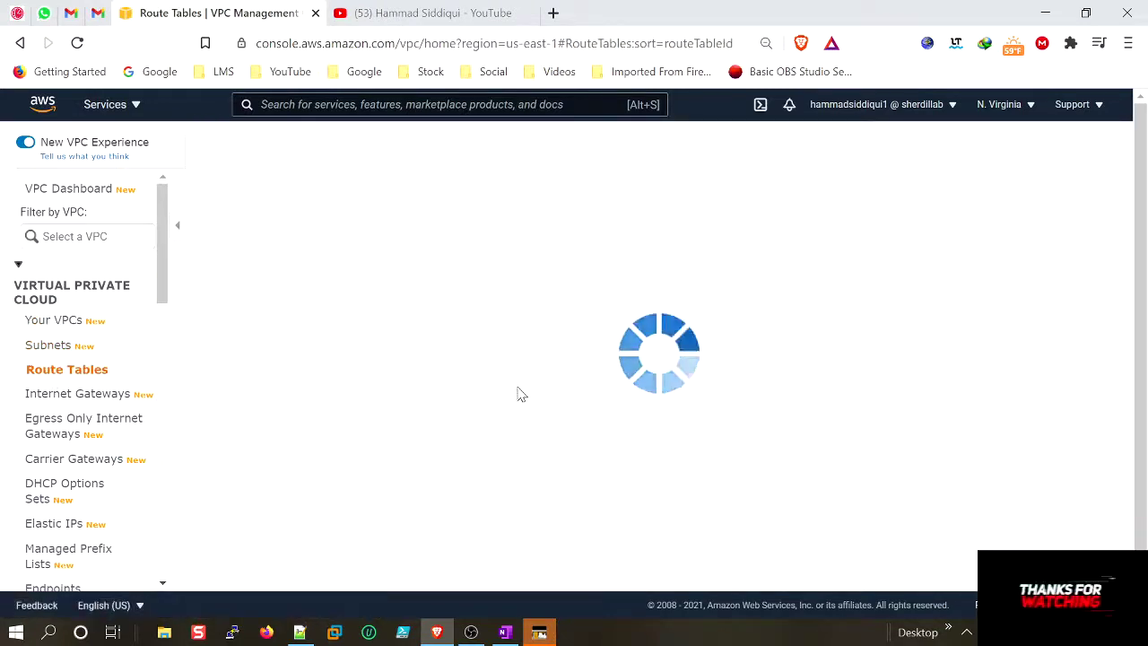
pyautogui.scroll(-2, 211, 486)
pyautogui.scroll(-2, 144, 521)
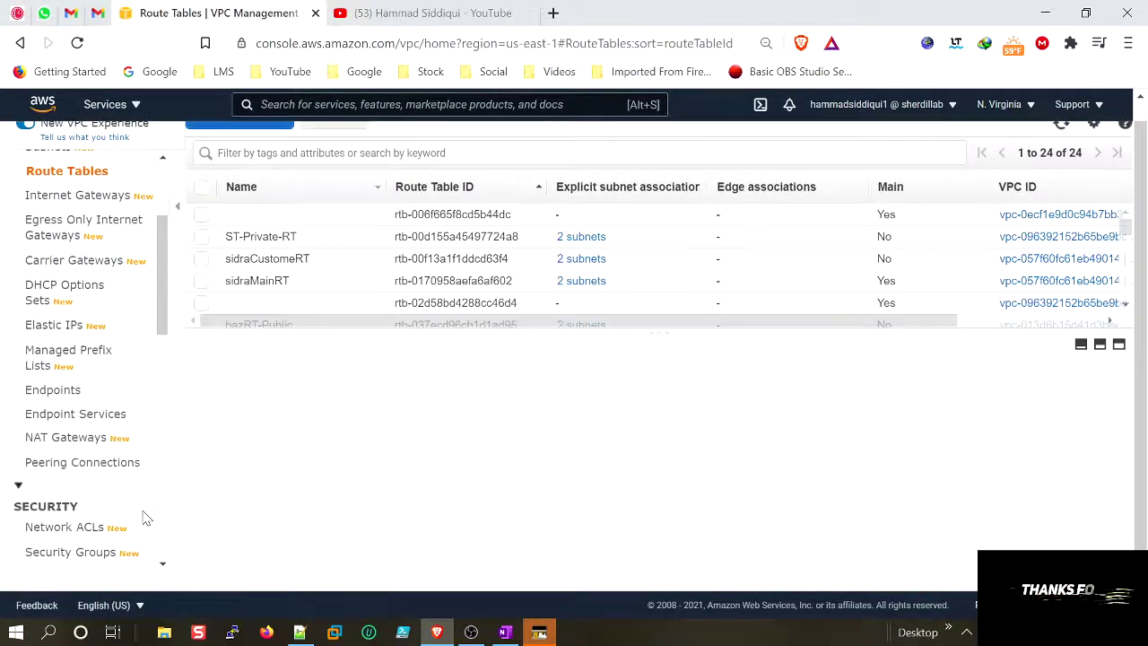
pyautogui.click(101, 556)
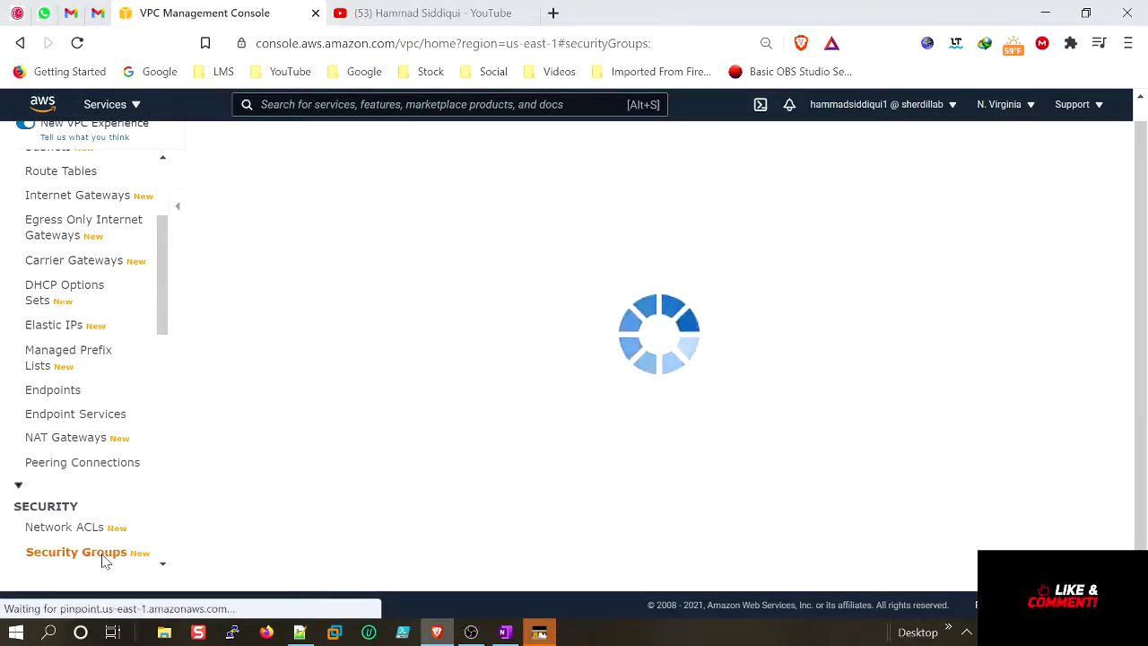
pyautogui.click(69, 530)
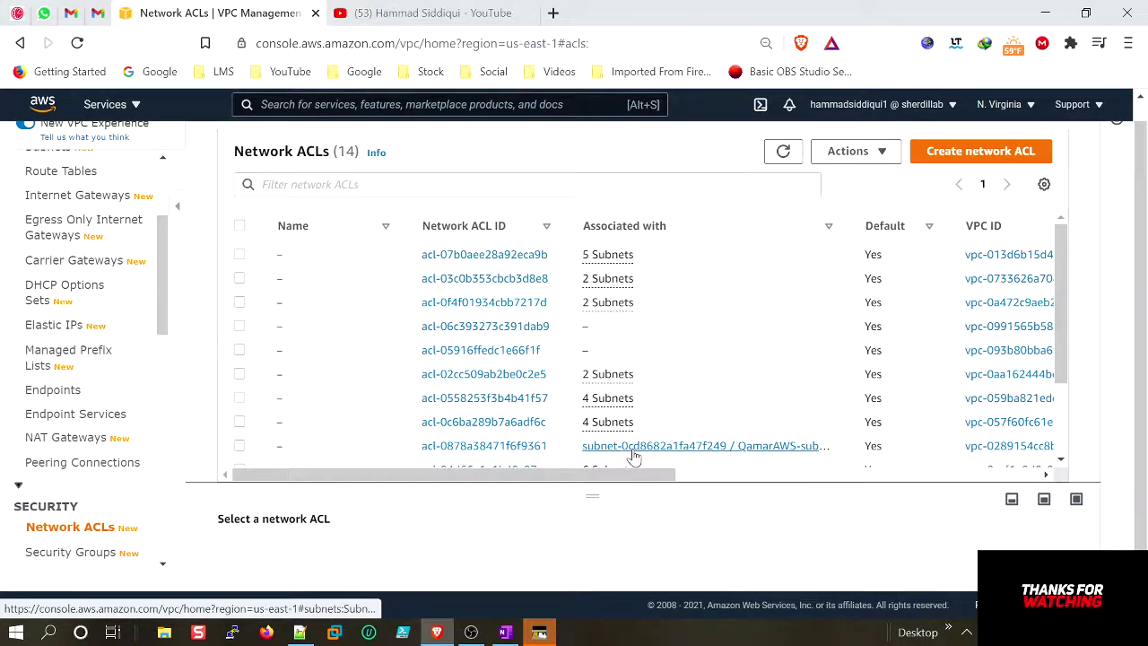
pyautogui.scroll(3, 141, 369)
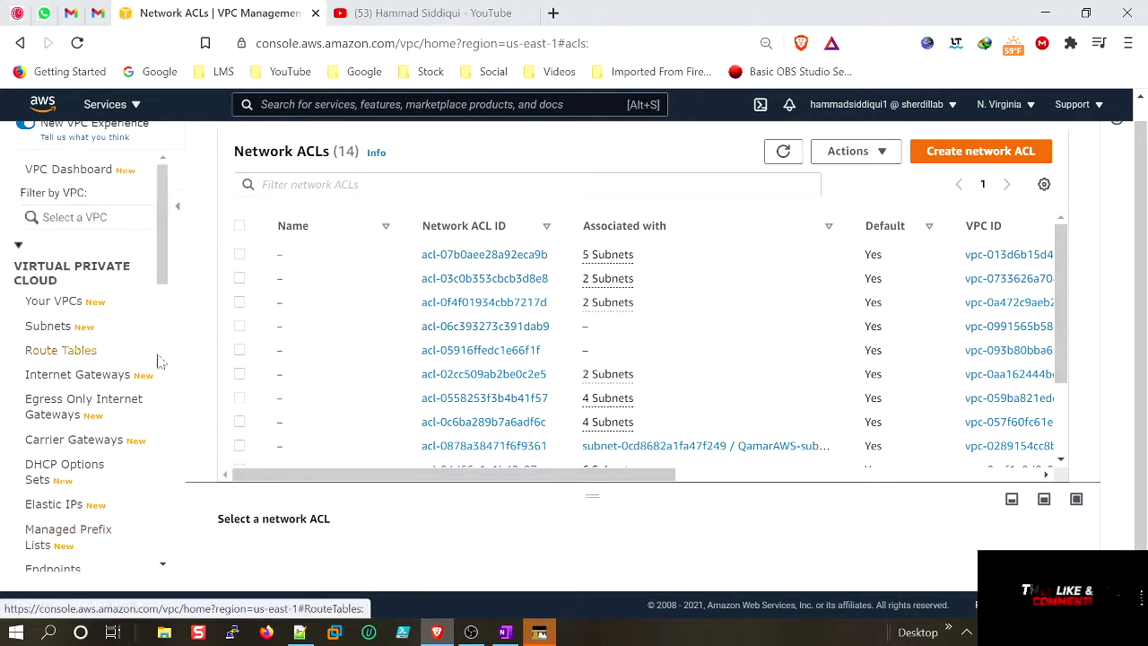
# Step: Copy the VPC ID from the awscloudhs-vpc details and paste it into the brackets after awscloudhs-vpc in the Notepad++ notes
pyautogui.click(76, 304)
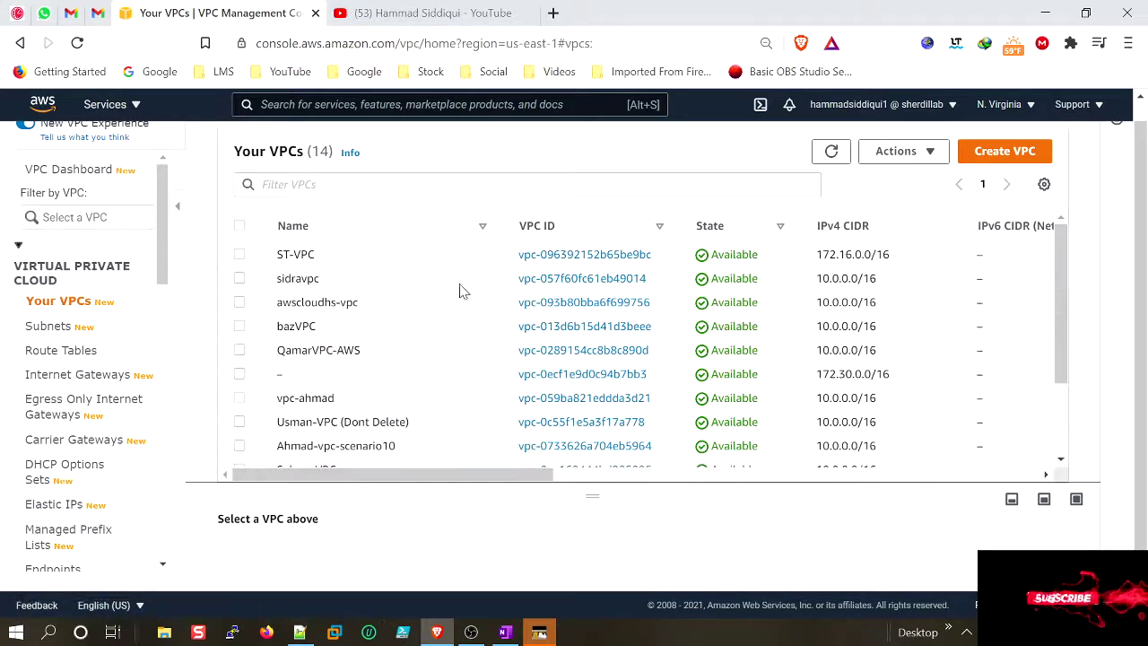
pyautogui.click(568, 305)
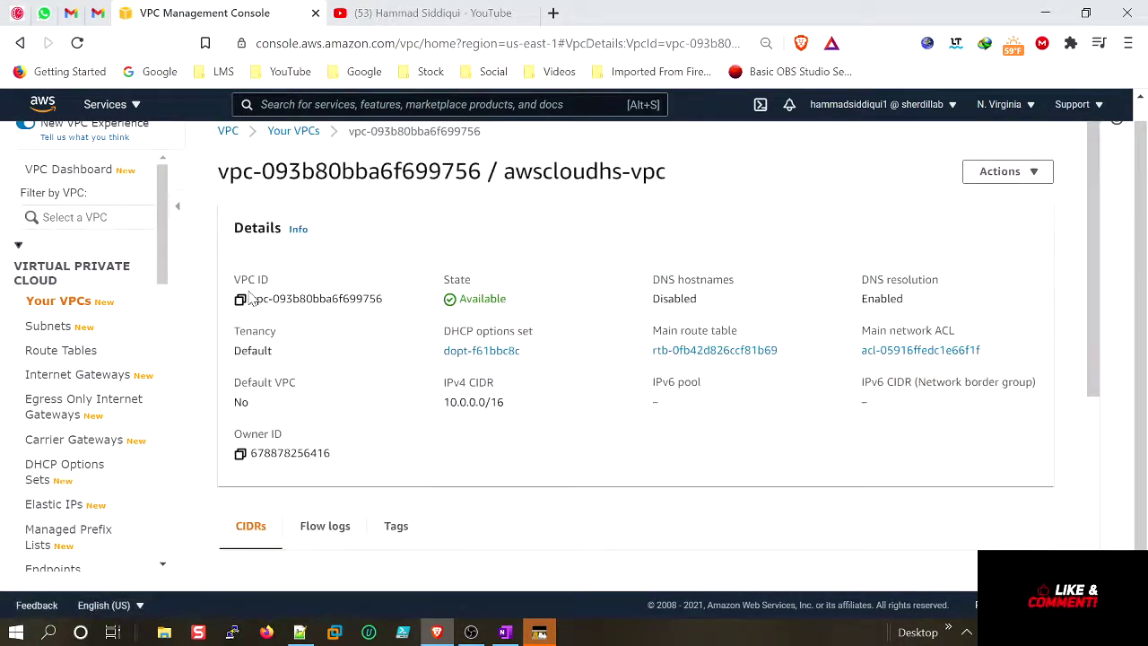
pyautogui.click(240, 301)
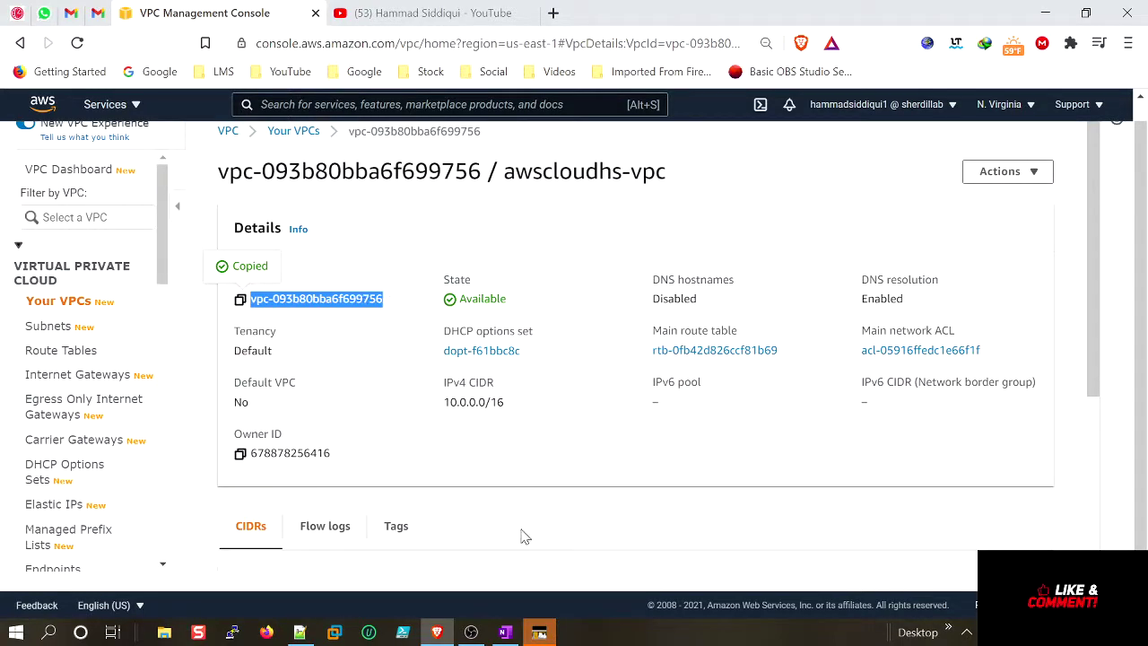
pyautogui.click(300, 632)
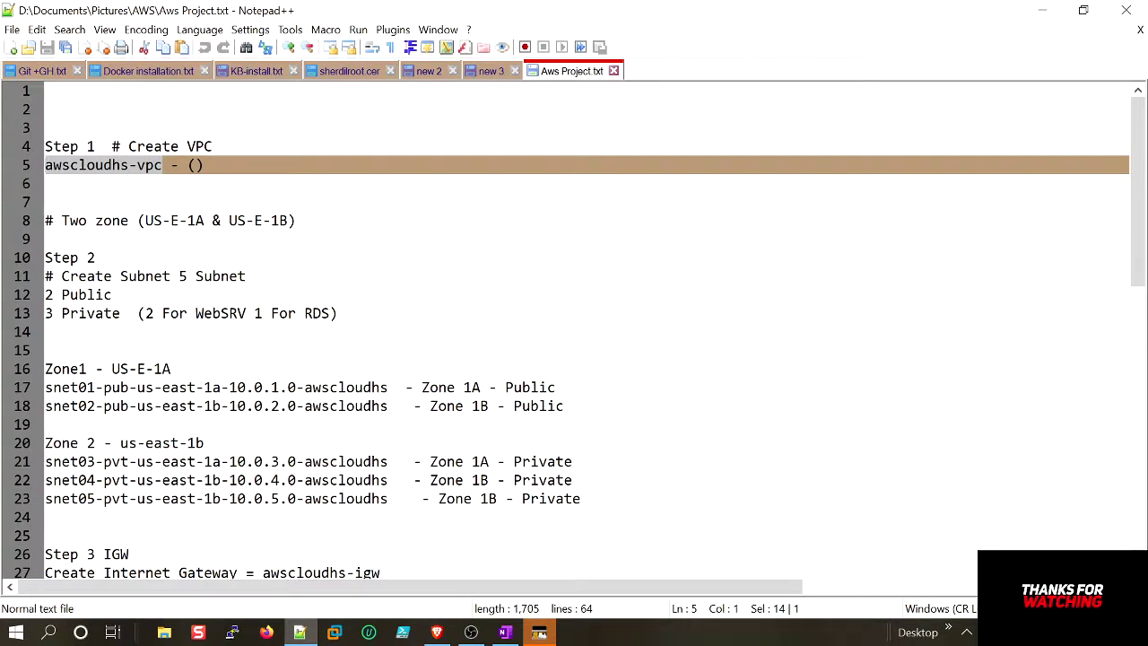
pyautogui.click(196, 165)
pyautogui.hotkey('ctrl', 'v')
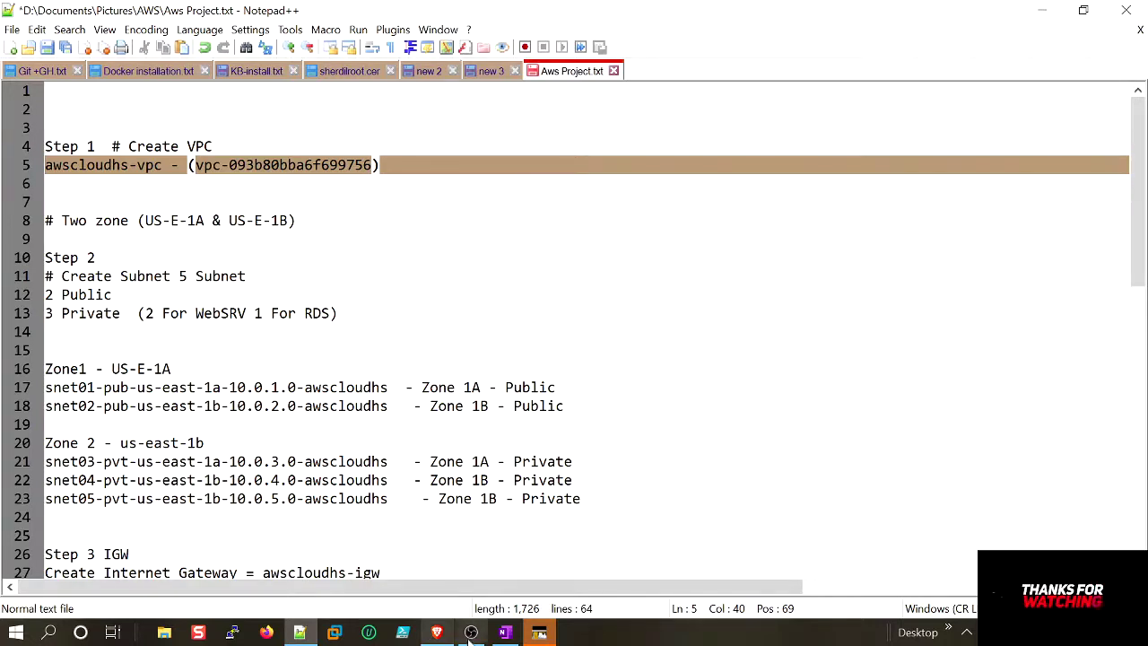
# Step: Switch back to the AWS console in Brave and filter the route tables by VPC ID vpc-093b80bba6f699756
pyautogui.click(437, 633)
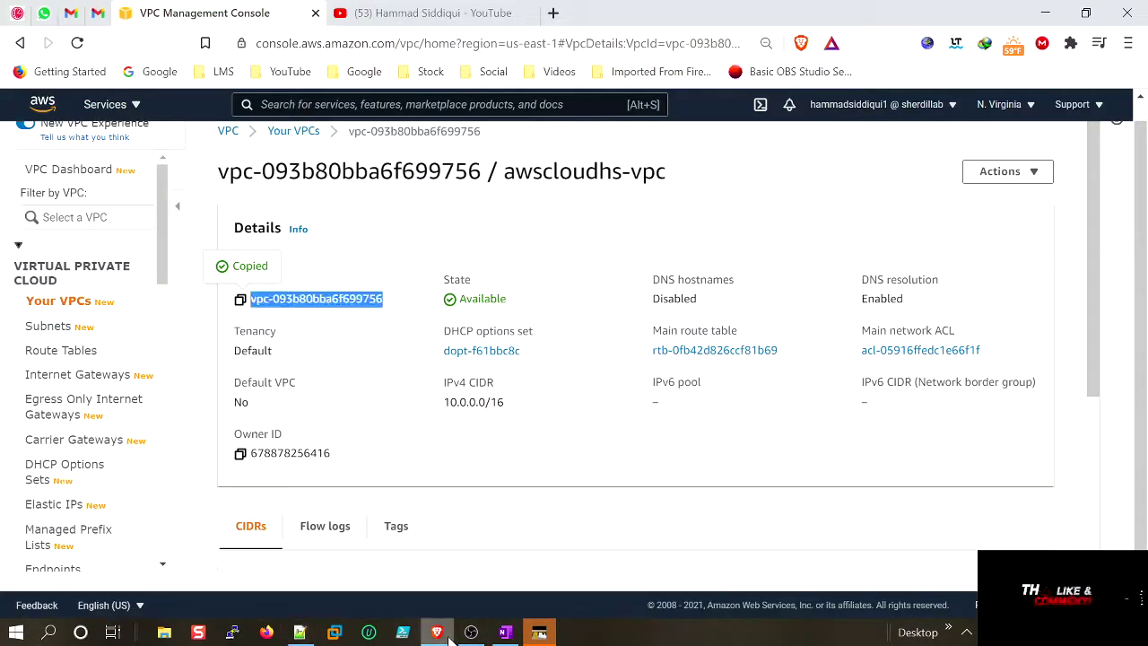
pyautogui.click(82, 355)
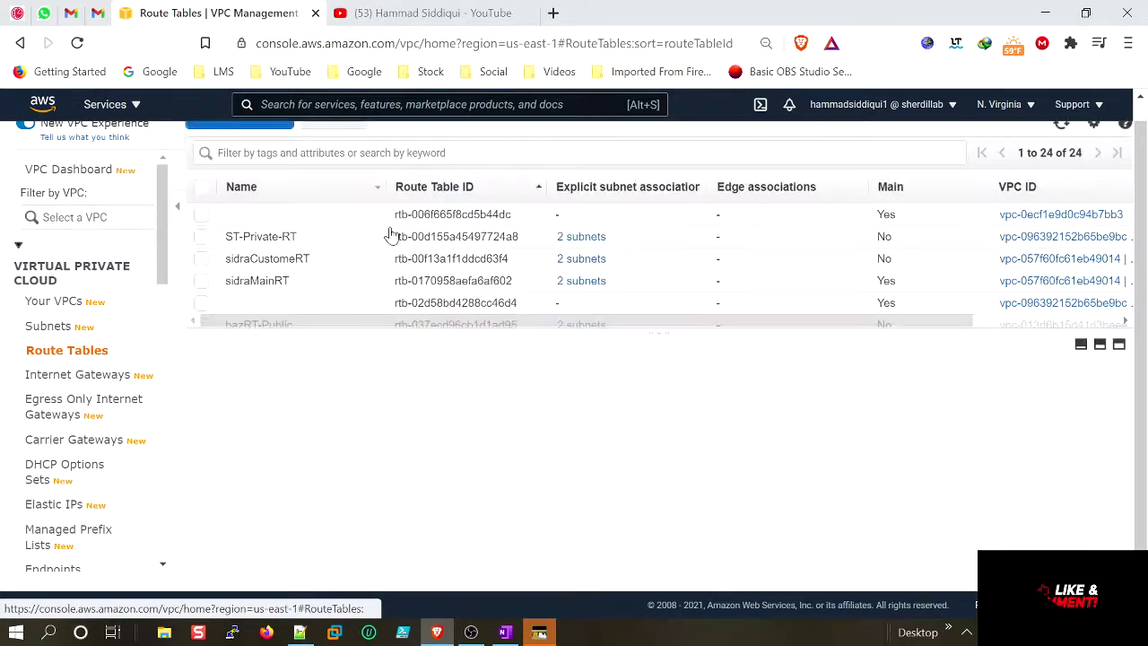
pyautogui.click(269, 152)
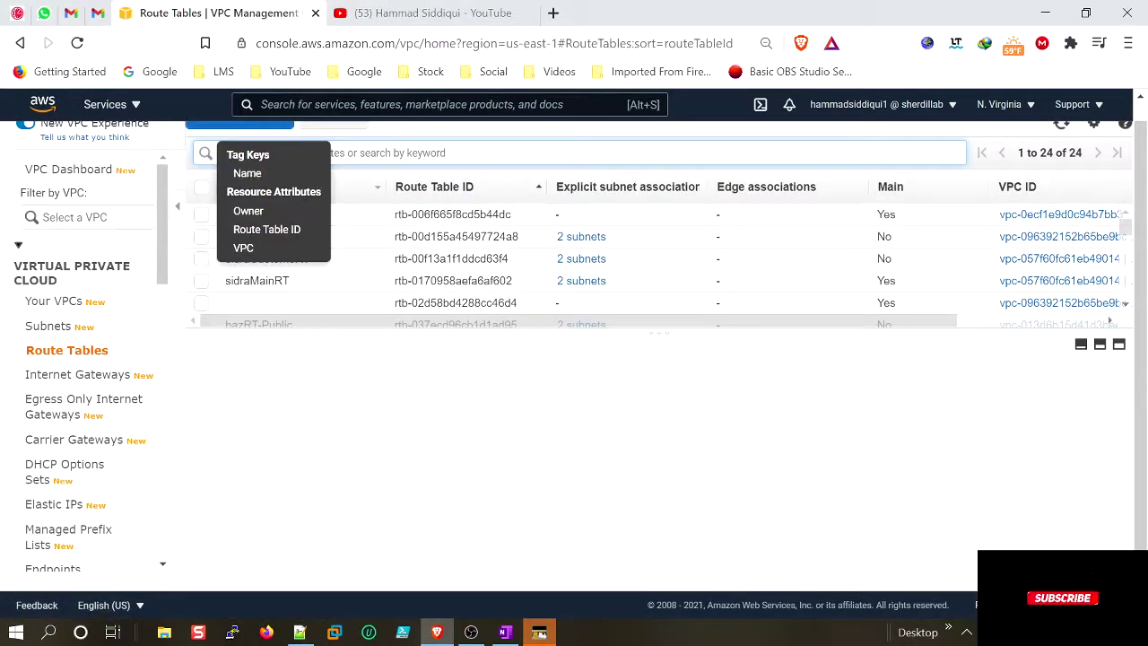
pyautogui.press('Return')
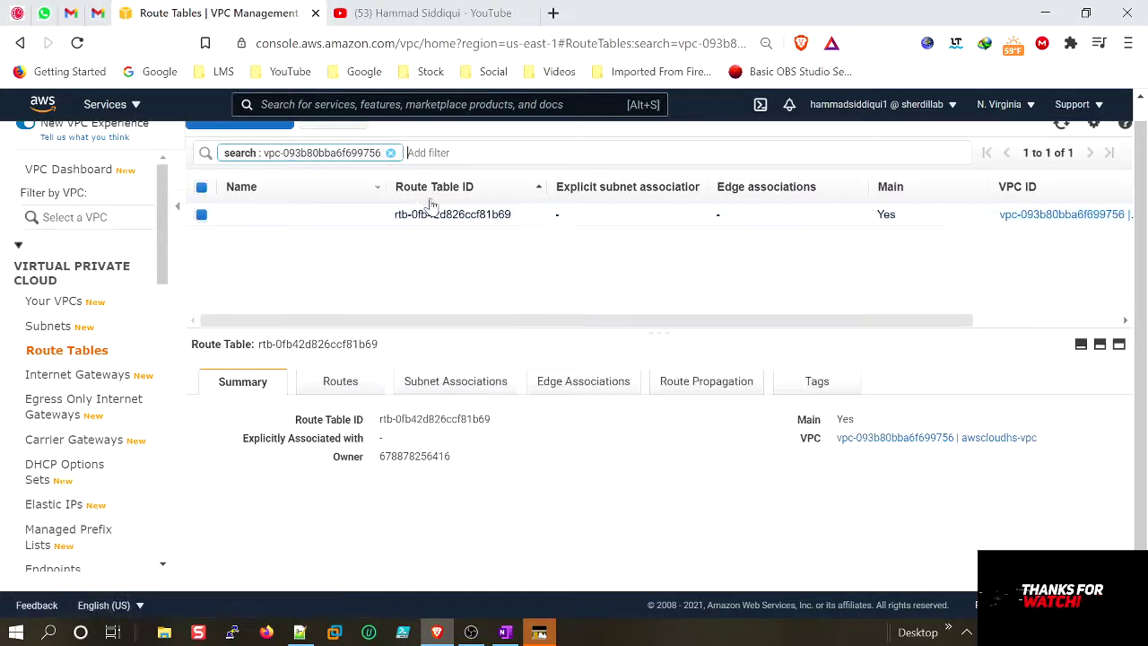
# Step: Open the filtered route table's name for editing and check the route table plan in the Notepad++ notes
pyautogui.click(371, 215)
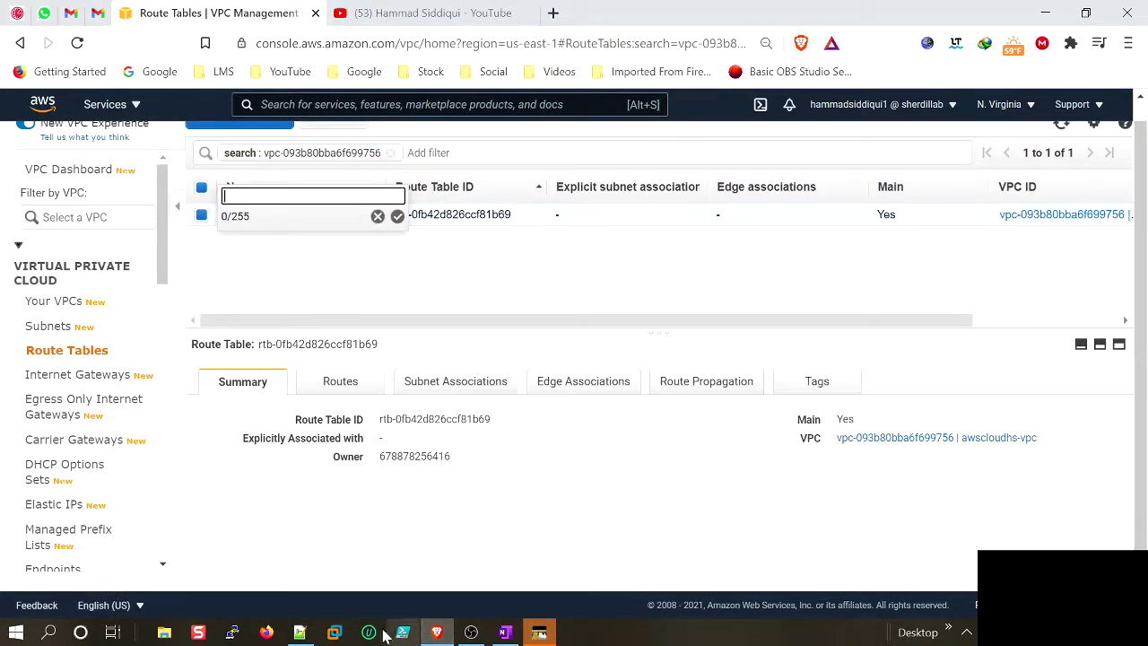
pyautogui.click(300, 633)
pyautogui.scroll(-4, 574, 332)
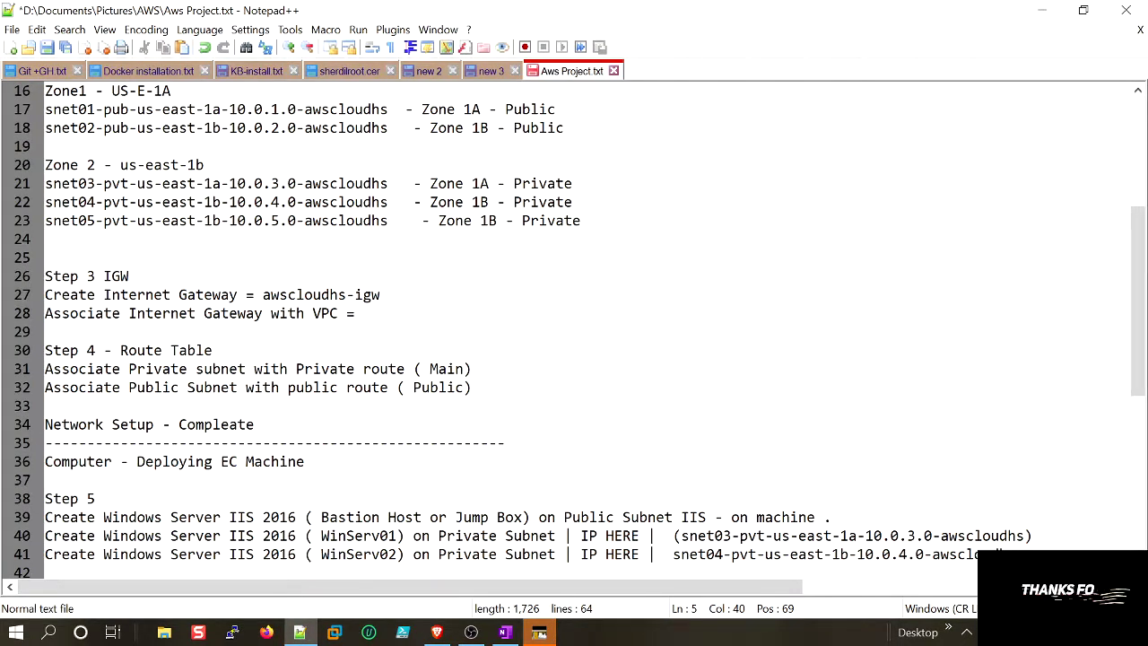
pyautogui.scroll(-2, 575, 332)
pyautogui.scroll(5, 574, 332)
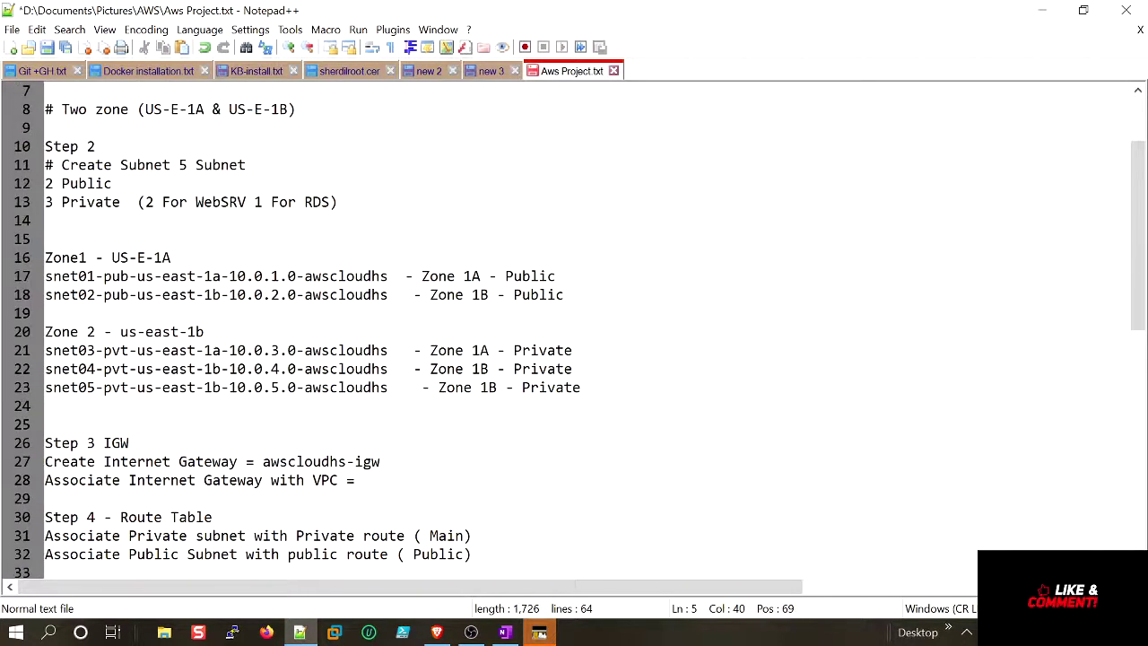
pyautogui.scroll(2, 574, 332)
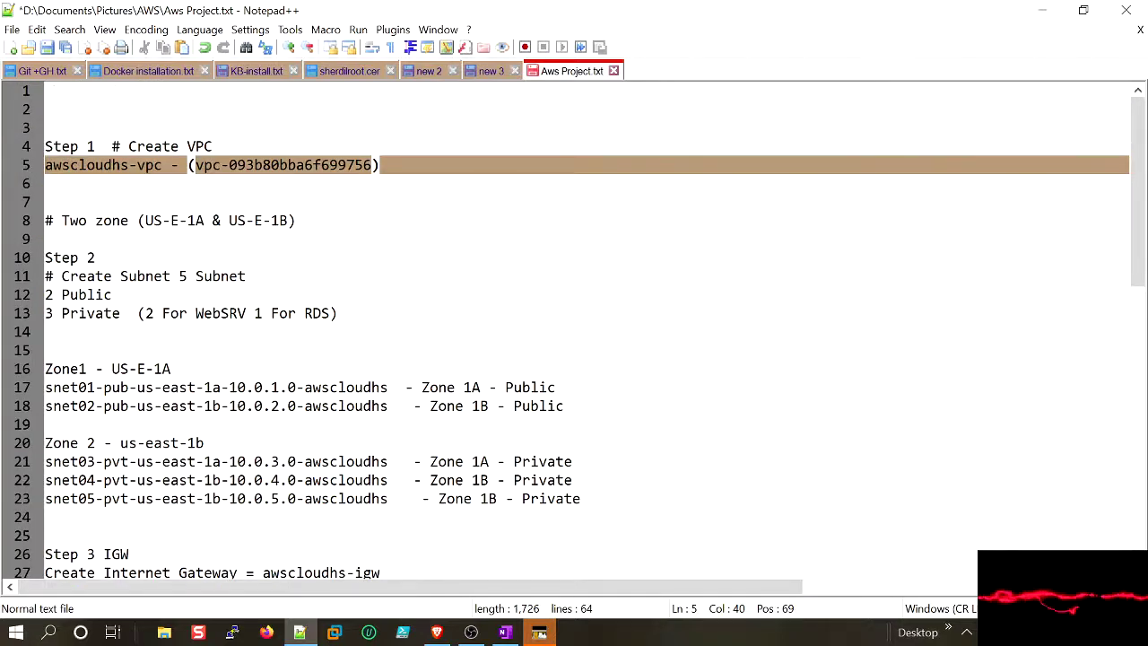
pyautogui.click(1038, 10)
# Step: Name the main route table of awscloudhs-vpc rt-awscloudhs-private and save the name
pyautogui.write('aw')
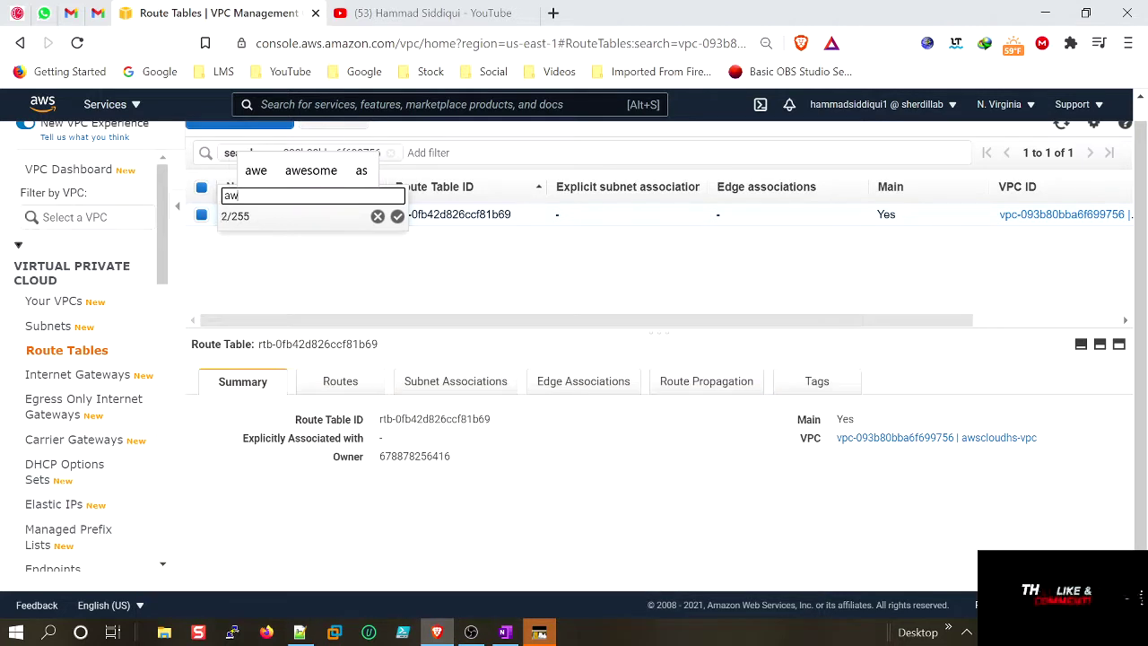
pyautogui.write('sr')
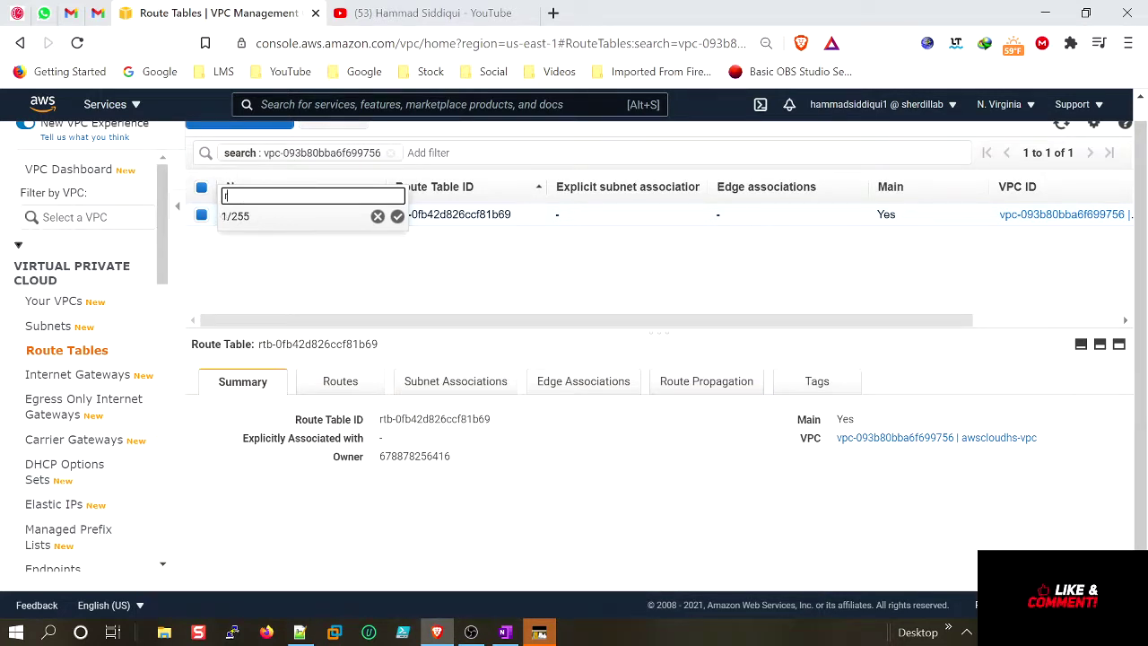
pyautogui.write('t-aws')
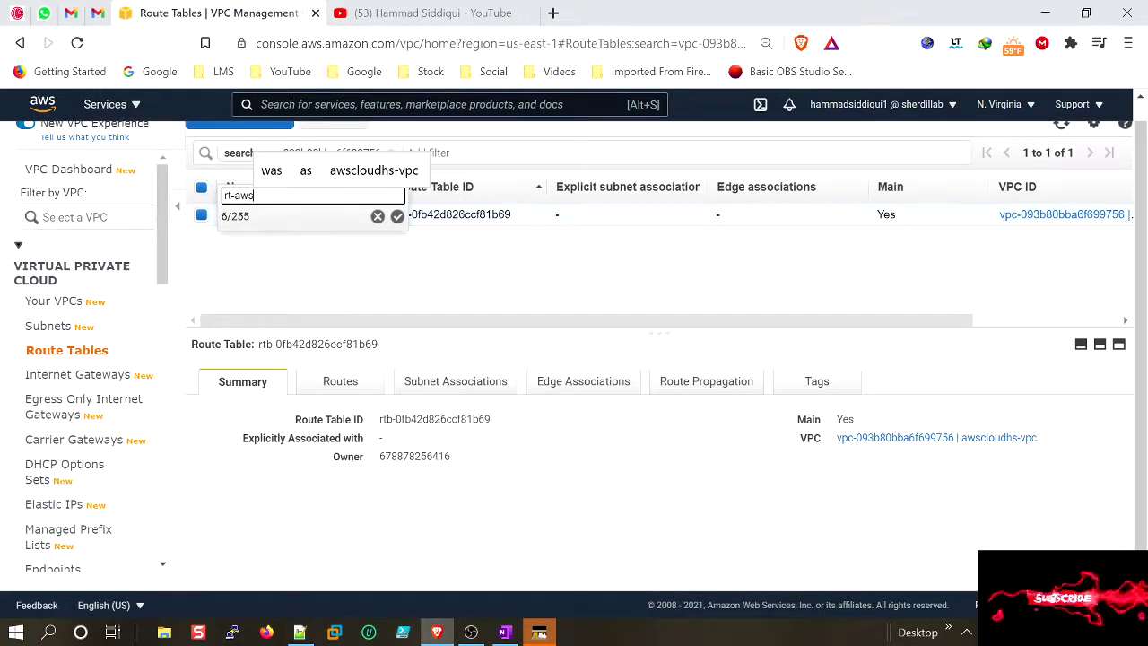
pyautogui.write('cloudhs')
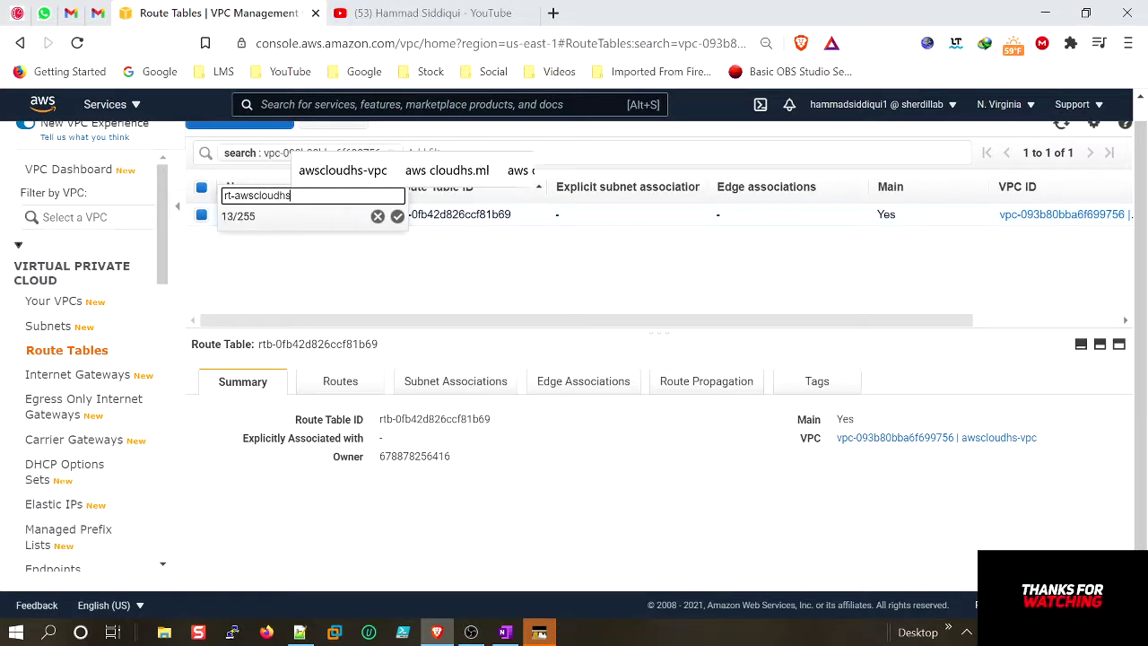
pyautogui.write('-')
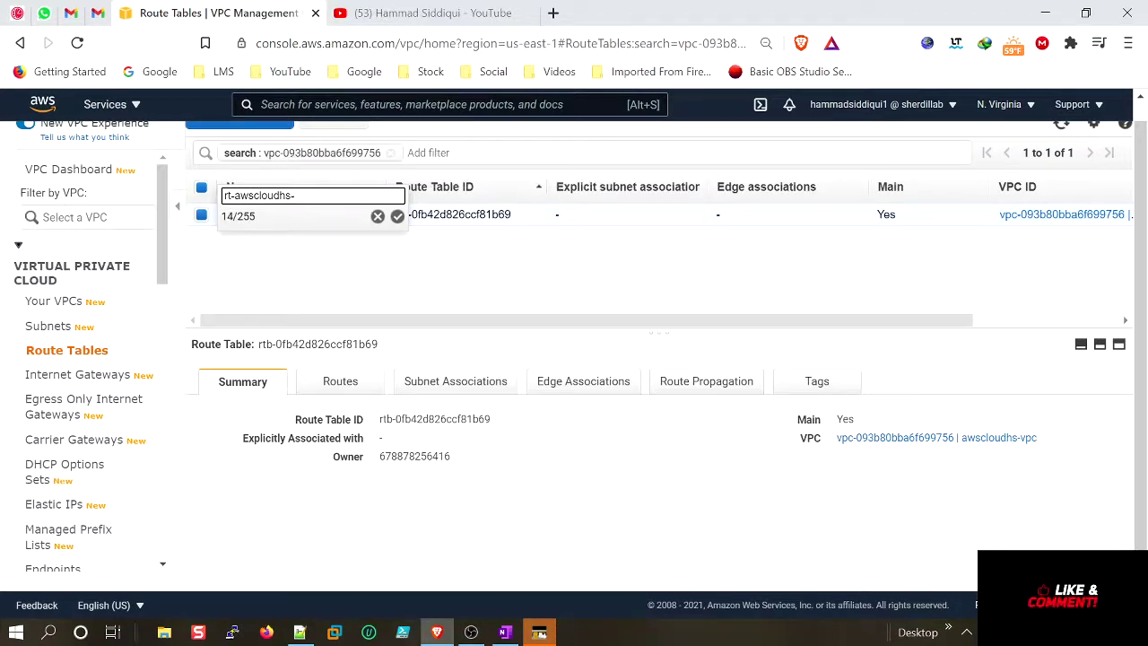
pyautogui.write('Private')
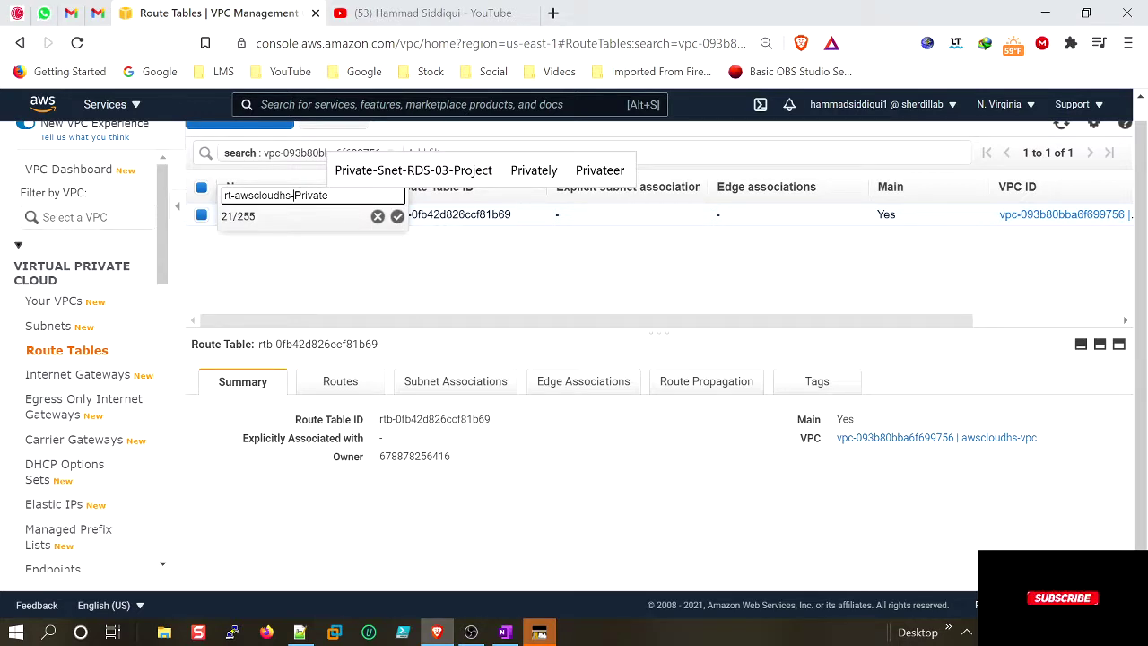
pyautogui.moveTo(294, 195); pyautogui.dragTo(301, 195)
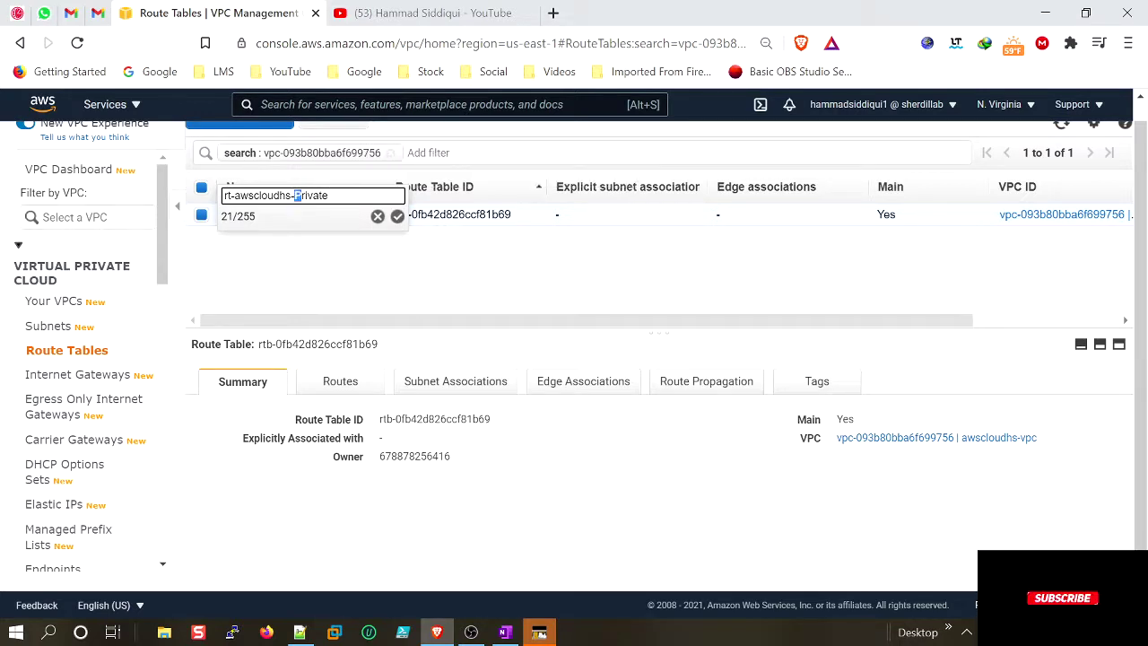
pyautogui.click(396, 218)
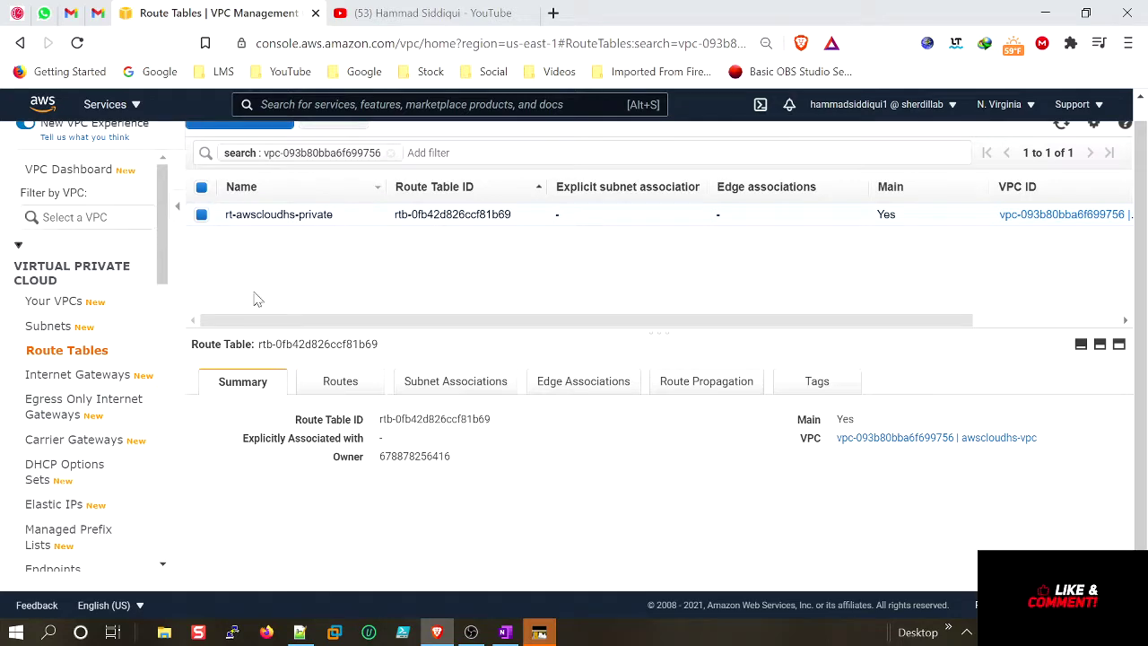
# Step: Go to the security groups list and filter it by VPC ID vpc-093b80bba6f699756
pyautogui.click(48, 327)
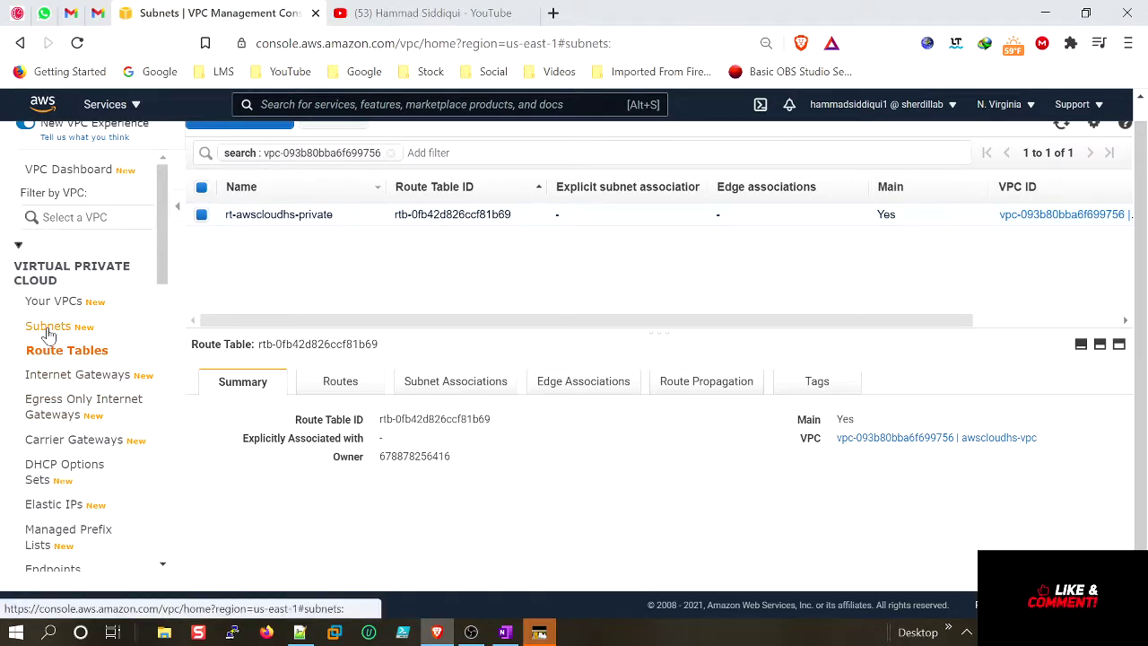
pyautogui.scroll(-3, 54, 509)
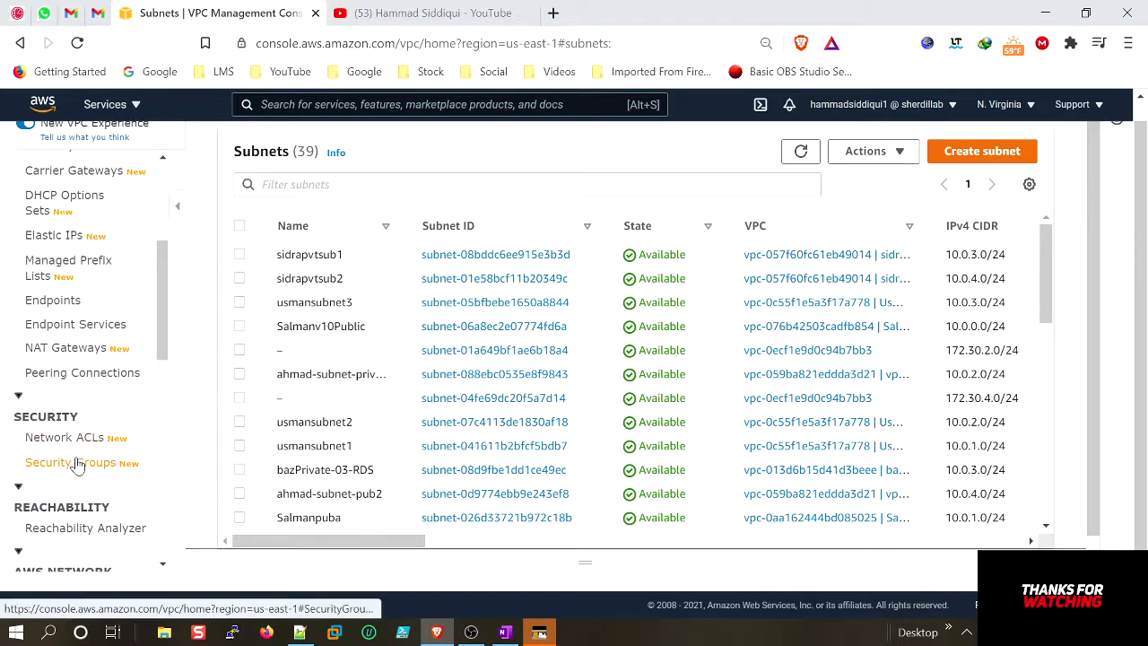
pyautogui.click(78, 463)
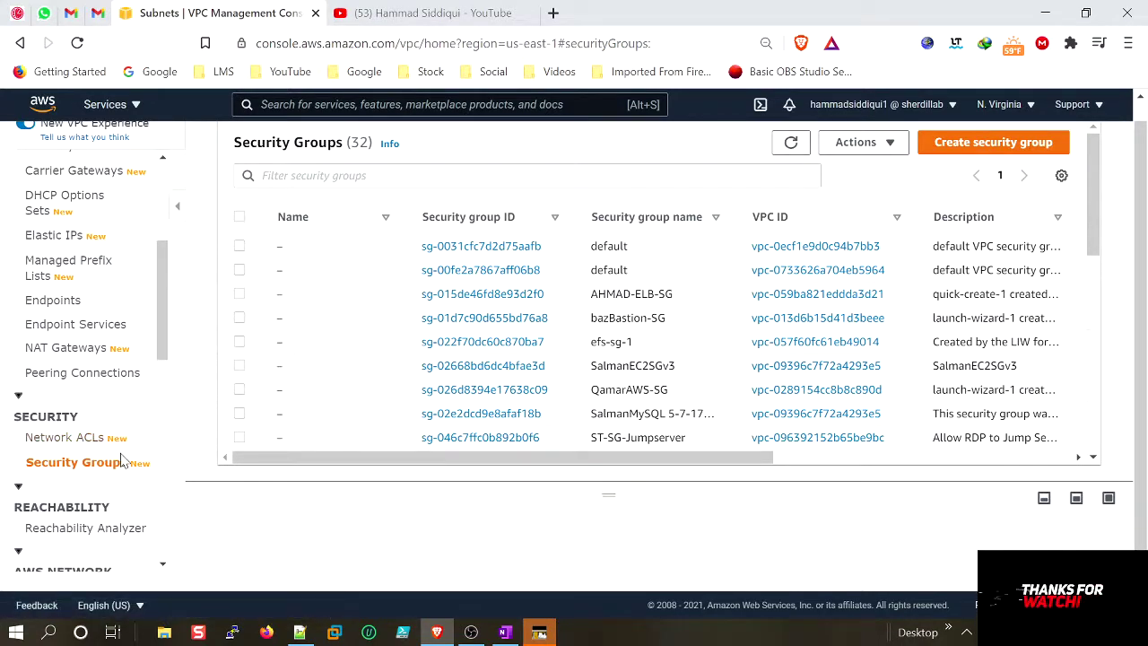
pyautogui.click(296, 176)
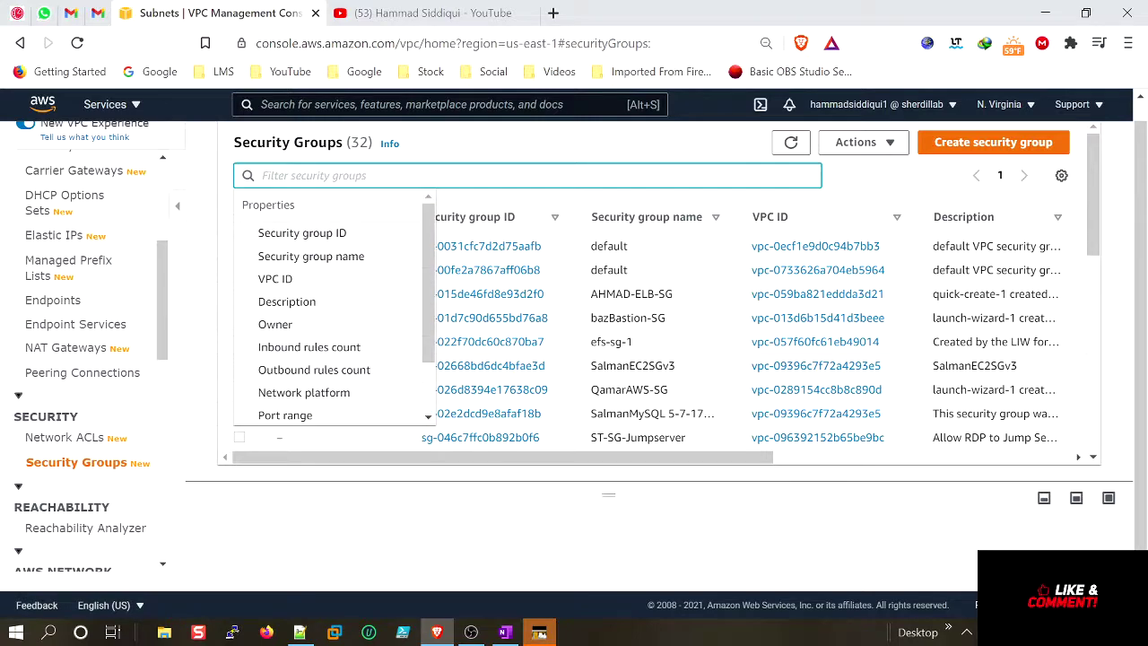
pyautogui.write('vpc-093b80bba6f699756')
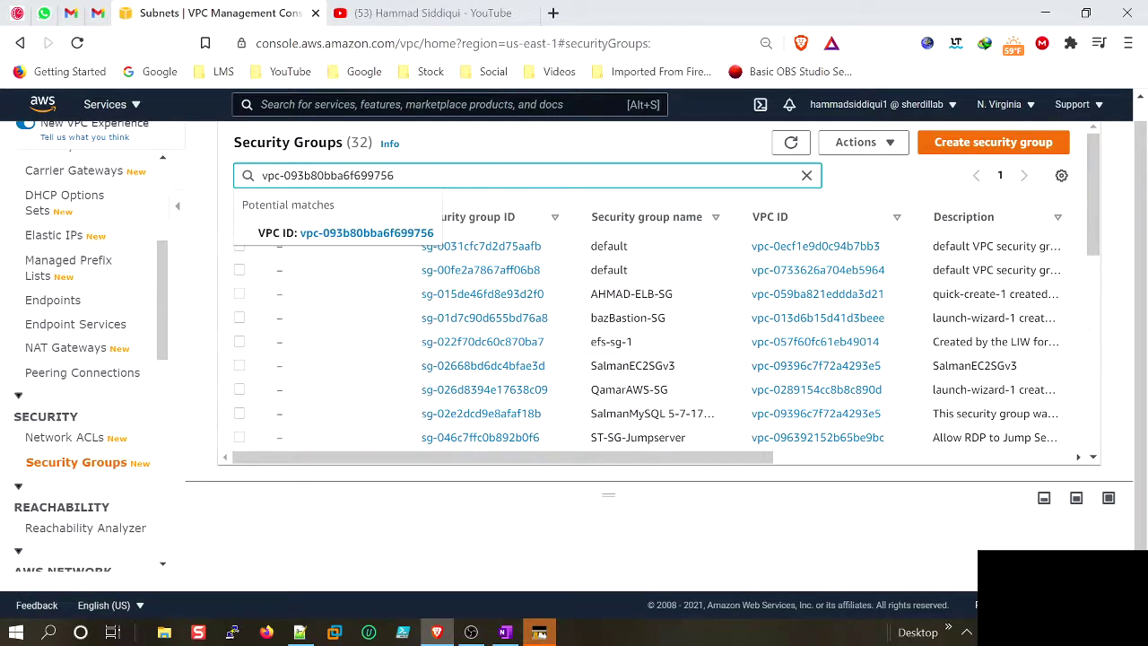
pyautogui.press('Return')
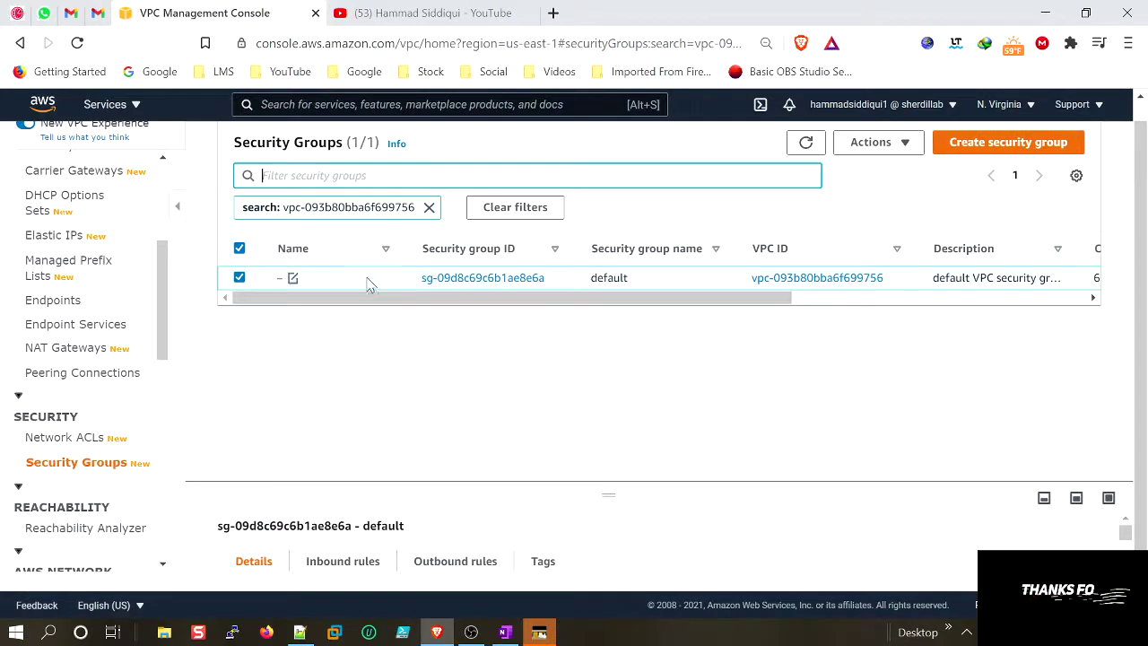
# Step: Name the default security group of awscloudhs-vpc sg-awscloudhs and save the name
pyautogui.click(294, 279)
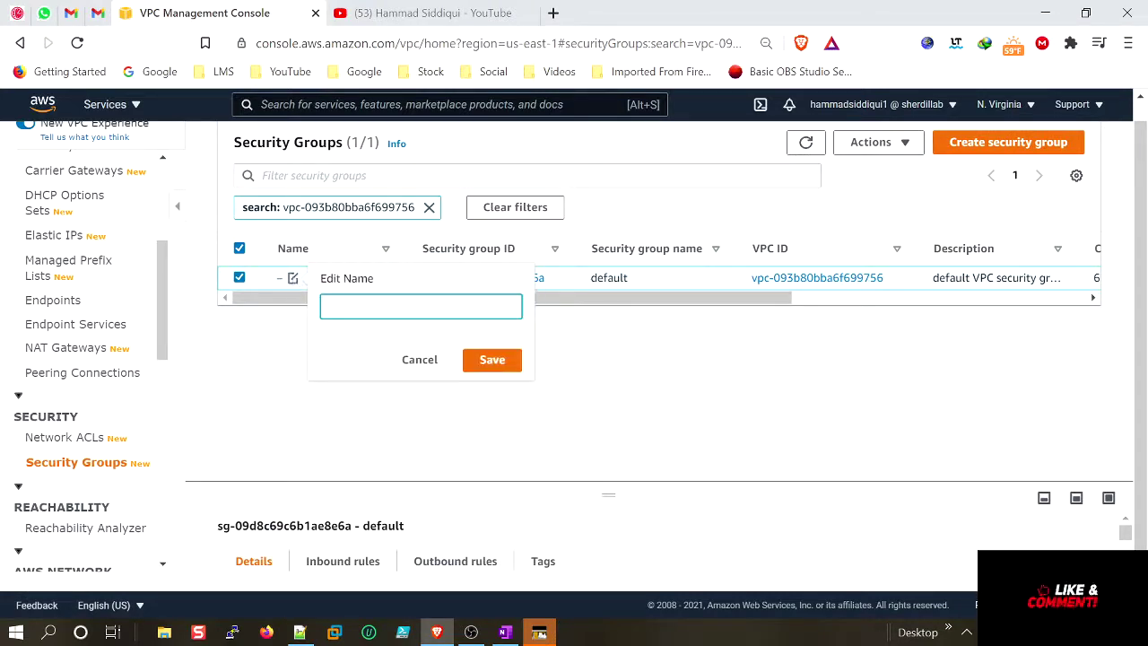
pyautogui.write('sg-')
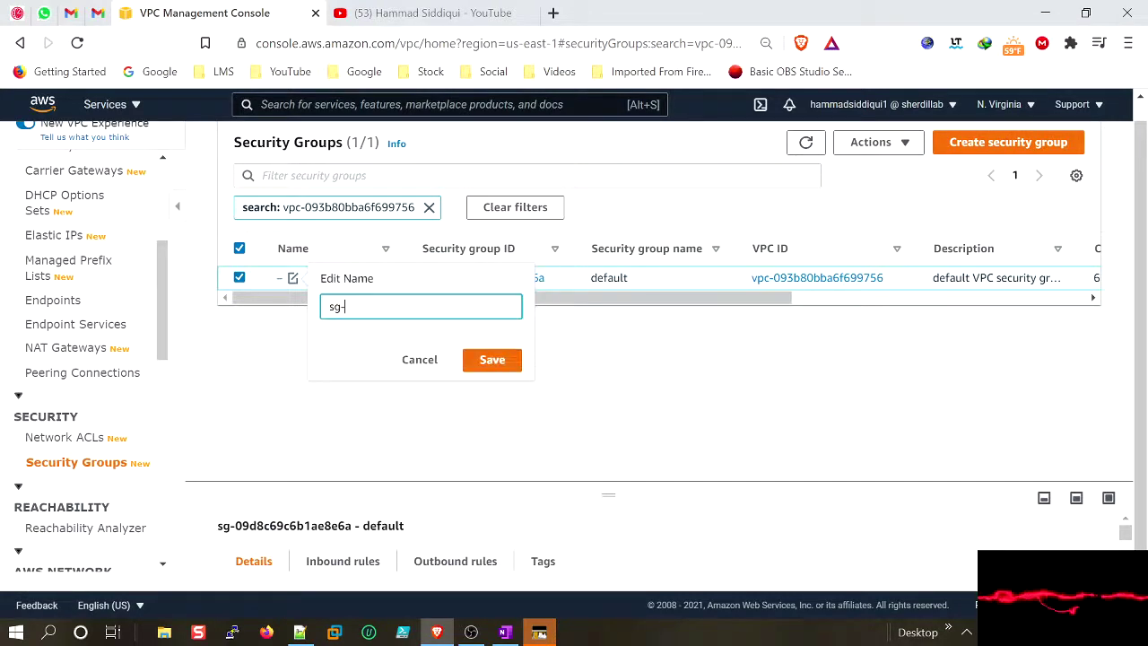
pyautogui.write('awscloudhs')
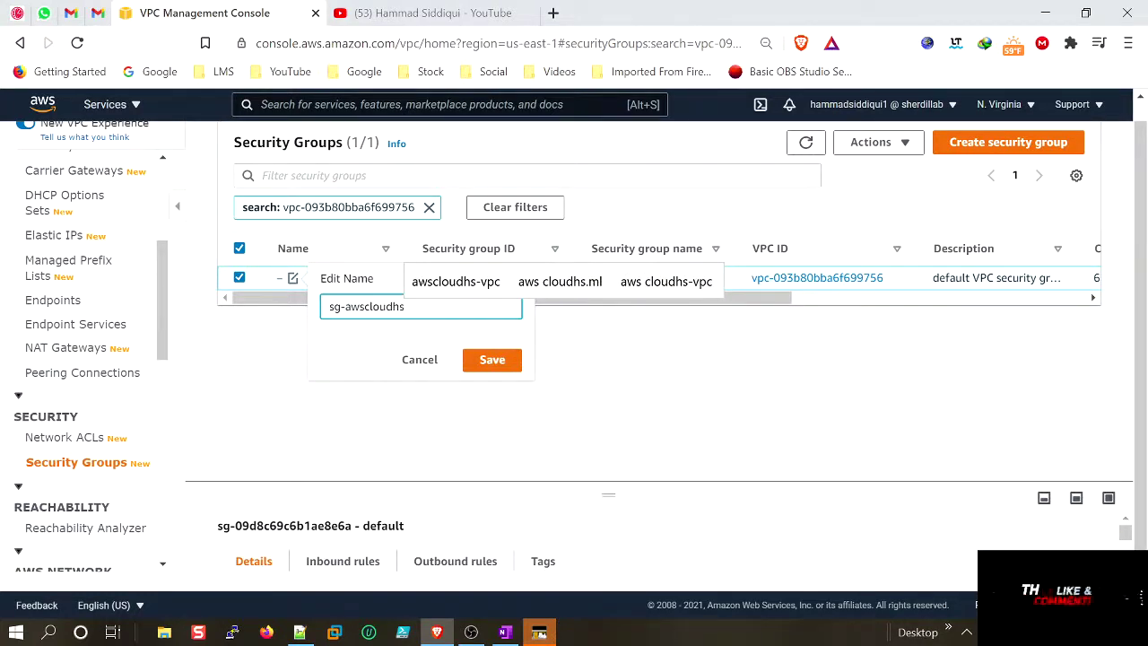
pyautogui.click(485, 360)
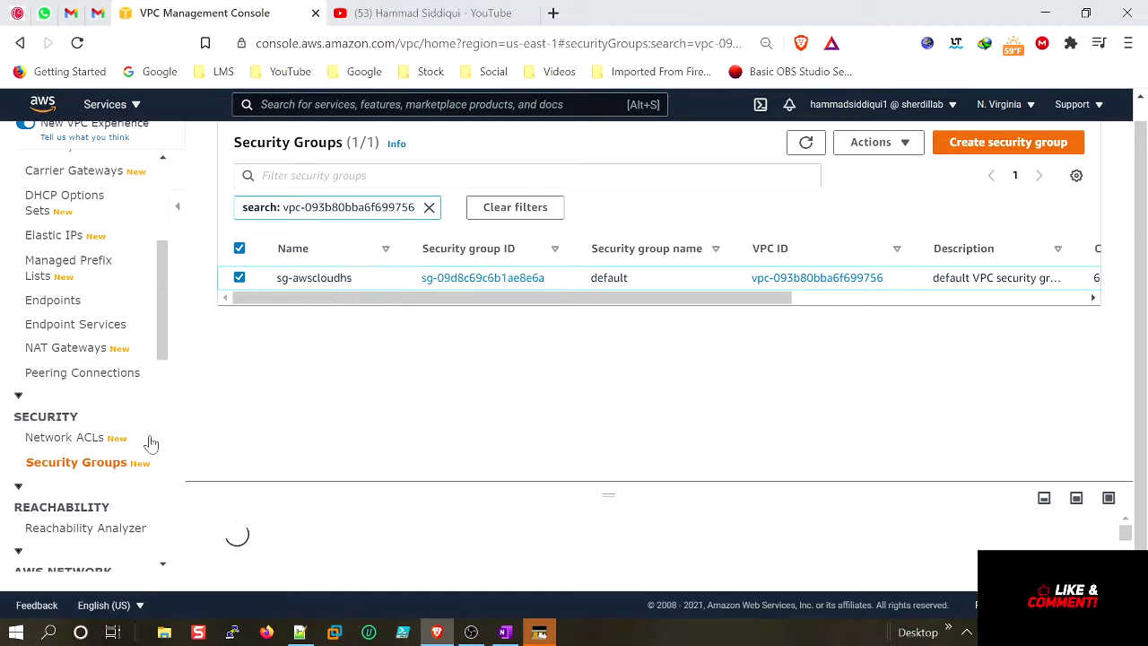
# Step: Go to the network ACLs list and filter it by VPC ID vpc-093b80bba6f699756
pyautogui.click(57, 440)
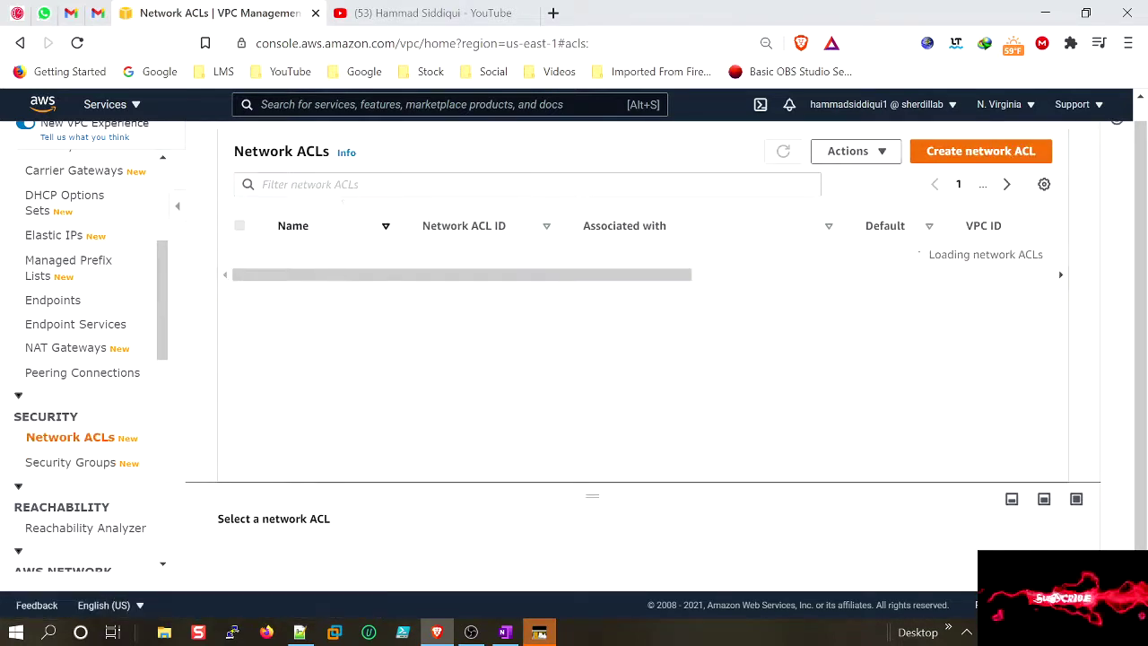
pyautogui.write('vpc-093b80bba6f699756')
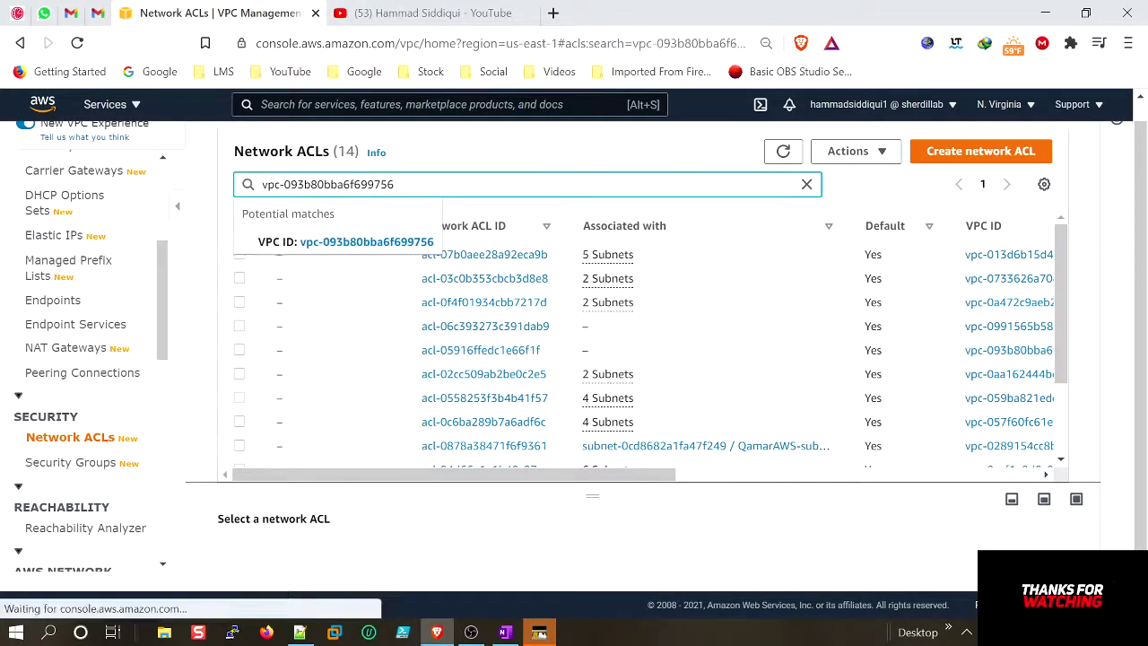
pyautogui.press('Return')
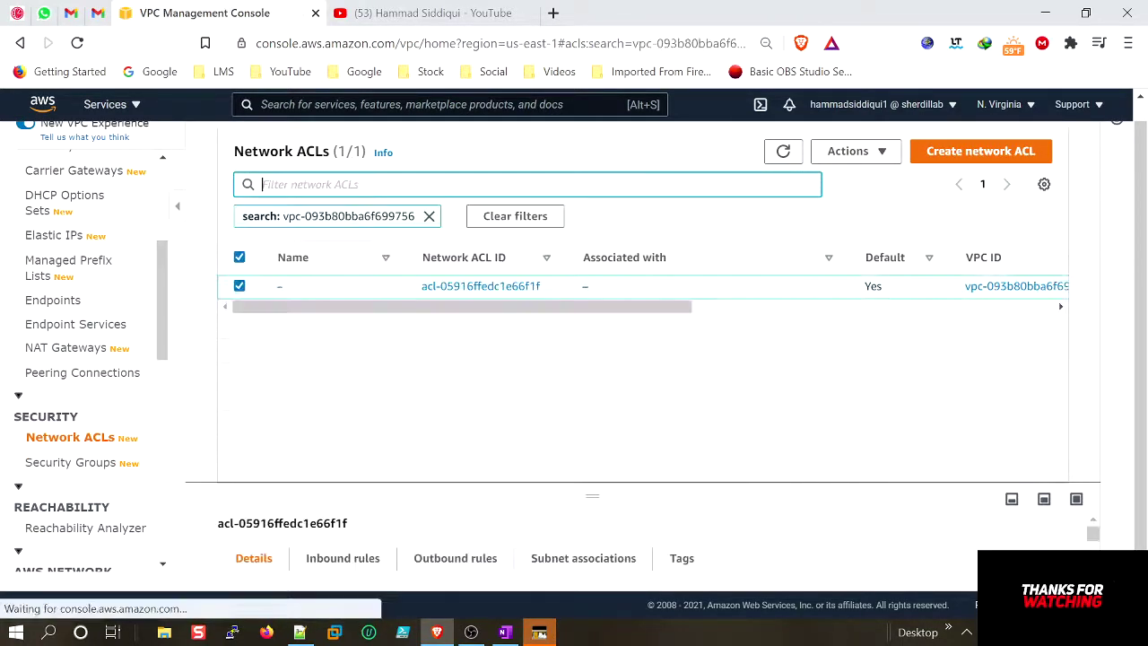
# Step: Name the filtered network ACL nacl-awscloudhs and save the name
pyautogui.click(292, 287)
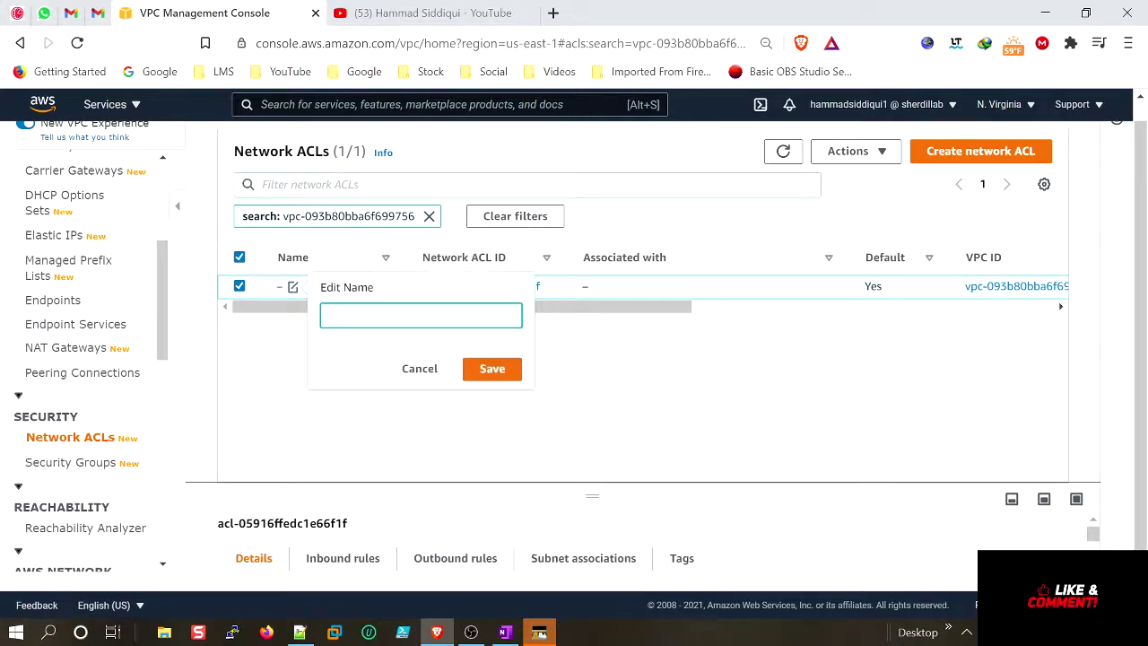
pyautogui.write('nacl')
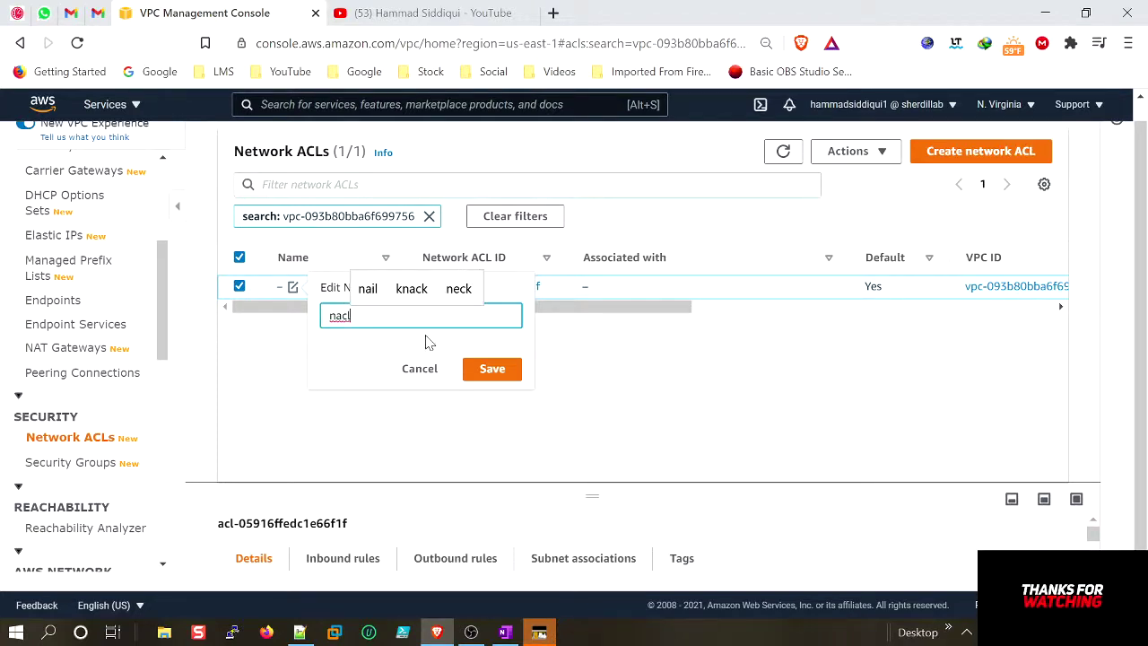
pyautogui.write('-aws')
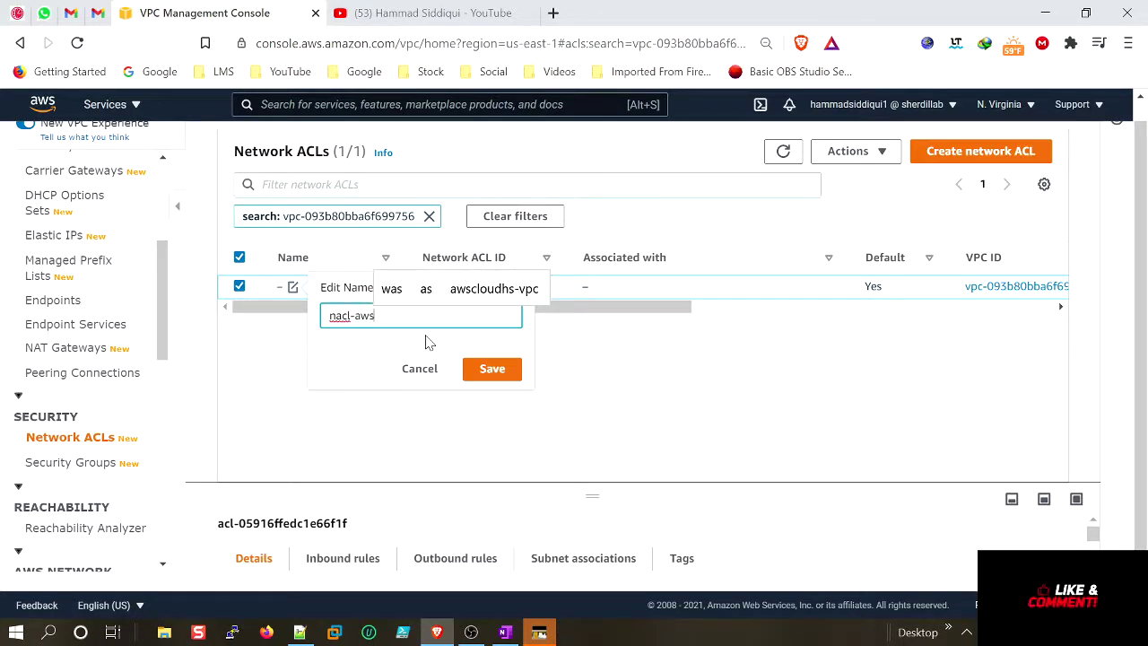
pyautogui.write('cloudhs')
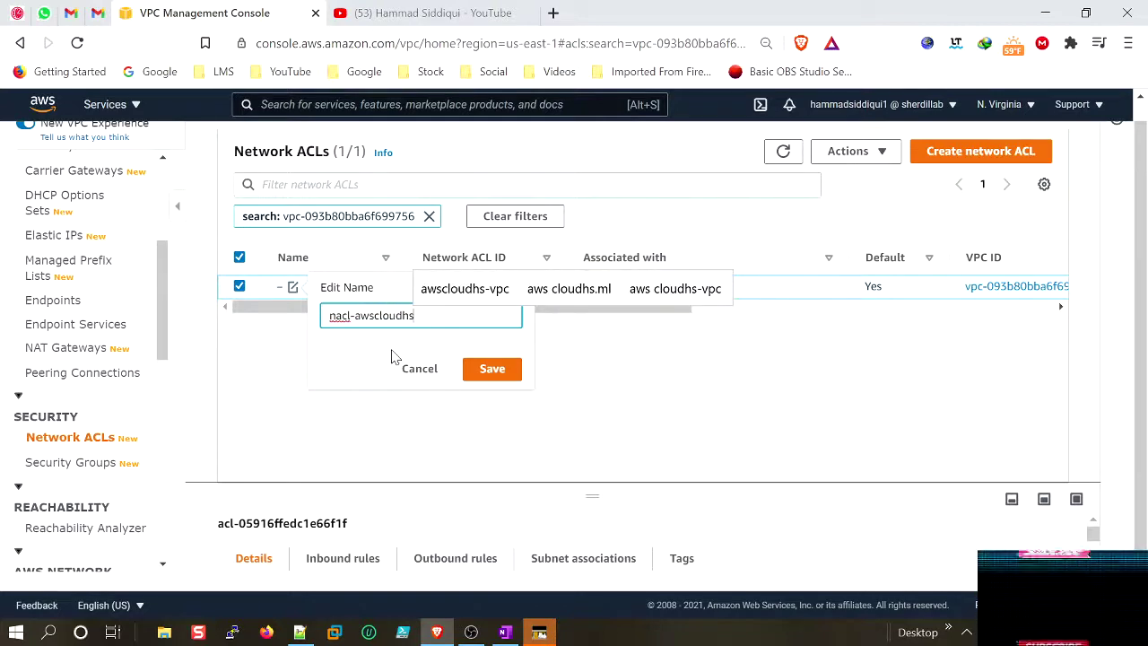
pyautogui.click(497, 370)
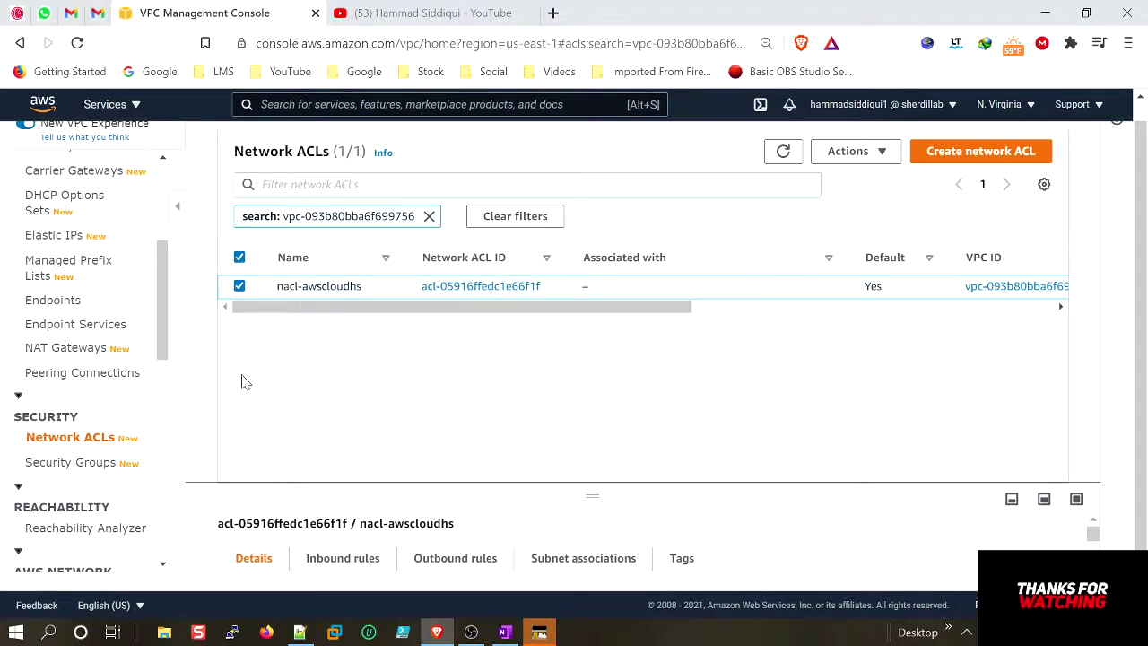
# Step: Go to the subnets list, check the Step 2 subnet plan in the Notepad++ notes, and start creating a subnet in the AWS console
pyautogui.scroll(2, 167, 328)
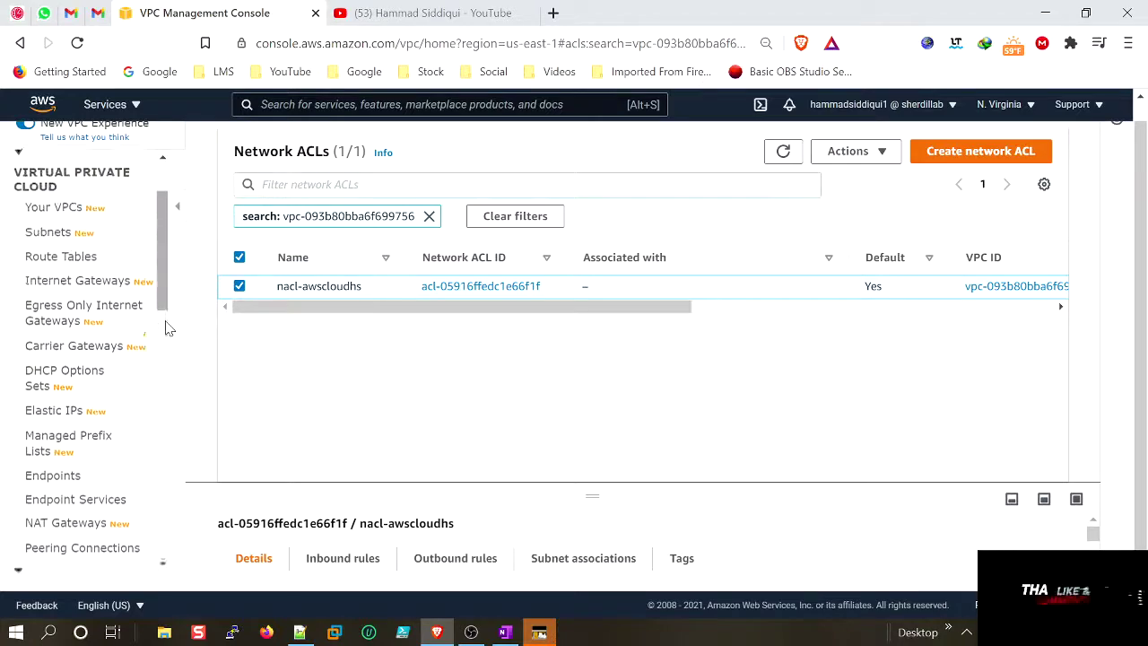
pyautogui.click(56, 237)
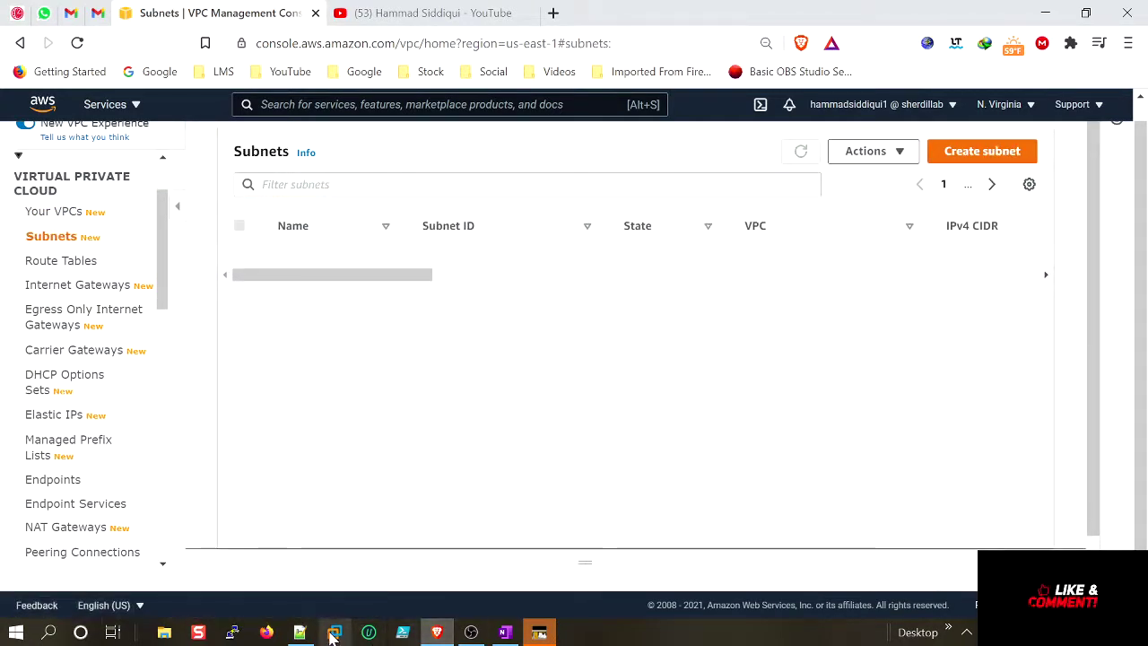
pyautogui.click(300, 632)
pyautogui.moveTo(330, 313); pyautogui.dragTo(45, 258)
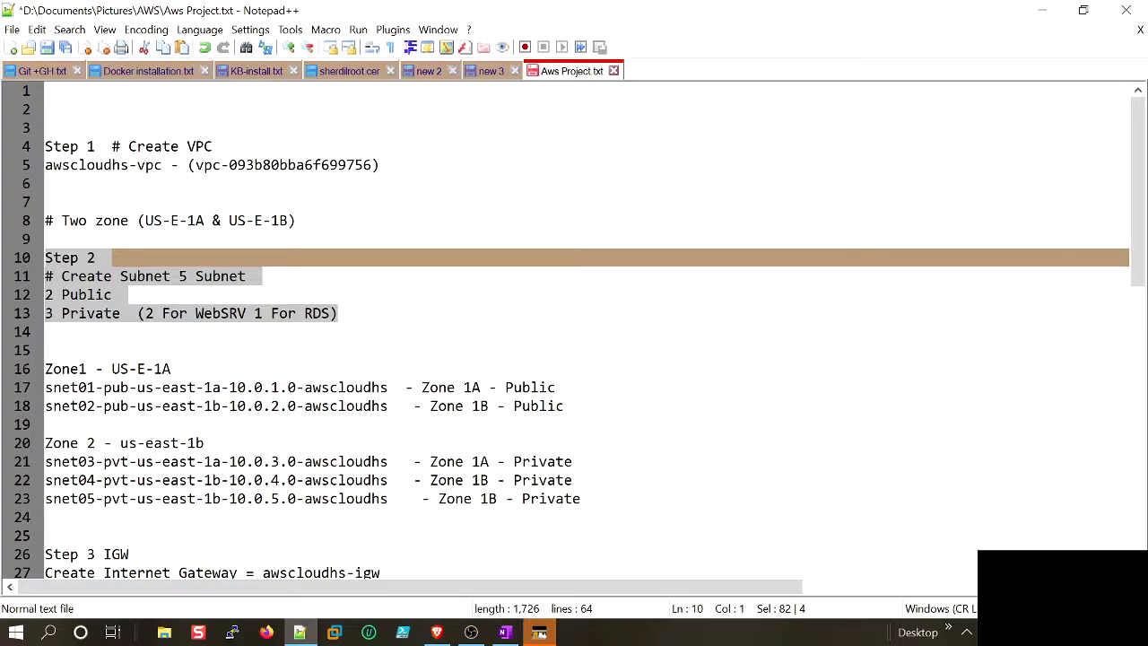
pyautogui.hotkey('alt', 'Tab')
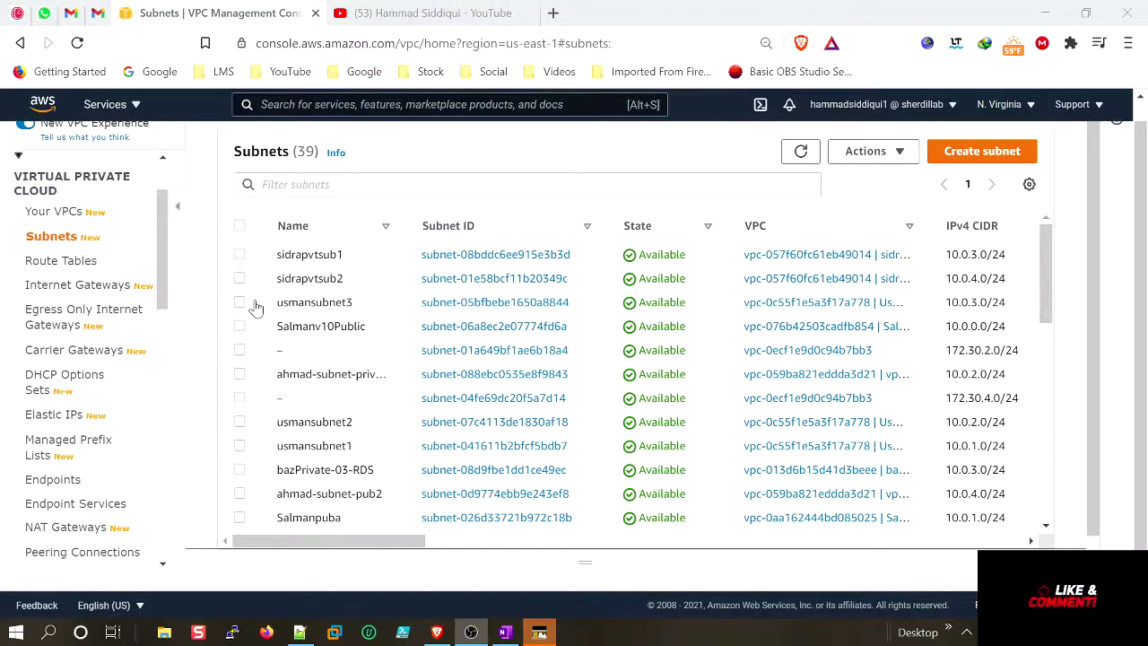
pyautogui.click(1010, 155)
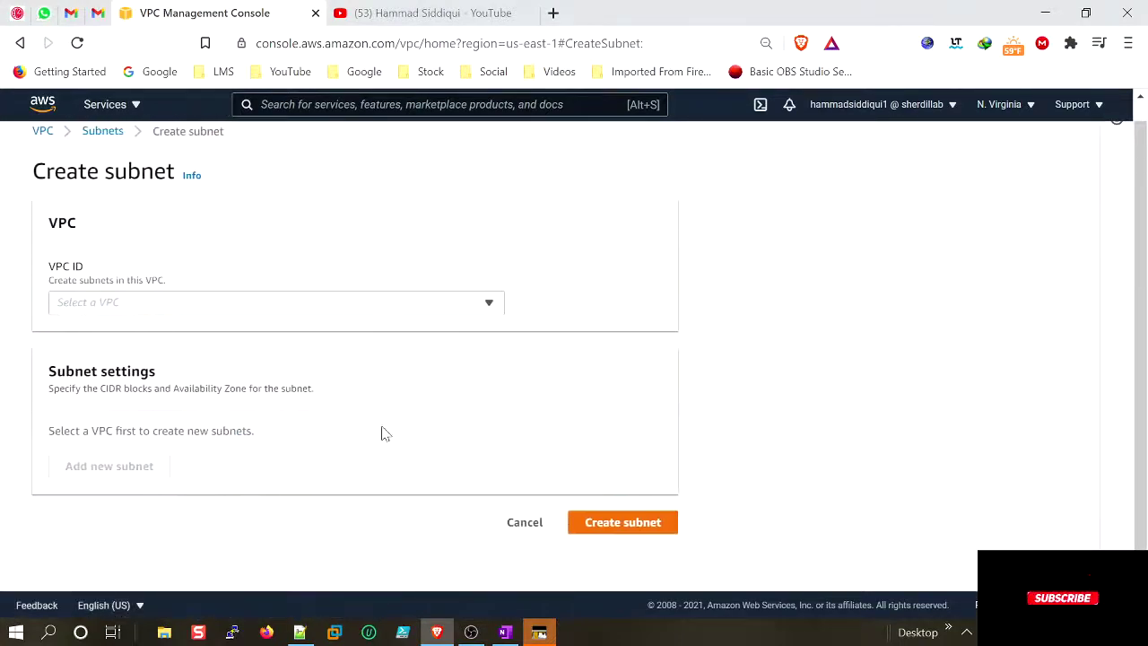
# Step: Open the project author's GitHub profile in a new browser tab and highlight the account part of its address
pyautogui.click(554, 14)
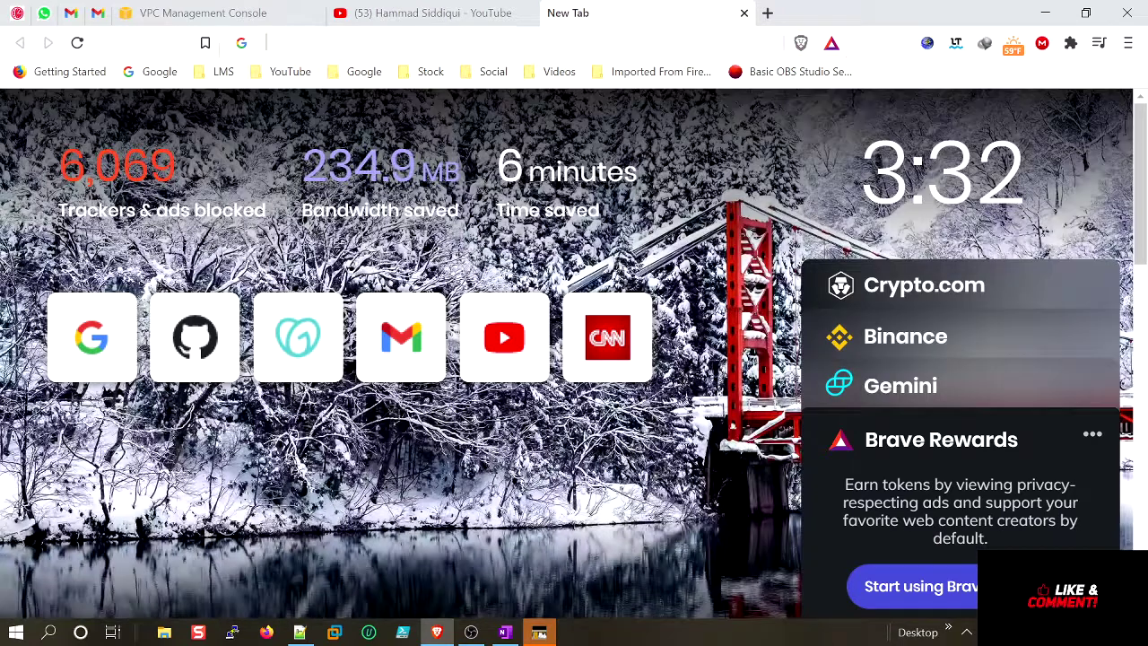
pyautogui.click(627, 36)
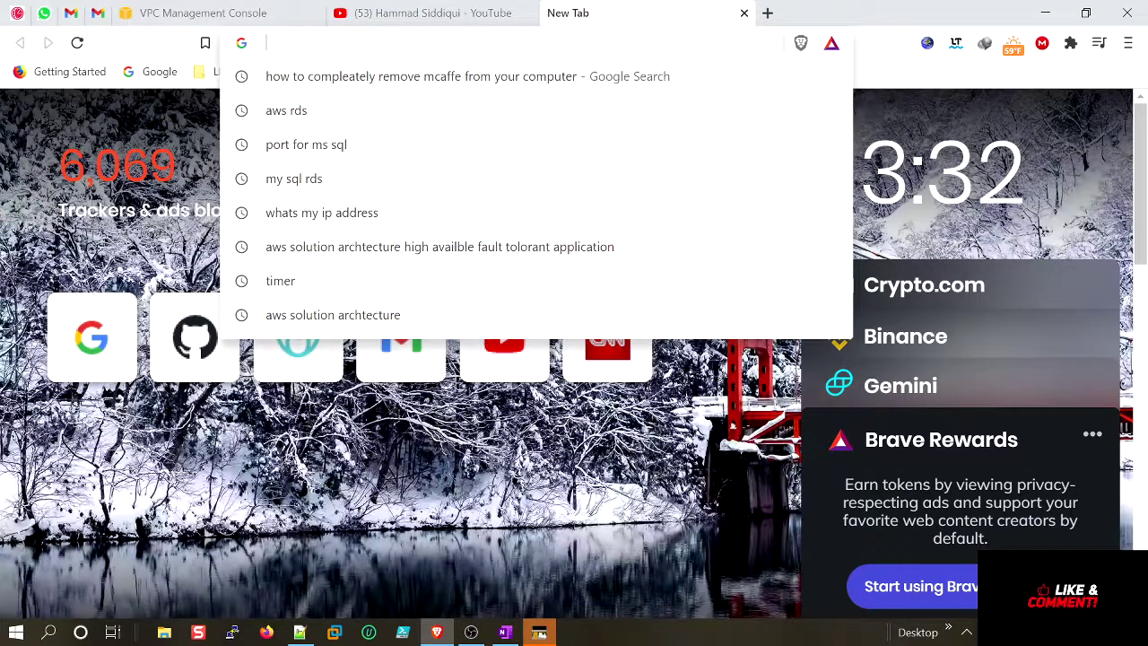
pyautogui.write('git')
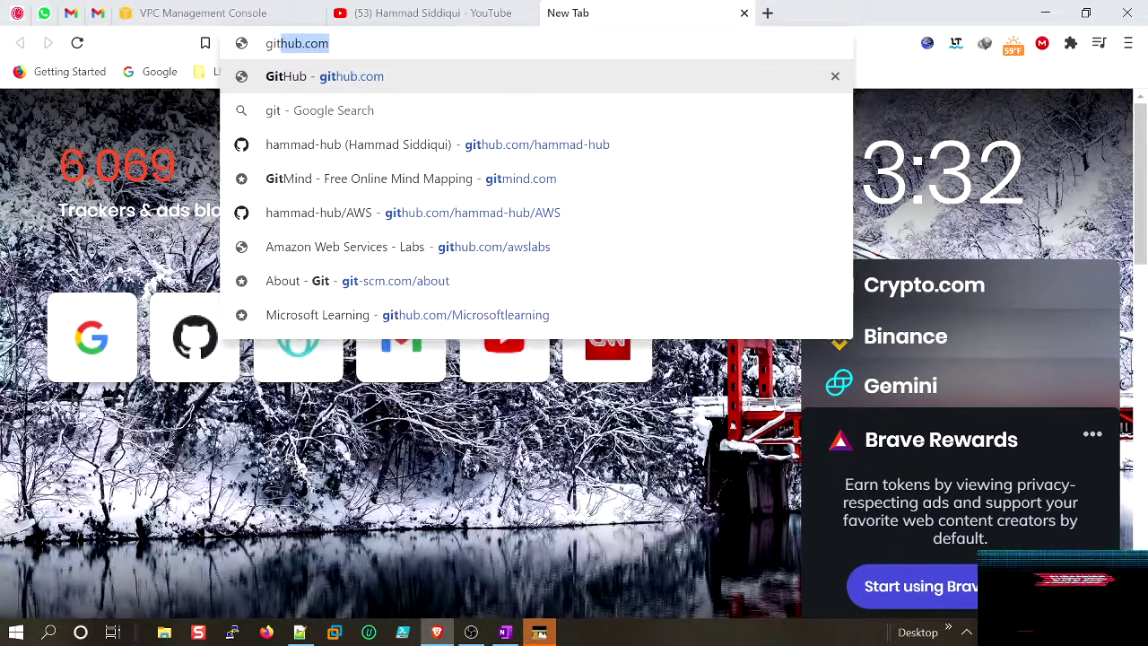
pyautogui.click(416, 152)
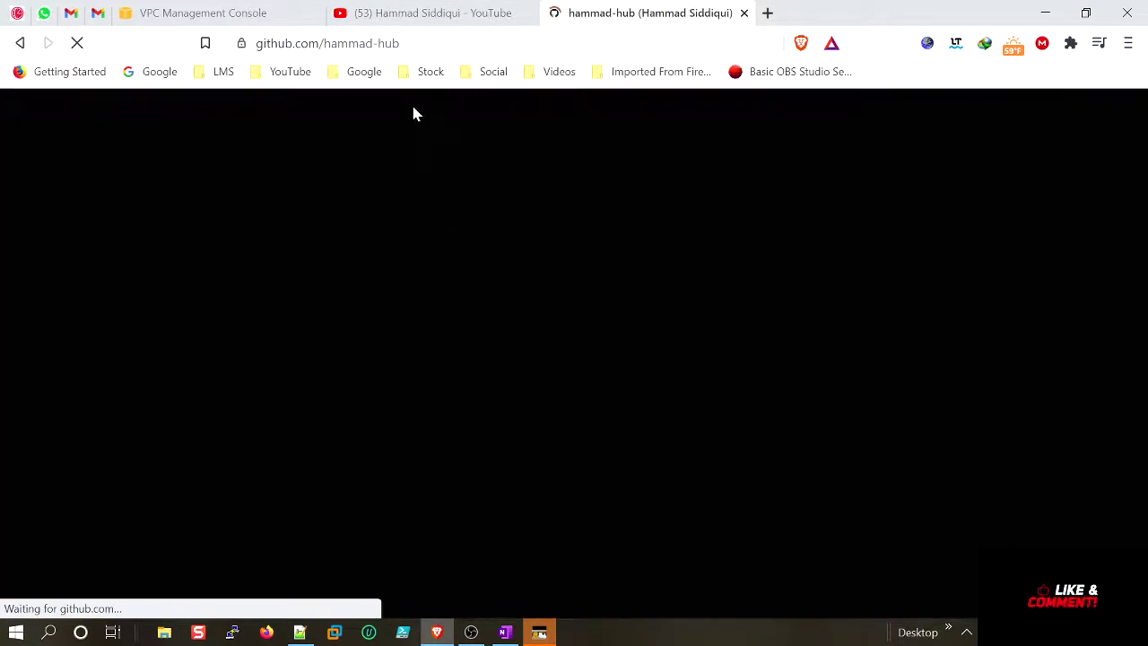
pyautogui.moveTo(400, 43); pyautogui.dragTo(324, 43)
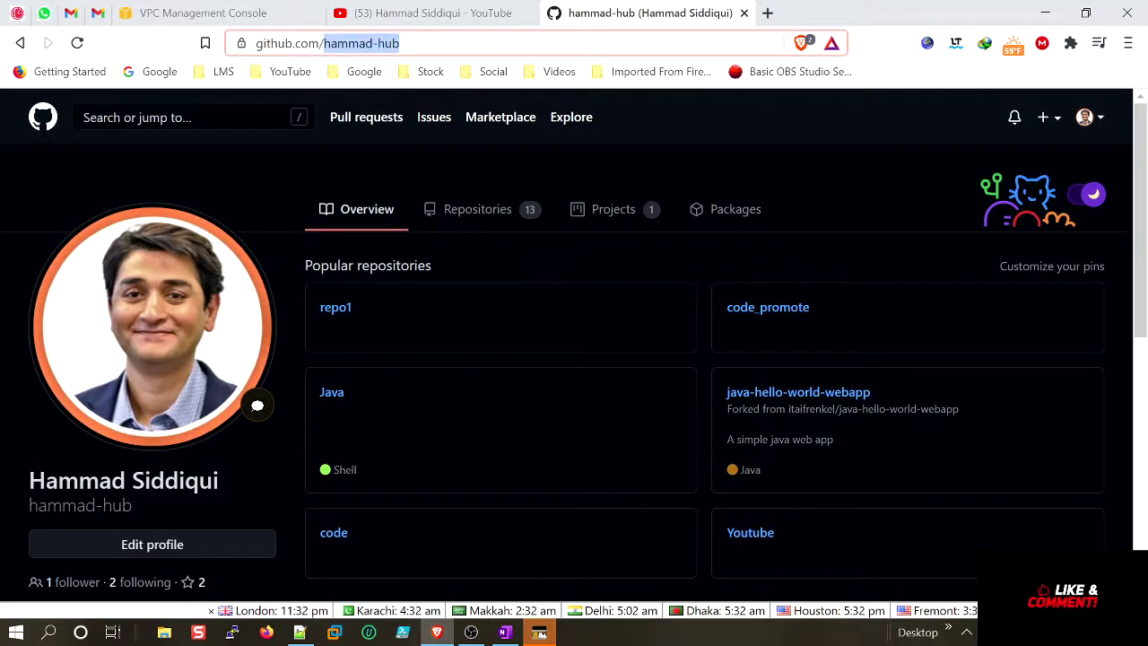
# Step: Open the Project file in the AWS repository and look through its requirements
pyautogui.click(477, 209)
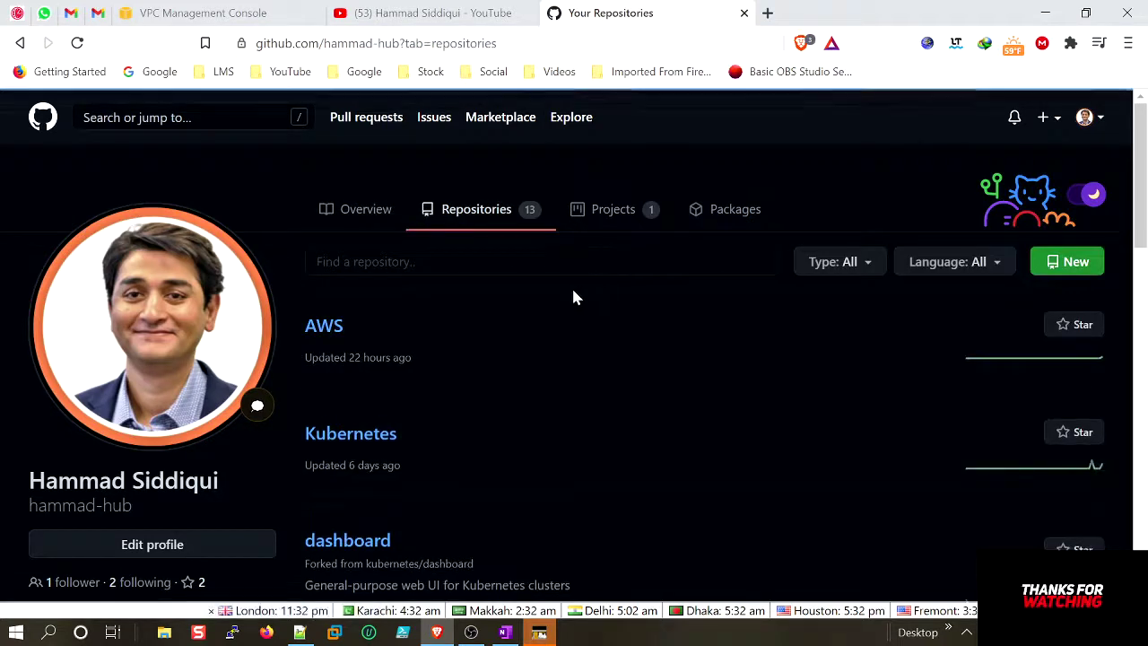
pyautogui.scroll(-2, 503, 269)
pyautogui.scroll(1, 422, 254)
pyautogui.click(321, 237)
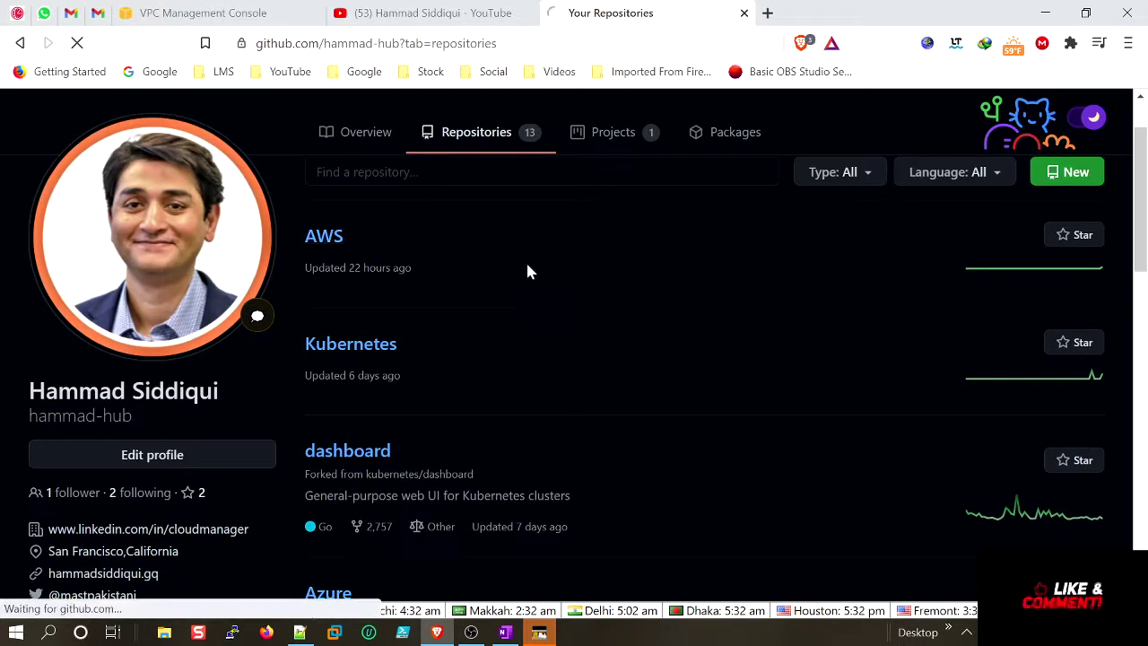
pyautogui.scroll(-1, 403, 341)
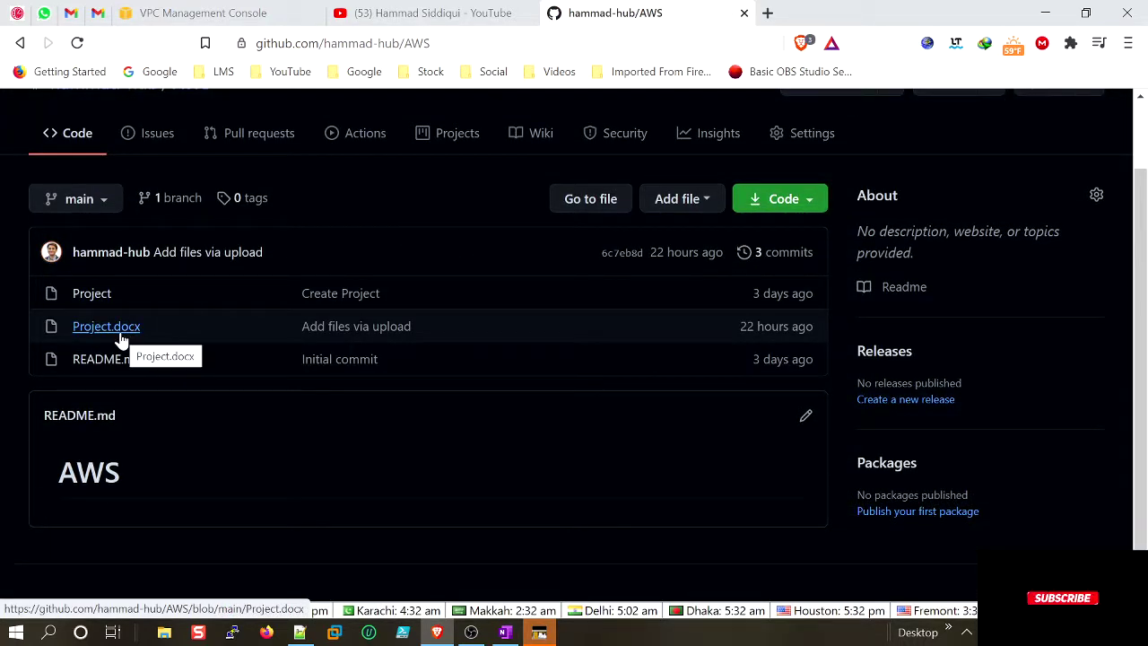
pyautogui.click(96, 296)
pyautogui.scroll(-4, 505, 431)
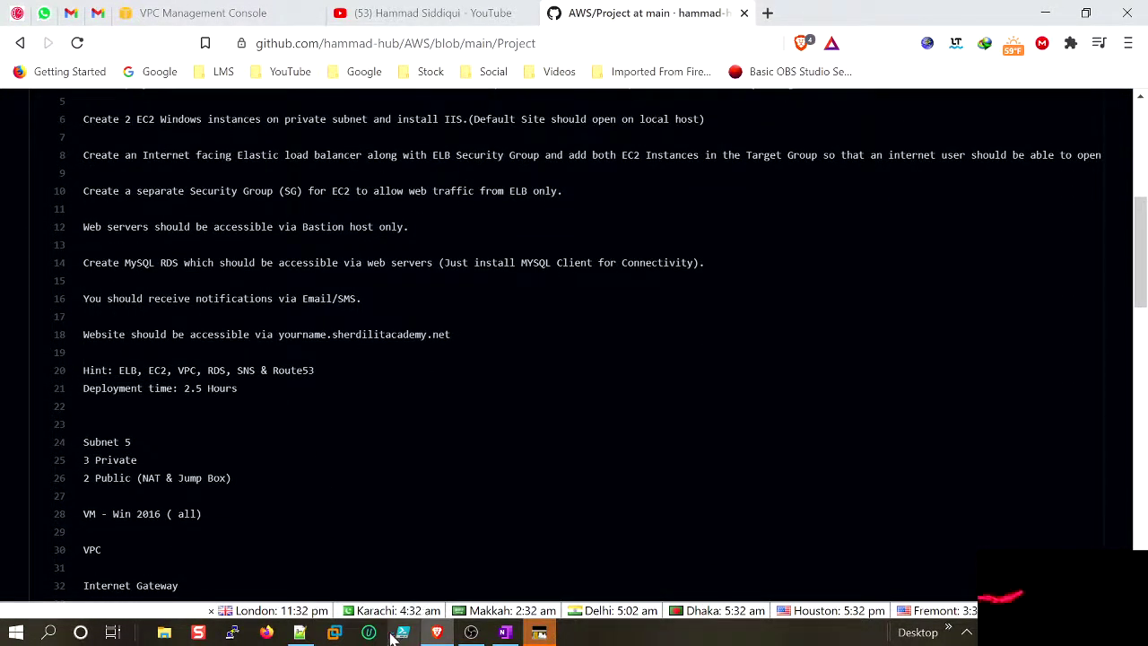
# Step: Return to the Create subnet form in the AWS console and select awscloudhs-vpc as the VPC
pyautogui.click(302, 632)
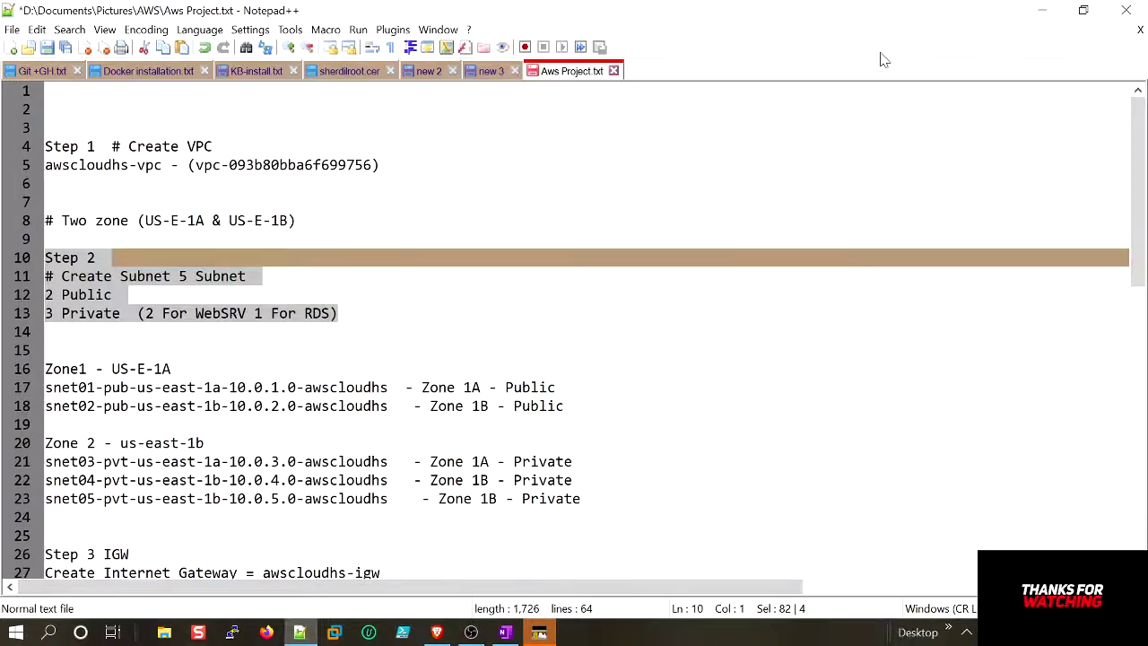
pyautogui.click(1042, 12)
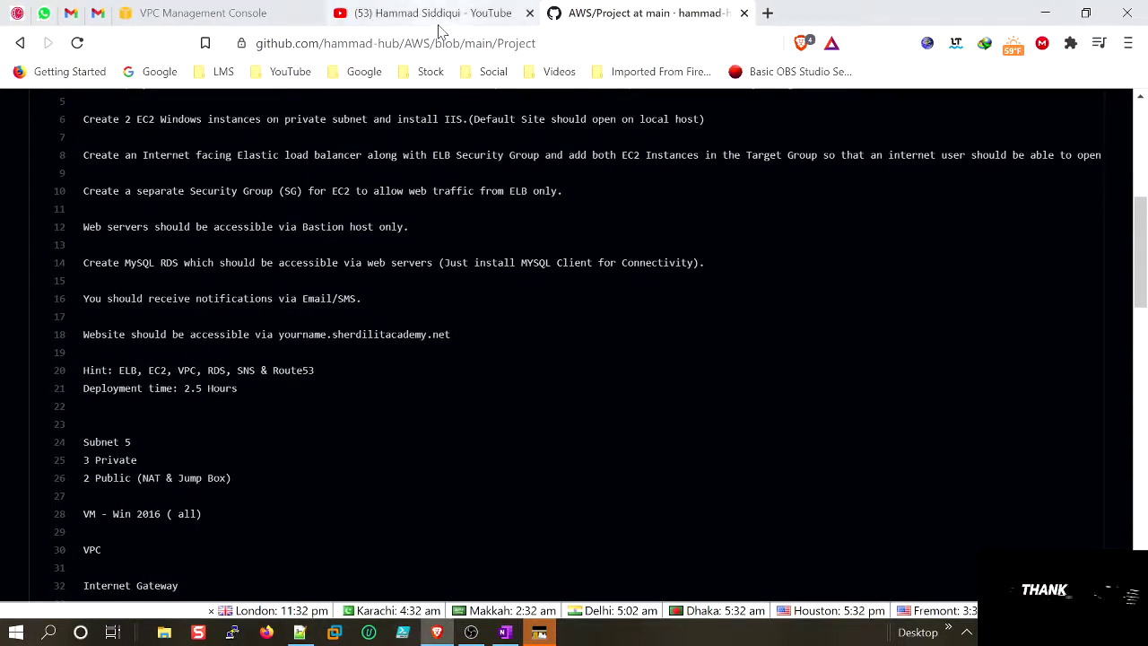
pyautogui.click(230, 13)
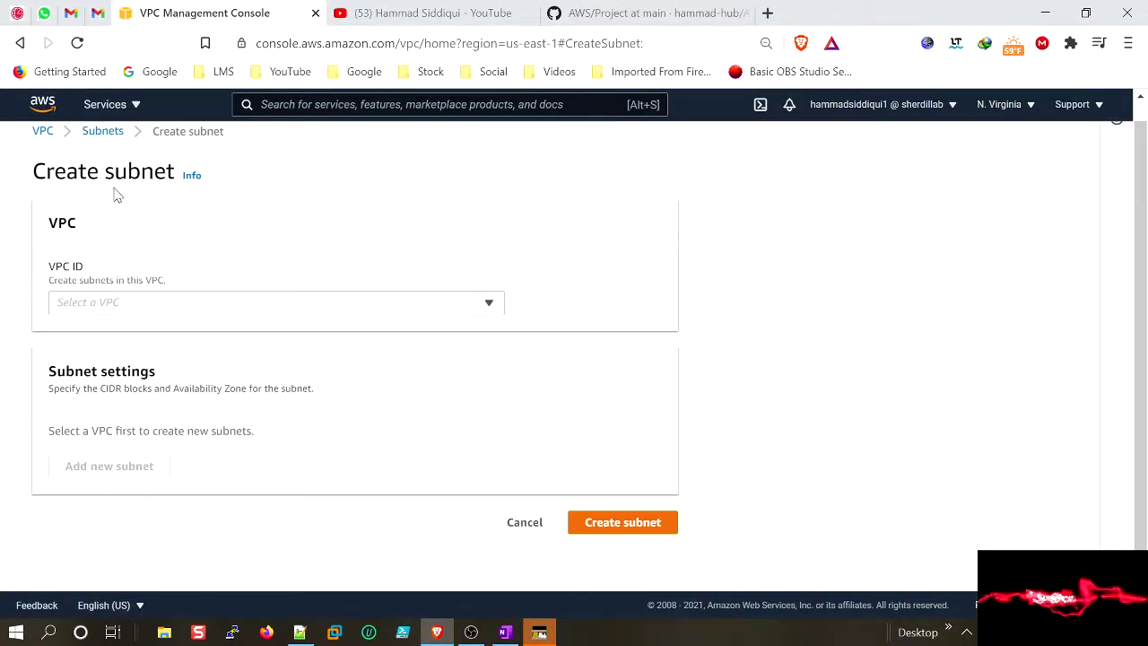
pyautogui.moveTo(175, 171); pyautogui.dragTo(32, 171)
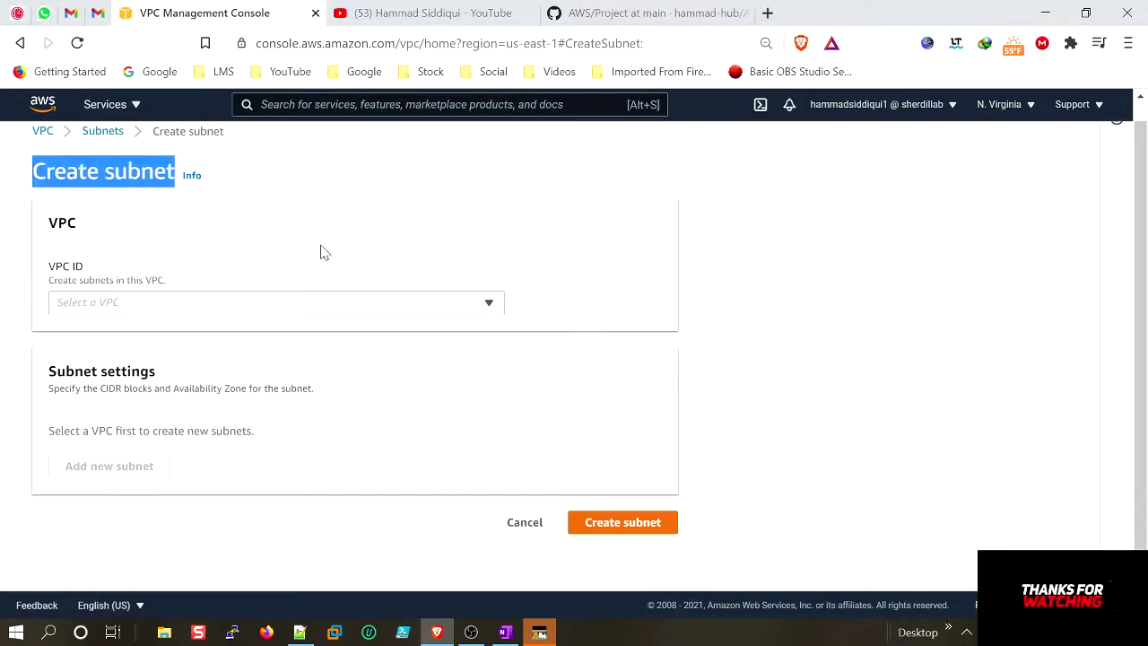
pyautogui.click(493, 308)
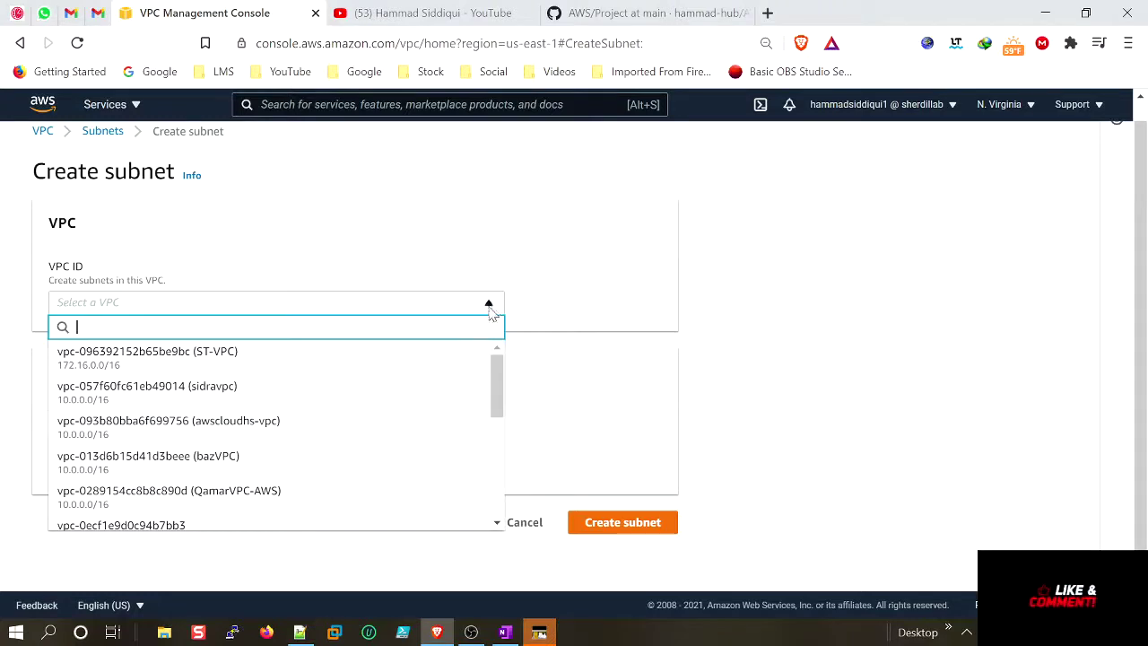
pyautogui.click(393, 428)
# Step: Copy the snet01 name from the Notepad++ notes and name the first subnet snet01-pub-us-east-1a-10.0.1.0-awscloudhs in the AWS console
pyautogui.scroll(-3, 382, 425)
pyautogui.scroll(-1, 383, 419)
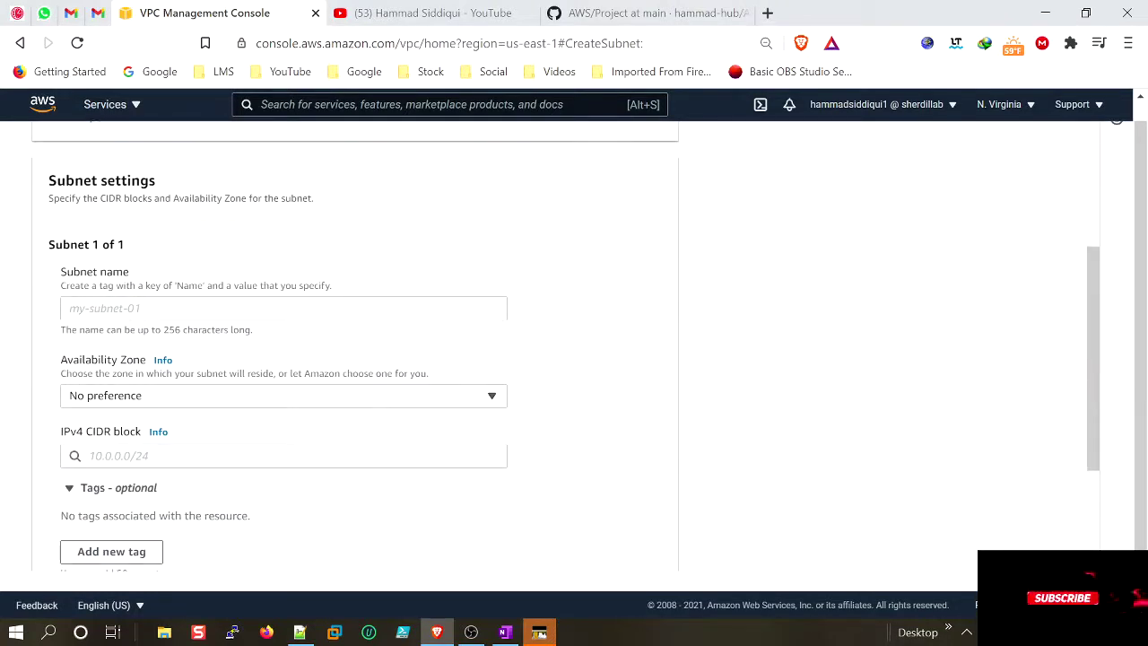
pyautogui.click(270, 308)
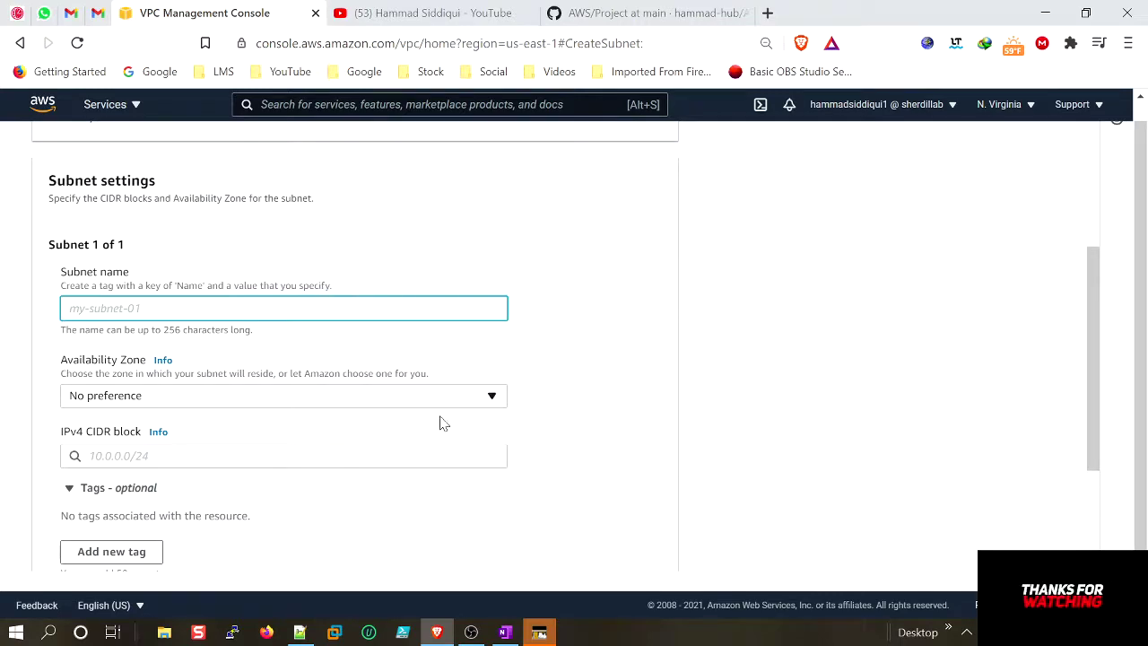
pyautogui.click(300, 632)
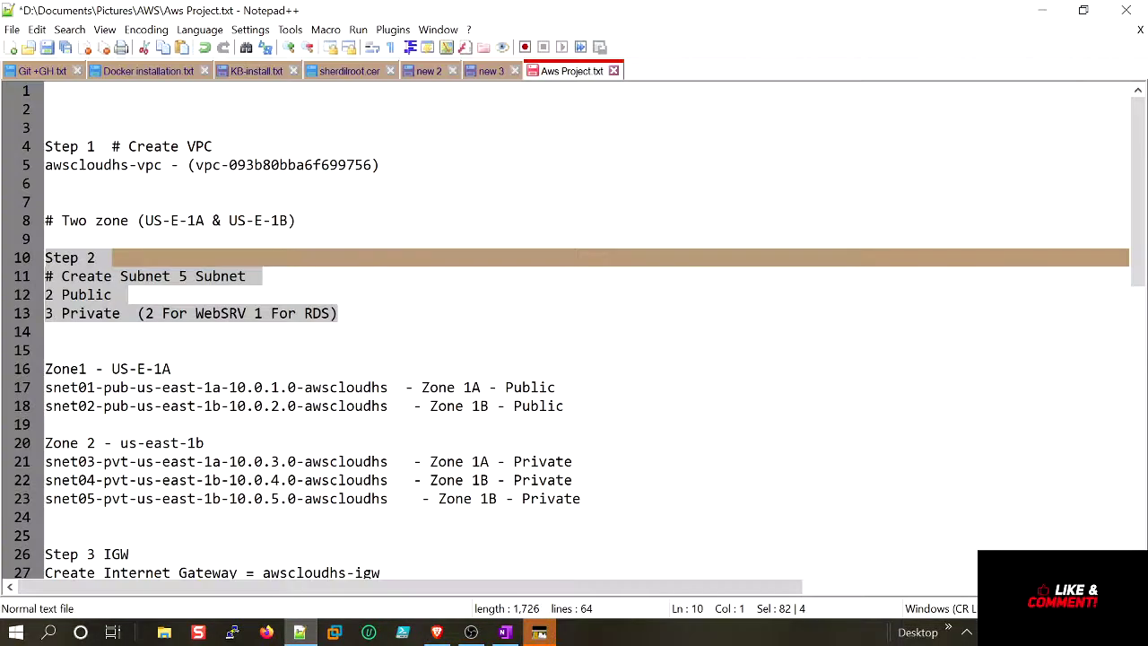
pyautogui.moveTo(388, 388); pyautogui.dragTo(43, 387)
pyautogui.hotkey('ctrl', 'c')
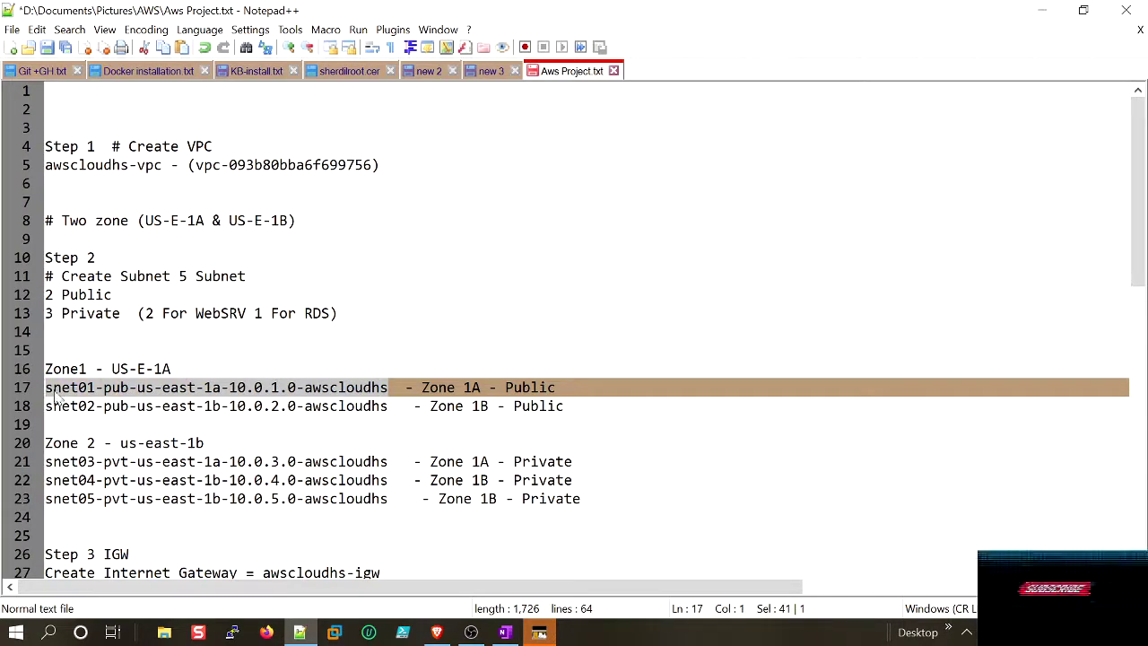
pyautogui.click(1045, 13)
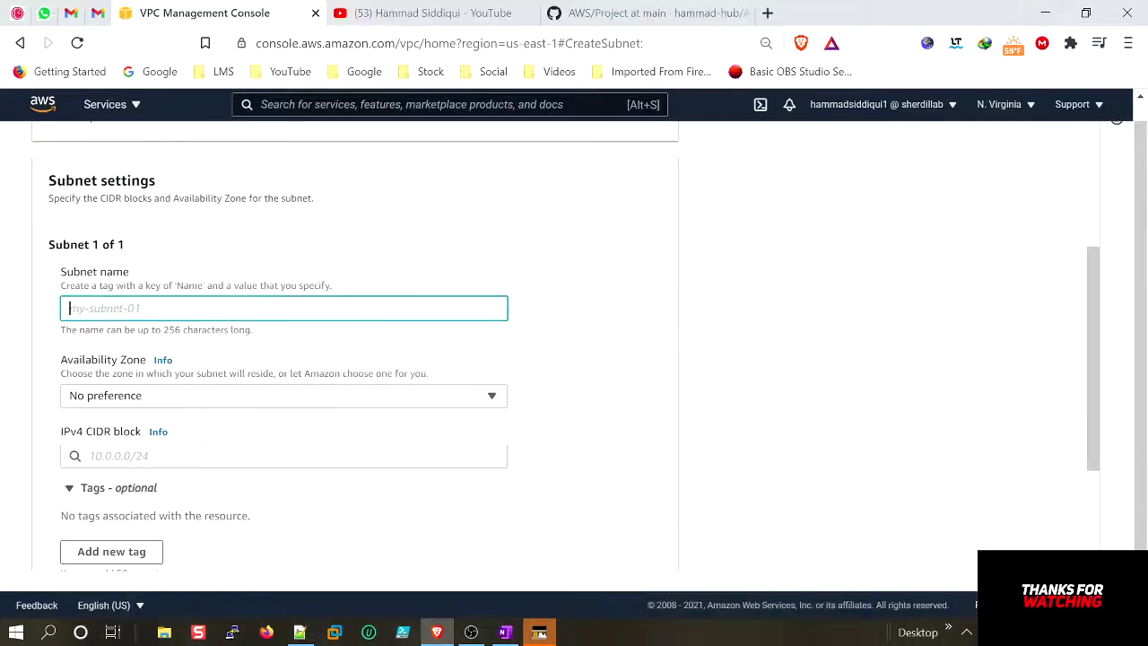
pyautogui.hotkey('ctrl', 'v')
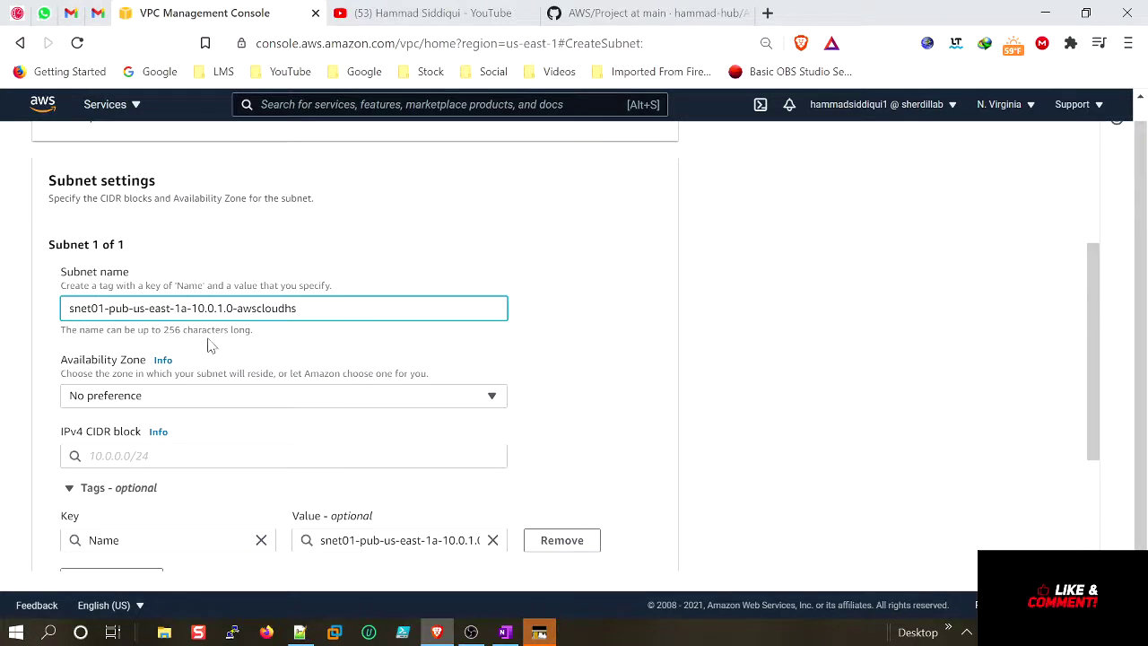
# Step: Set the first subnet's Availability Zone to US East (N. Virginia) / us-east-1a, matching its name
pyautogui.moveTo(129, 309); pyautogui.dragTo(224, 308)
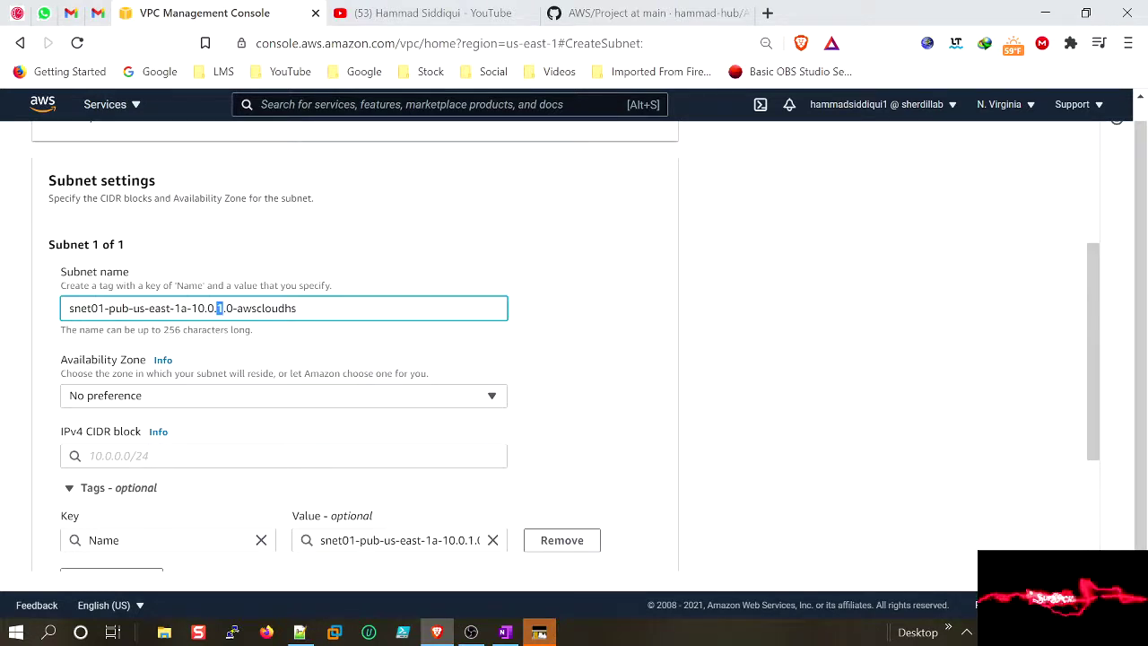
pyautogui.click(455, 389)
pyautogui.click(266, 226)
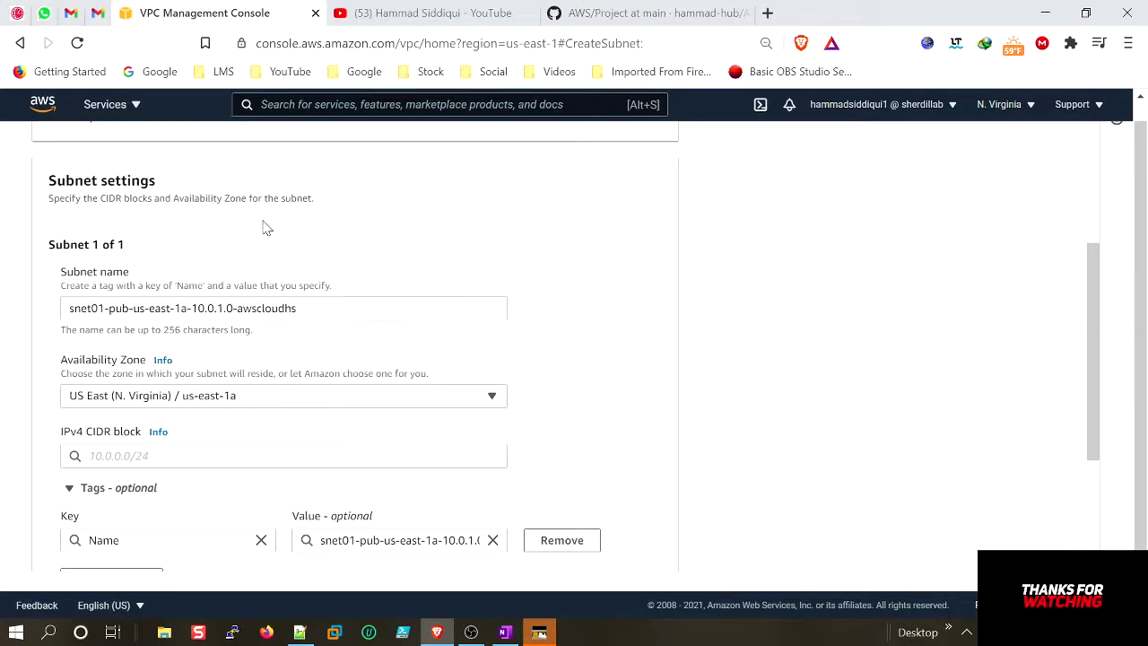
# Step: Set the first subnet's IPv4 CIDR block to 10.0.1.0/24
pyautogui.scroll(-1, 431, 362)
pyautogui.click(269, 366)
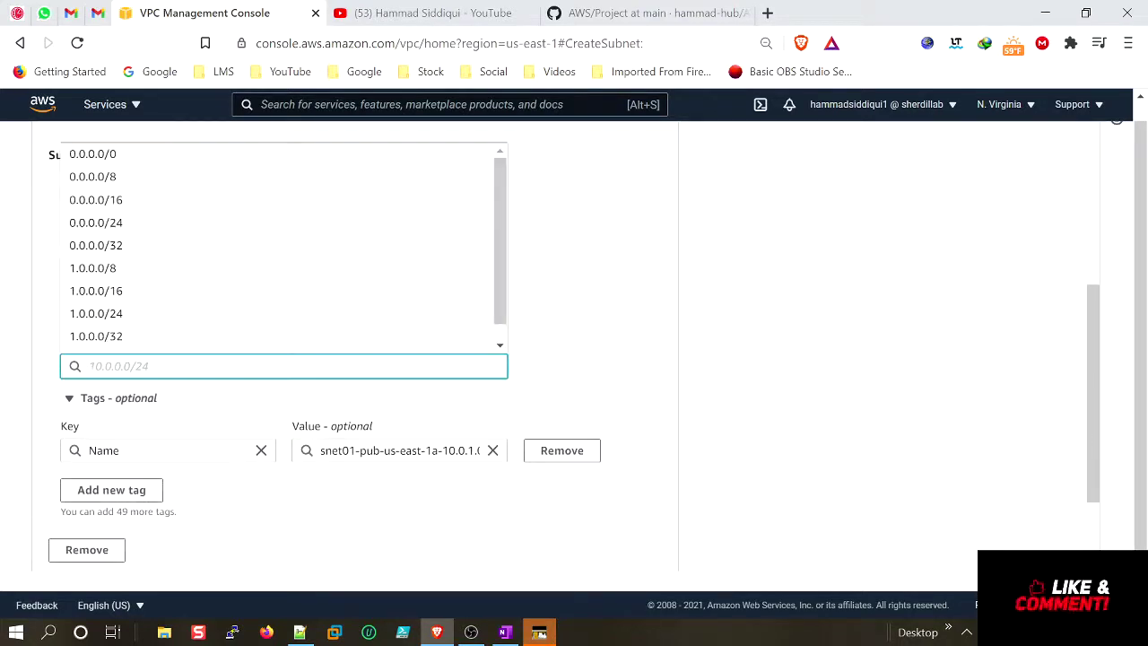
pyautogui.write('10.0.')
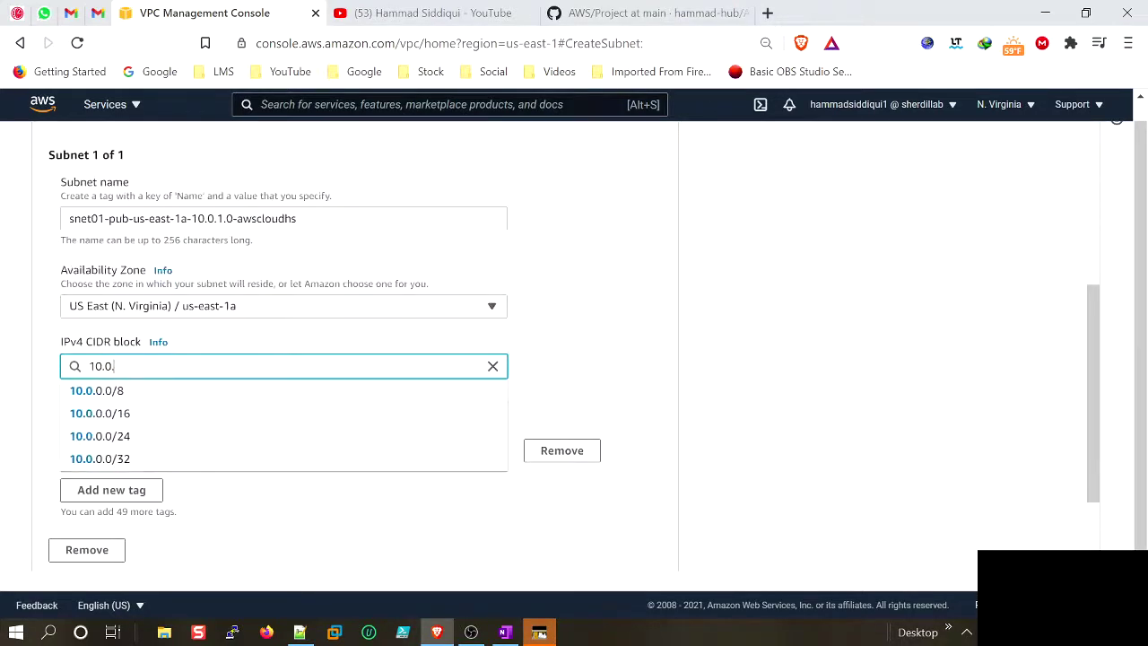
pyautogui.write('1.0/')
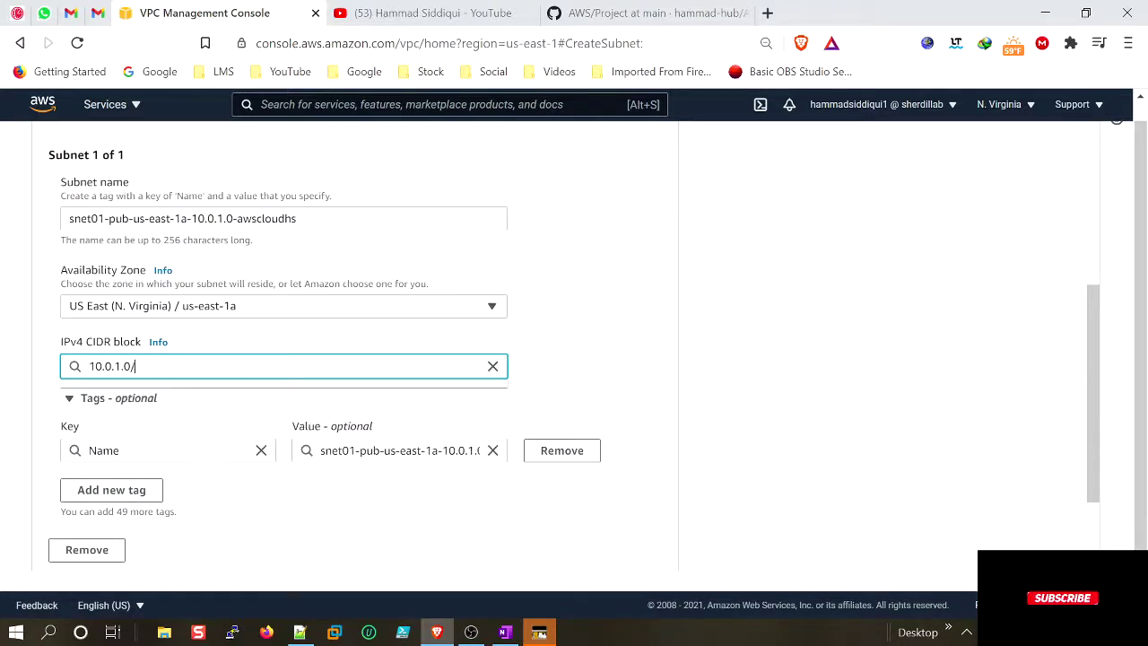
pyautogui.write('24')
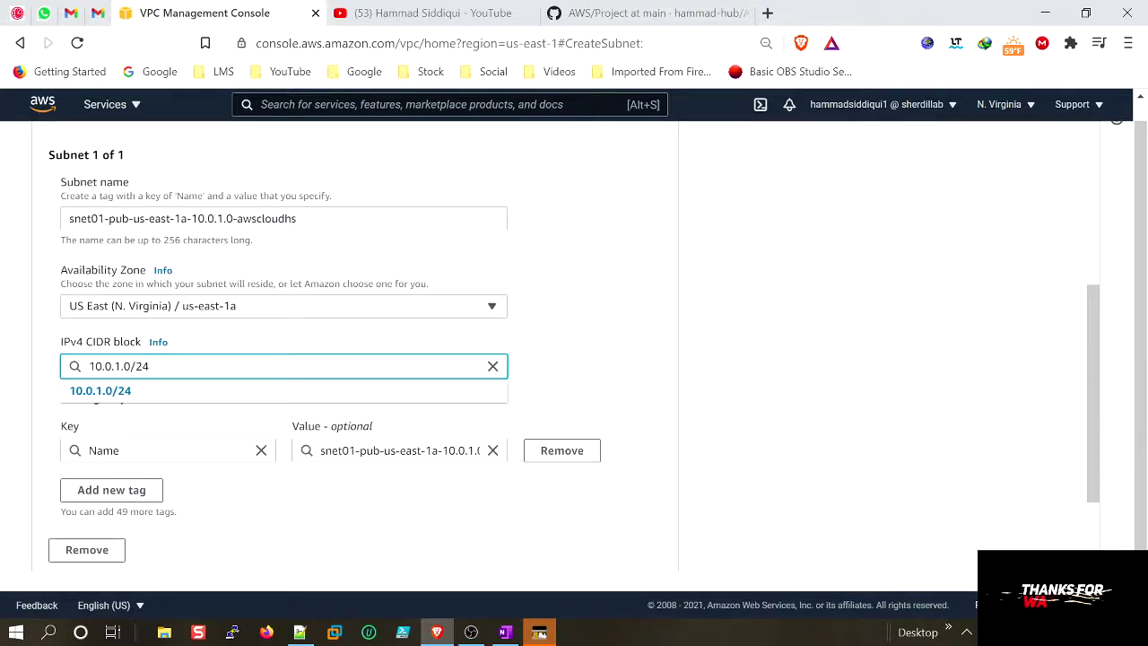
pyautogui.click(212, 390)
# Step: Add a second subnet and name it snet02-pub-us-east-1b-10.0.2.0-awscloudhs, copying the name from the Notepad++ notes
pyautogui.scroll(-1, 763, 321)
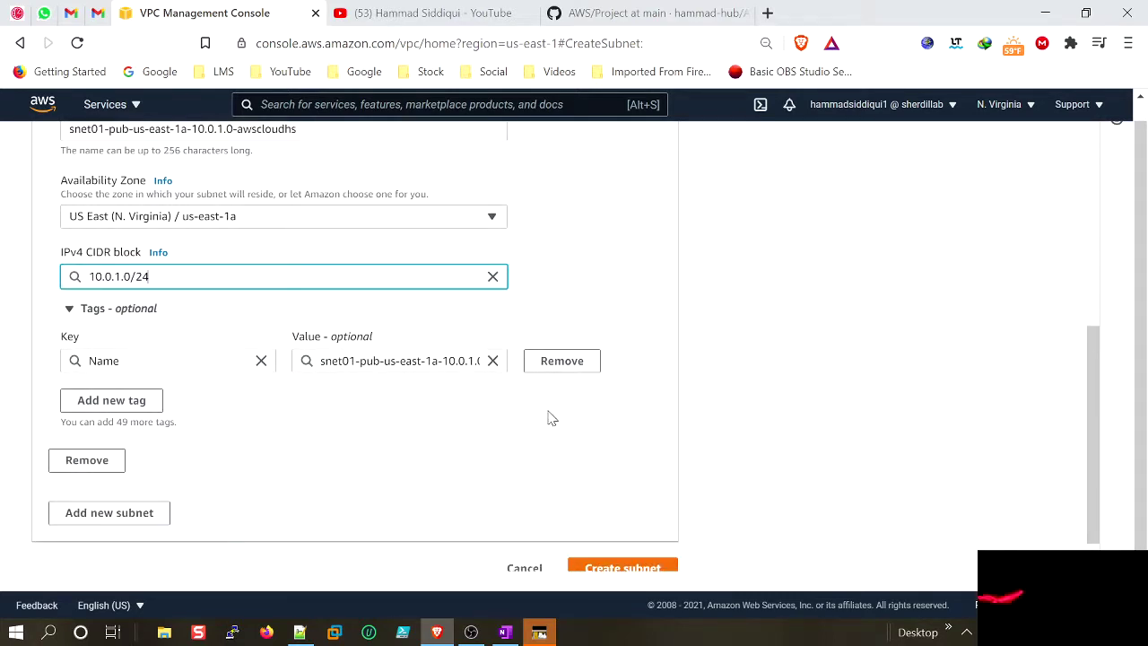
pyautogui.scroll(-1, 421, 431)
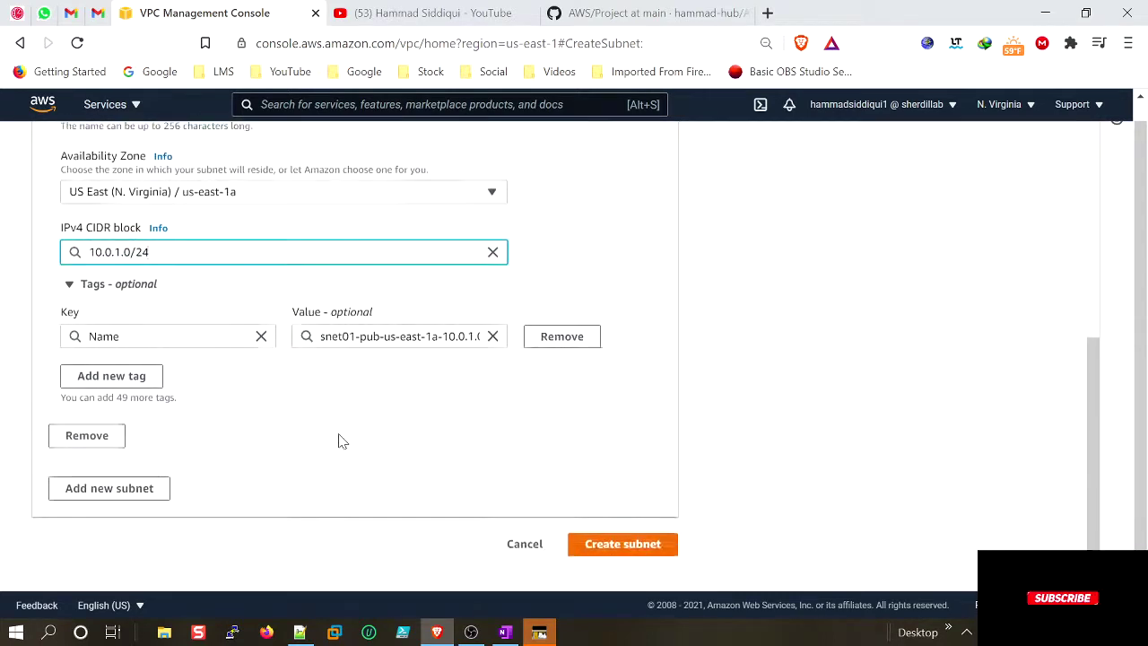
pyautogui.click(154, 500)
pyautogui.scroll(-2, 431, 493)
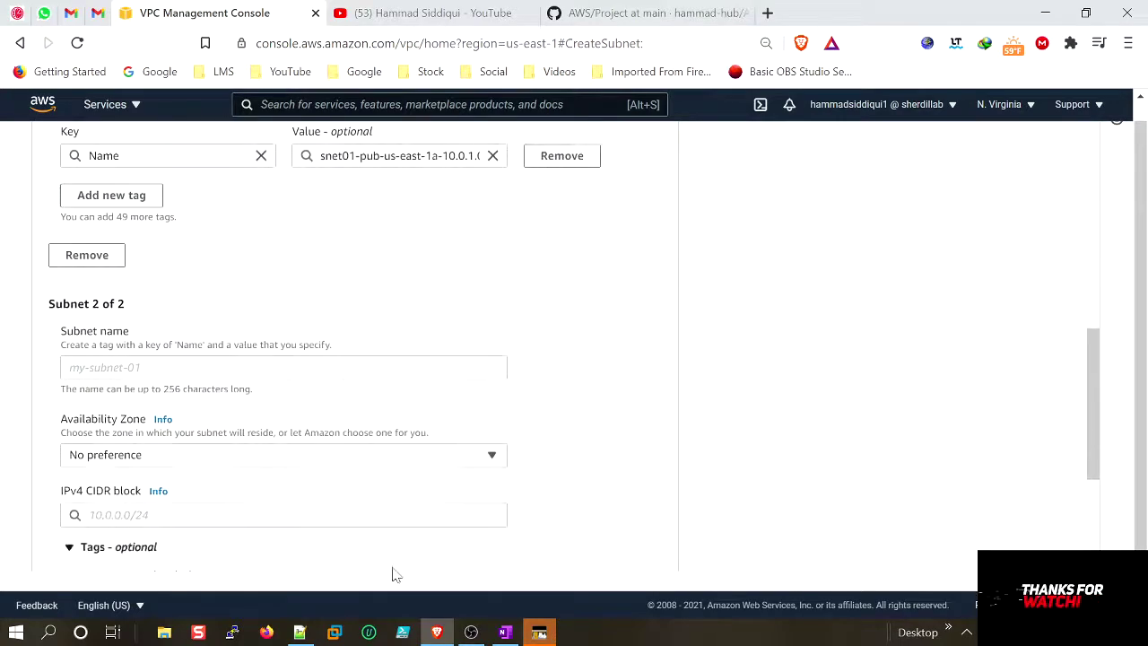
pyautogui.click(305, 635)
pyautogui.moveTo(388, 405); pyautogui.dragTo(50, 408)
pyautogui.hotkey('ctrl', 'c')
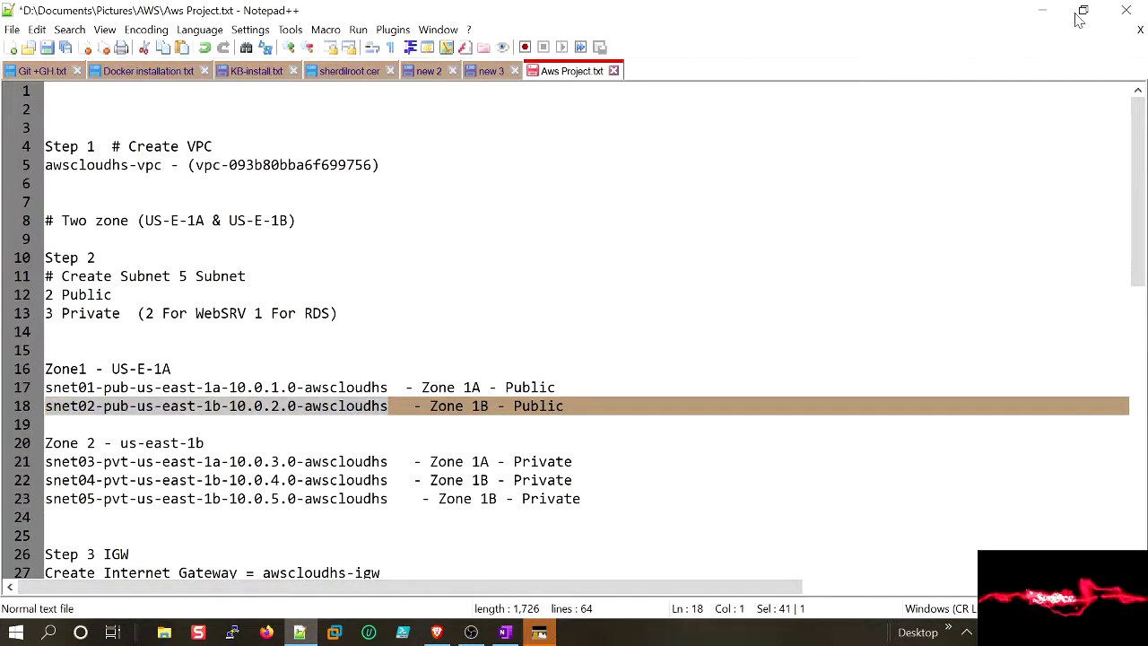
pyautogui.hotkey('alt', 'Tab')
pyautogui.hotkey('ctrl', 'v')
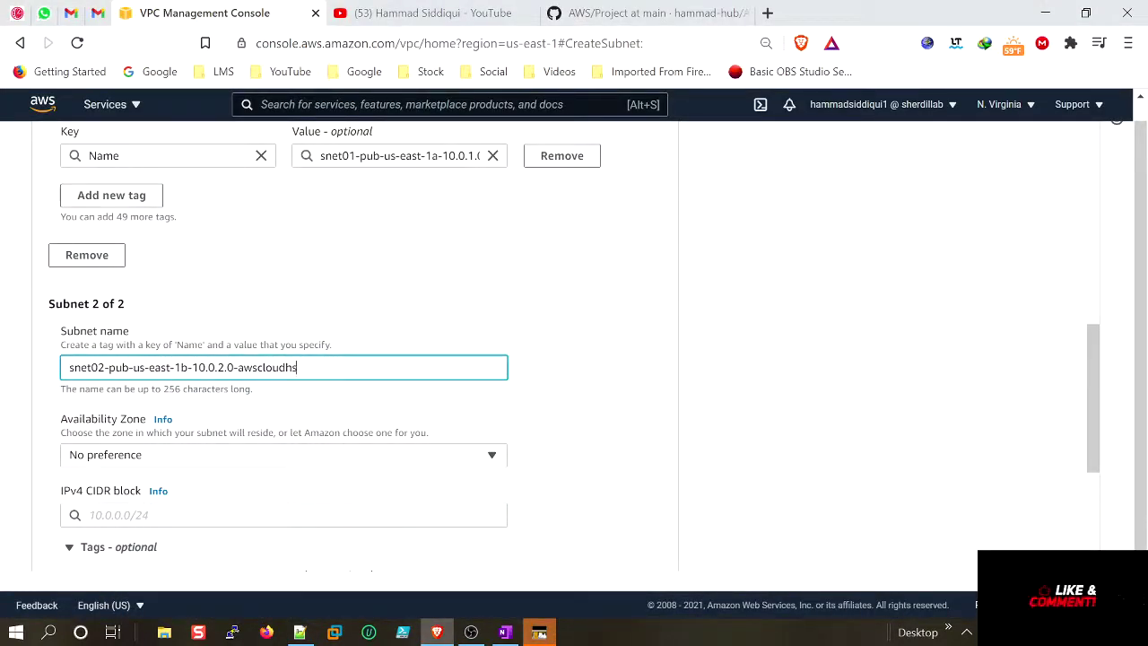
# Step: Set the second subnet's Availability Zone to US East (N. Virginia) / us-east-1b, matching its name
pyautogui.hotkey('shift', 'Right')
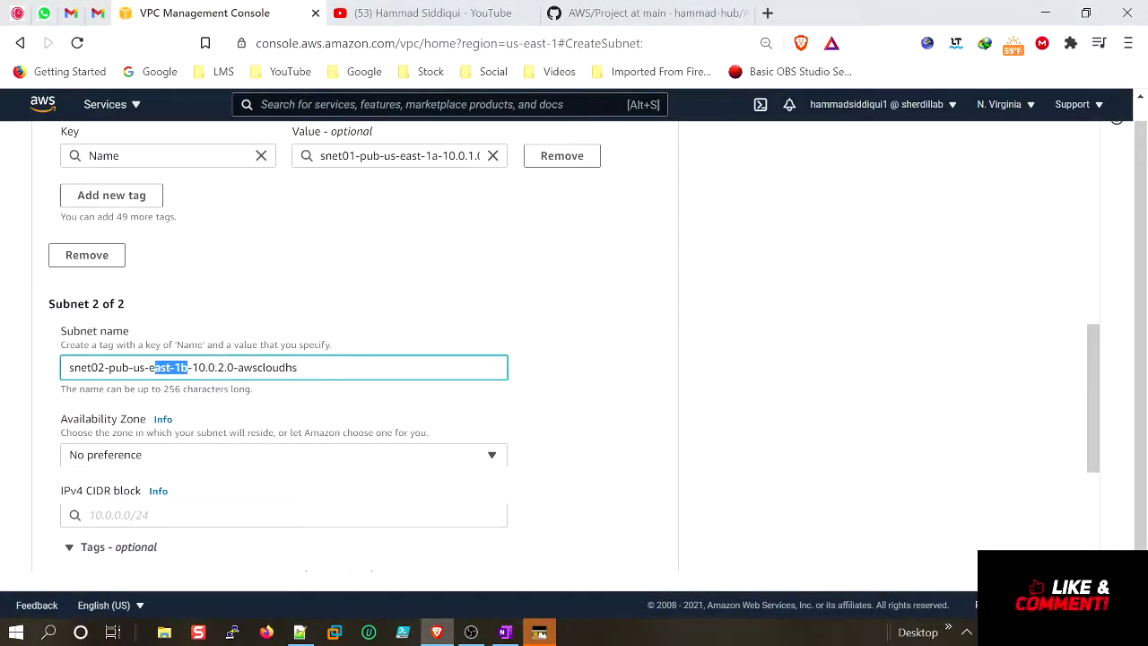
pyautogui.click(328, 459)
pyautogui.click(262, 280)
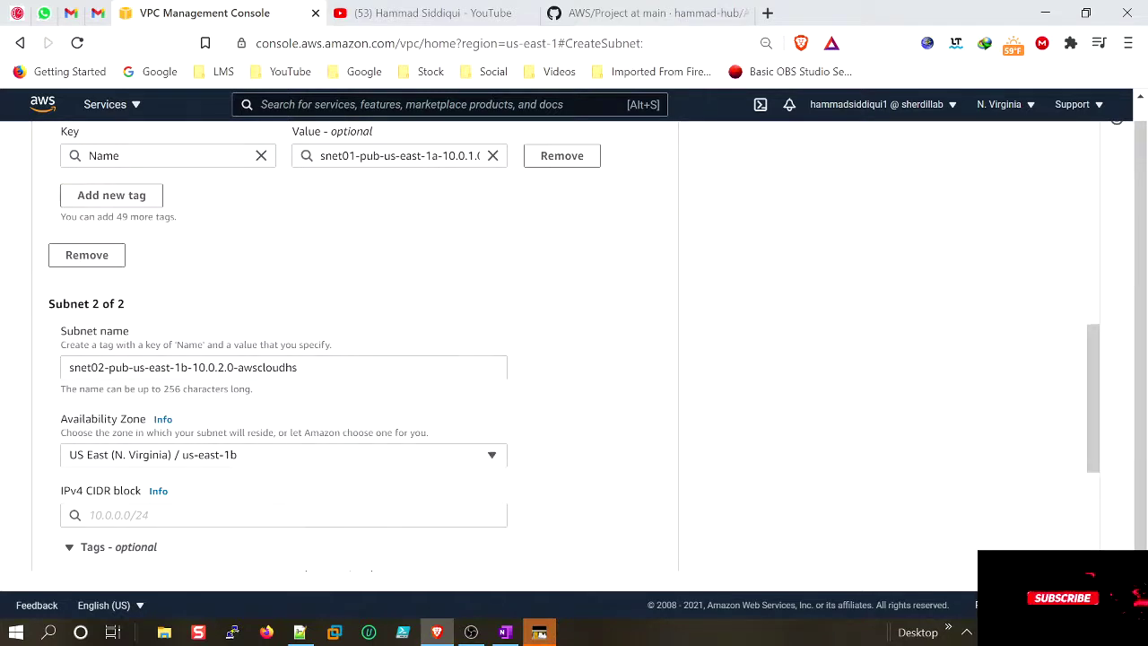
# Step: Set the second subnet's IPv4 CIDR block to 10.0.2.0/24
pyautogui.scroll(-1, 547, 369)
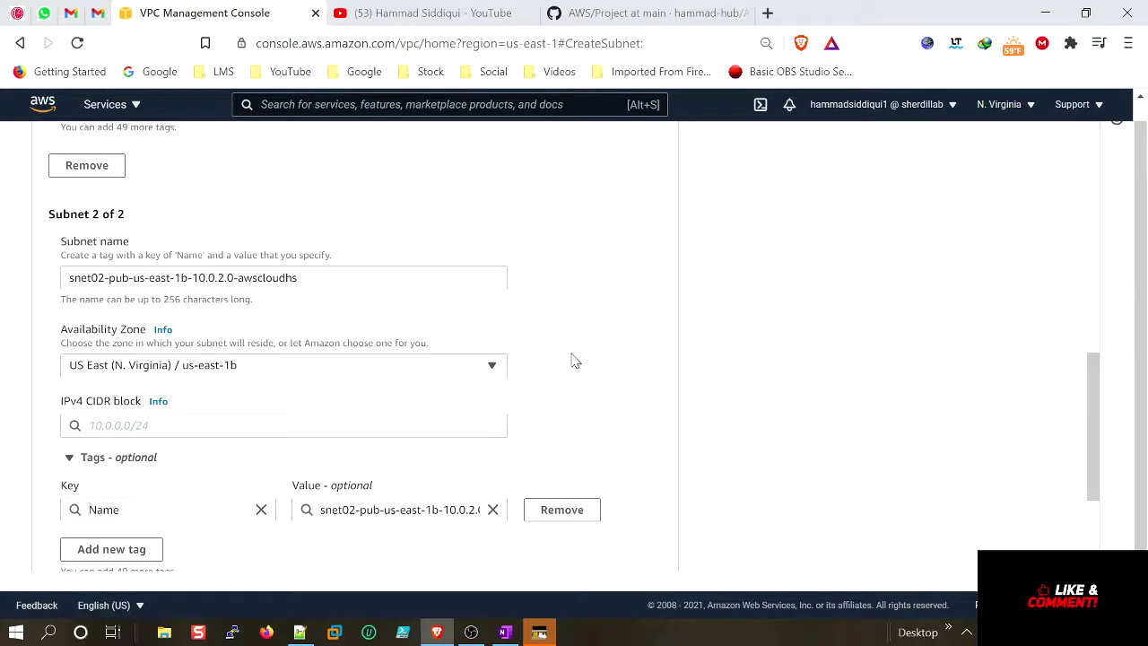
pyautogui.click(359, 425)
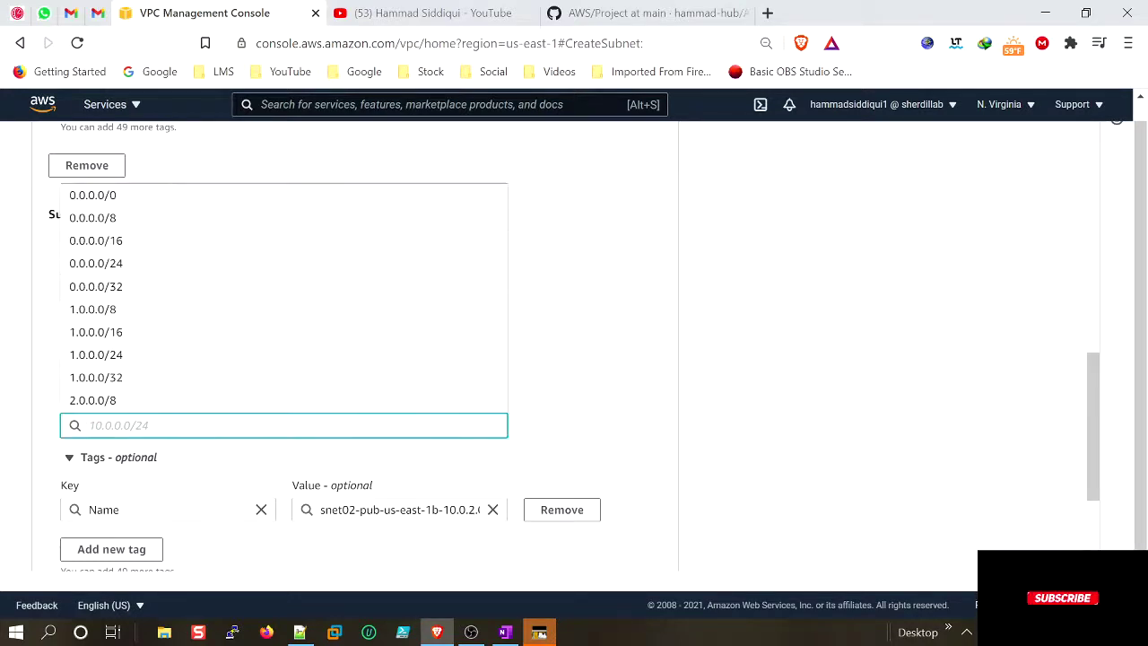
pyautogui.write('10.0.02')
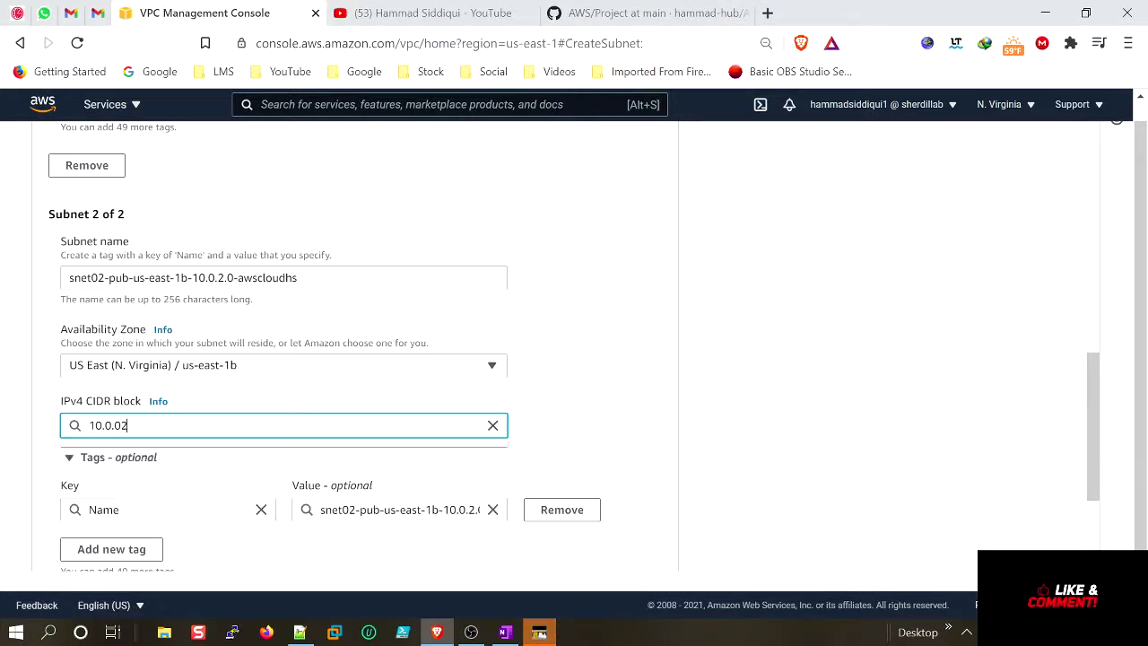
pyautogui.press('BackSpace')
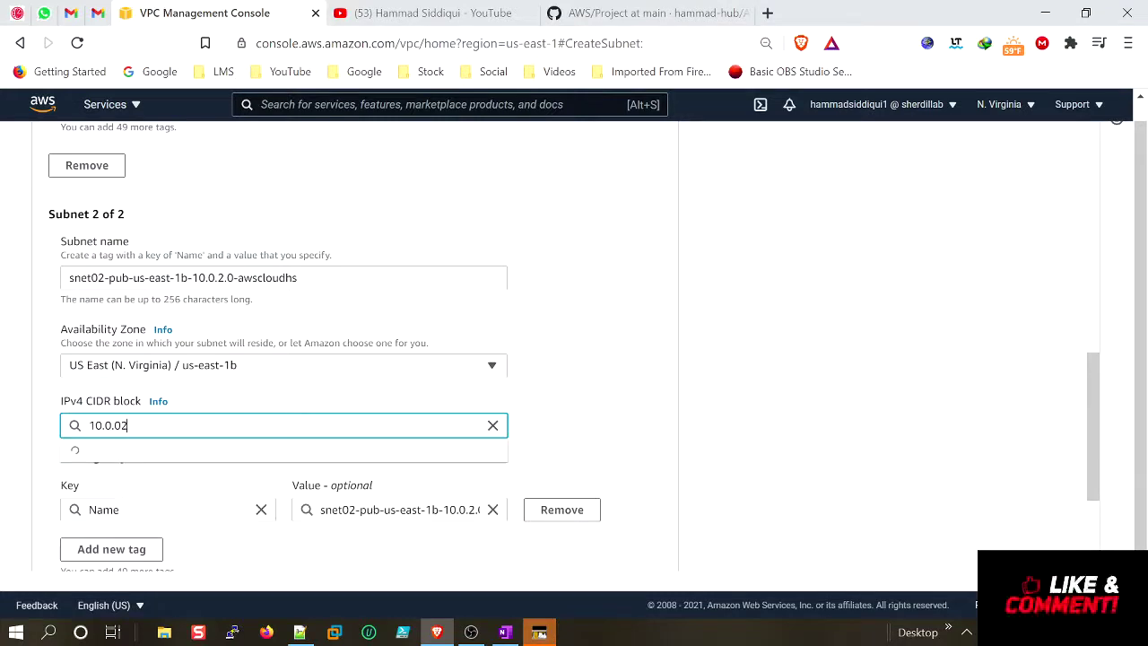
pyautogui.press('BackSpace')
pyautogui.press('BackSpace')
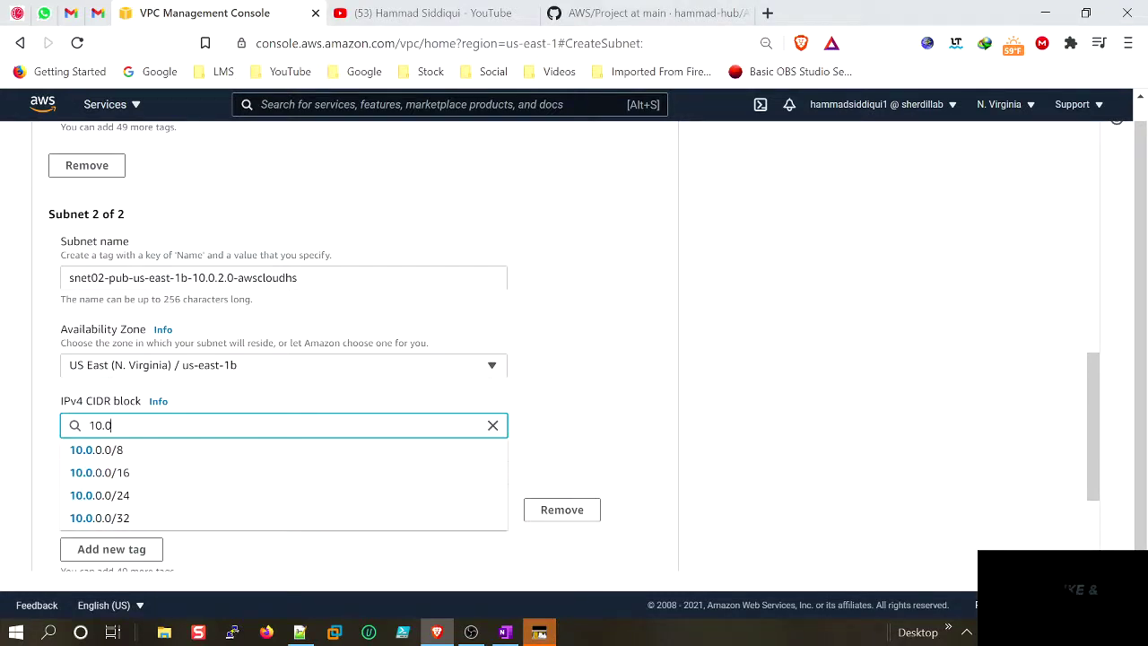
pyautogui.write('.2.0/')
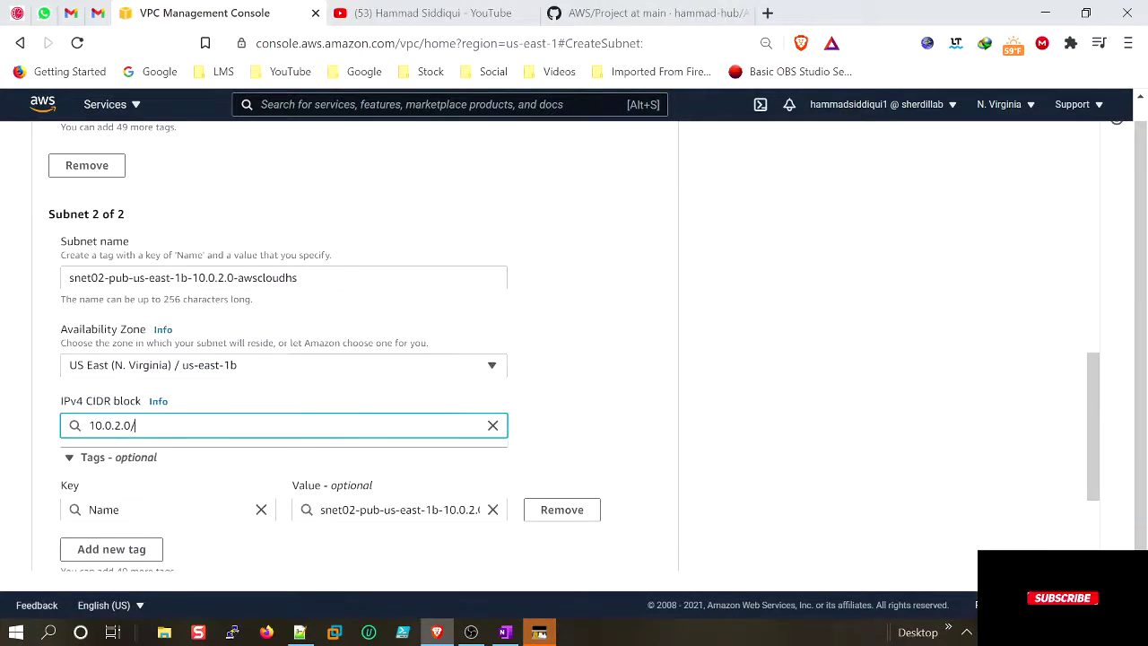
pyautogui.write('24')
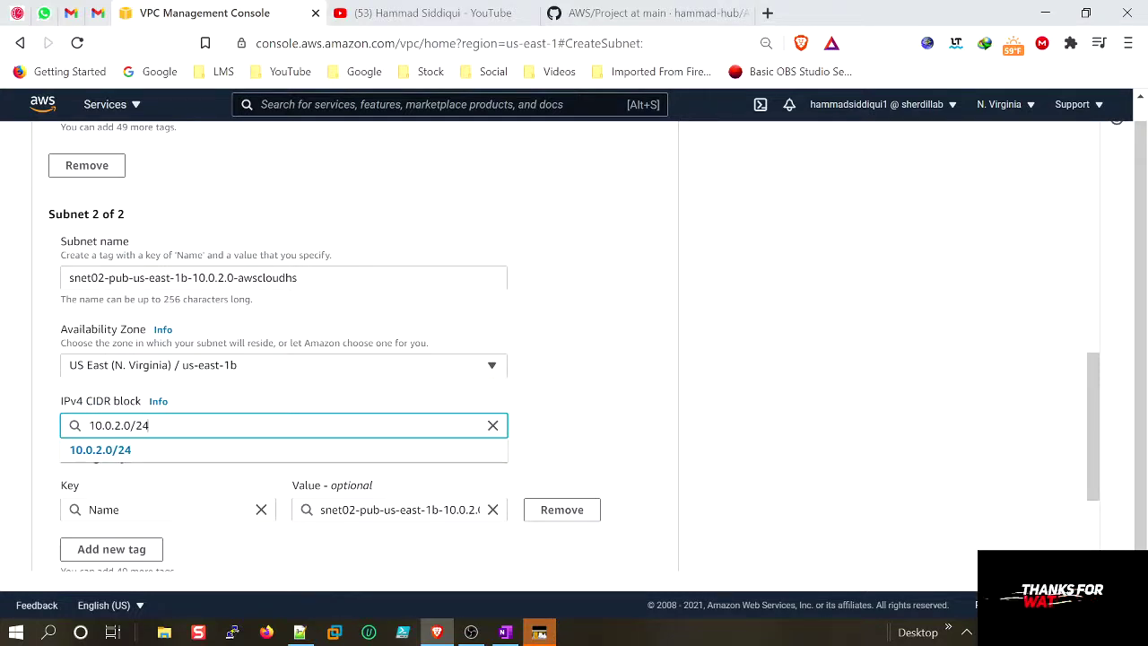
pyautogui.click(316, 449)
# Step: Add a third subnet and name it snet03-pvt-us-east-1a-10.0.3.0-awscloudhs, copying the name from the Notepad++ notes
pyautogui.scroll(-2, 644, 406)
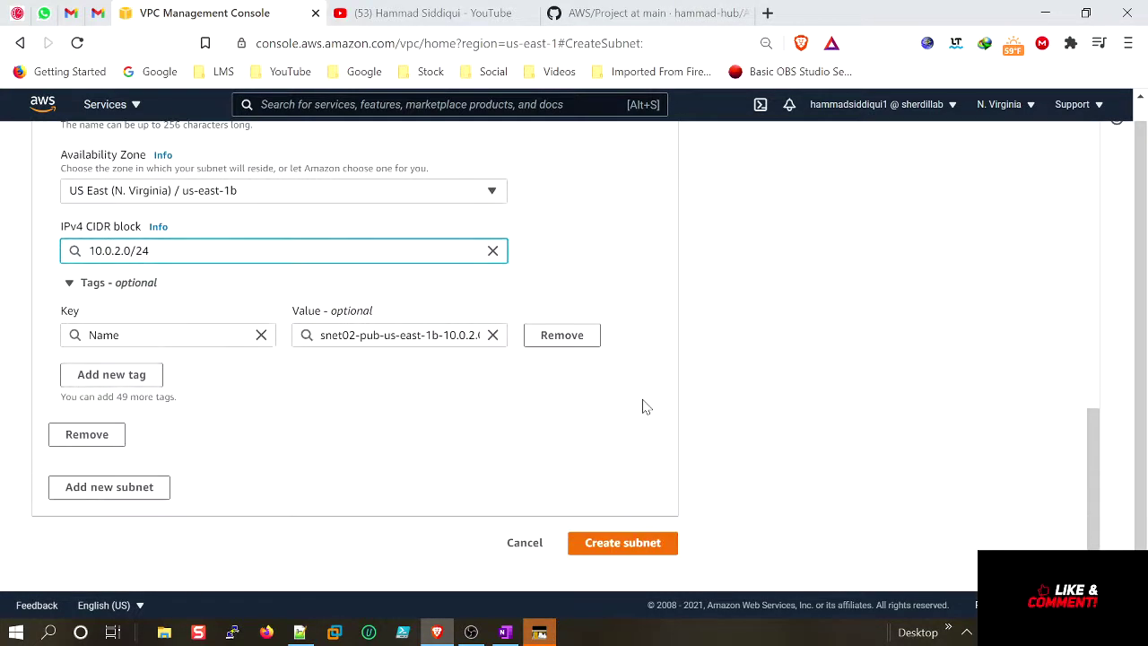
pyautogui.click(160, 487)
pyautogui.scroll(-3, 410, 449)
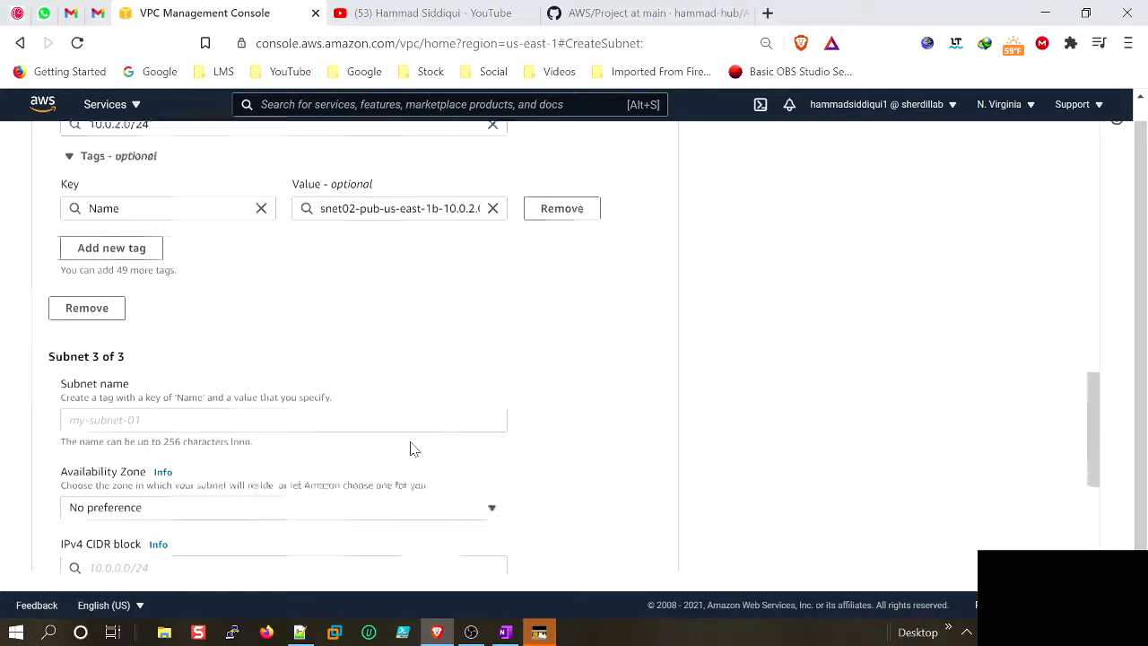
pyautogui.click(299, 633)
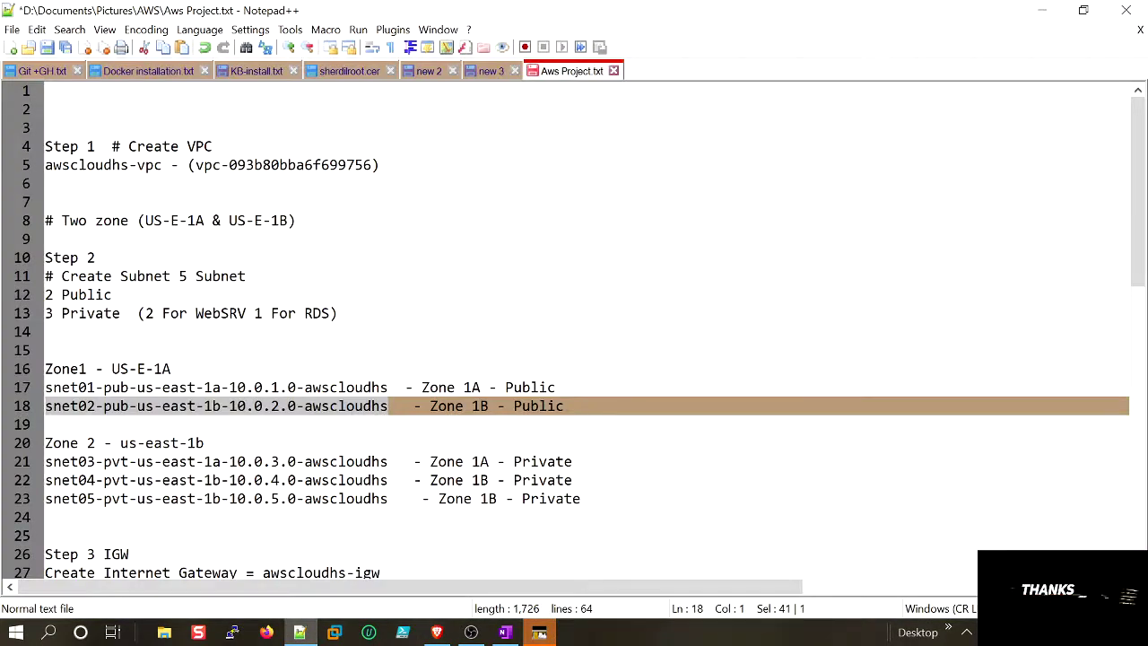
pyautogui.moveTo(388, 461); pyautogui.dragTo(53, 461)
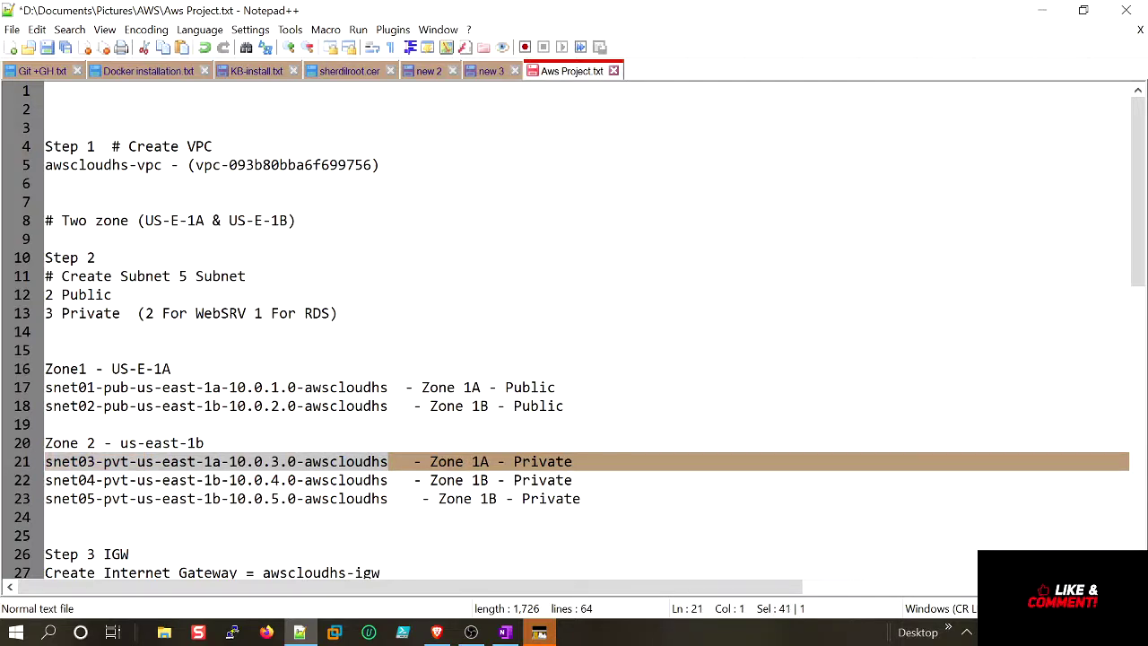
pyautogui.click(1042, 12)
pyautogui.click(284, 278)
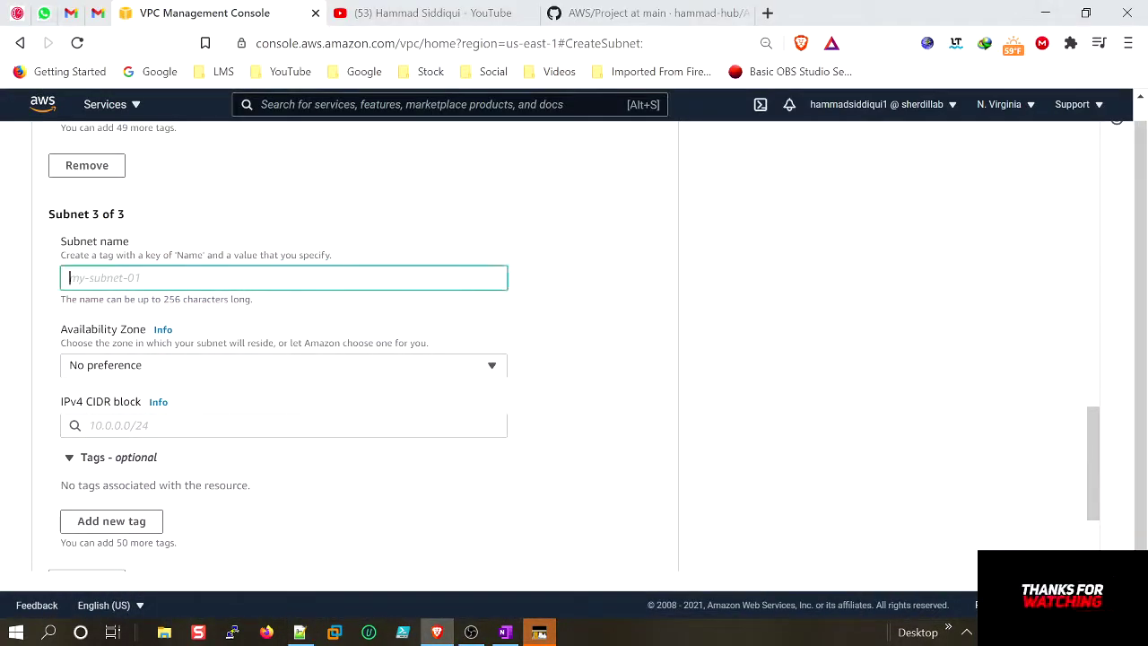
pyautogui.write('snet03-pvt-us-east-1a-10.0.3.0-awscloudhs')
# Step: Set the third subnet's Availability Zone to US East (N. Virginia) / us-east-1a and its IPv4 CIDR block to 10.0.3.0/24
pyautogui.click(372, 372)
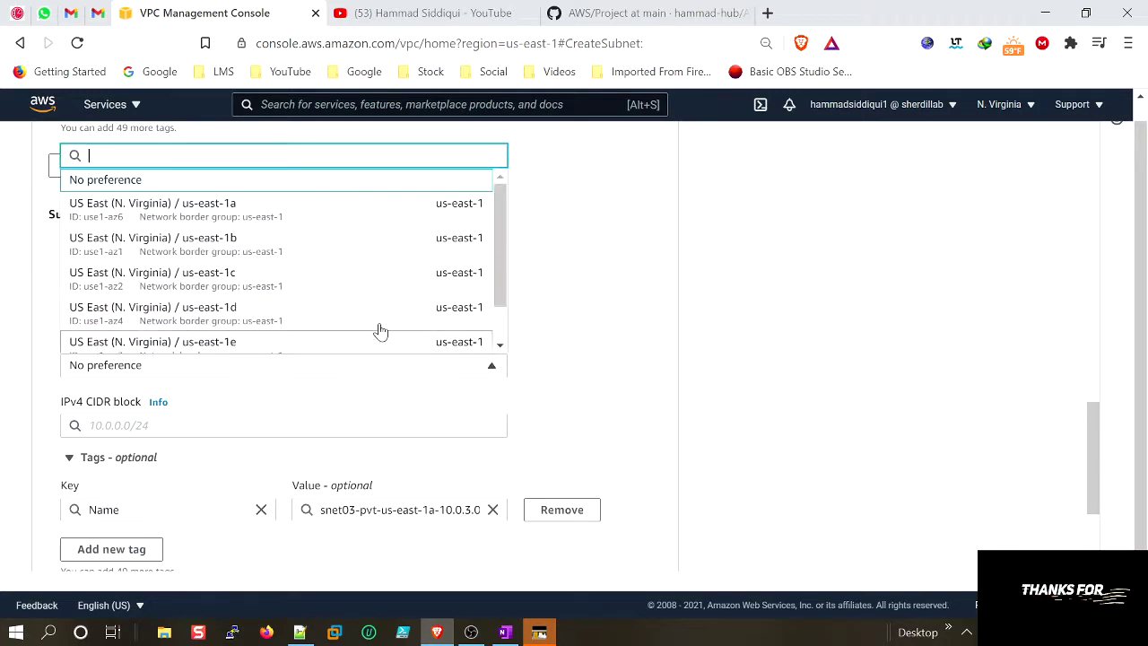
pyautogui.click(392, 221)
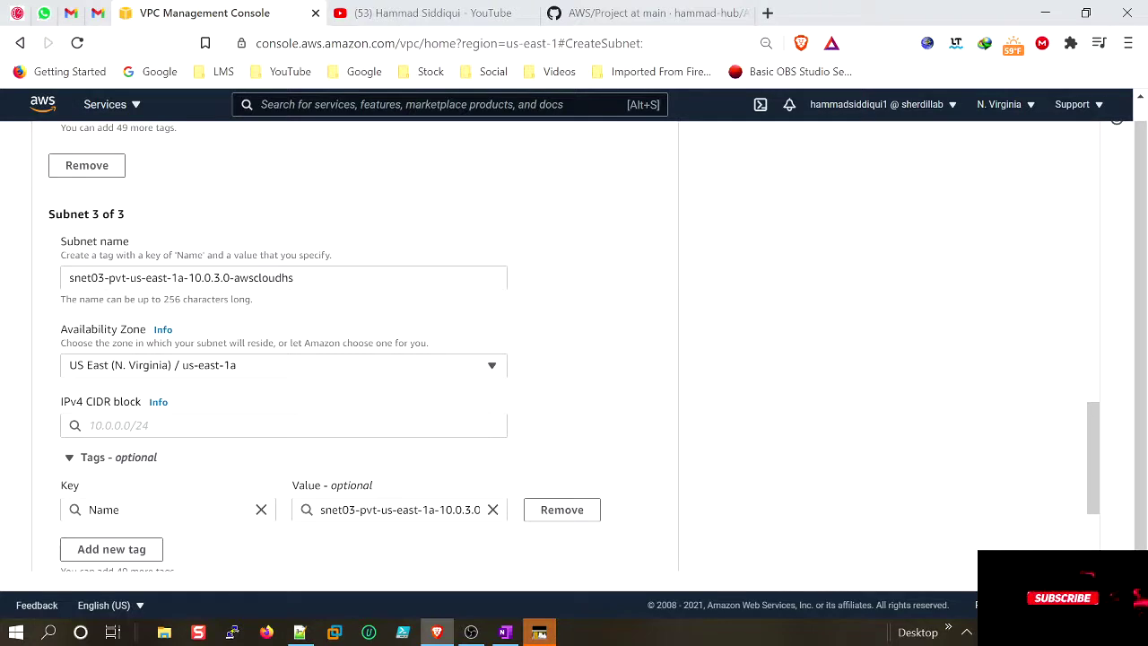
pyautogui.click(254, 422)
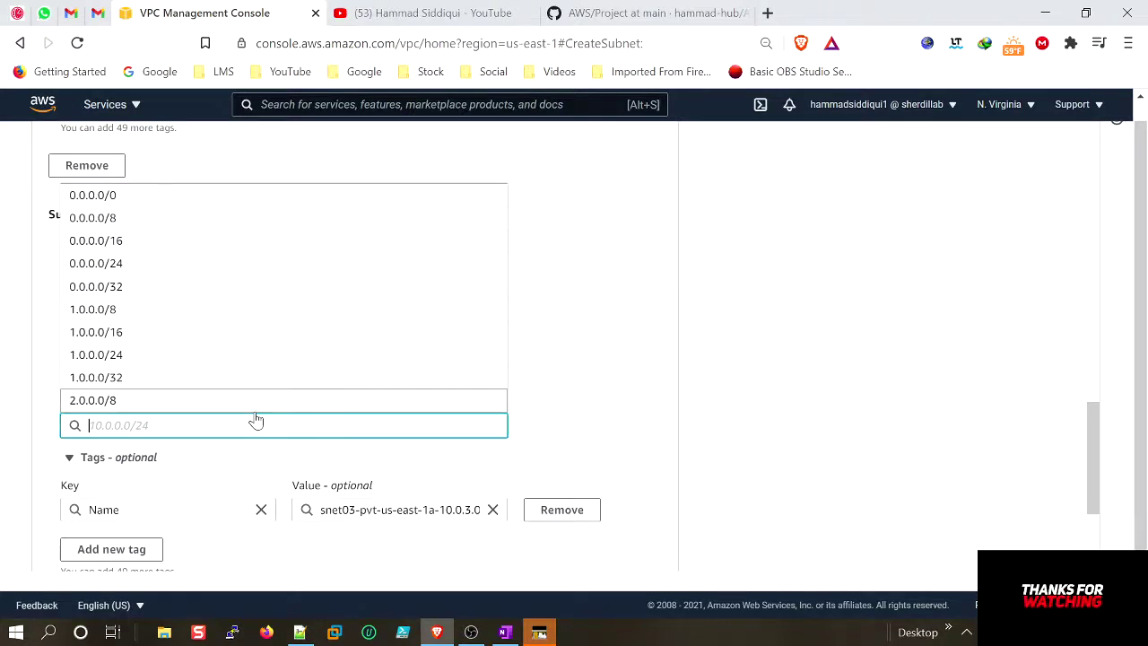
pyautogui.write('10.0')
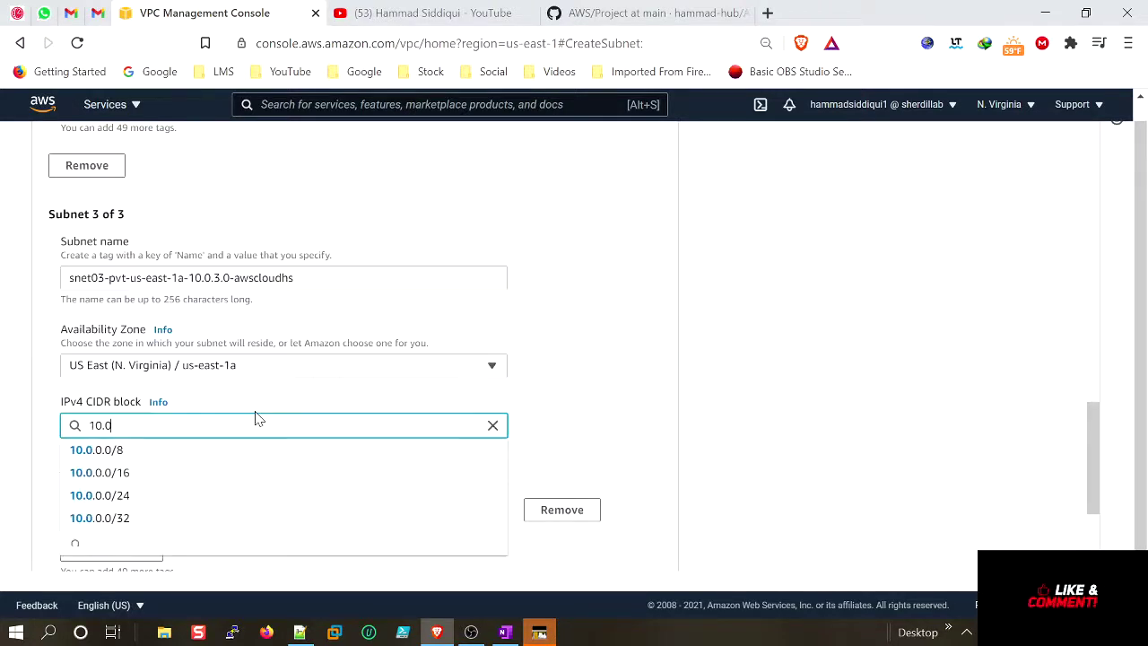
pyautogui.write('.3.0/24')
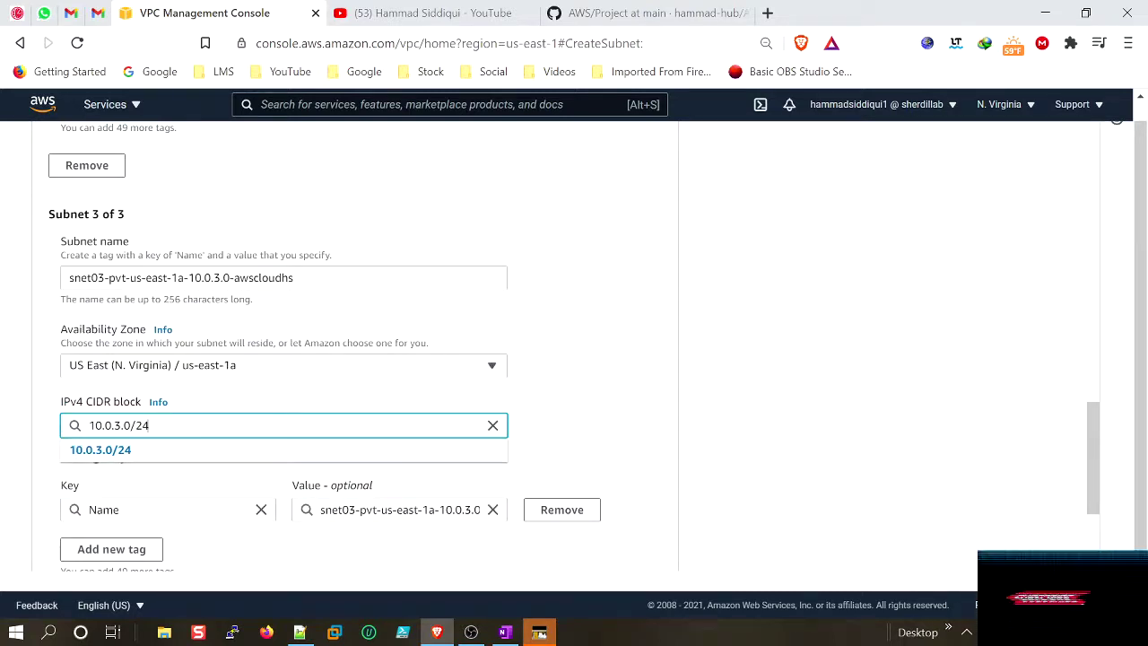
pyautogui.click(142, 451)
# Step: Add a fourth subnet and name it snet04-pvt-us-east-1b-10.0.4.0-awscloudhs, copying the name from the Notepad++ notes
pyautogui.scroll(-2, 571, 418)
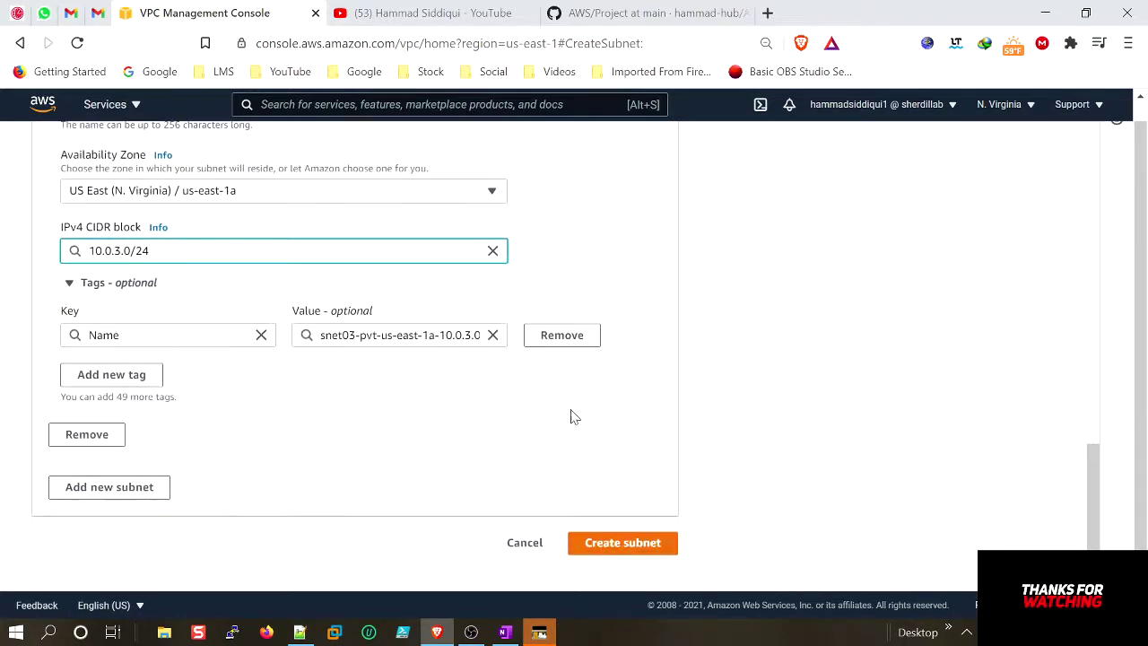
pyautogui.click(150, 487)
pyautogui.scroll(-3, 282, 459)
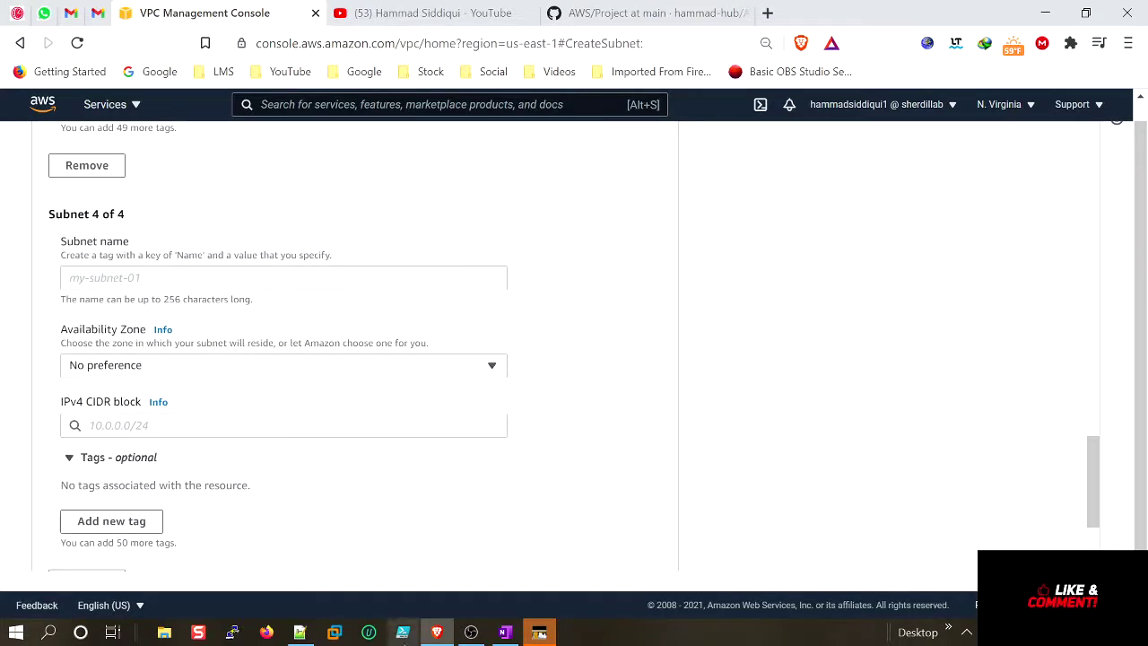
pyautogui.click(301, 632)
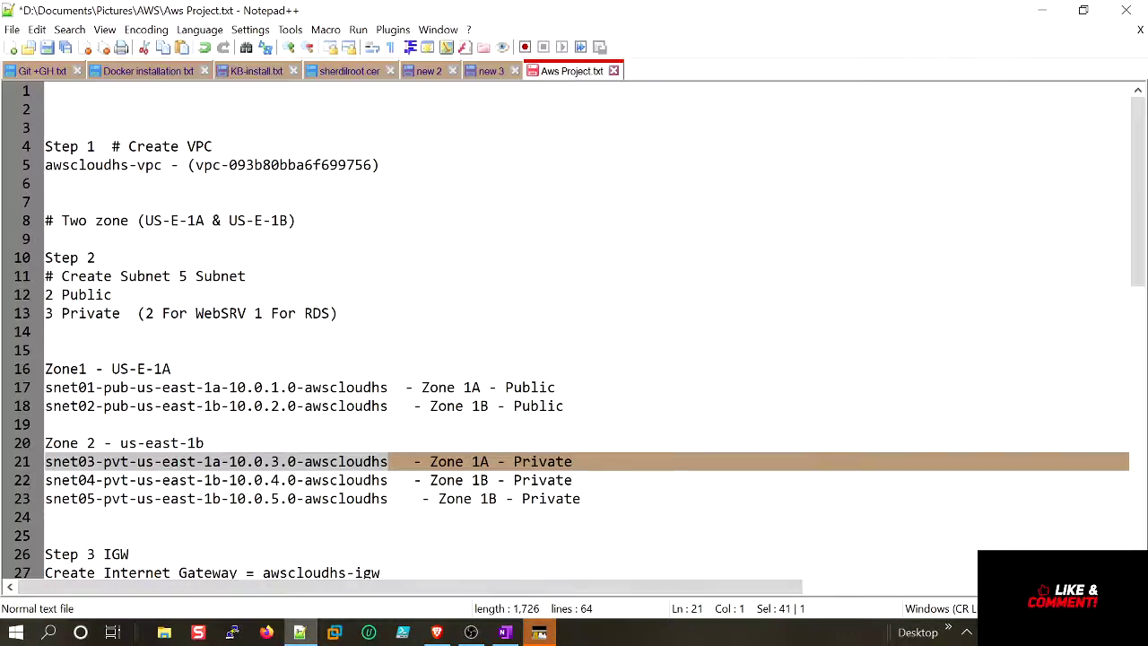
pyautogui.moveTo(389, 480); pyautogui.dragTo(45, 480)
pyautogui.hotkey('ctrl', 'c')
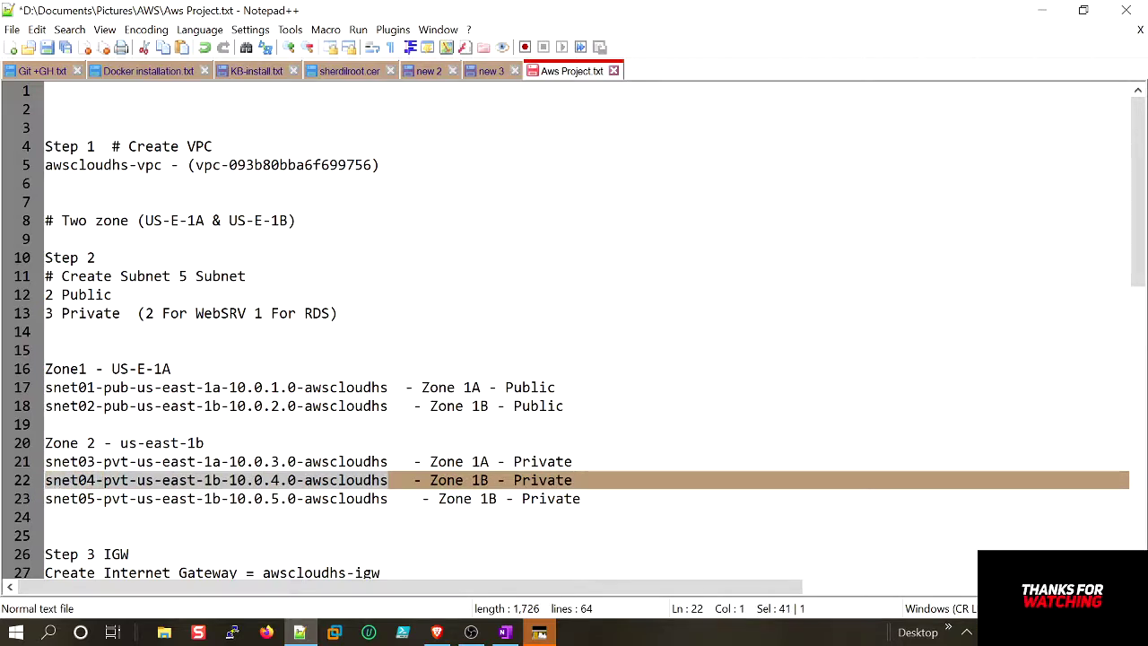
pyautogui.click(1042, 15)
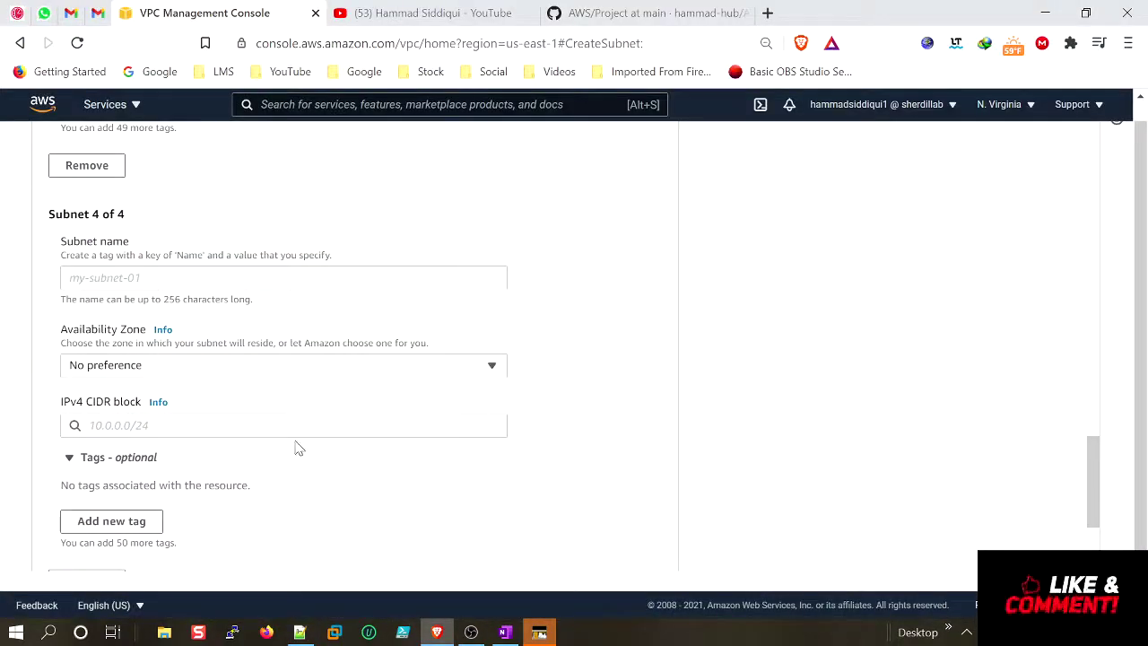
pyautogui.click(287, 278)
pyautogui.hotkey('ctrl', 'v')
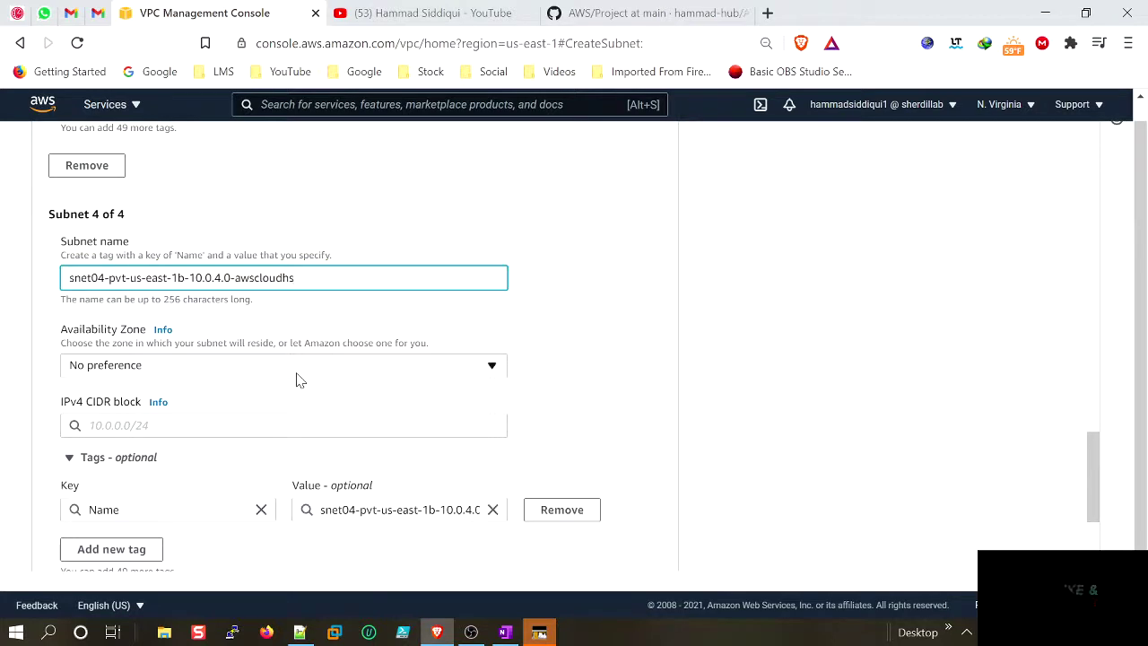
# Step: Set the fourth subnet's Availability Zone to US East (N. Virginia) / us-east-1b and its IPv4 CIDR block to 10.0.4.0/24
pyautogui.click(300, 370)
pyautogui.click(326, 257)
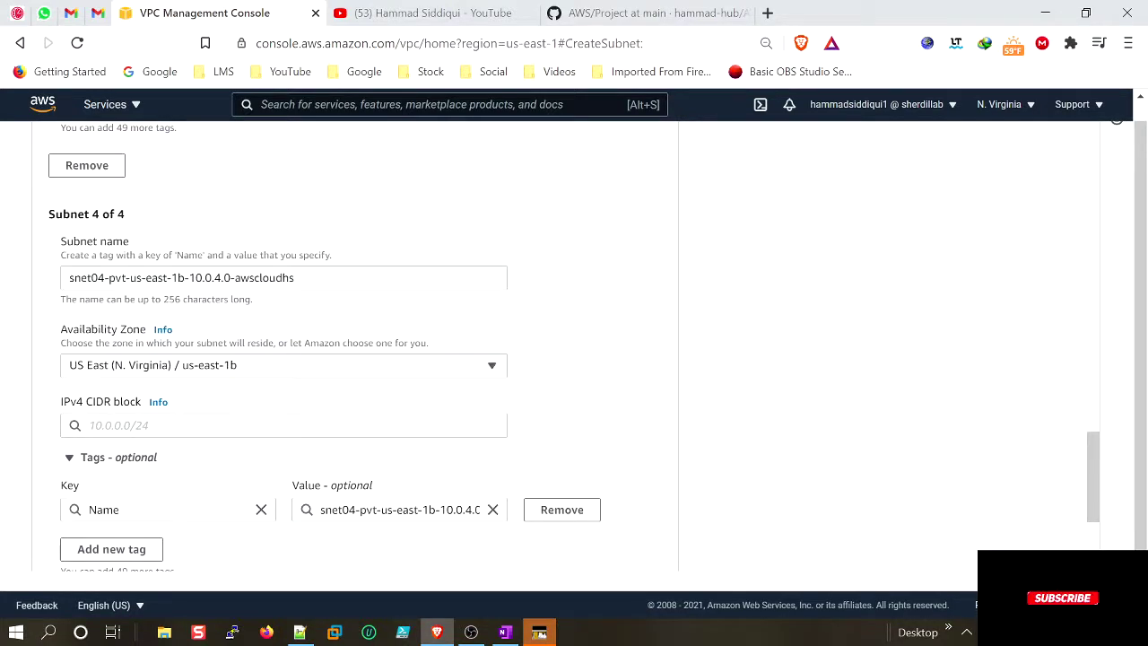
pyautogui.click(287, 425)
pyautogui.write('10.0')
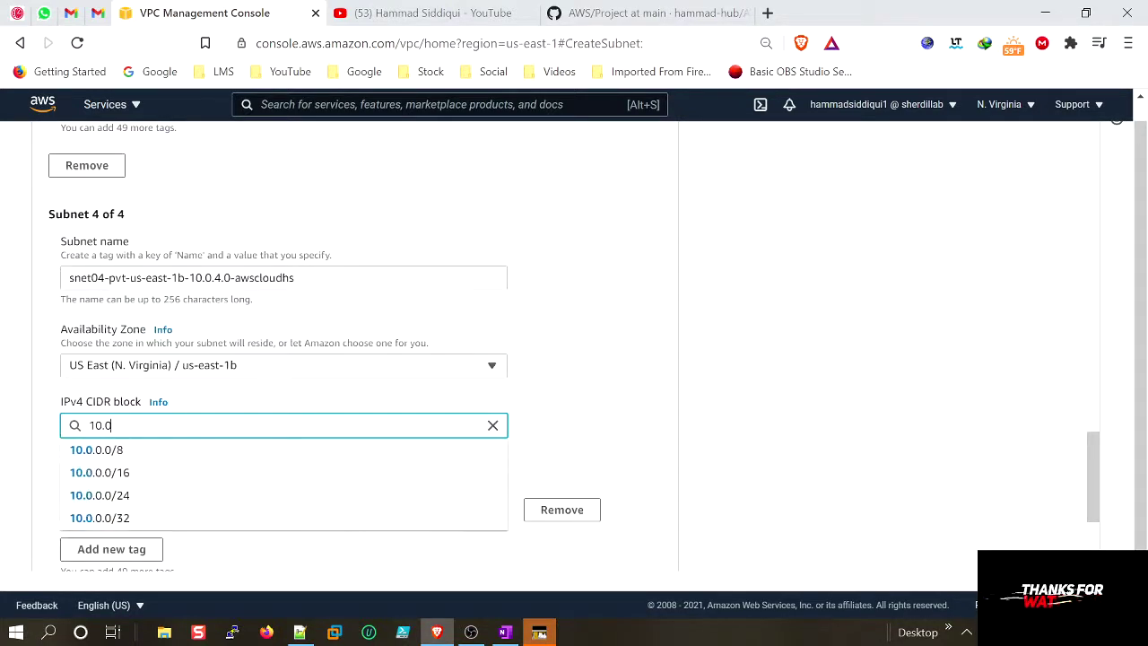
pyautogui.write('.')
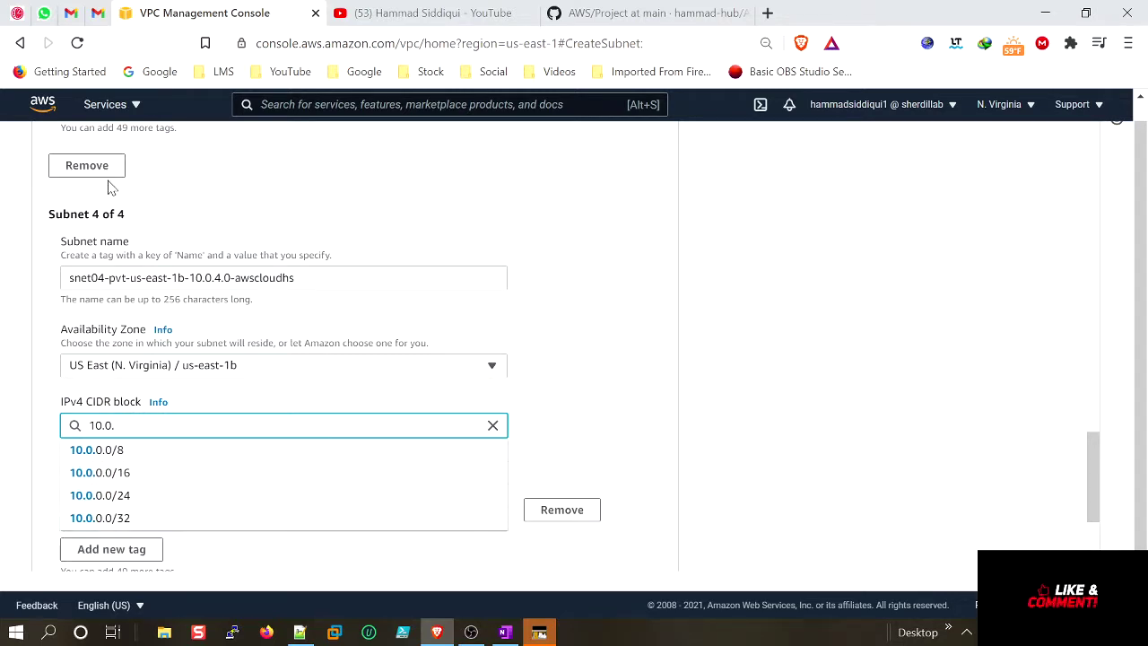
pyautogui.write('4')
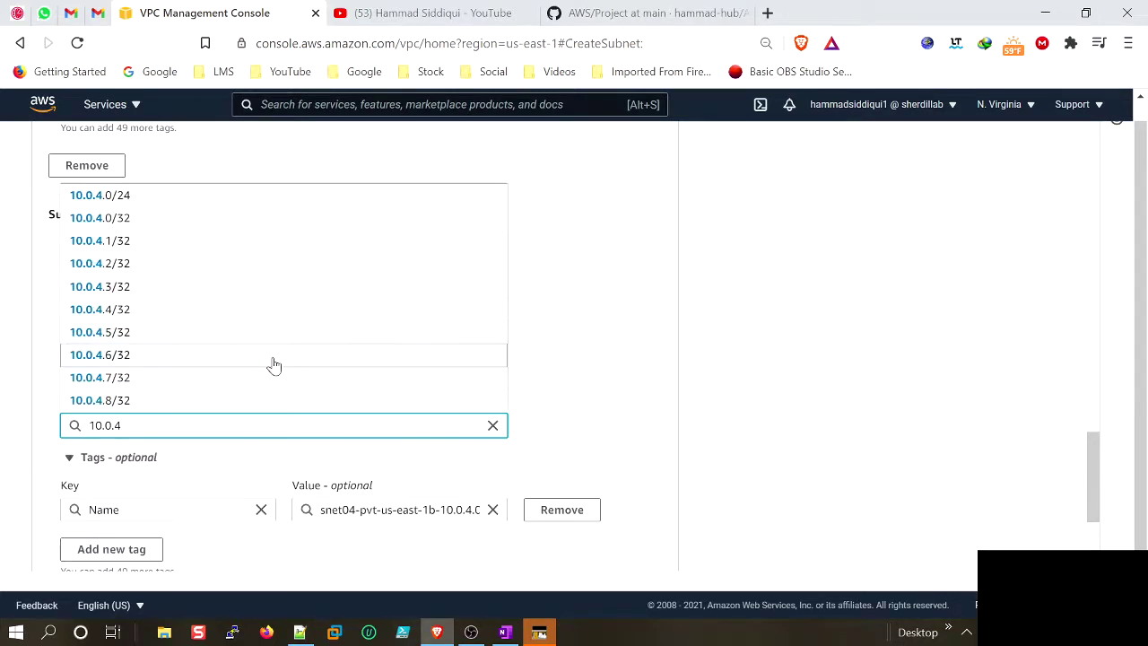
pyautogui.write('.0/24')
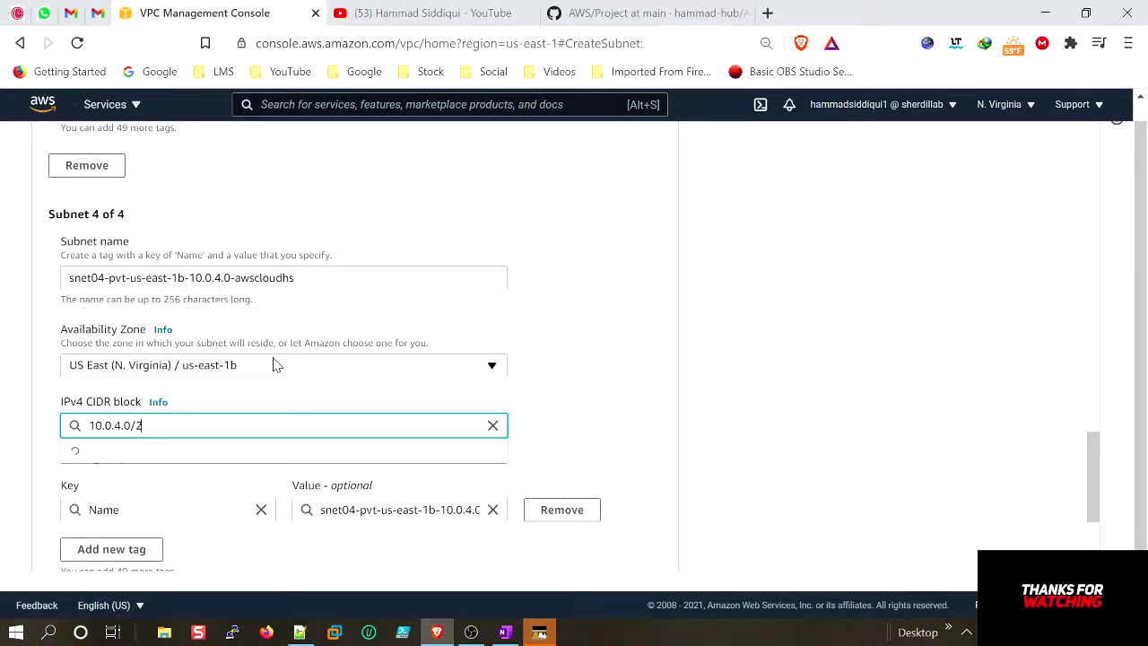
pyautogui.click(177, 459)
# Step: Add a fifth subnet and name it snet05-pvt-us-east-1b-10.0.5.0-awscloudhs, copying the name from the Notepad++ notes
pyautogui.scroll(-2, 244, 405)
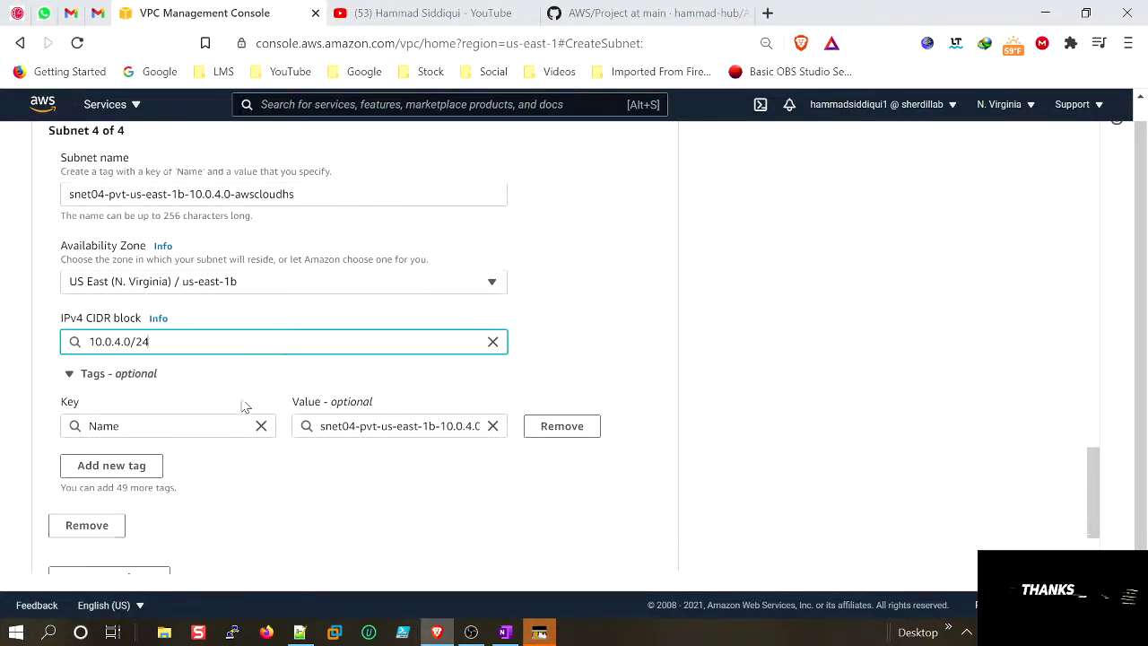
pyautogui.click(106, 486)
pyautogui.scroll(-3, 341, 428)
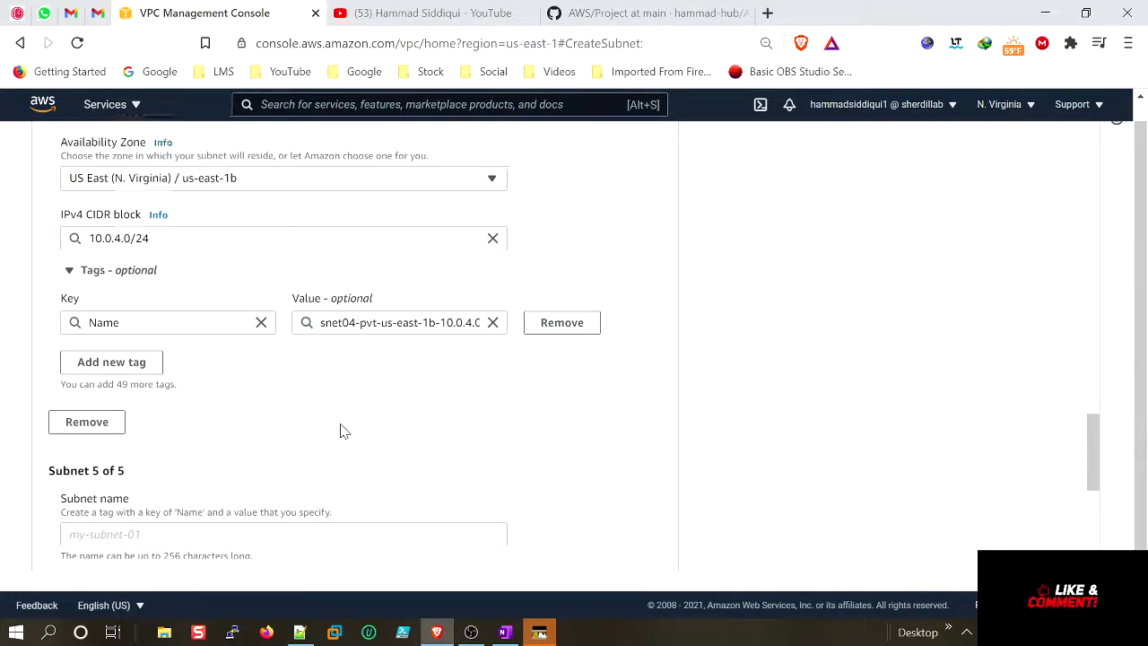
pyautogui.click(301, 633)
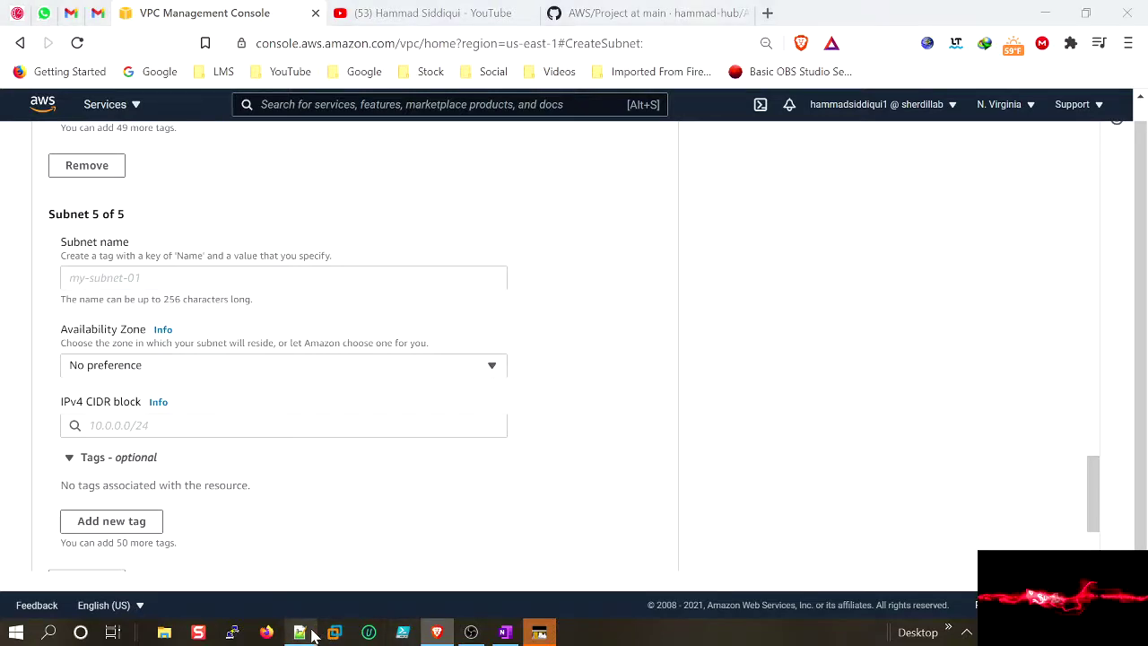
pyautogui.moveTo(389, 499); pyautogui.dragTo(53, 499)
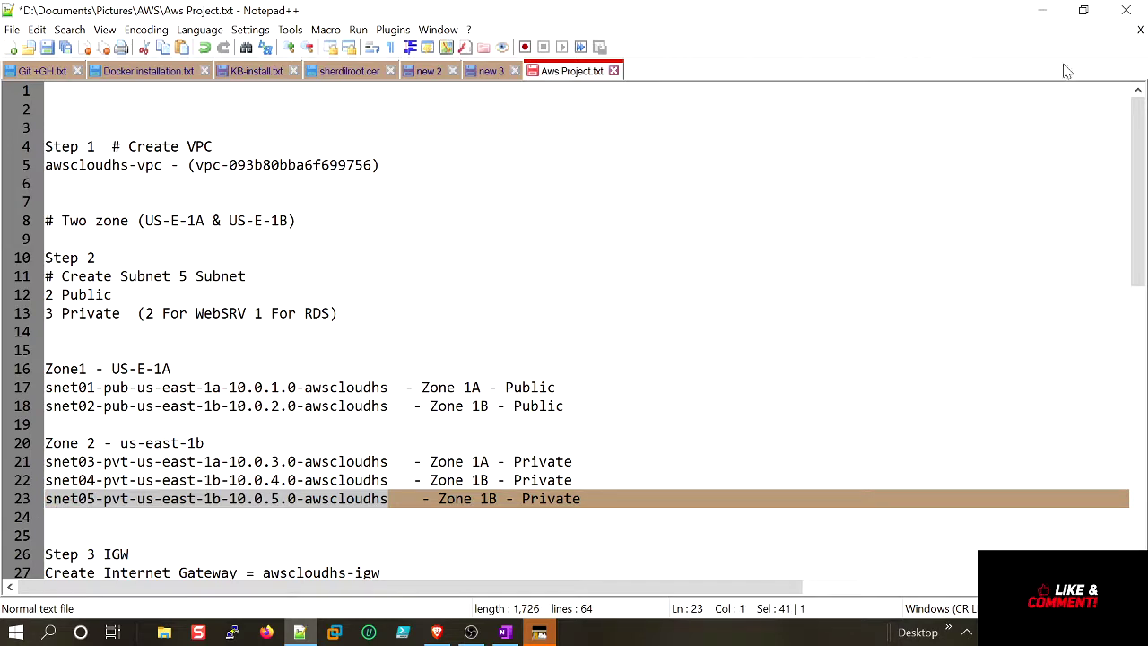
pyautogui.click(1047, 13)
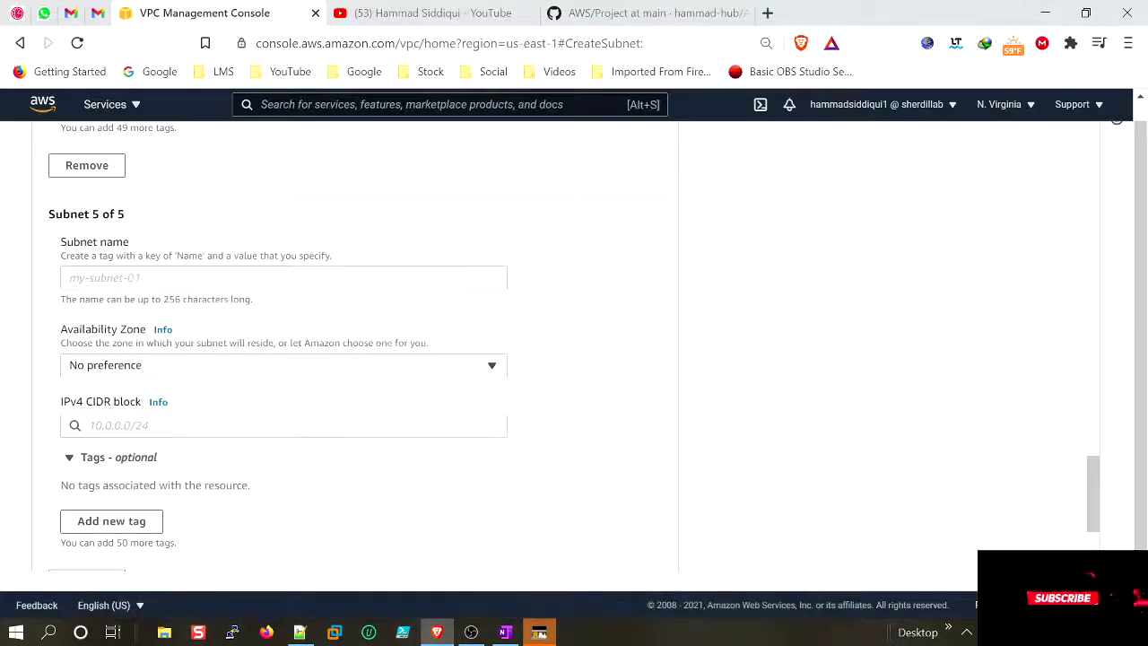
pyautogui.click(283, 278)
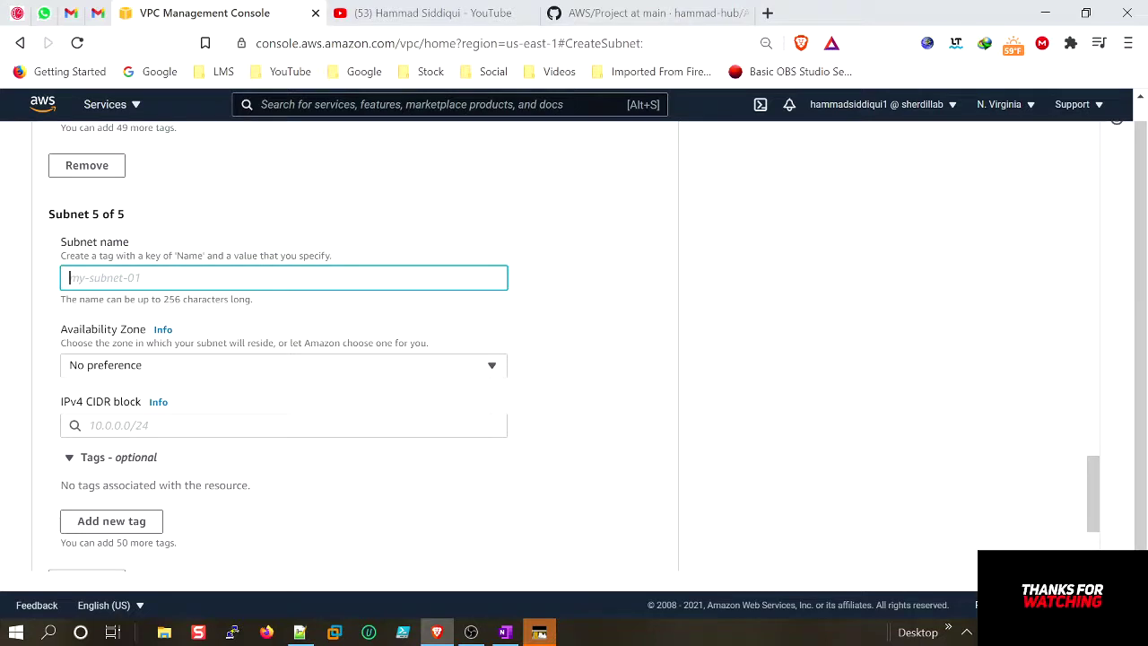
pyautogui.write('snet05-pvt-us-east-1b-10.0.5.0-awscloudhs')
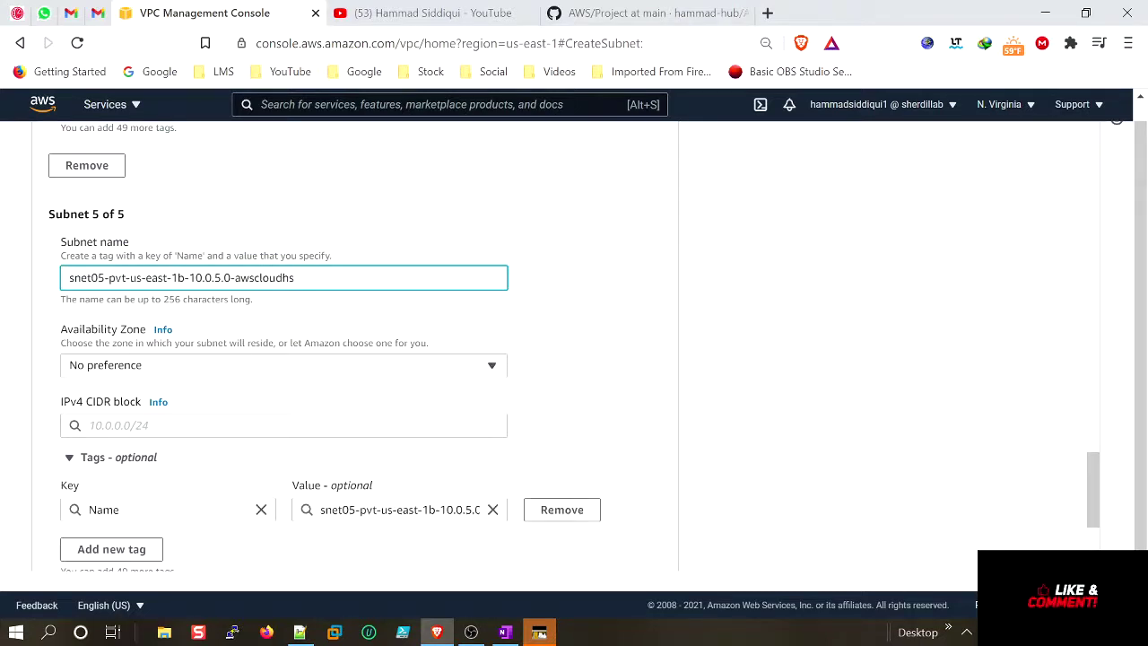
# Step: Set the fifth subnet's Availability Zone to US East (N. Virginia) / us-east-1b and its IPv4 CIDR block to 10.0.5.0/24
pyautogui.click(208, 367)
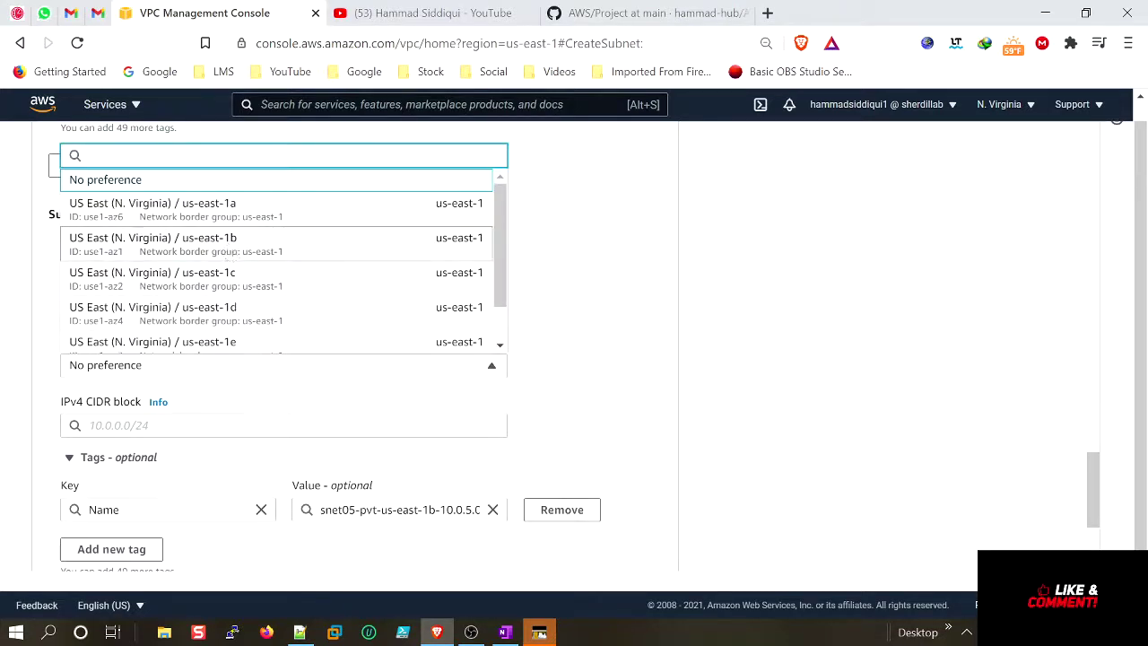
pyautogui.click(180, 244)
pyautogui.click(258, 422)
pyautogui.write('1')
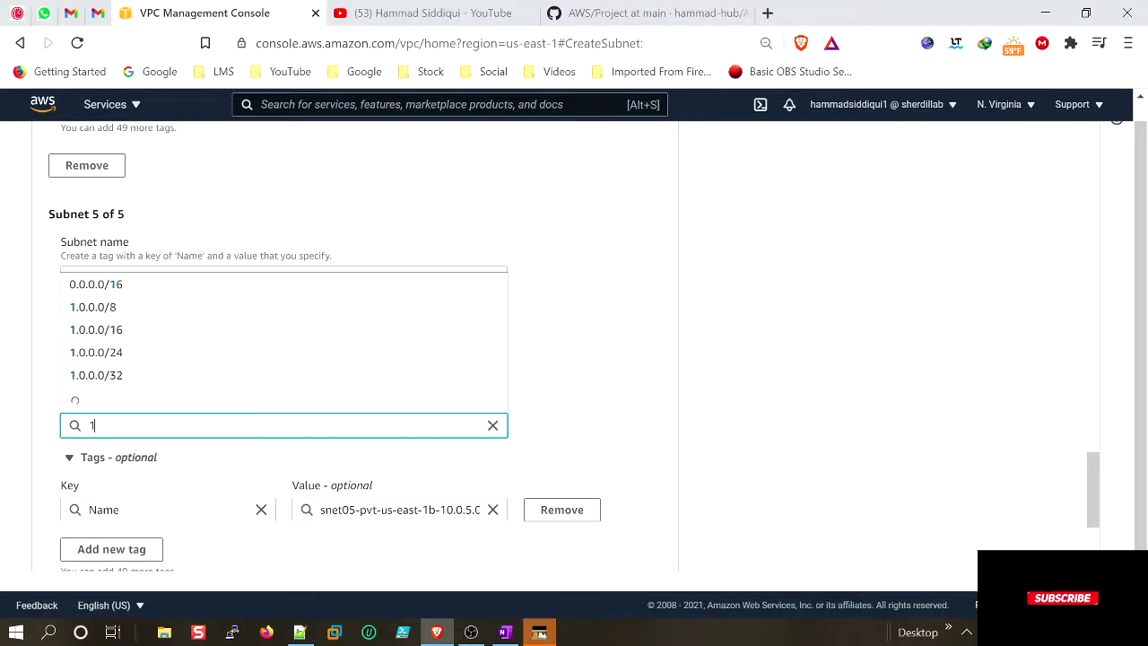
pyautogui.write('0.0.0')
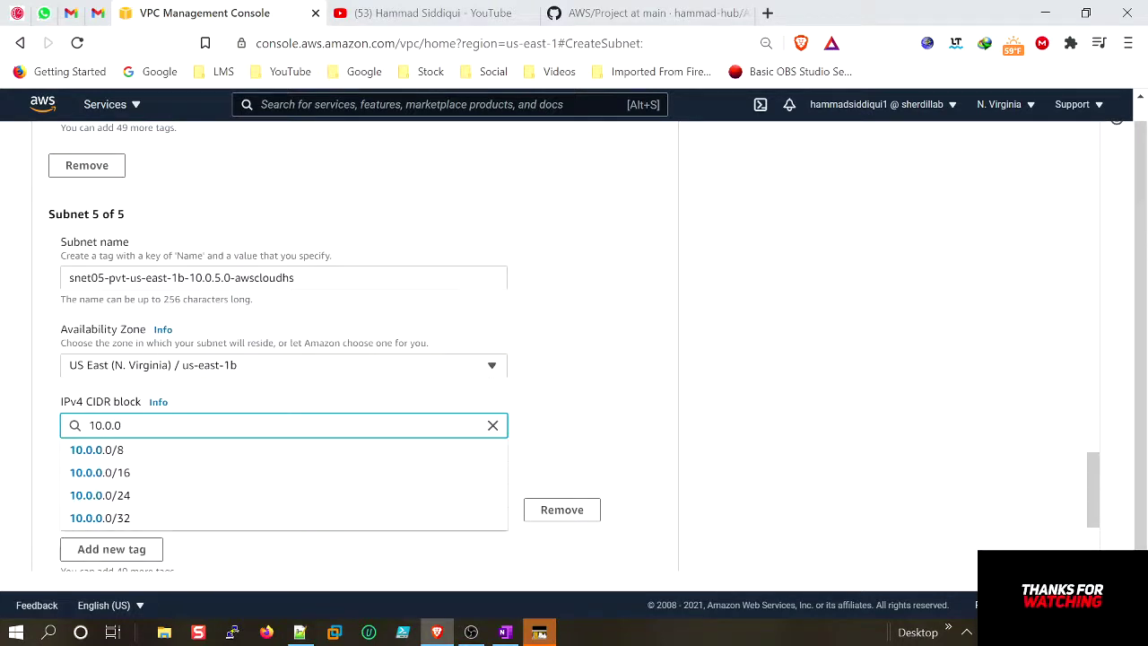
pyautogui.press('BackSpace')
pyautogui.write('5.0/24')
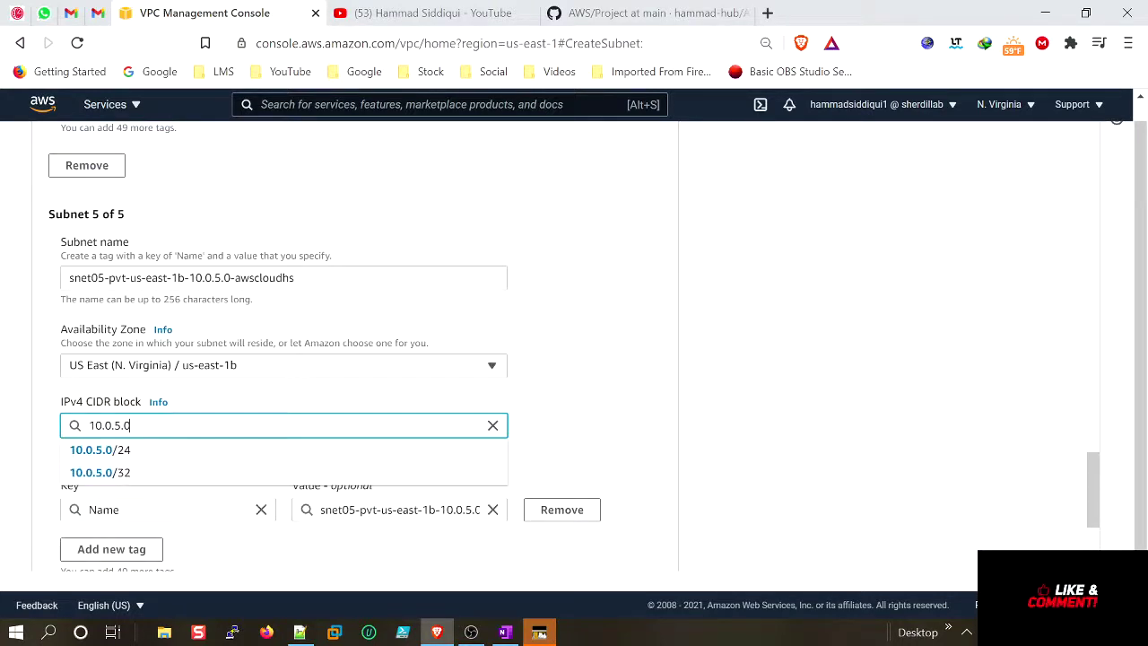
pyautogui.click(236, 451)
# Step: Review the names, Availability Zones and IPv4 CIDR blocks of all five subnet definitions before creating them
pyautogui.scroll(-2, 653, 406)
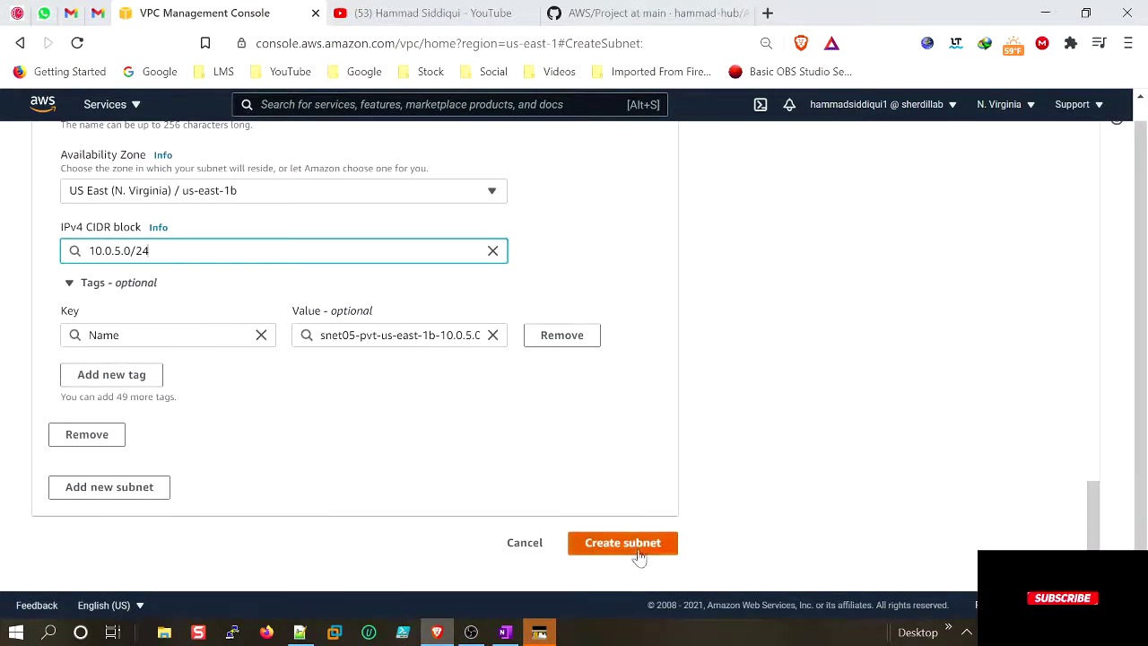
pyautogui.scroll(10, 672, 480)
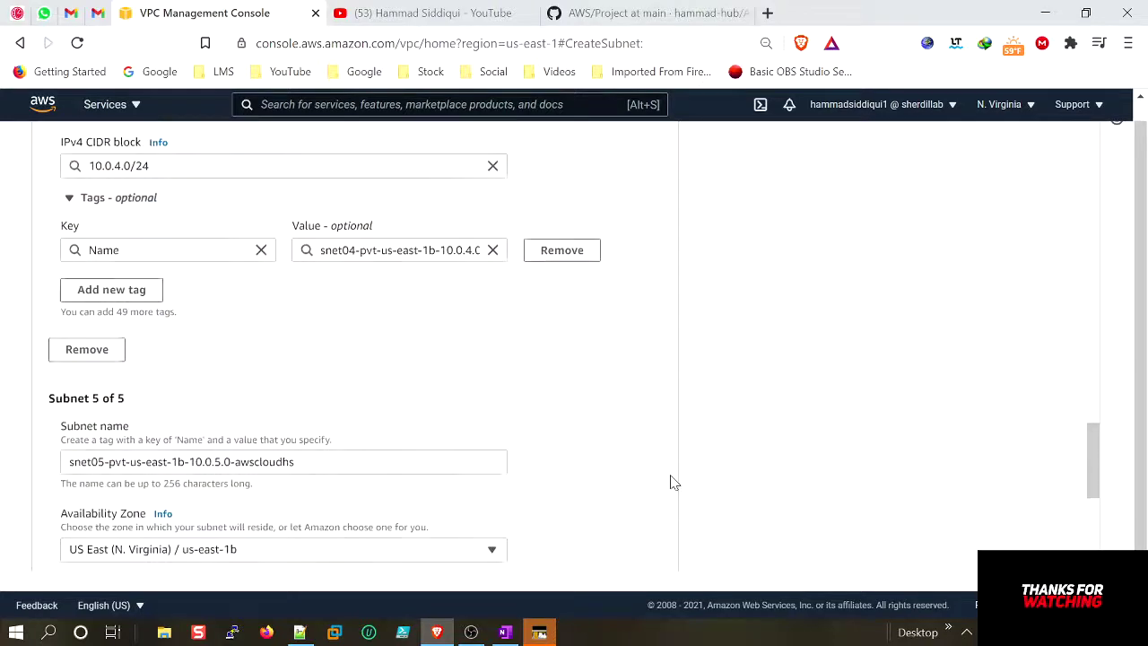
pyautogui.scroll(10, 674, 483)
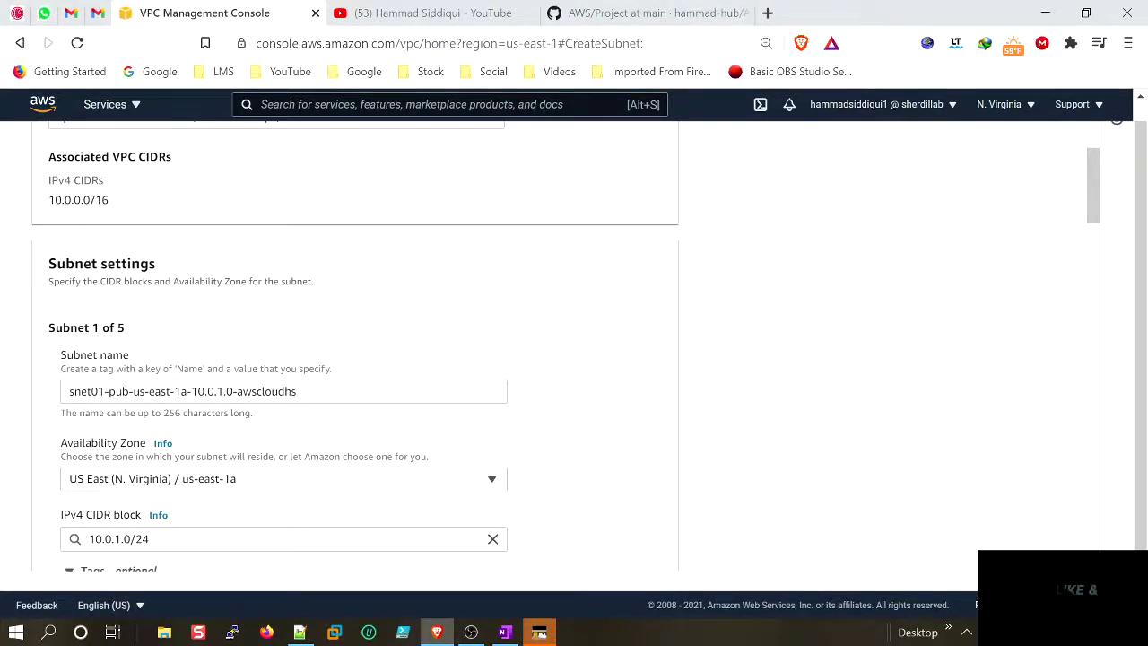
pyautogui.scroll(-1, 269, 386)
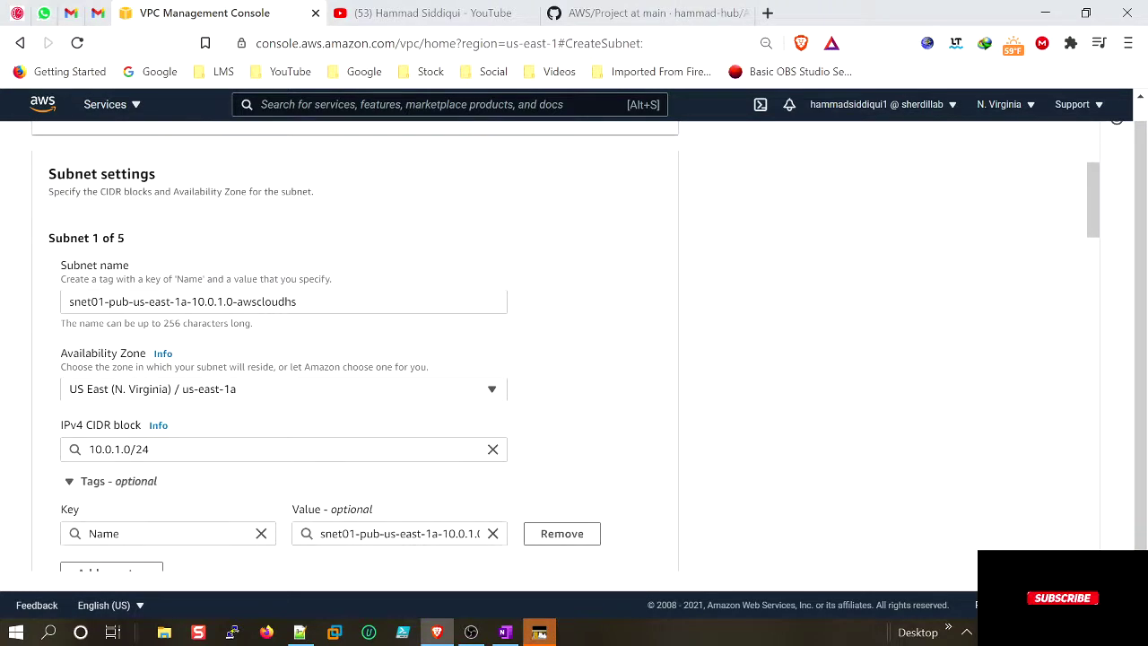
pyautogui.scroll(-2, 287, 323)
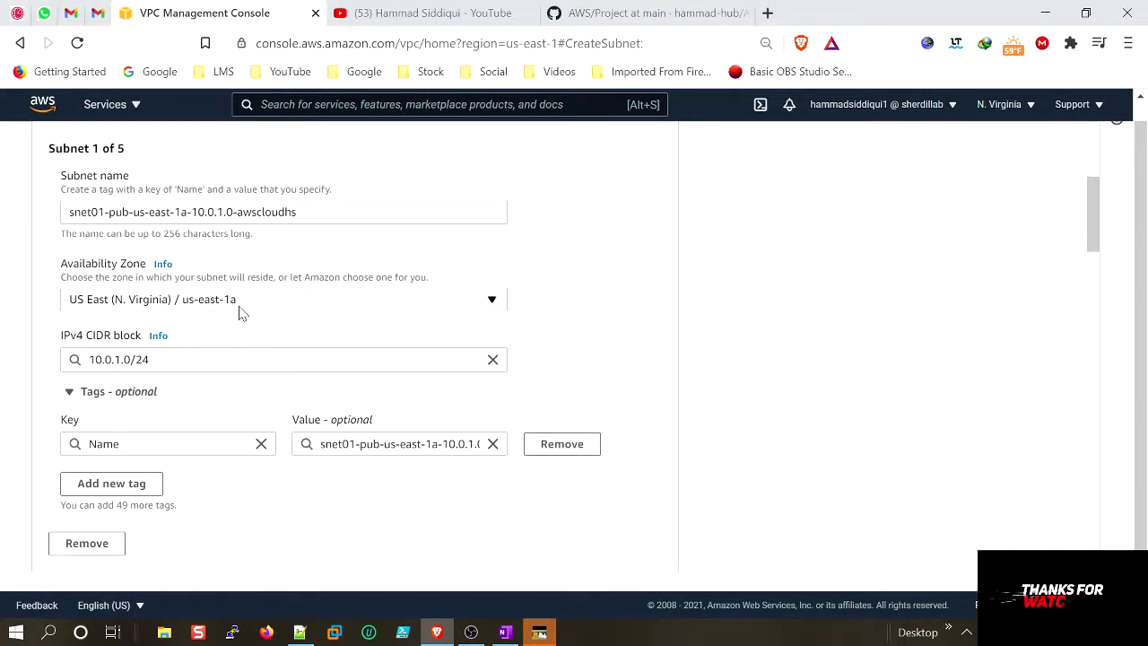
pyautogui.scroll(-1, 246, 319)
pyautogui.scroll(-3, 252, 323)
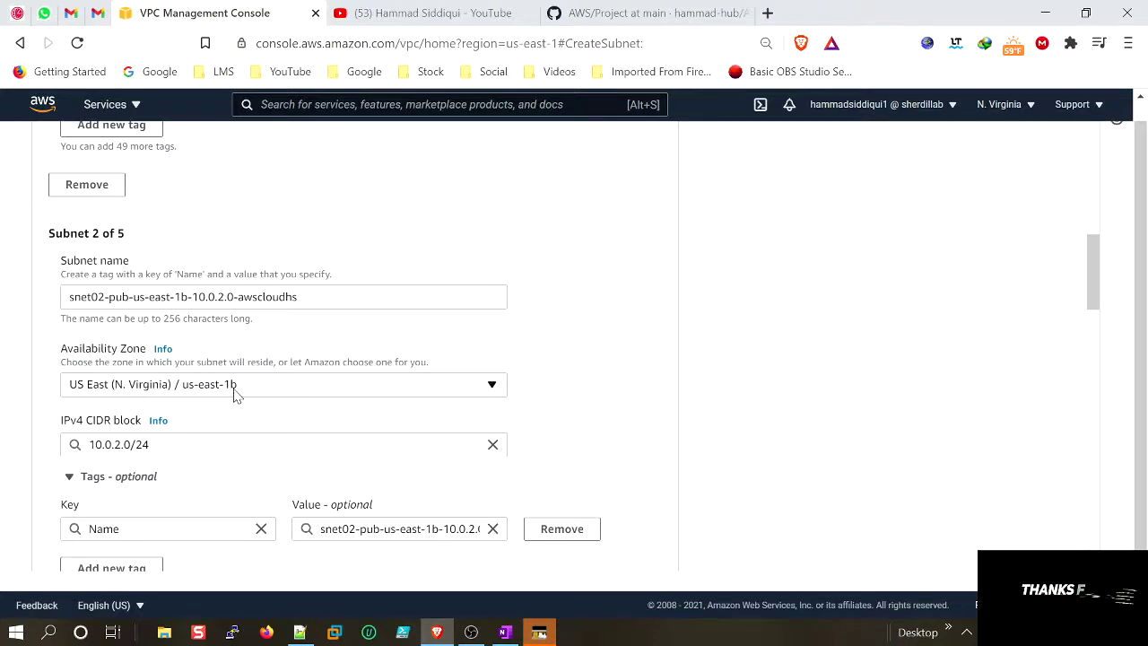
pyautogui.scroll(-2, 295, 389)
pyautogui.scroll(1, 224, 332)
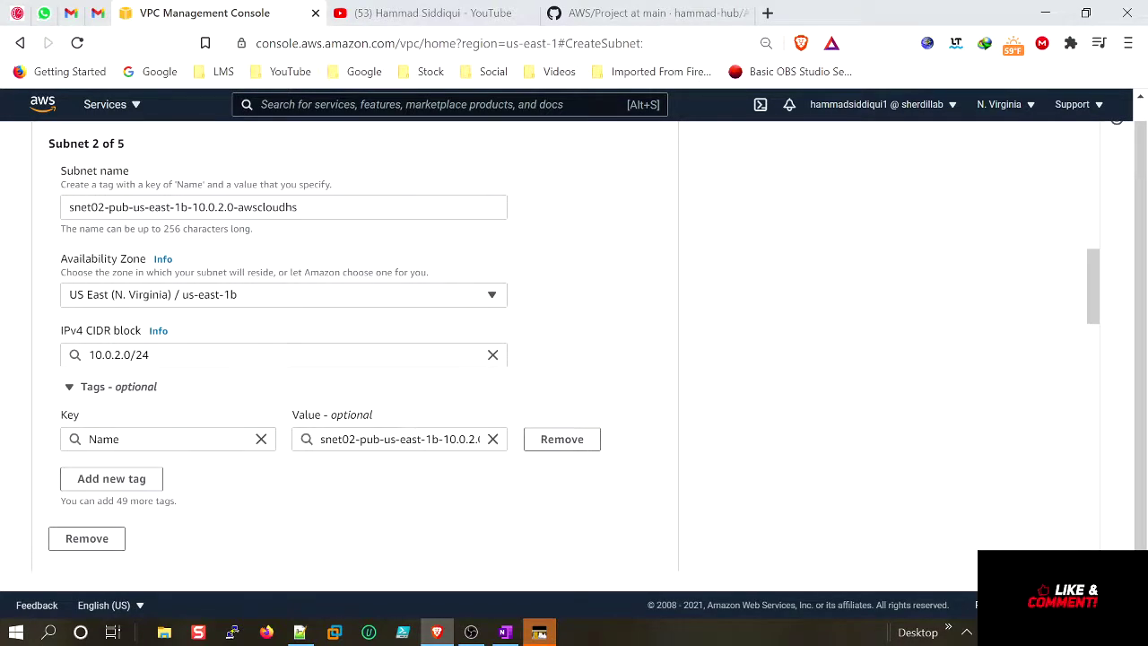
pyautogui.scroll(-5, 290, 295)
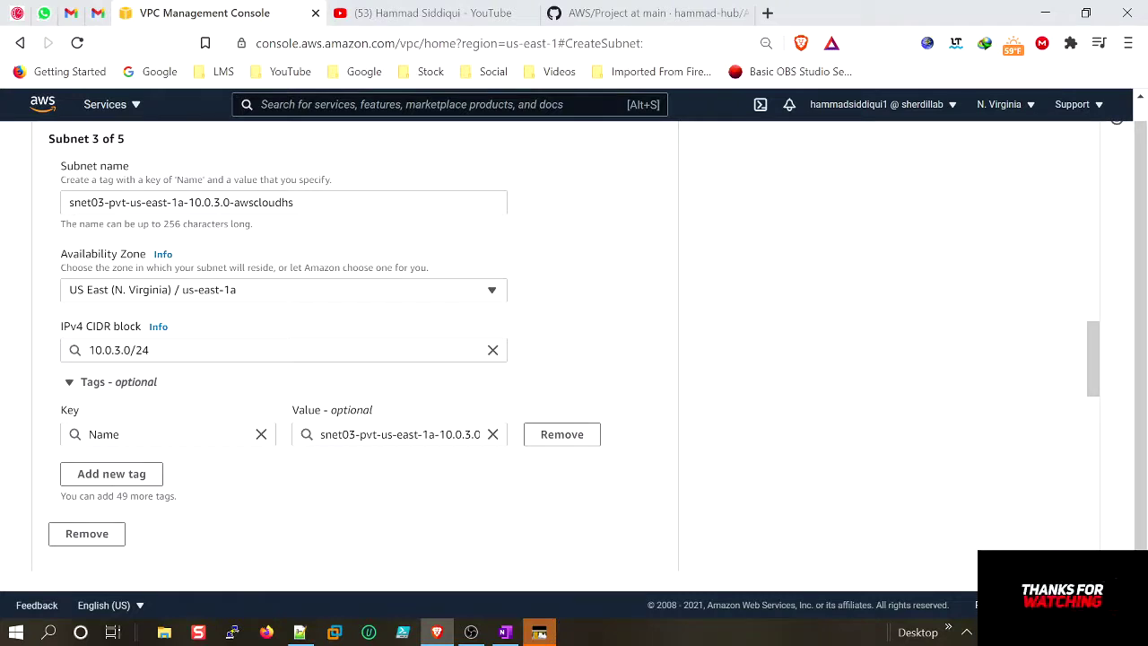
pyautogui.scroll(-3, 231, 292)
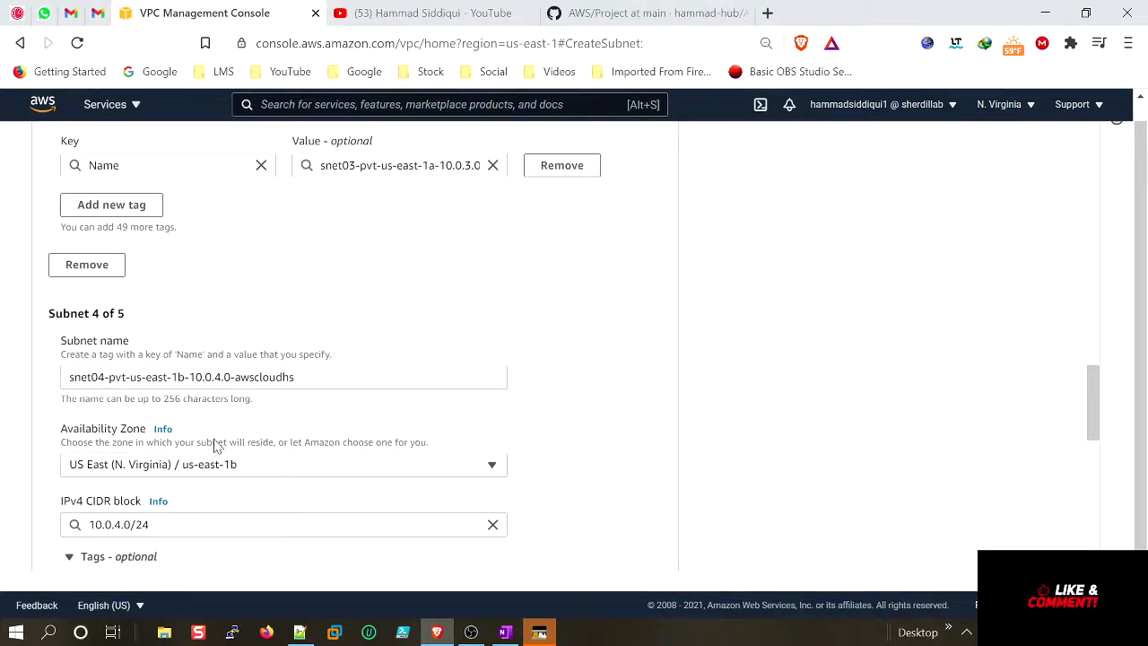
pyautogui.scroll(-3, 239, 474)
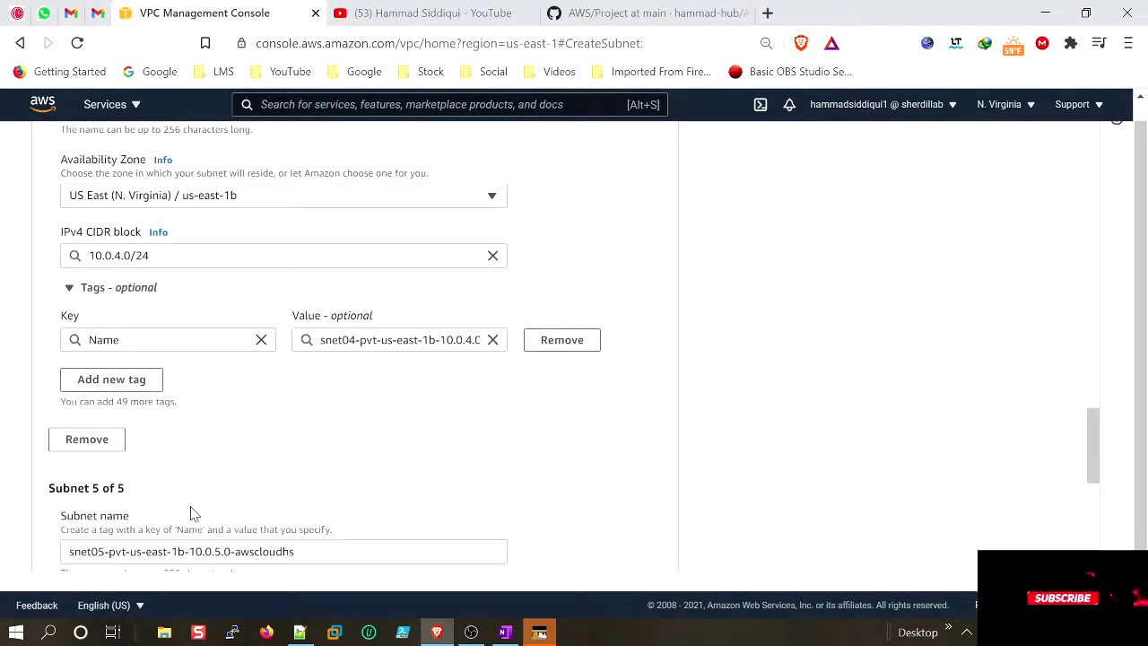
pyautogui.scroll(-1, 315, 548)
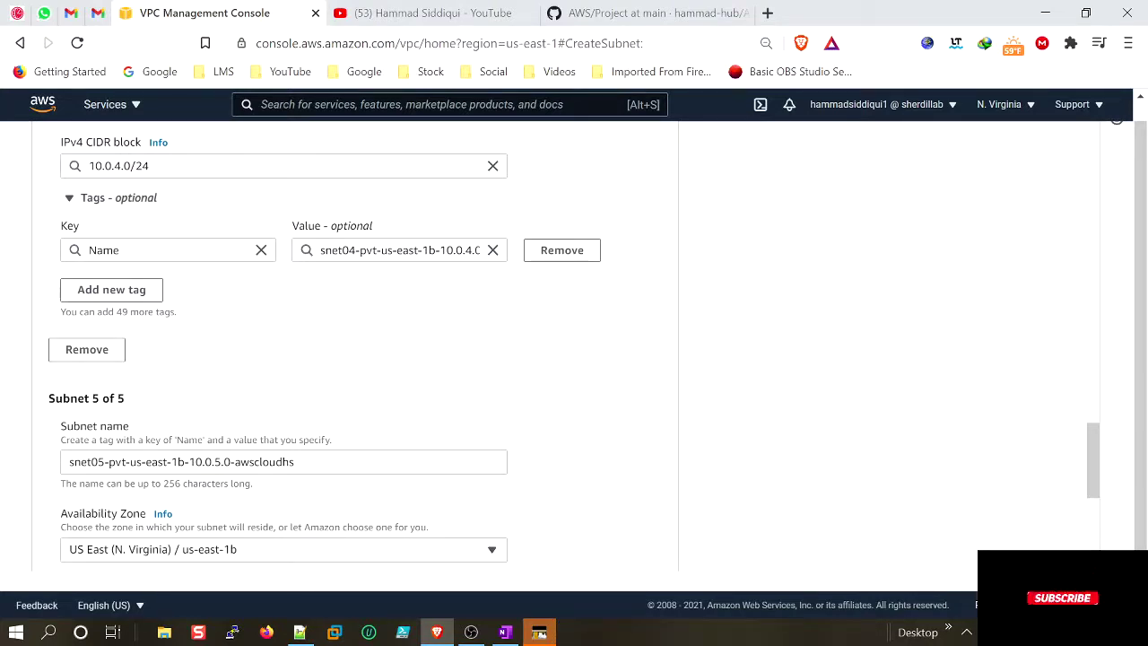
# Step: Create the five defined subnets and look through the resulting subnet list
pyautogui.scroll(-4, 604, 364)
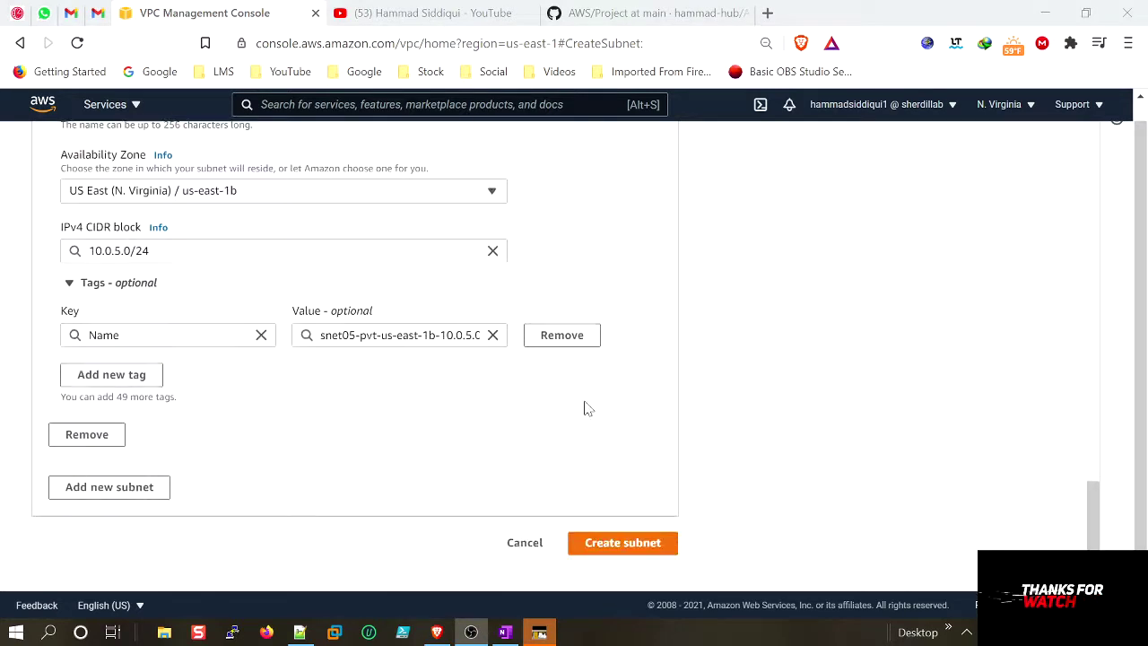
pyautogui.click(644, 544)
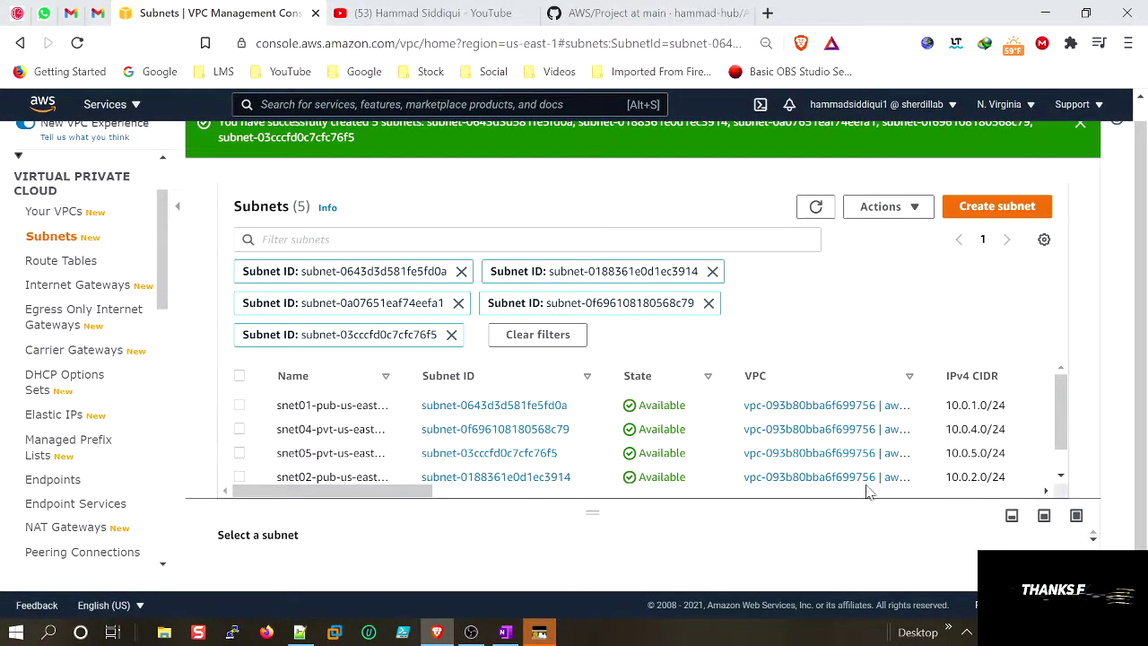
pyautogui.scroll(-1, 1060, 467)
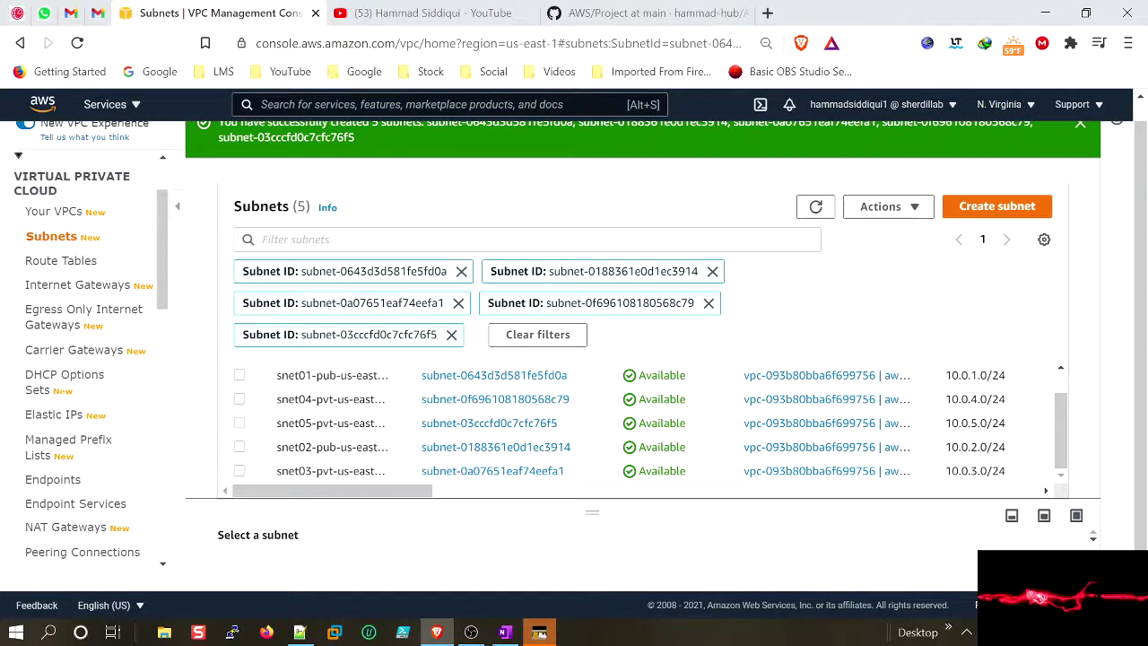
# Step: Copy the awscloudhs-vpc ID, vpc-093b80bba6f699756, from the Notepad++ notes and return to the browser
pyautogui.click(300, 632)
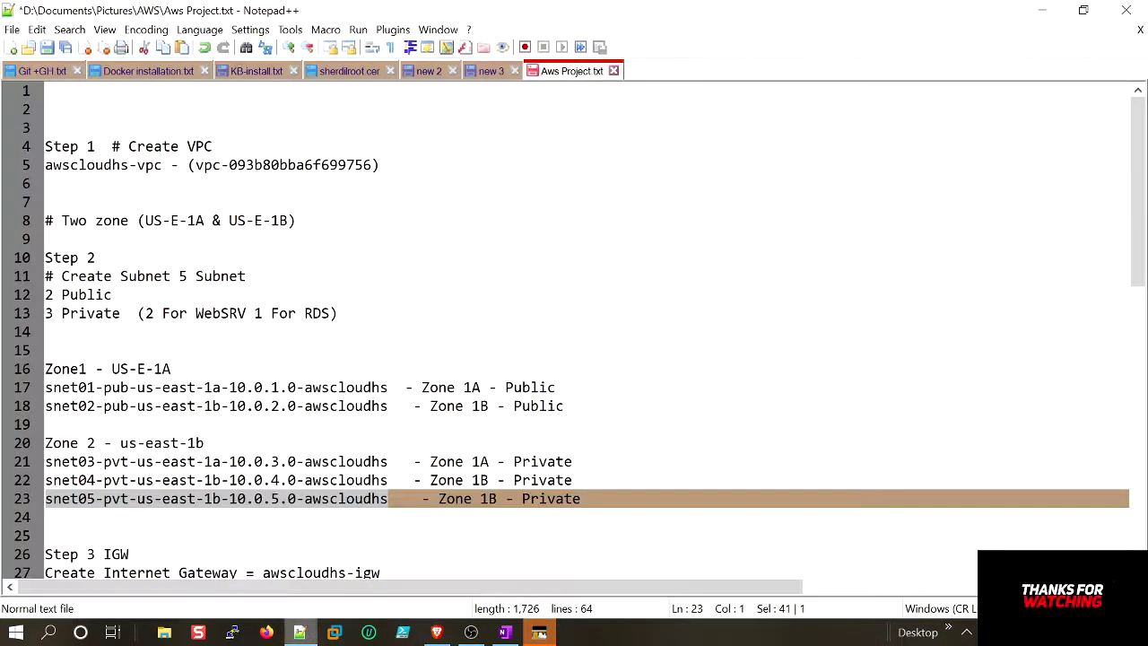
pyautogui.moveTo(372, 165); pyautogui.dragTo(195, 165)
pyautogui.rightClick(213, 171)
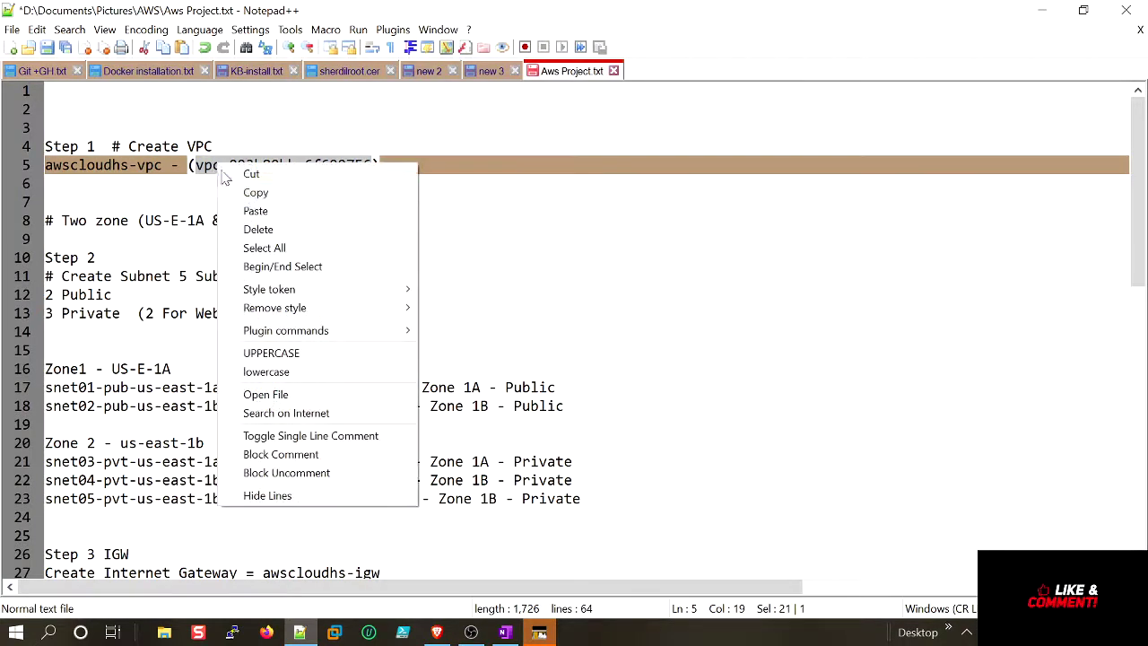
pyautogui.click(251, 190)
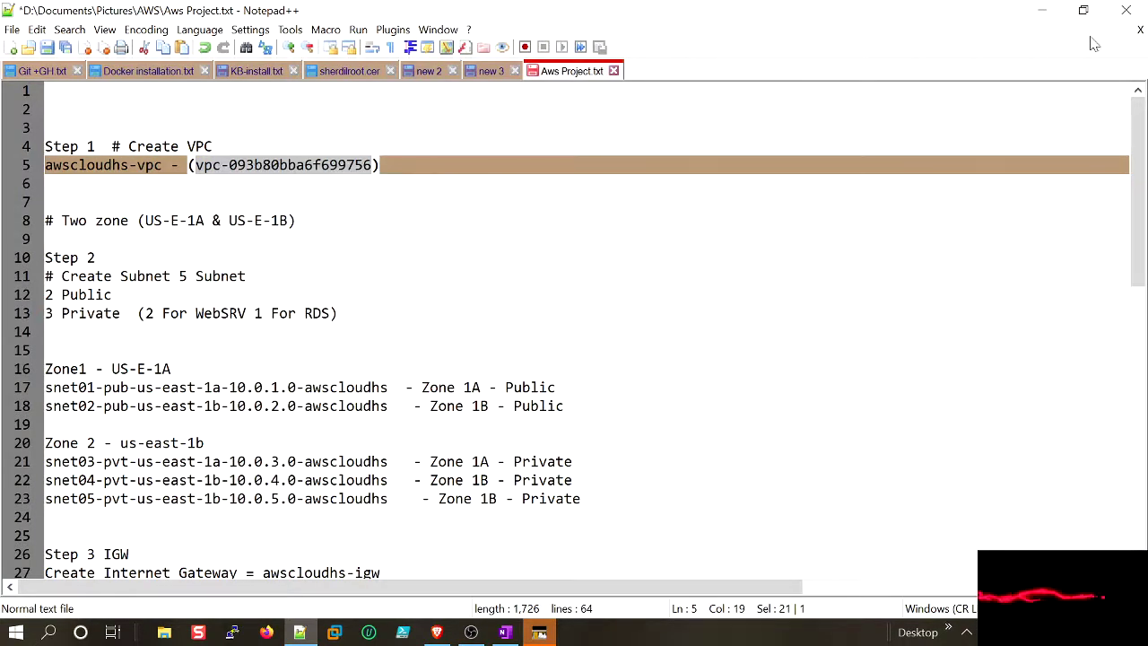
pyautogui.click(1048, 10)
# Step: Remove all subnet ID filters from the subnet list and filter it by the copied VPC ID, vpc-093b80bba6f699756
pyautogui.click(713, 271)
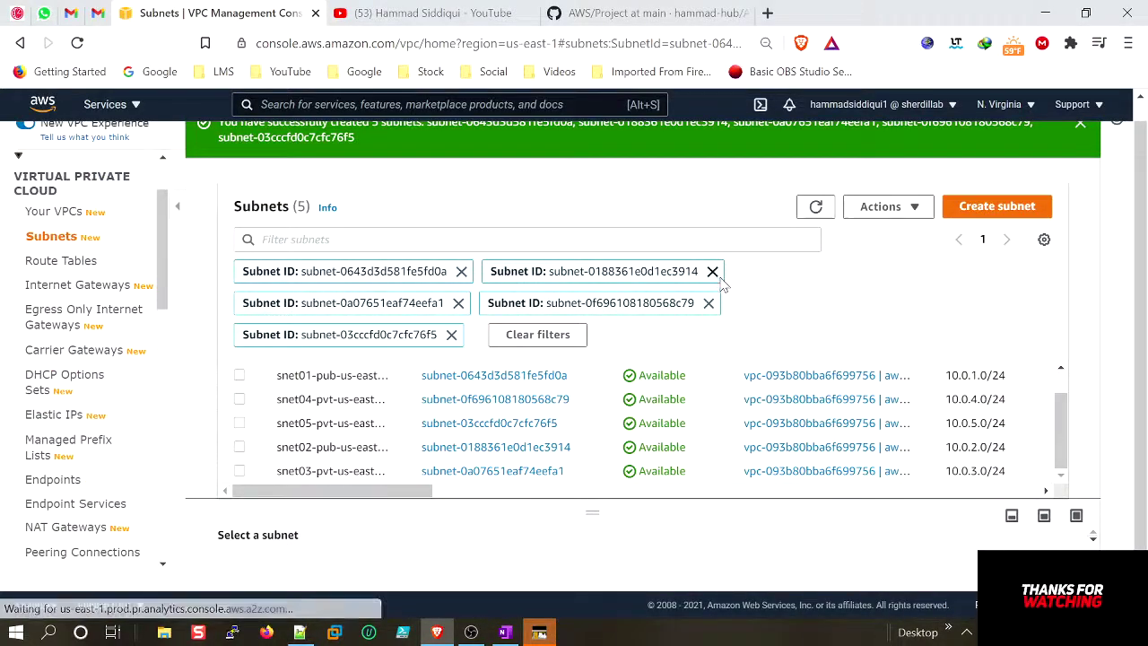
pyautogui.click(712, 271)
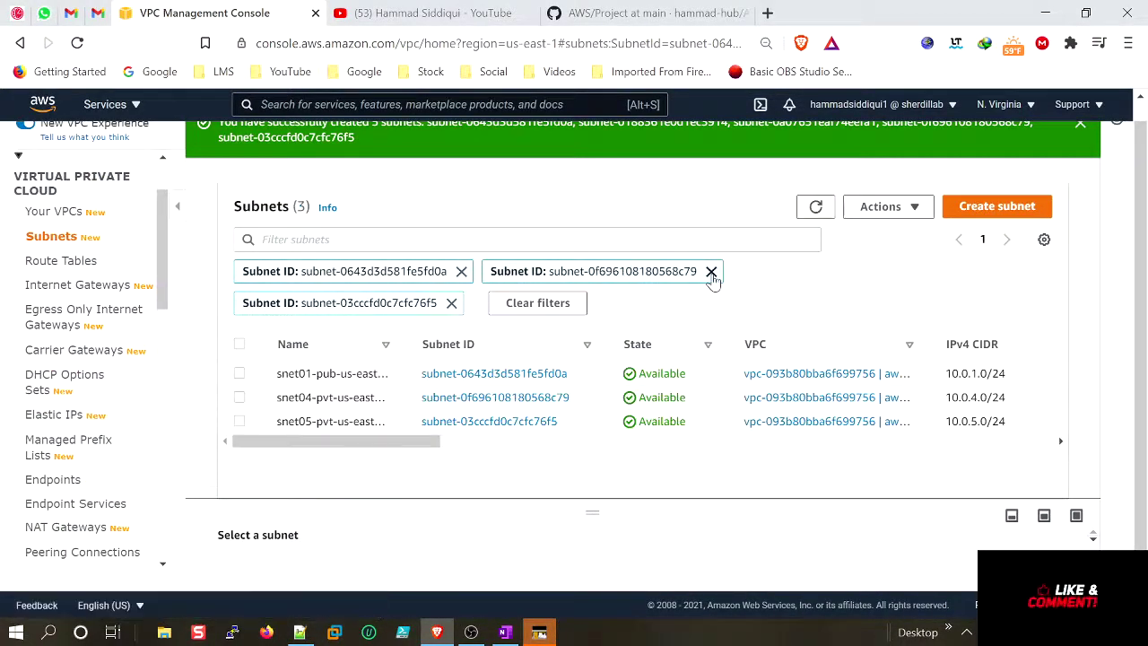
pyautogui.click(712, 271)
pyautogui.click(462, 271)
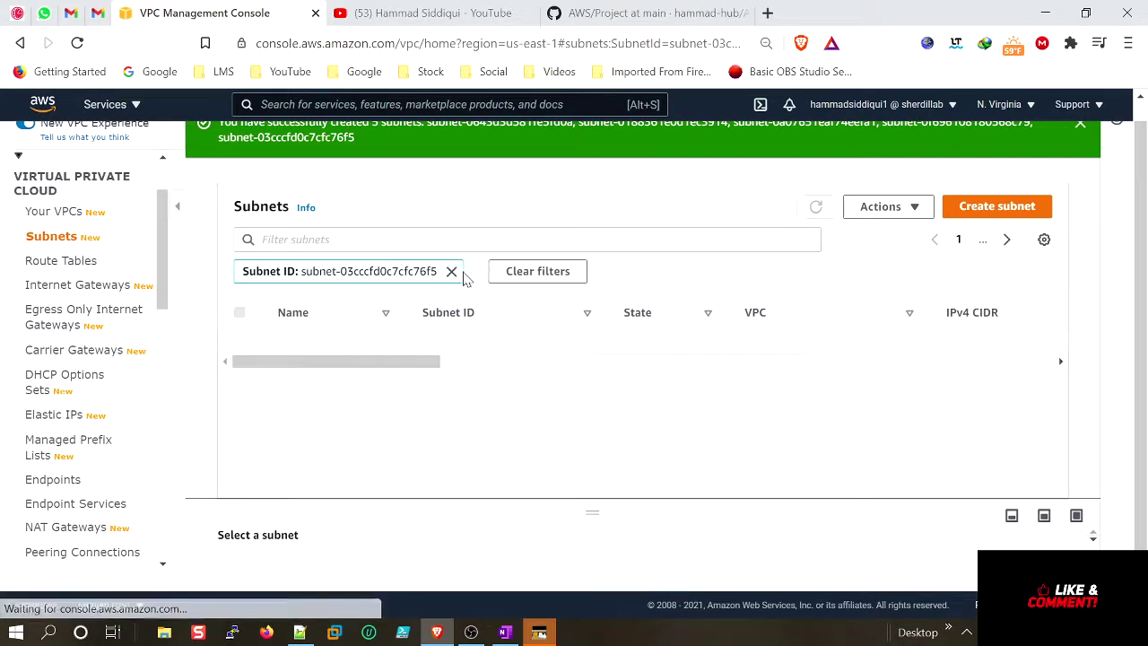
pyautogui.click(453, 271)
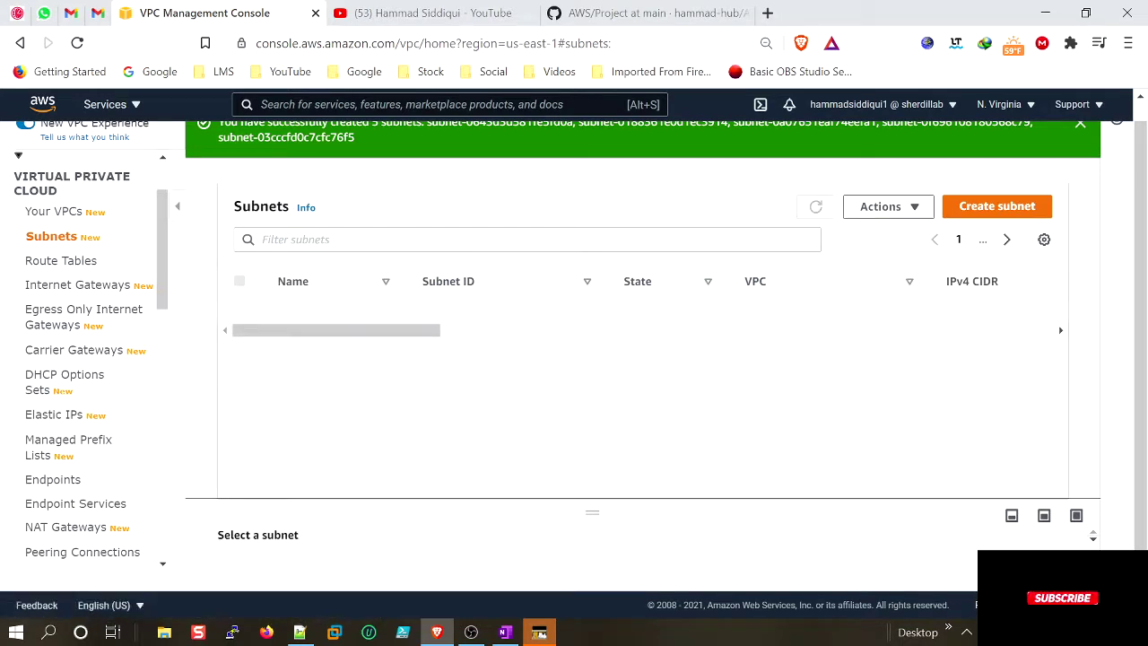
pyautogui.hotkey('ctrl', 'v')
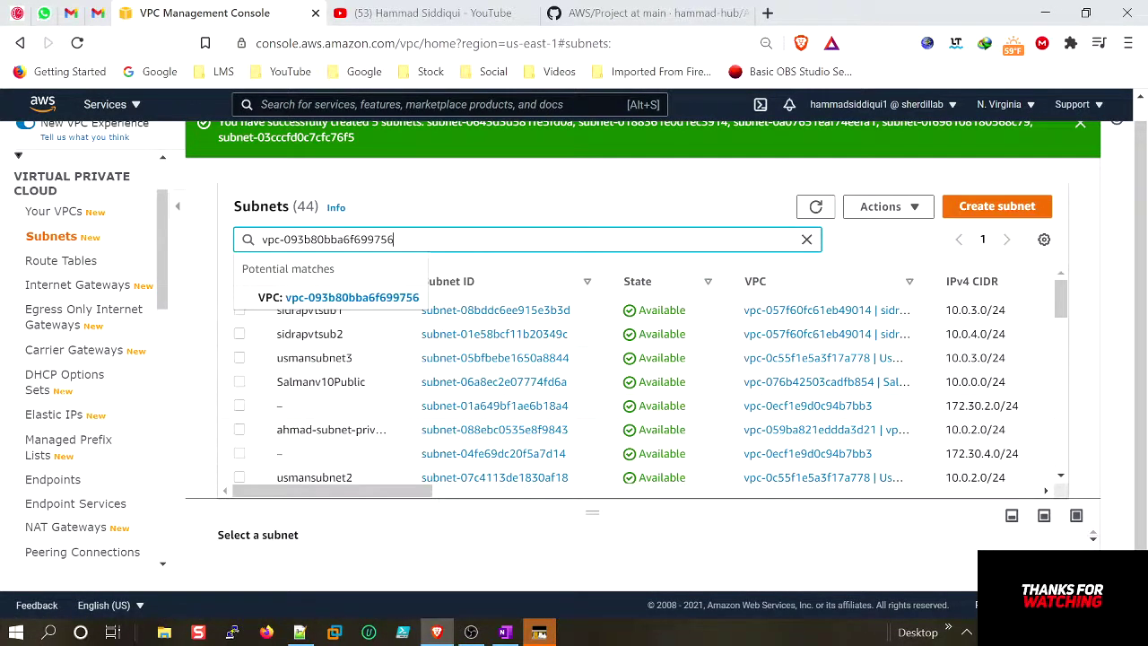
pyautogui.press('Return')
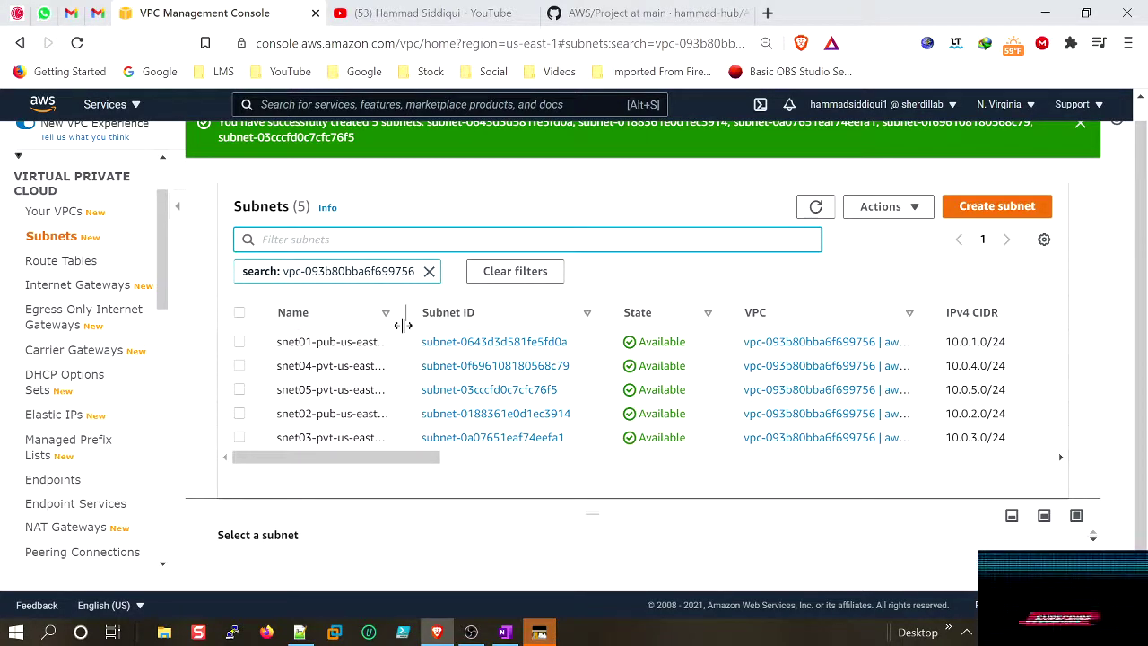
# Step: Widen the subnet list's Name column to show the full names and sort the subnets by name in ascending order
pyautogui.moveTo(403, 325); pyautogui.dragTo(580, 319)
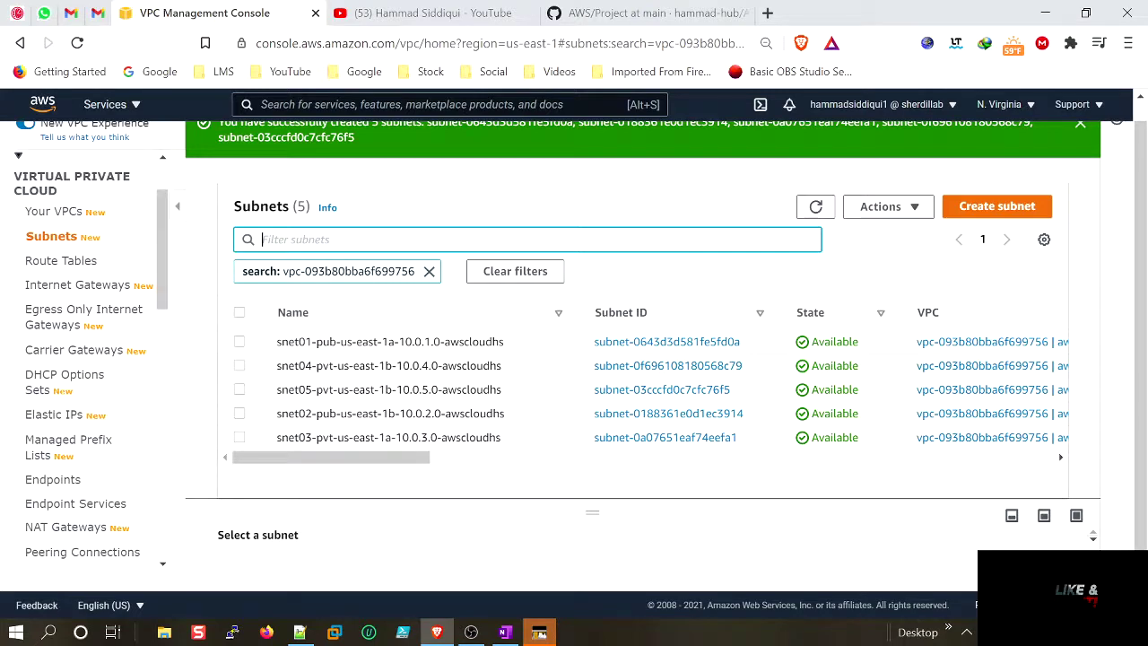
pyautogui.click(471, 633)
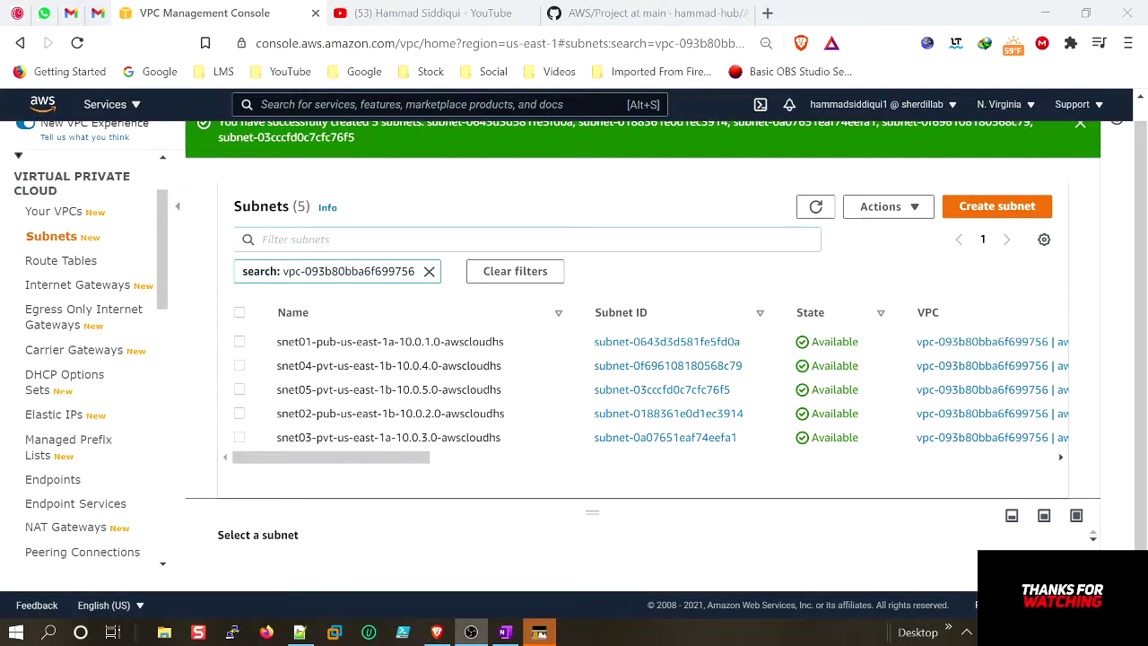
pyautogui.click(530, 323)
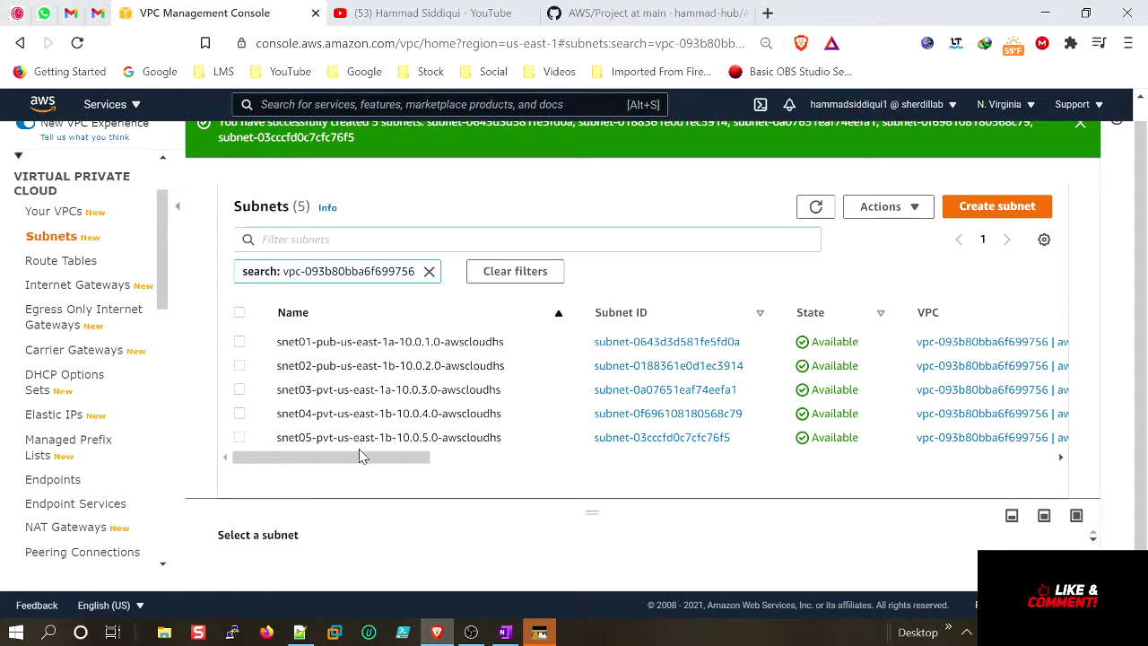
# Step: Check Step 3 IGW in the Notepad++ notes, then start a new internet gateway in the VPC console with the name tag awscloudhs-igw
pyautogui.click(302, 633)
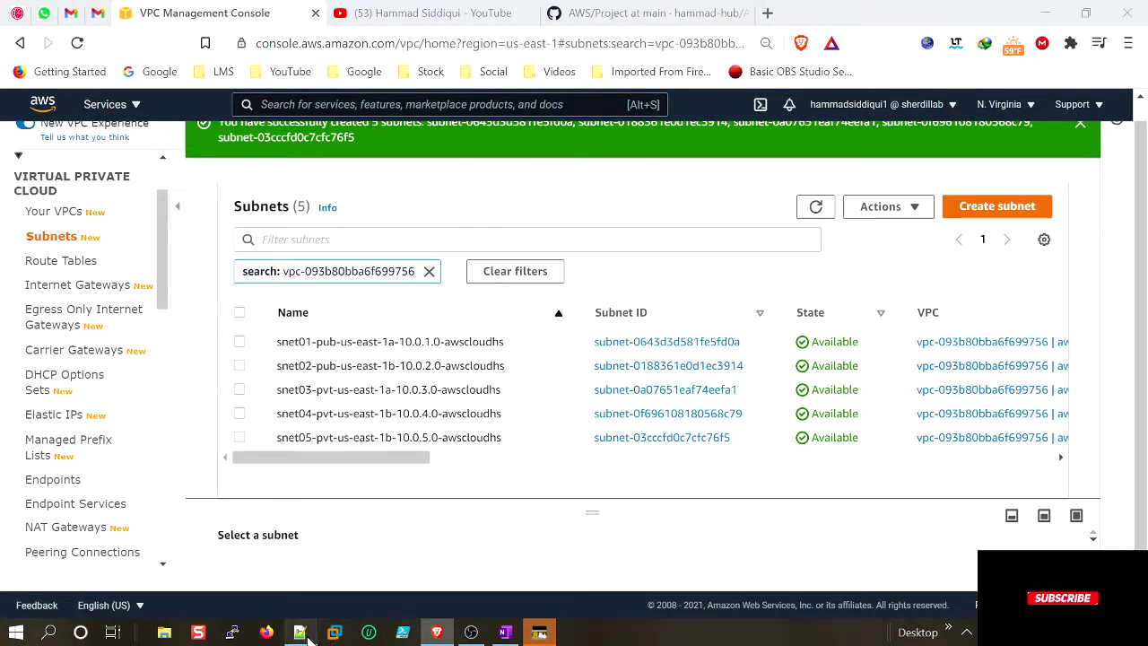
pyautogui.scroll(-3, 575, 332)
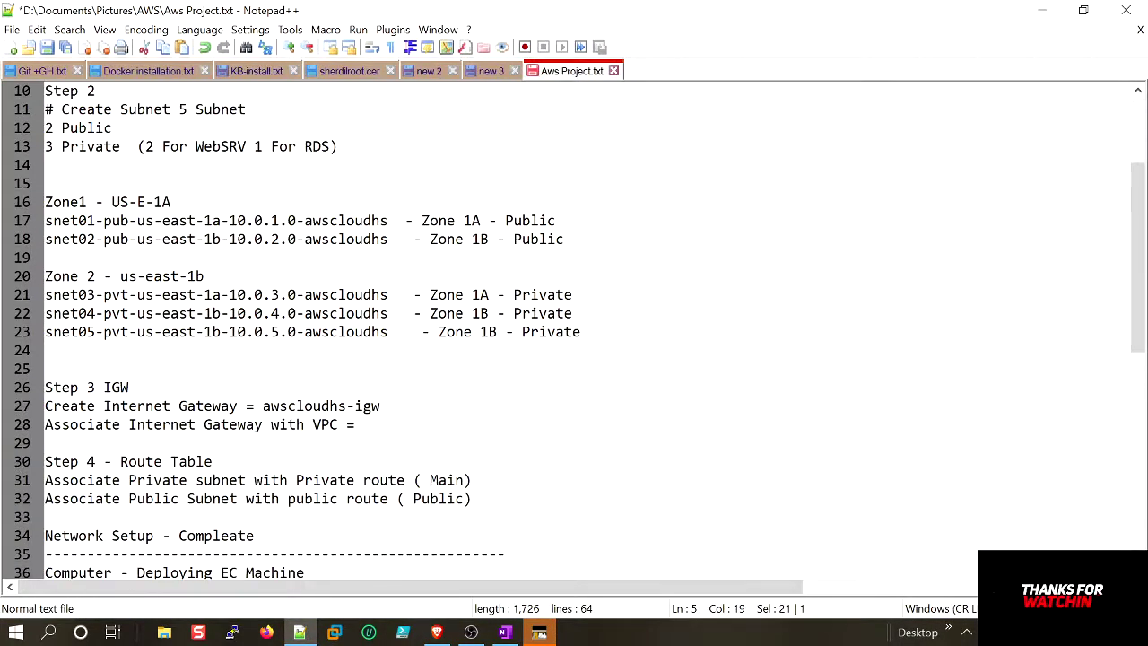
pyautogui.moveTo(364, 424); pyautogui.dragTo(45, 387)
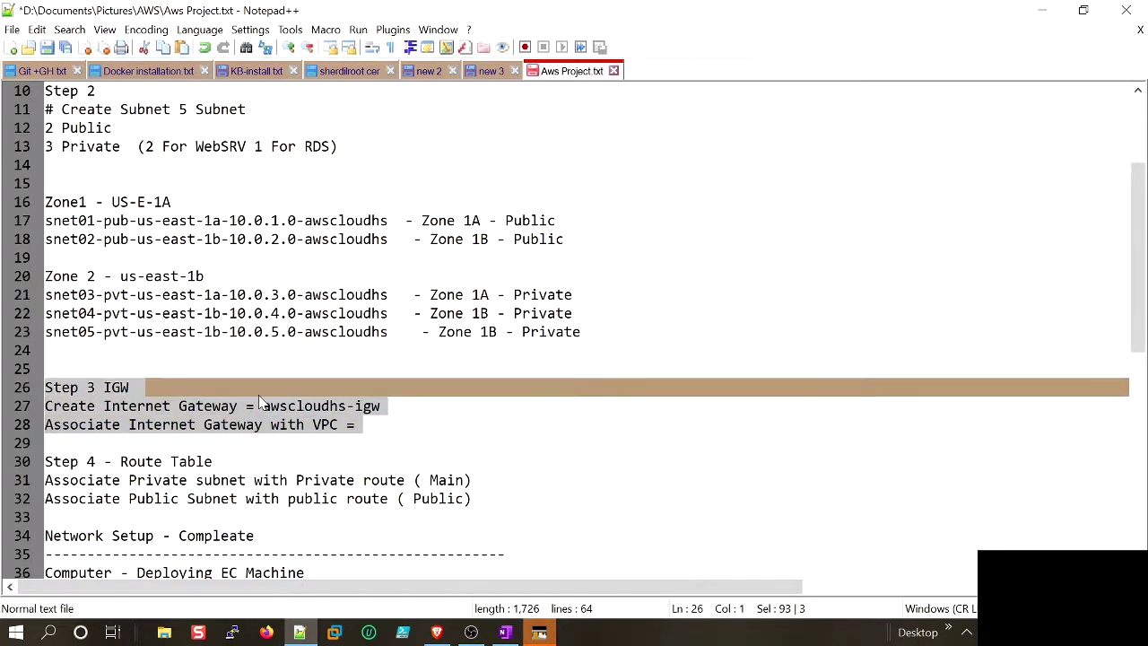
pyautogui.click(1044, 12)
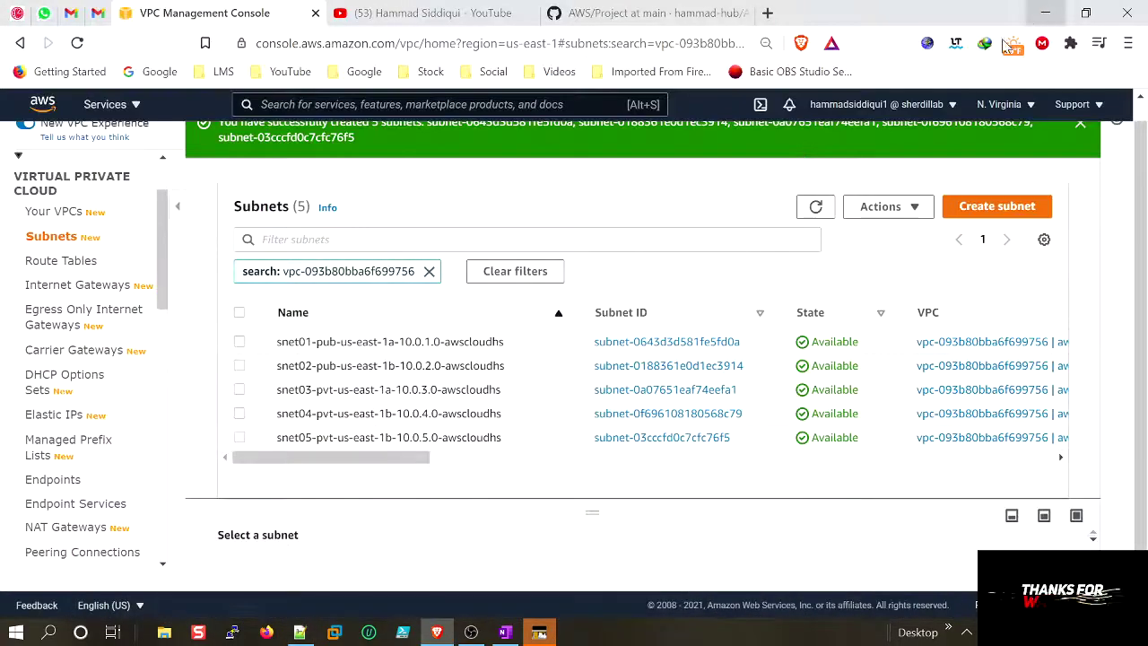
pyautogui.click(59, 285)
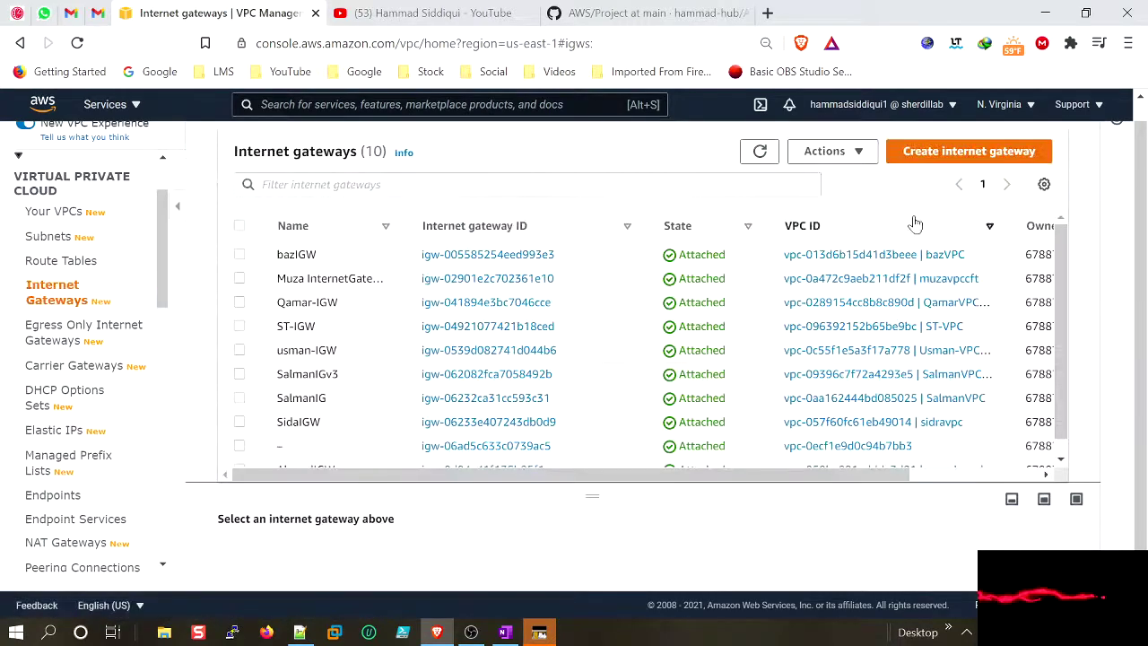
pyautogui.click(949, 156)
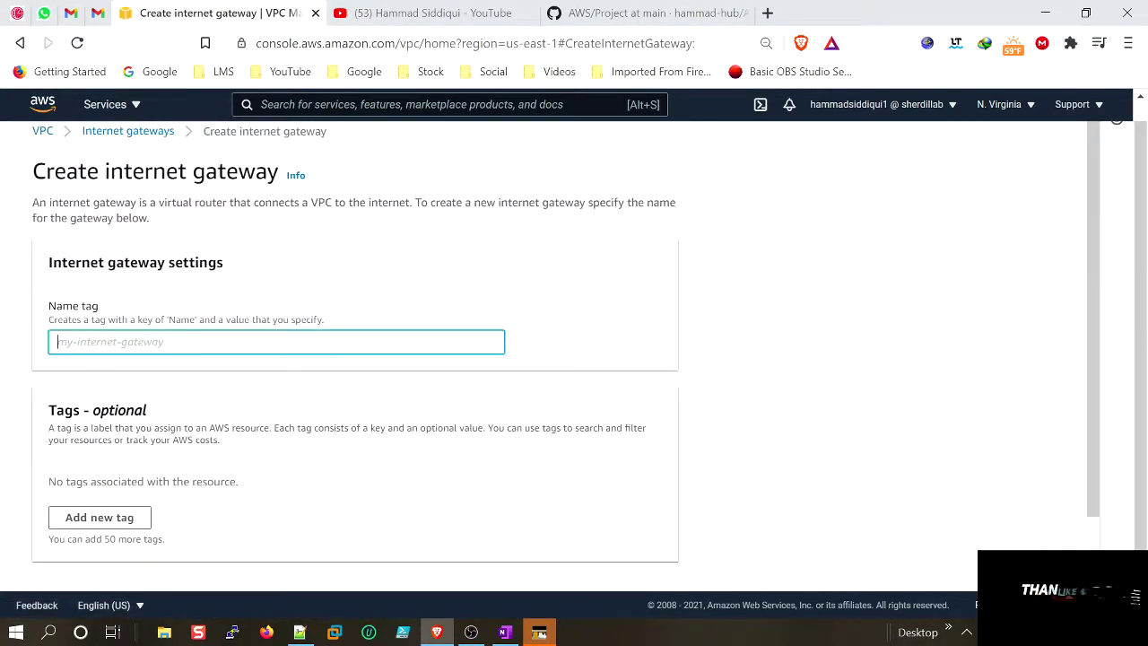
pyautogui.write('awsclou')
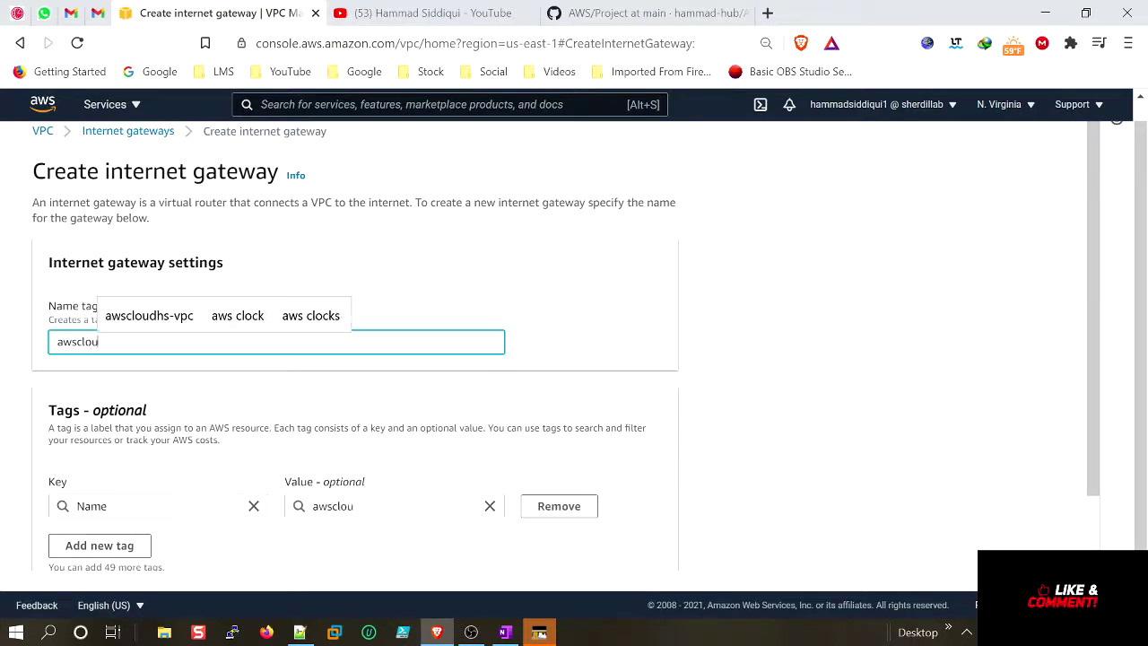
pyautogui.write('dhs-i')
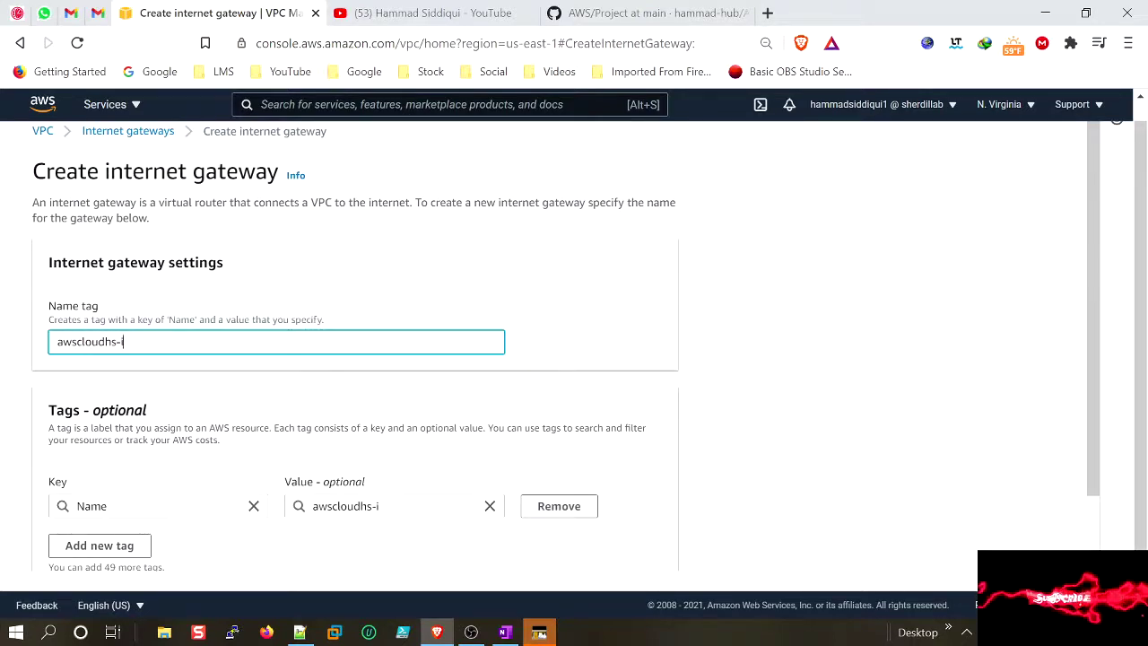
pyautogui.write('gw')
pyautogui.click(134, 393)
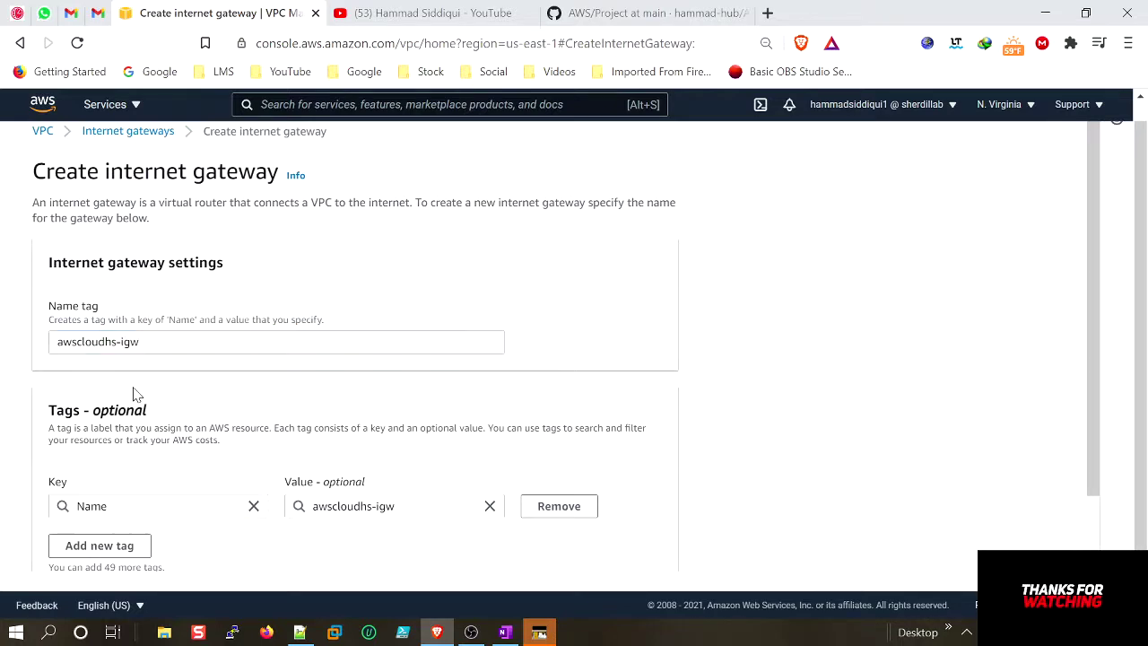
# Step: Create the internet gateway awscloudhs-igw and review its creation notice
pyautogui.scroll(-2, 352, 425)
pyautogui.click(598, 545)
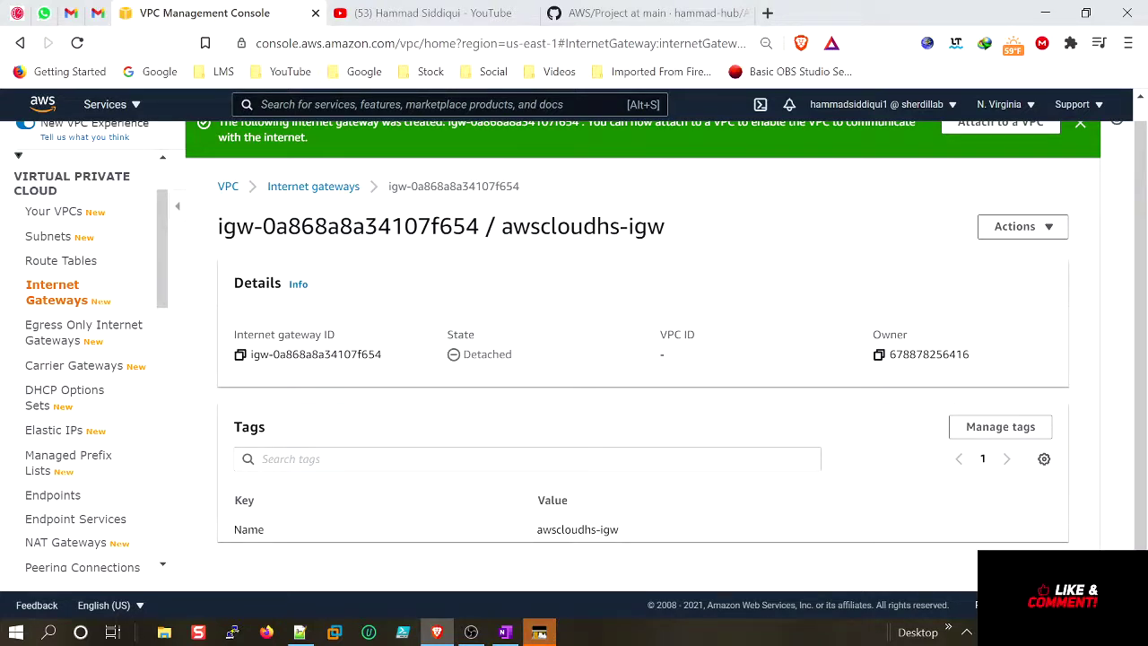
pyautogui.scroll(1, 879, 243)
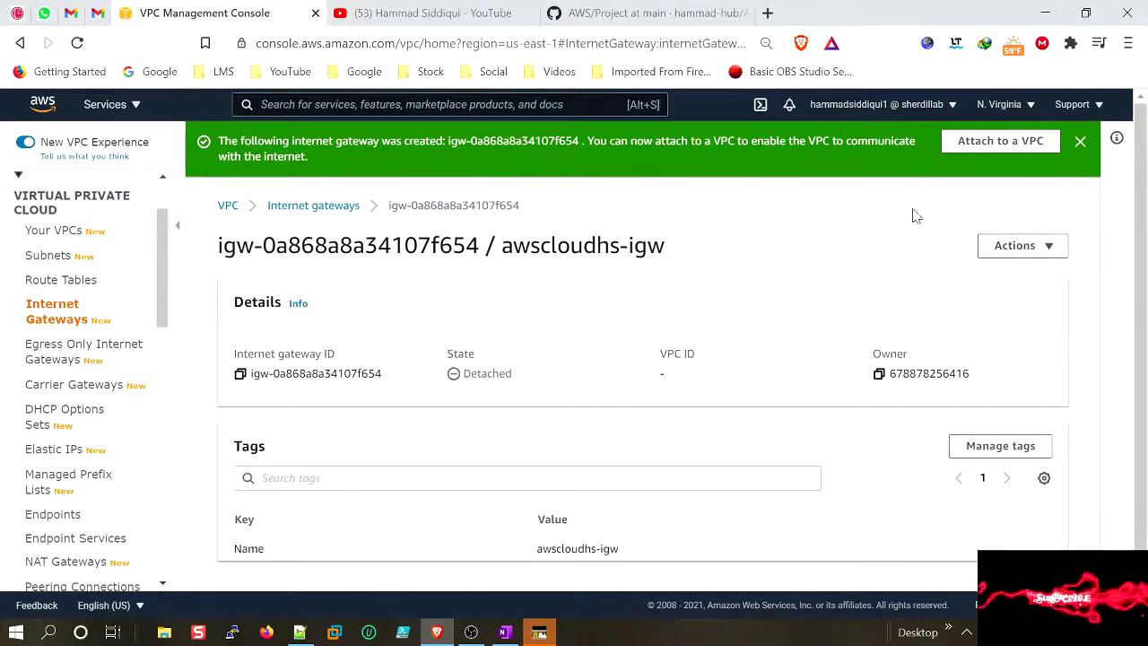
pyautogui.moveTo(218, 141); pyautogui.dragTo(389, 141)
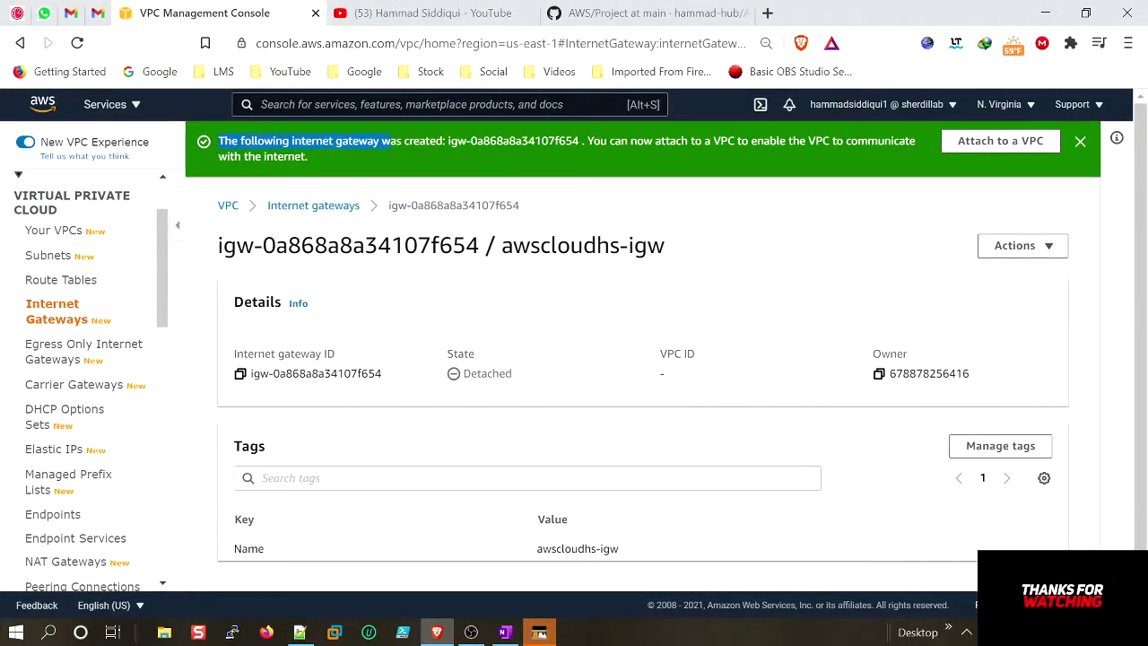
pyautogui.moveTo(475, 141); pyautogui.dragTo(578, 141)
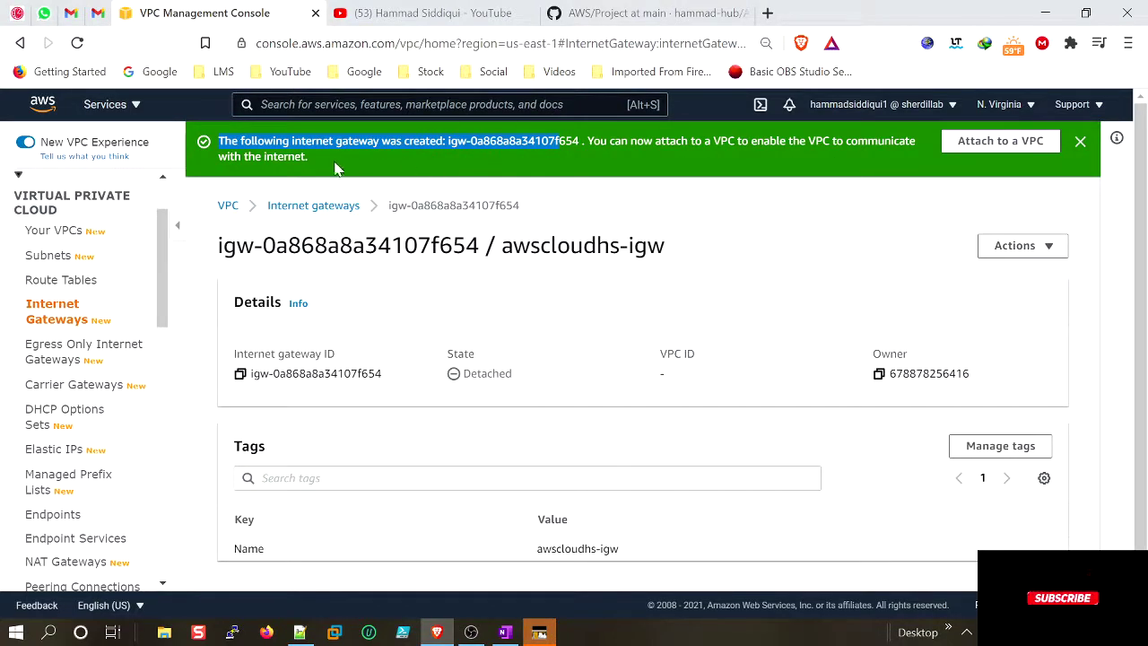
# Step: Attach the awscloudhs-igw internet gateway to awscloudhs-vpc (vpc-093b80bba6f699756)
pyautogui.click(987, 141)
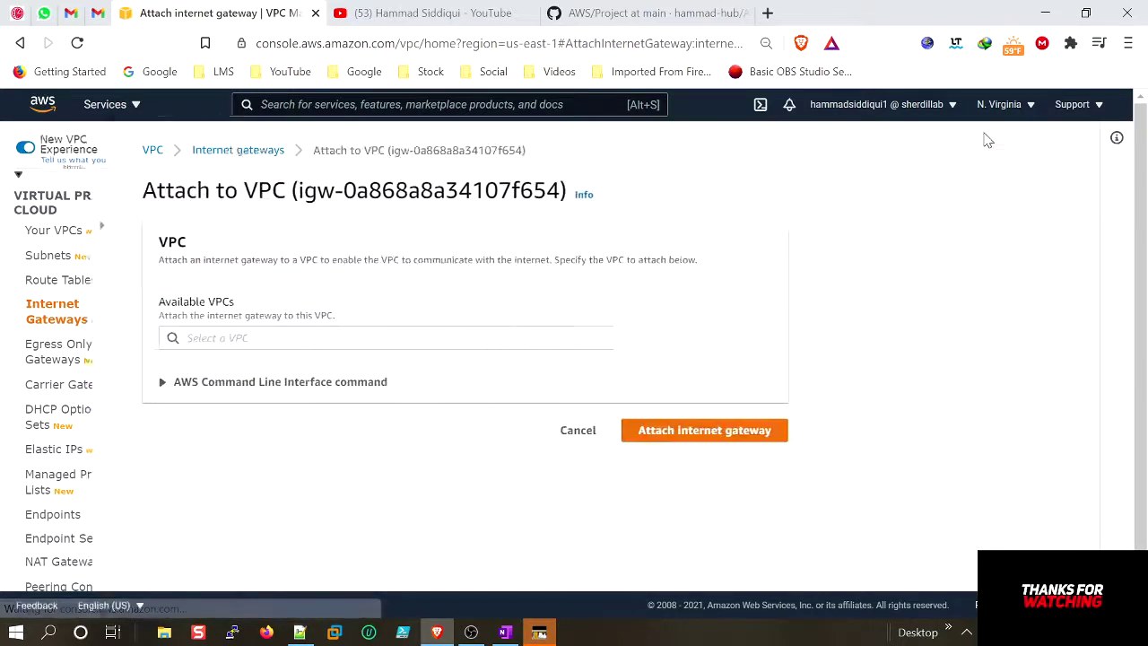
pyautogui.click(431, 336)
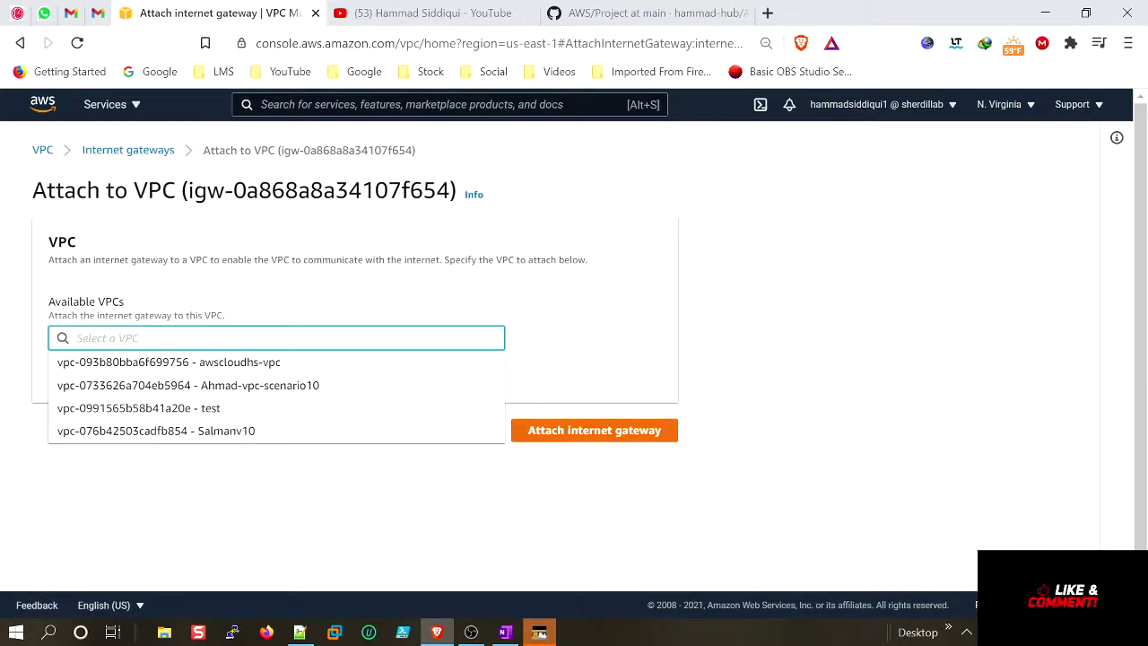
pyautogui.click(238, 363)
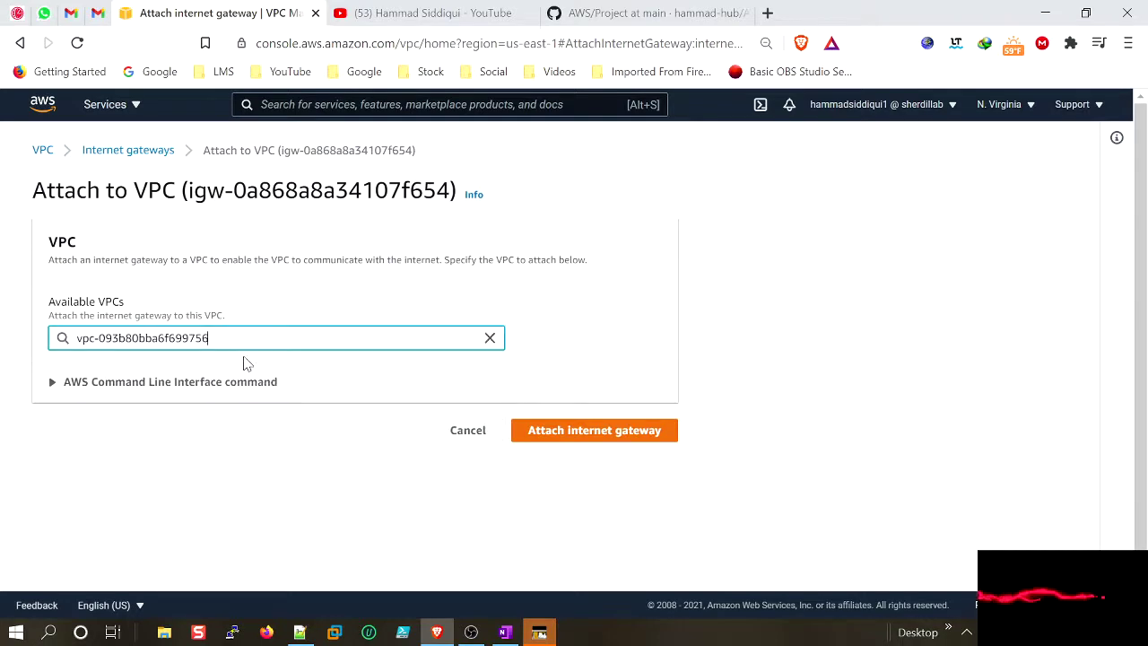
pyautogui.click(591, 431)
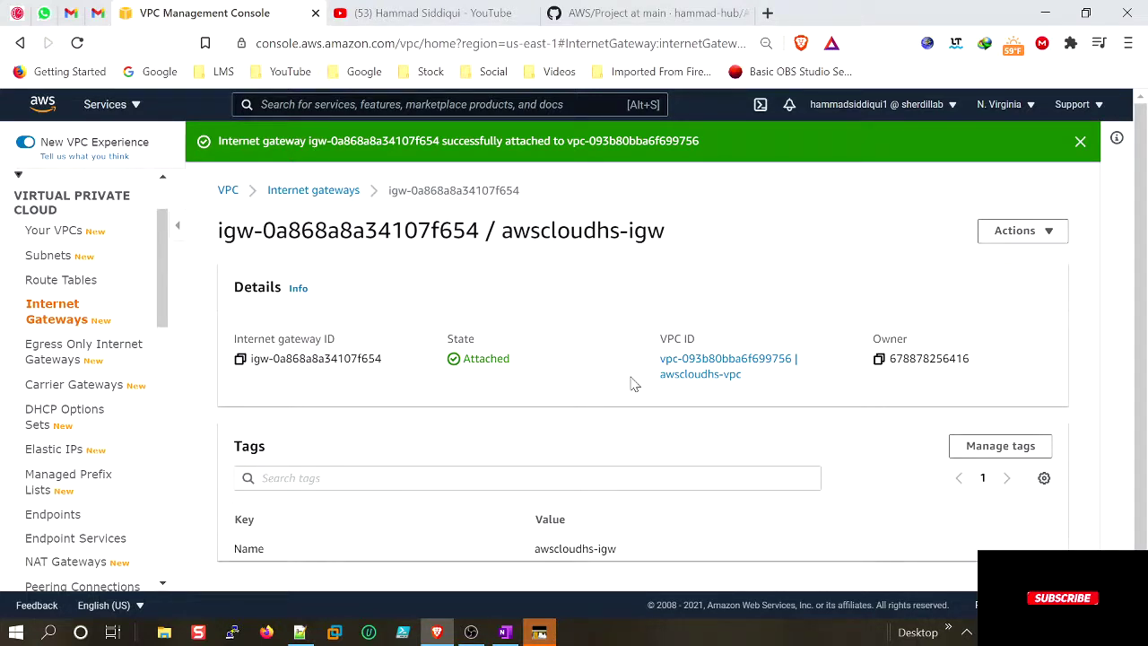
# Step: Check the route table tasks in the Notepad++ notes, then examine the subnet associations of rt-awscloudhs-private in the VPC console
pyautogui.click(299, 633)
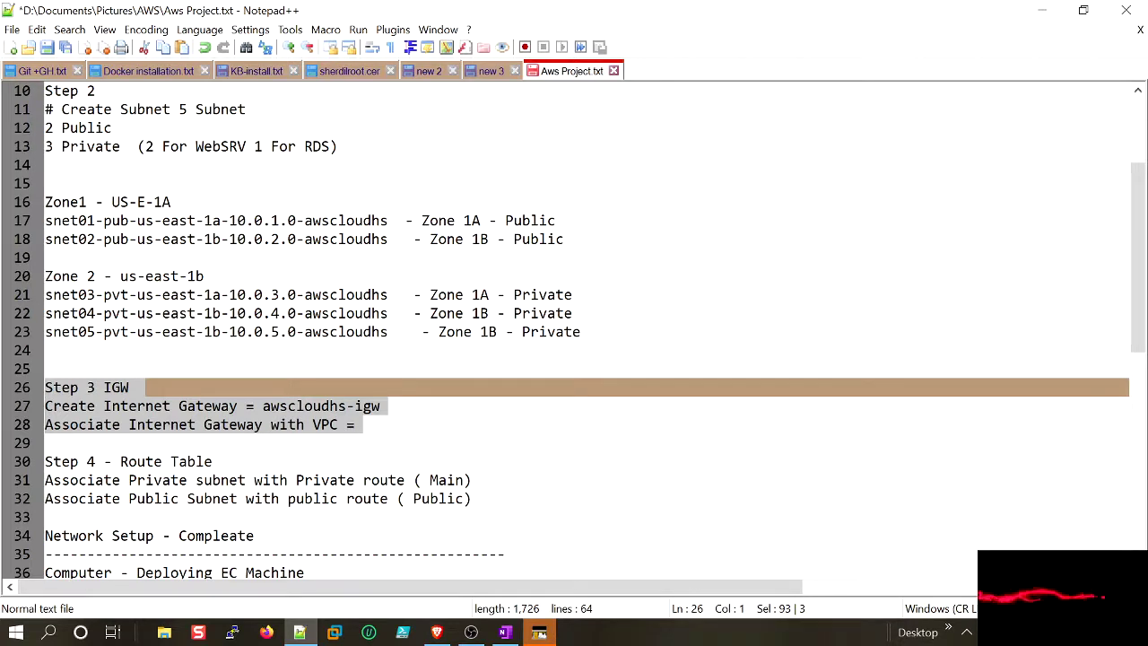
pyautogui.hotkey('alt', 'Tab')
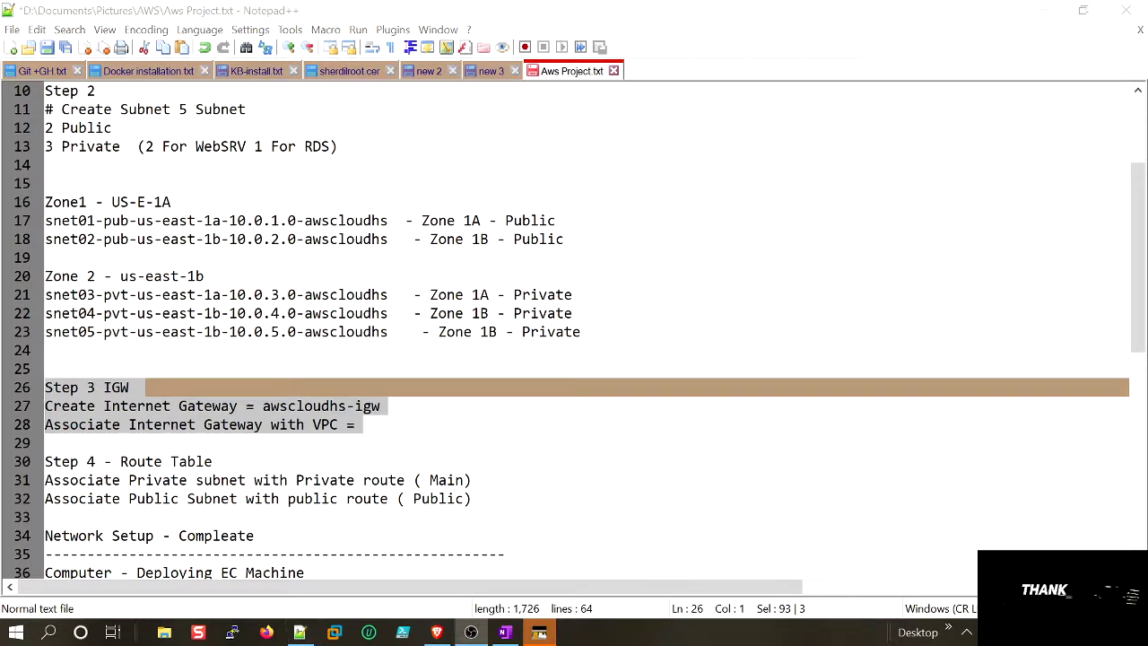
pyautogui.click(1043, 12)
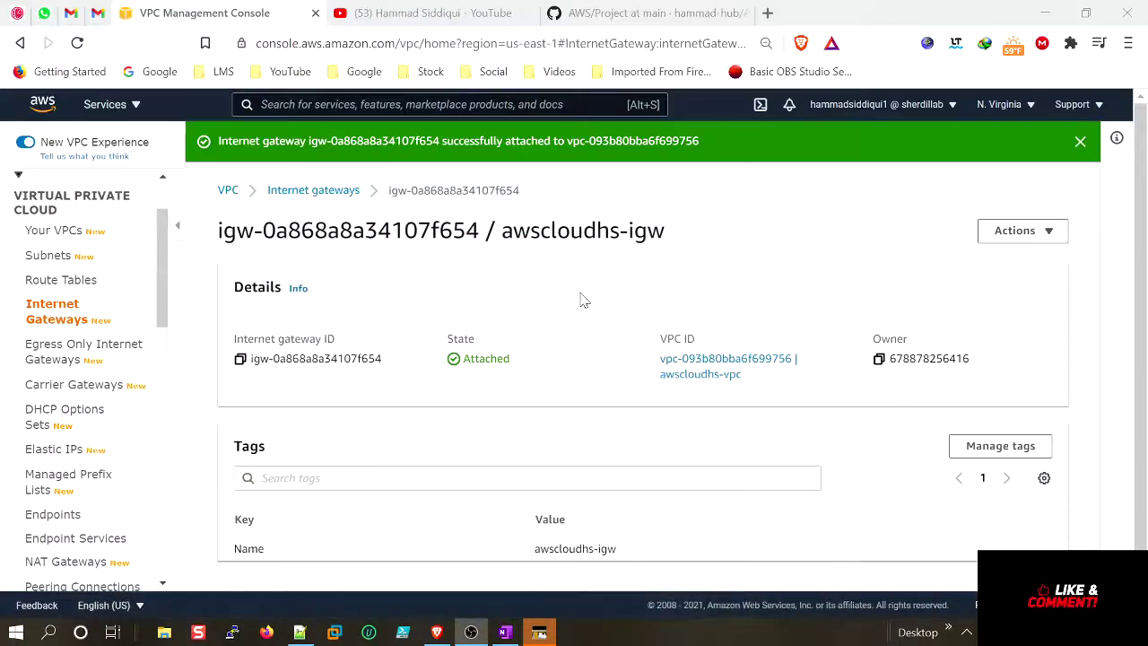
pyautogui.click(47, 279)
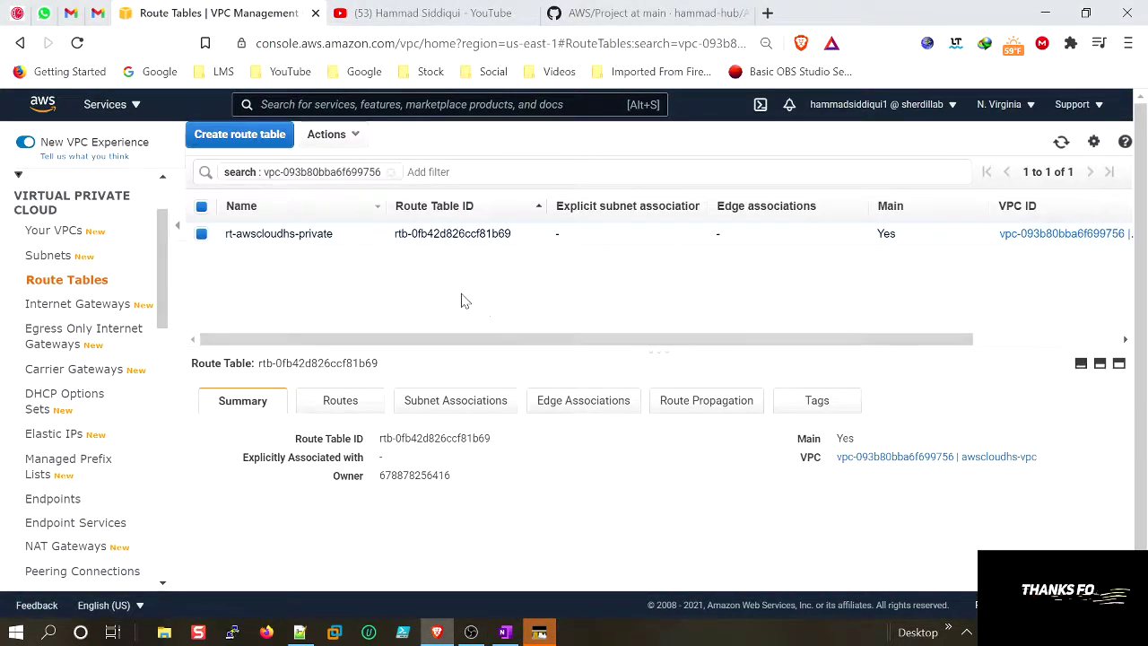
pyautogui.click(442, 413)
pyautogui.scroll(-5, 488, 464)
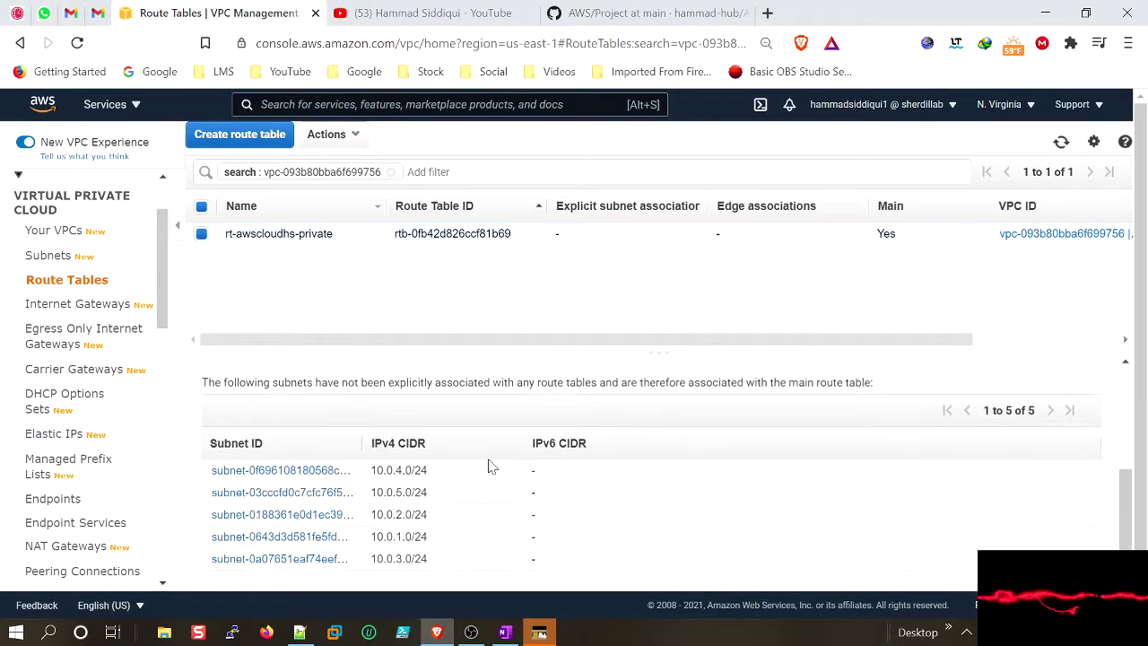
pyautogui.moveTo(202, 383); pyautogui.dragTo(701, 384)
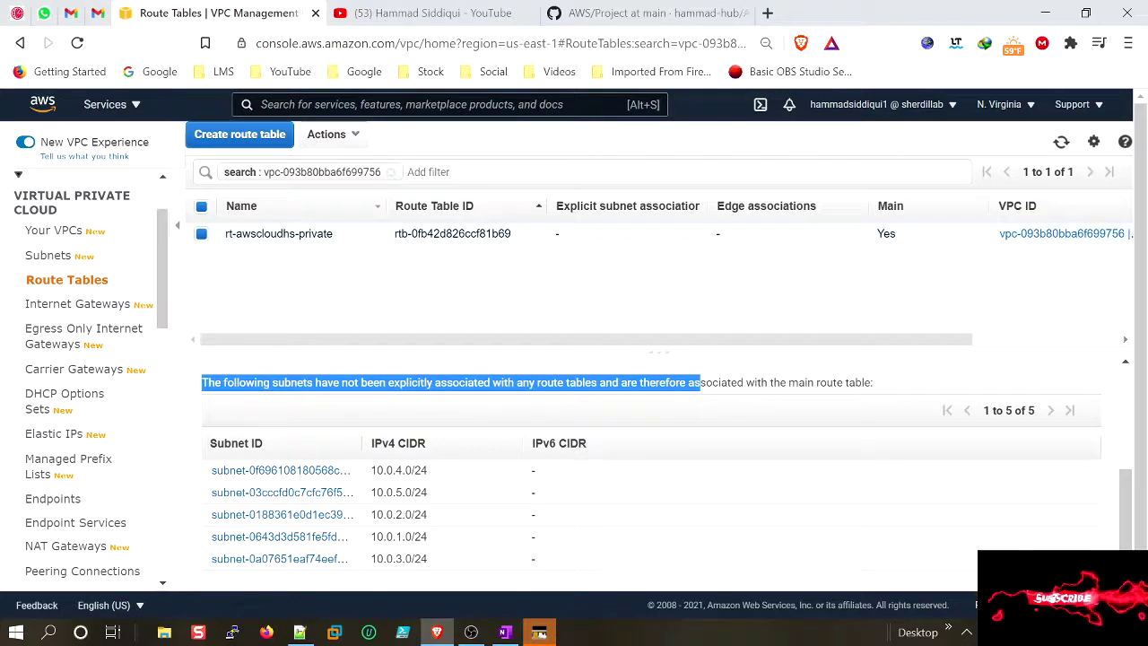
pyautogui.moveTo(884, 386); pyautogui.dragTo(643, 384)
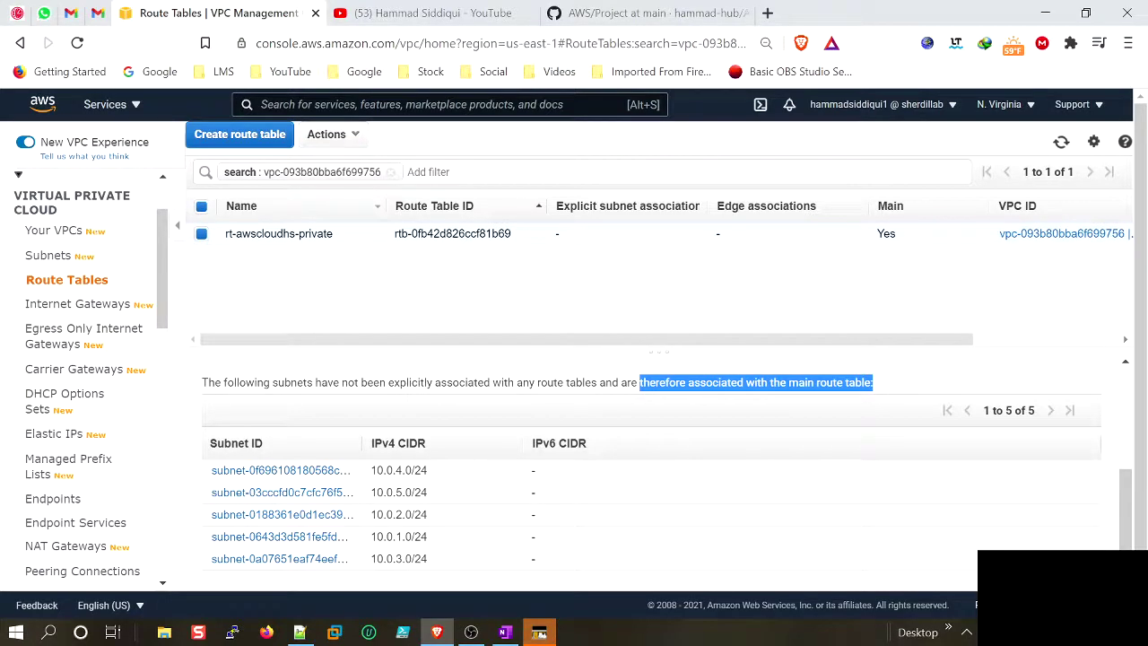
# Step: Create a route table named rt-awscloudhs-pub in awscloudhs-vpc and return to the route table list
pyautogui.click(278, 135)
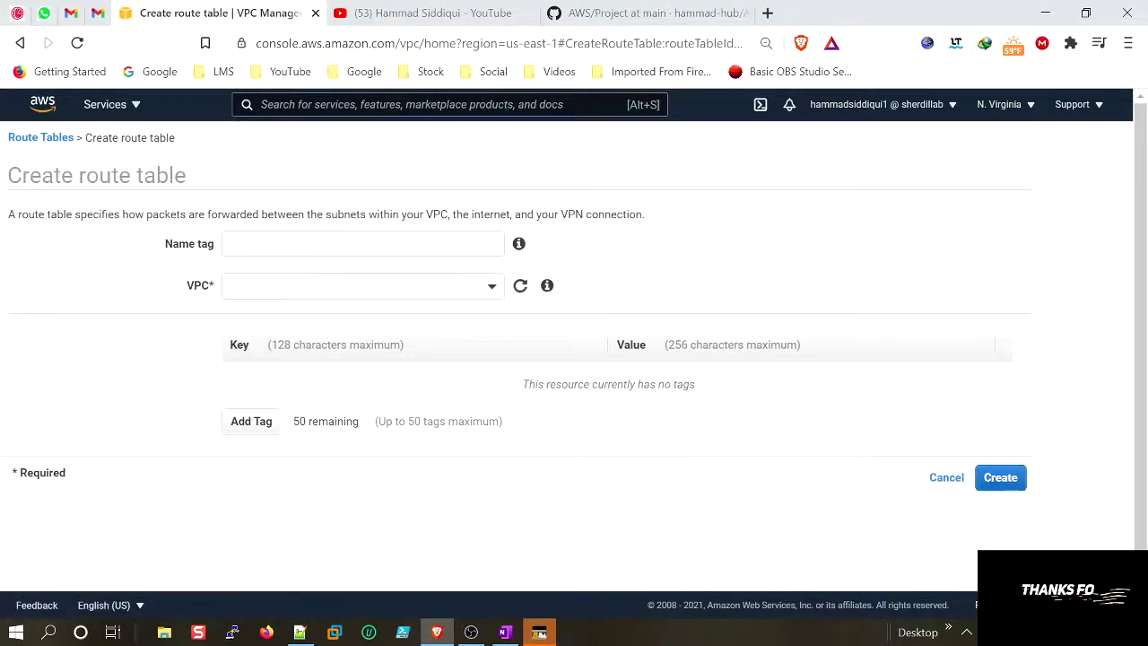
pyautogui.click(333, 237)
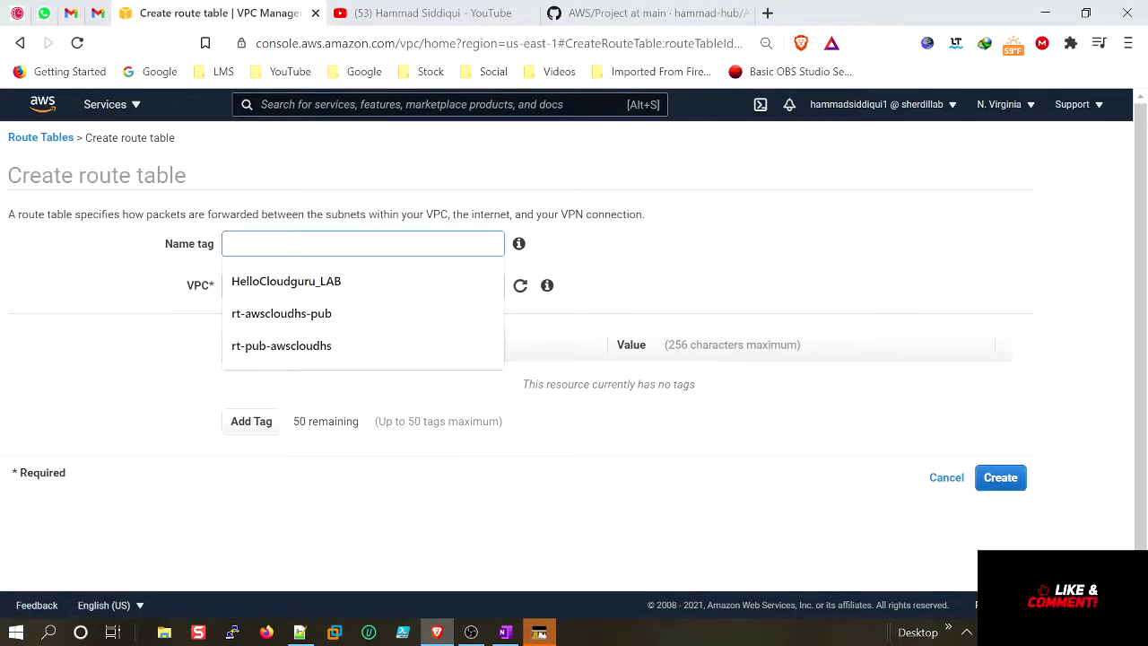
pyautogui.click(305, 320)
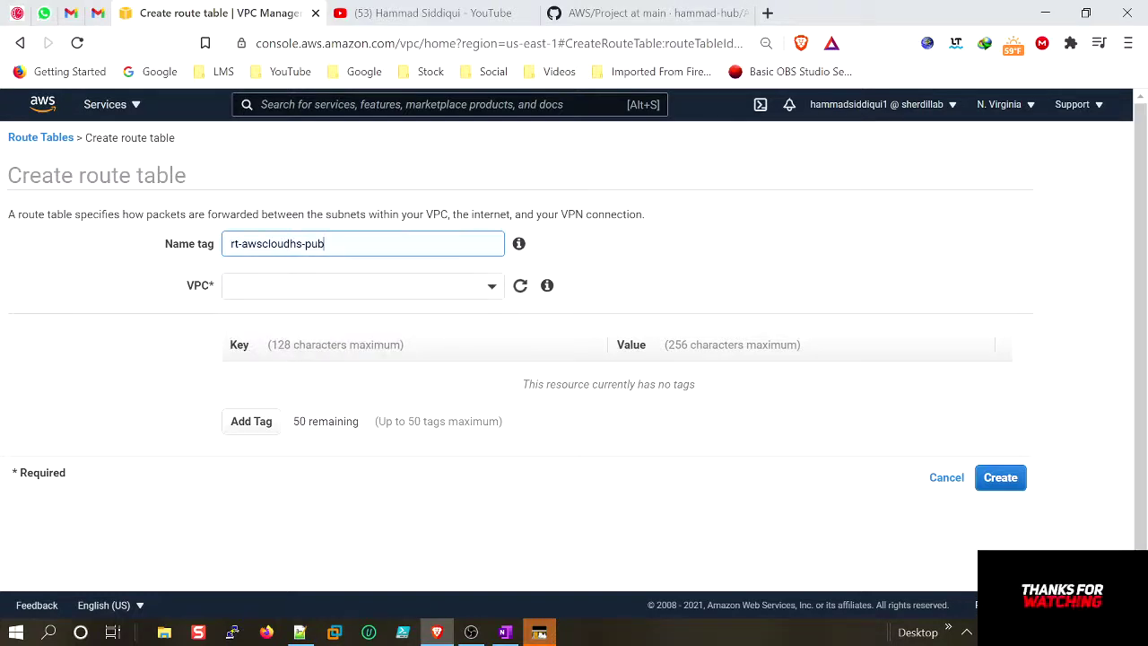
pyautogui.hotkey('ctrl', 'a')
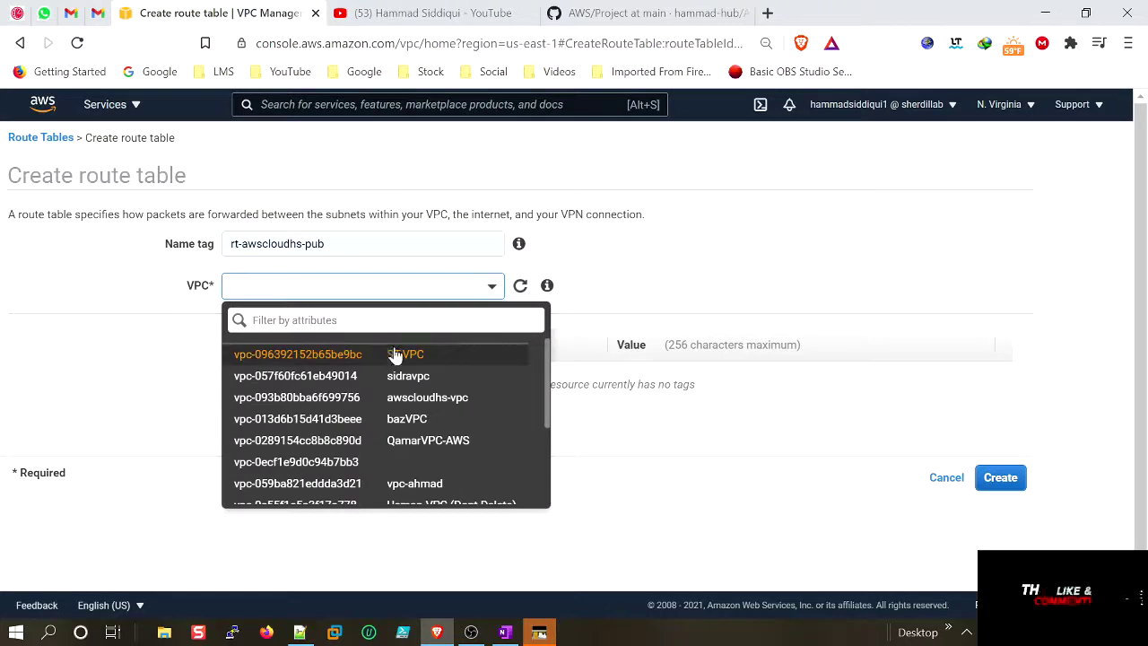
pyautogui.click(402, 399)
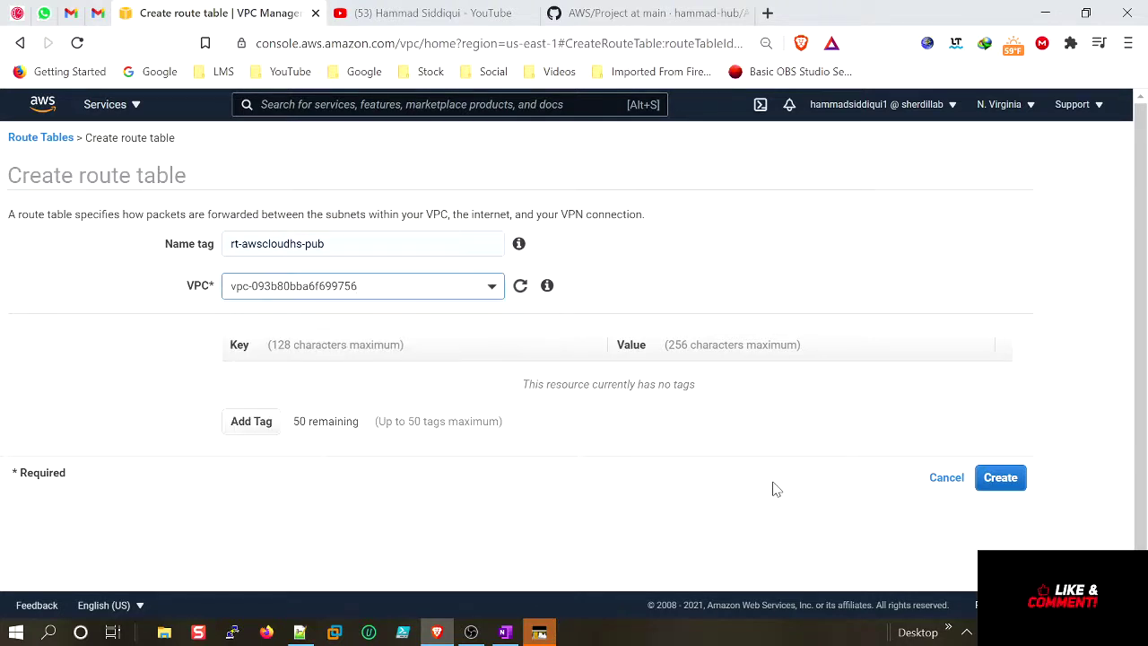
pyautogui.click(1016, 479)
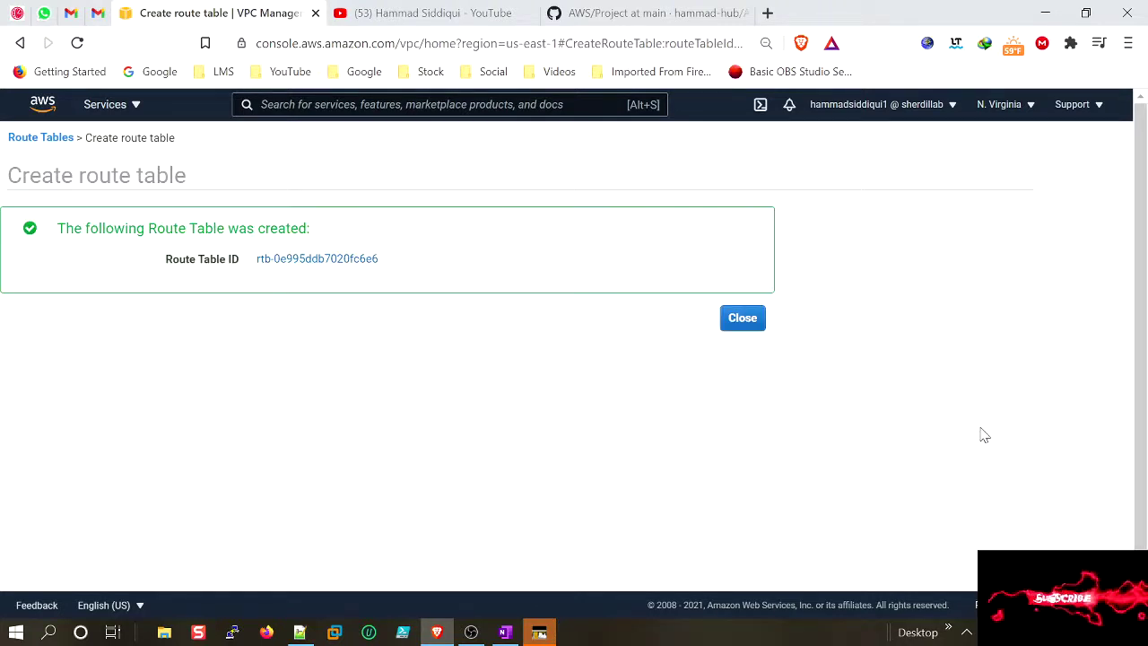
pyautogui.click(742, 319)
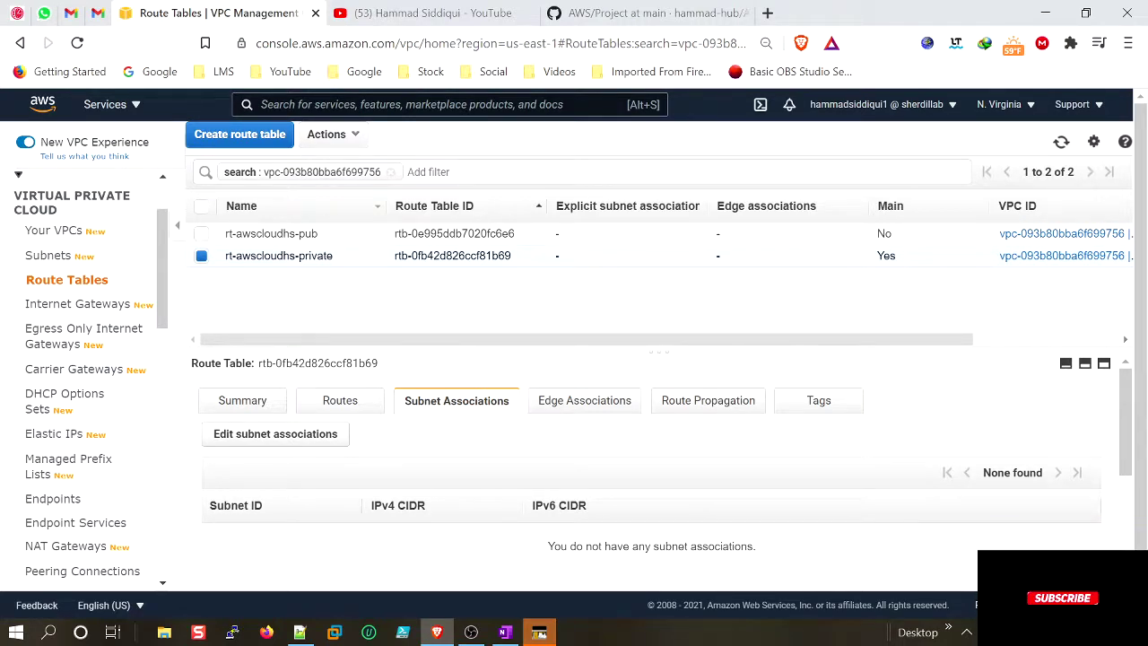
# Step: Examine the subnets not explicitly associated with rt-awscloudhs-private, widening the Subnet ID and IPv4 CIDR columns to read them
pyautogui.scroll(-3, 566, 489)
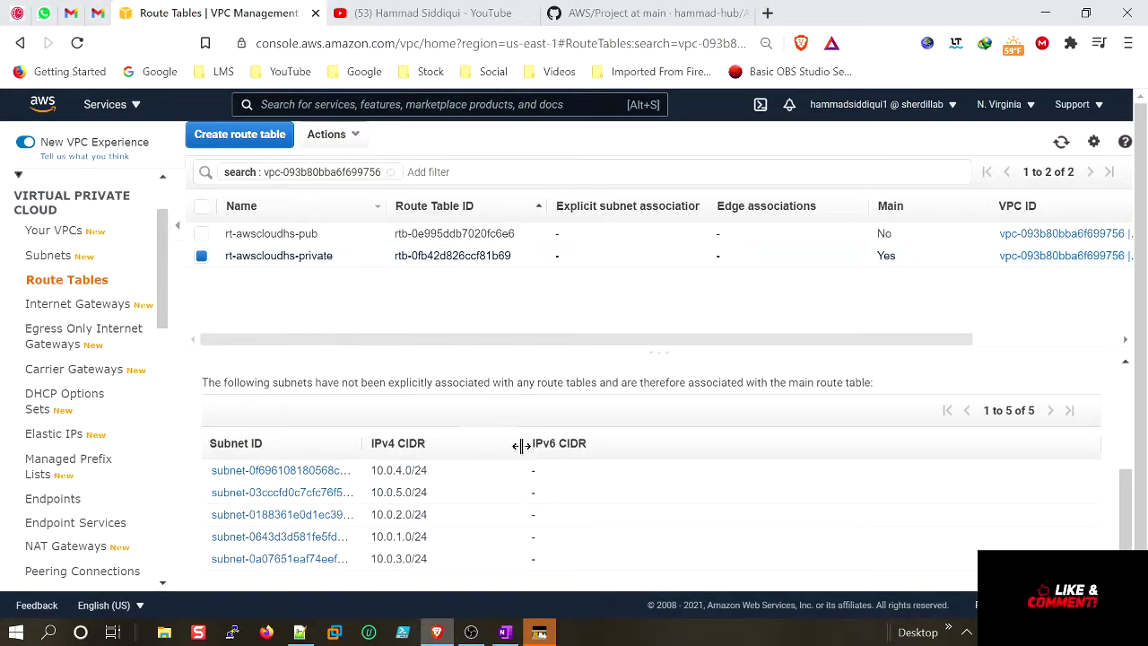
pyautogui.moveTo(536, 449); pyautogui.dragTo(603, 446)
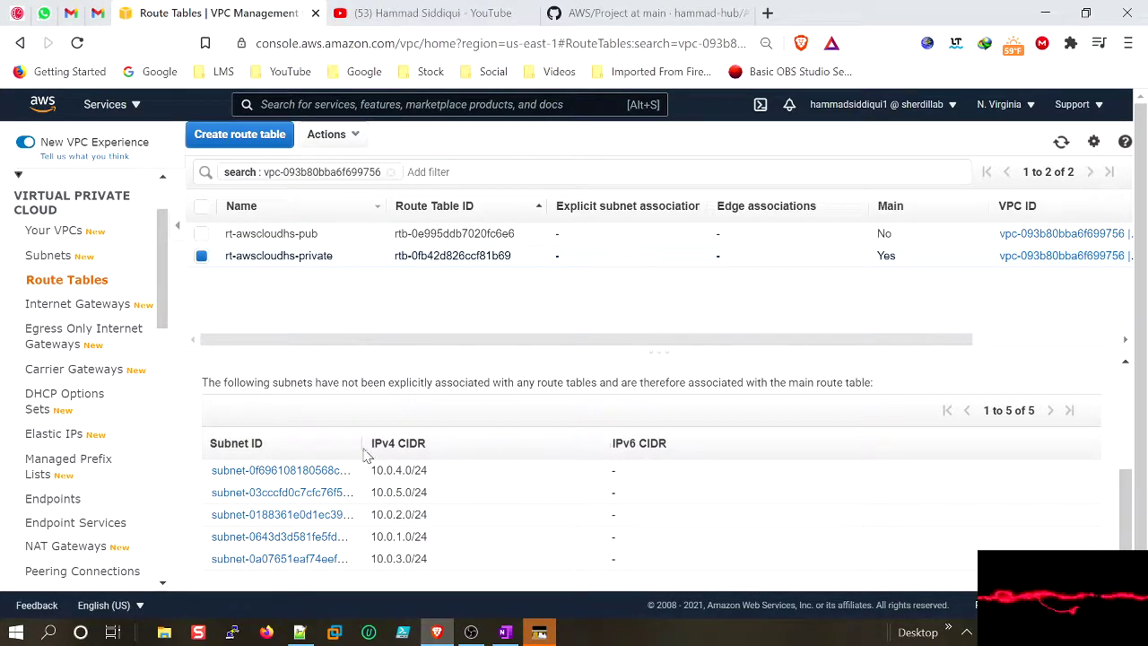
pyautogui.moveTo(362, 447); pyautogui.dragTo(536, 441)
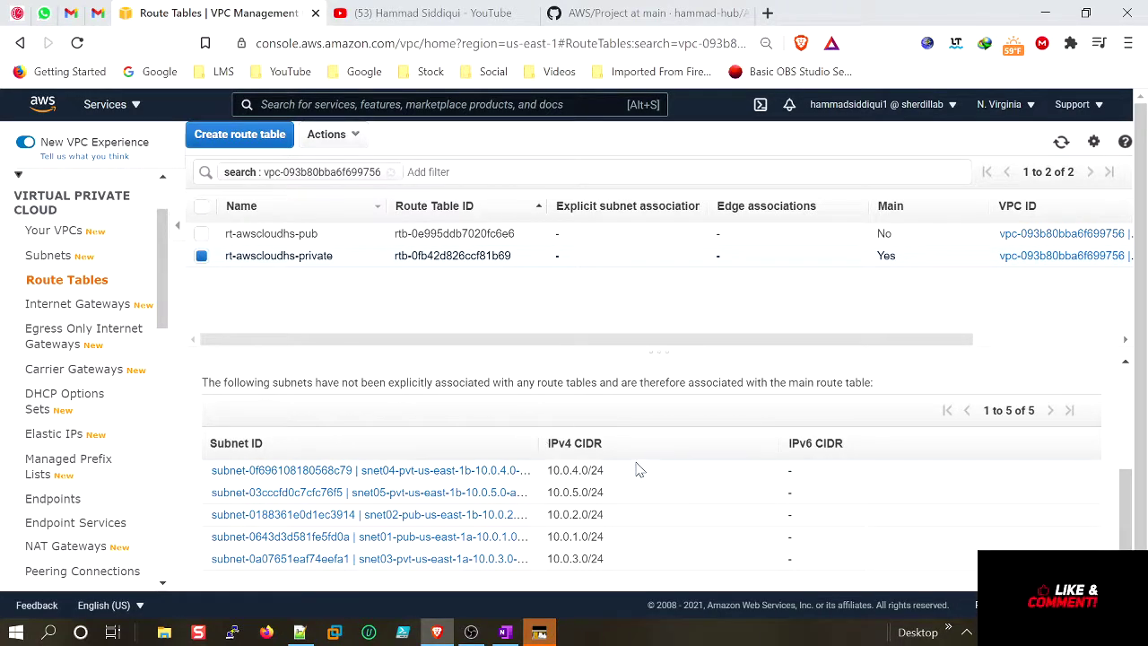
pyautogui.scroll(1, 1127, 489)
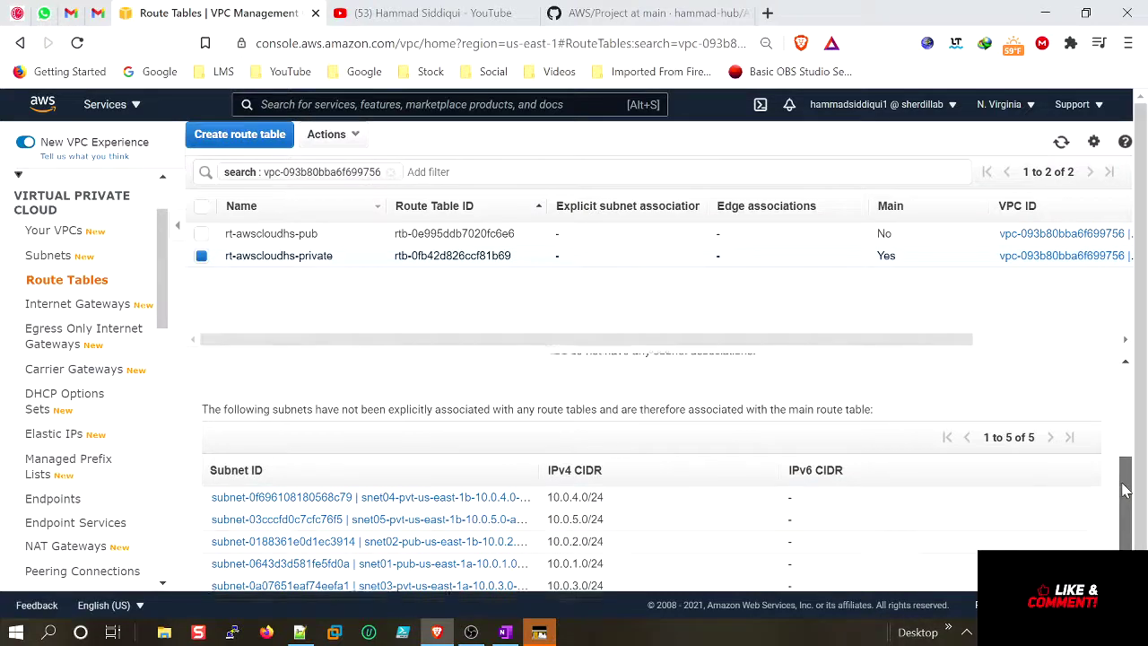
pyautogui.scroll(-1, 1127, 489)
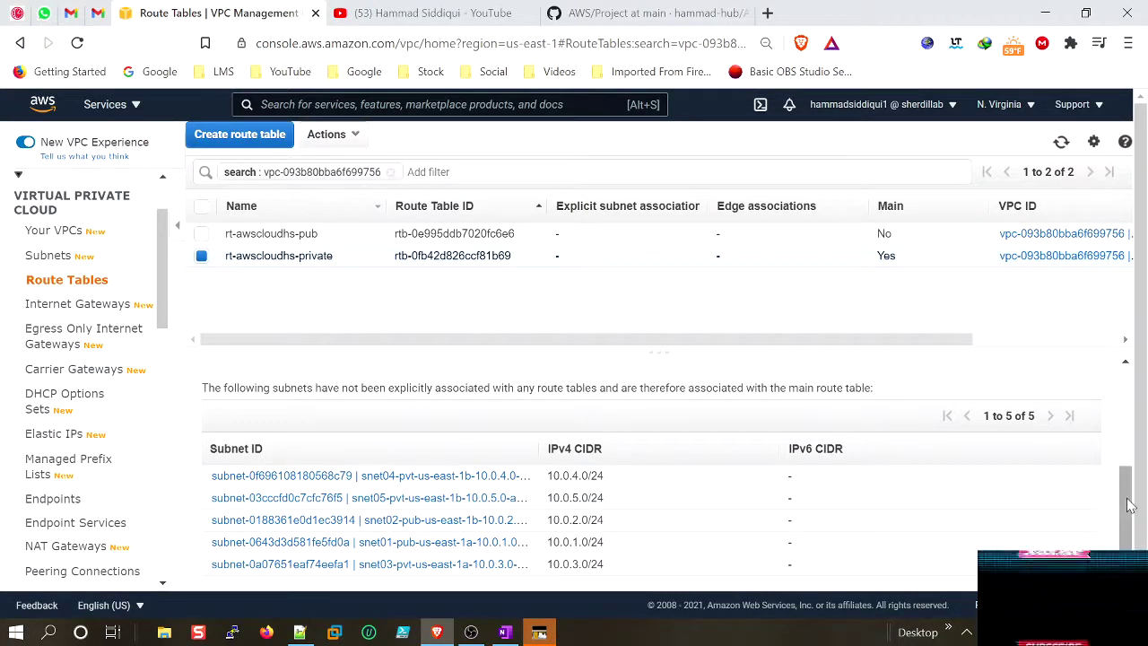
pyautogui.scroll(3, 1130, 448)
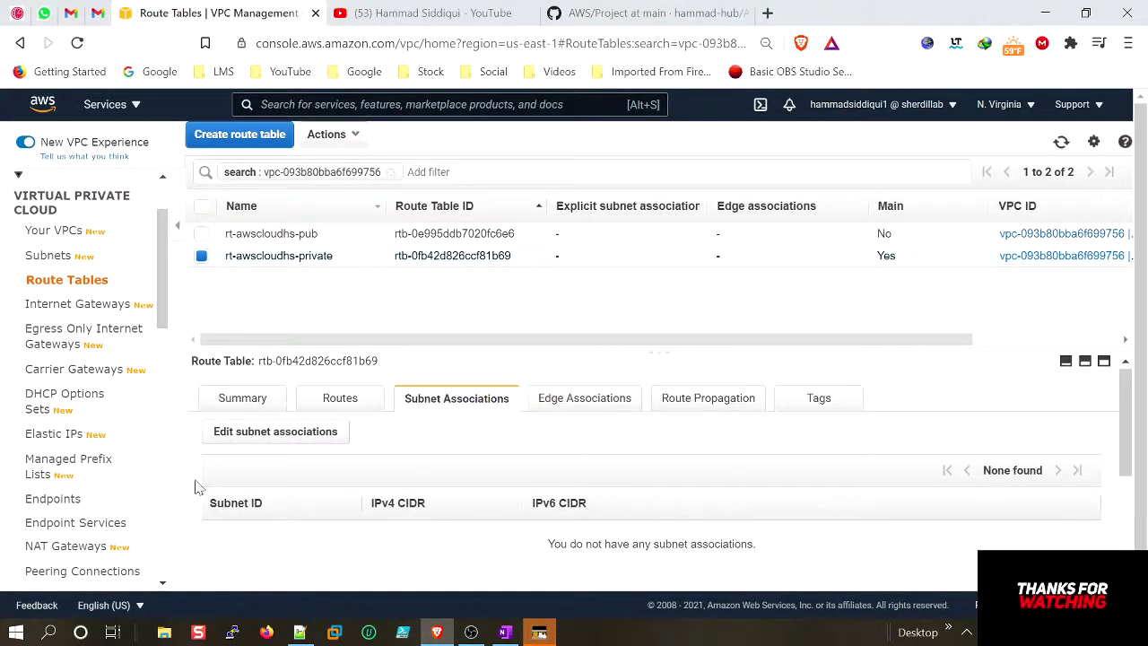
# Step: Open the subnet associations of rt-awscloudhs-private for editing and widen the Subnet ID column
pyautogui.click(303, 432)
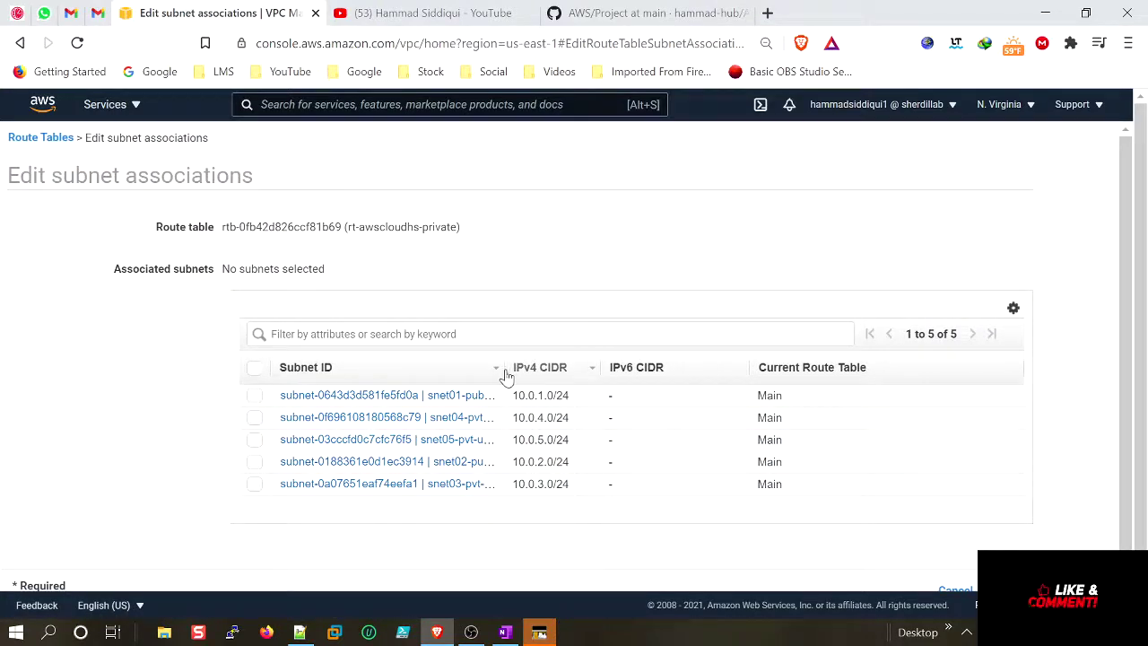
pyautogui.moveTo(504, 368); pyautogui.dragTo(571, 368)
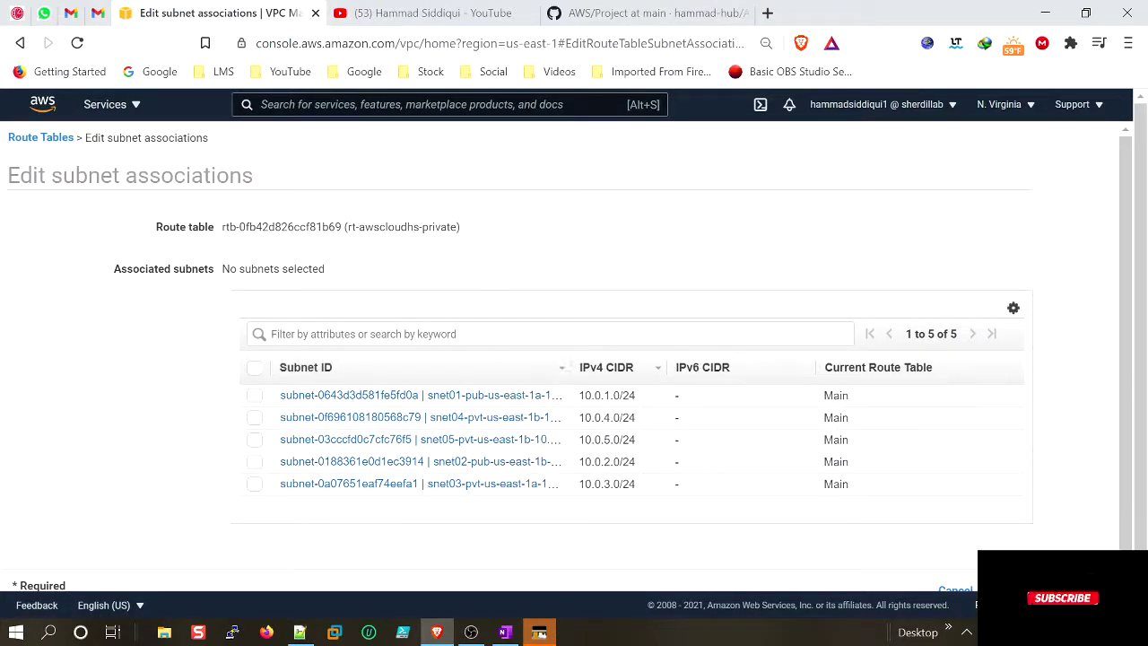
# Step: Associate the private subnets snet03, snet04 and snet05 with the rt-awscloudhs-private route table and save the associations
pyautogui.moveTo(450, 227); pyautogui.dragTo(348, 227)
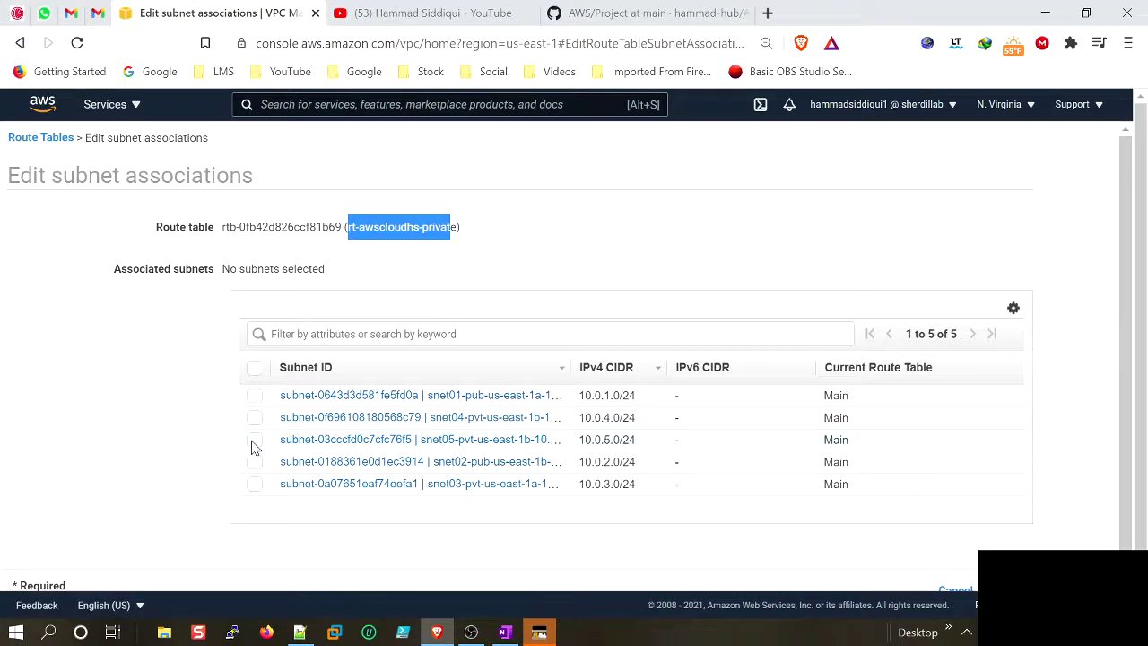
pyautogui.click(504, 381)
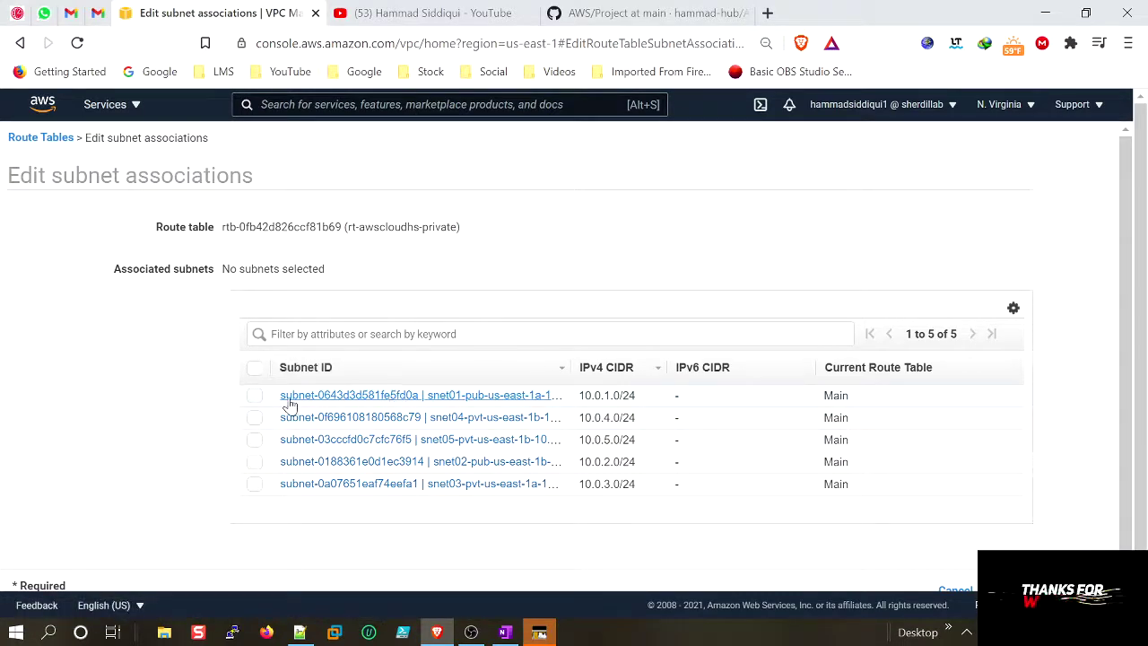
pyautogui.click(256, 418)
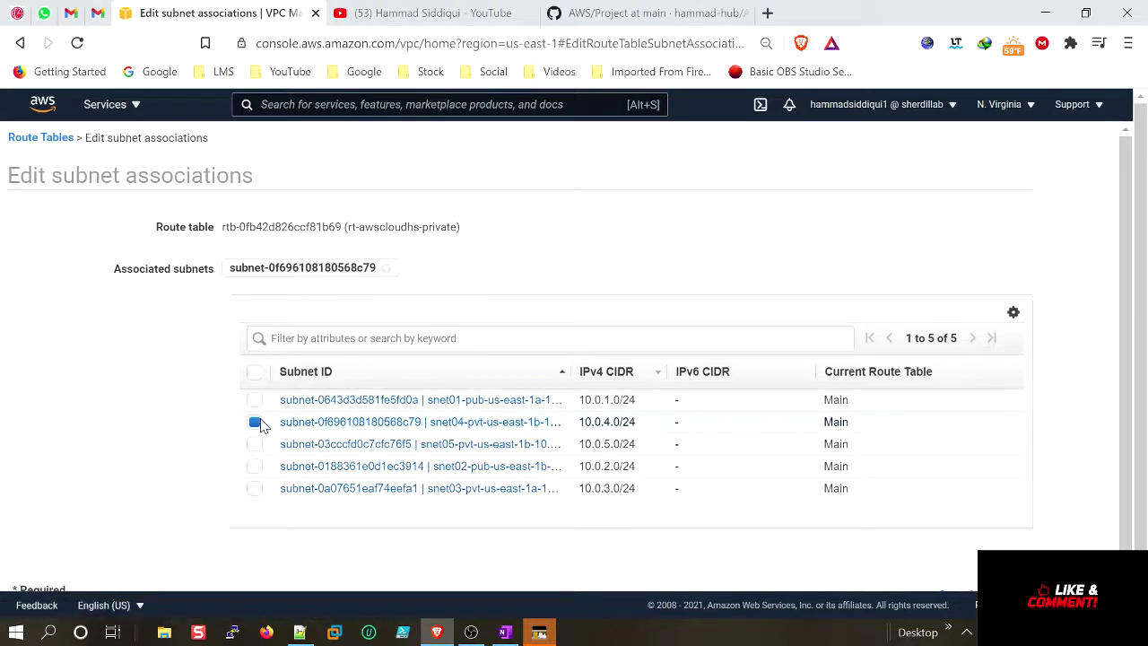
pyautogui.click(256, 447)
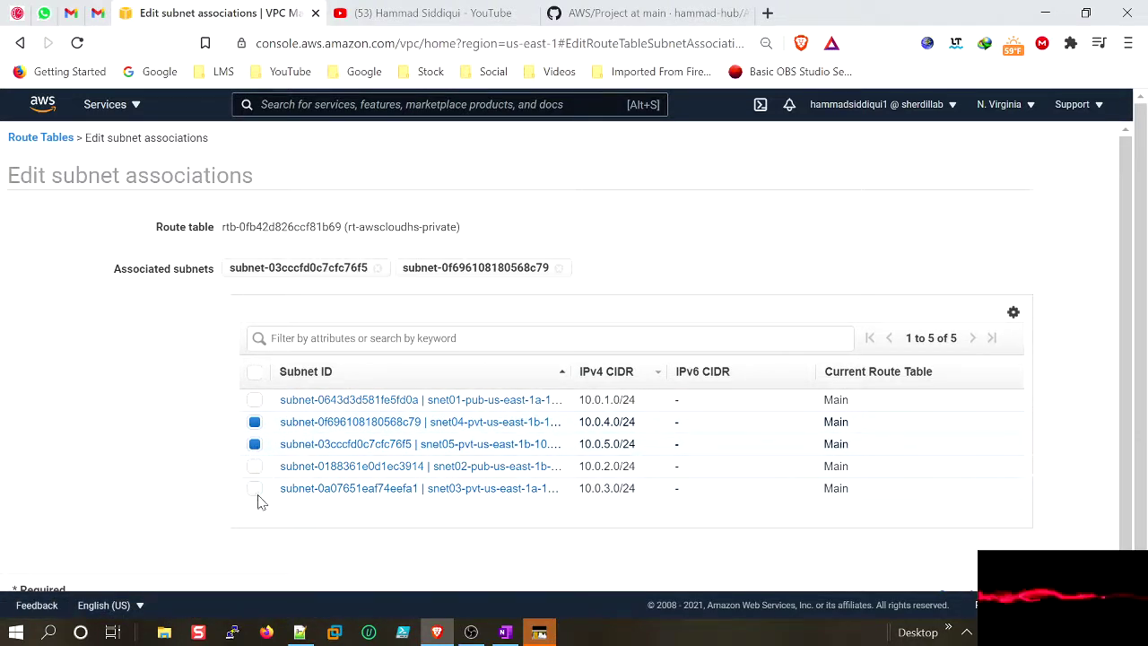
pyautogui.click(255, 489)
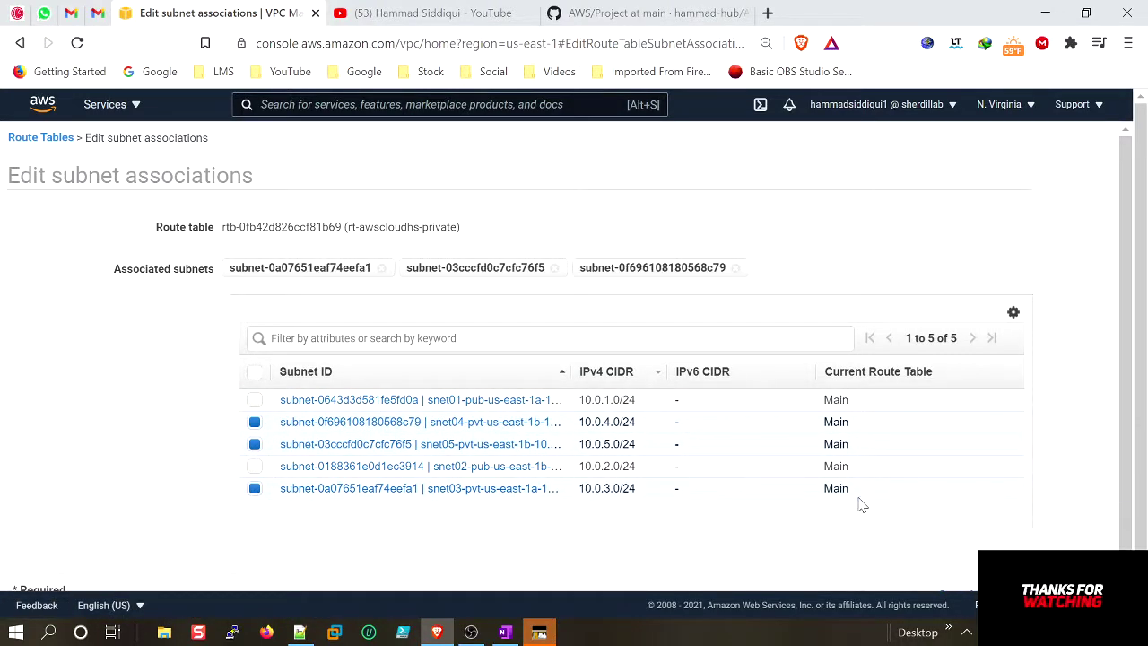
pyautogui.scroll(-1, 897, 502)
pyautogui.click(1005, 549)
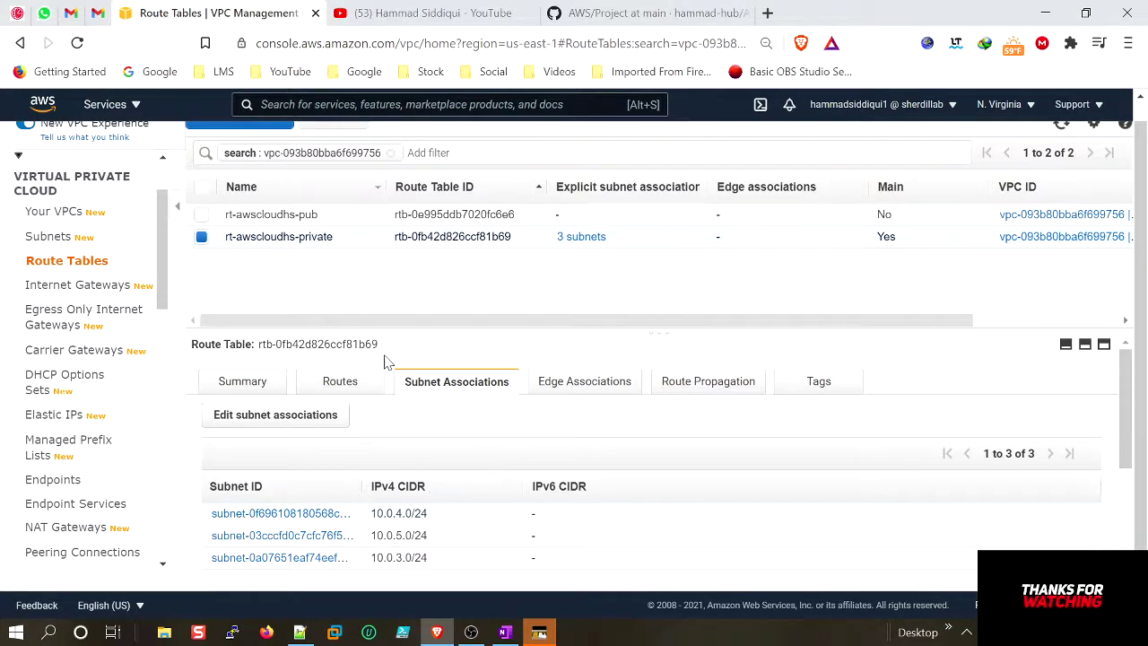
# Step: Review the subnet associations of rt-awscloudhs-private, including its association editor, and return to the route table list
pyautogui.scroll(-2, 377, 448)
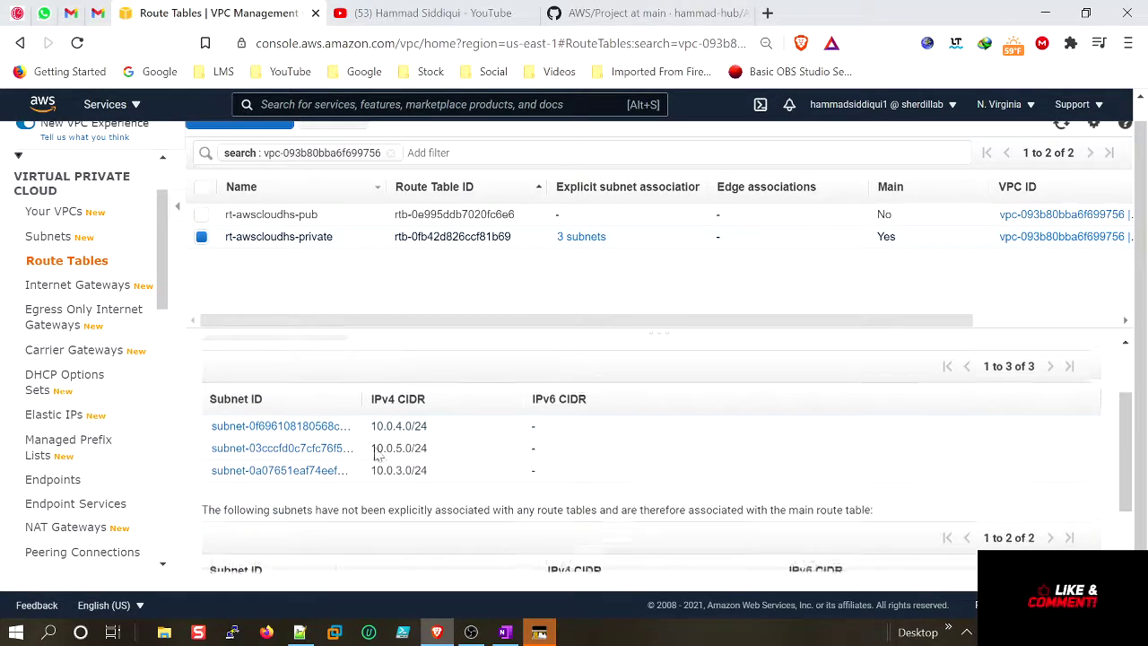
pyautogui.scroll(3, 473, 502)
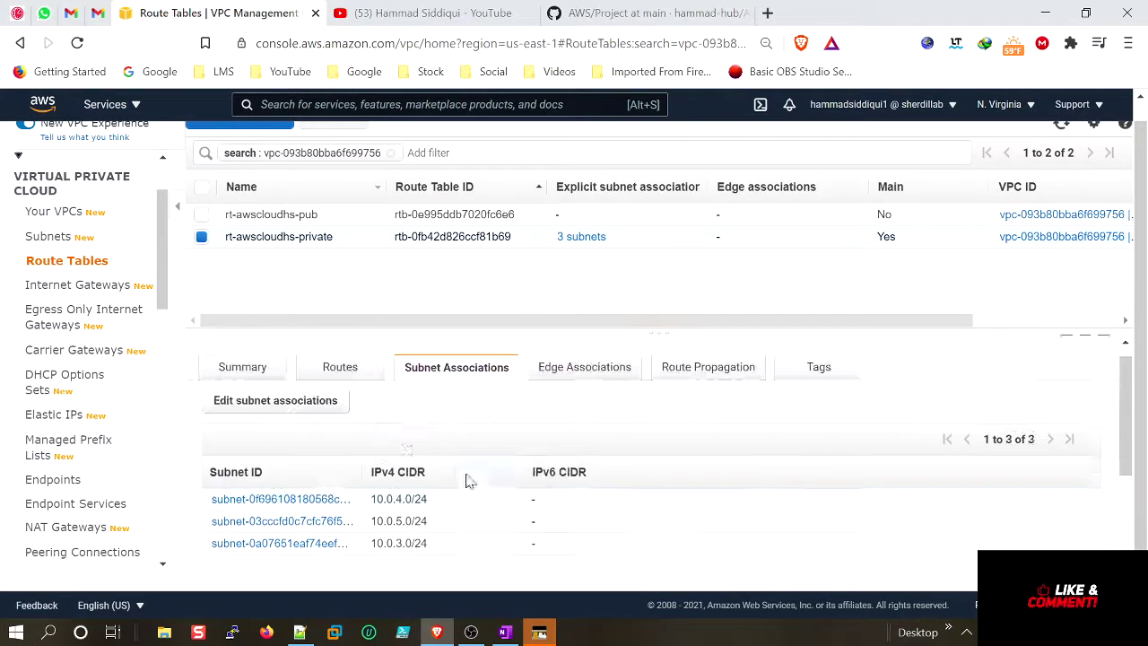
pyautogui.click(285, 417)
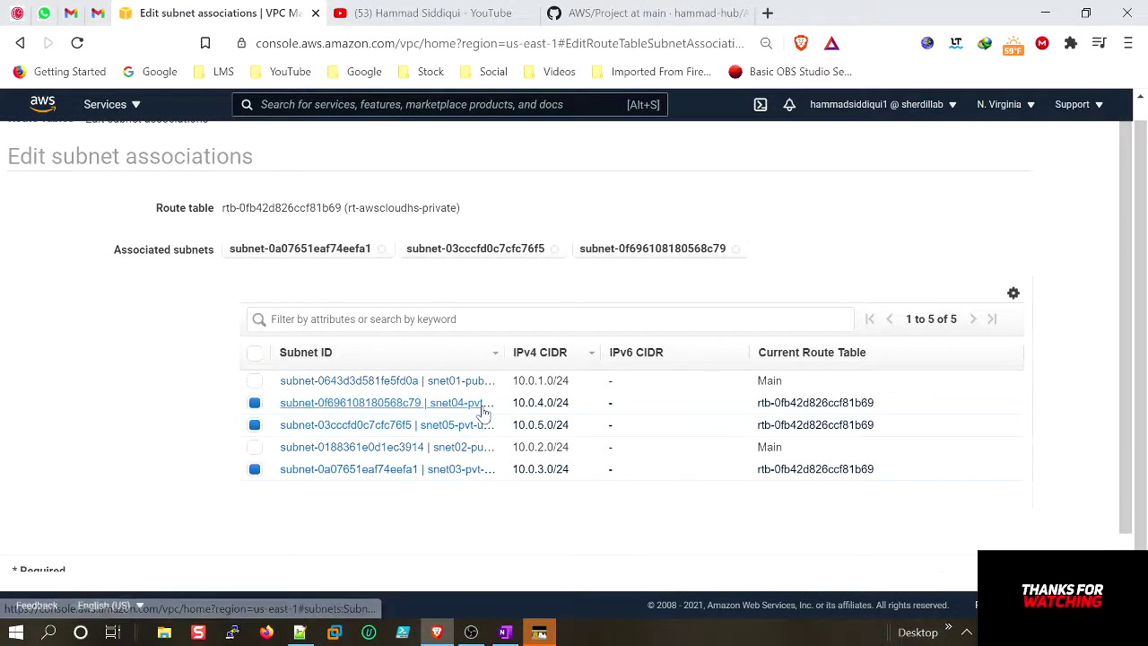
pyautogui.scroll(1, 477, 410)
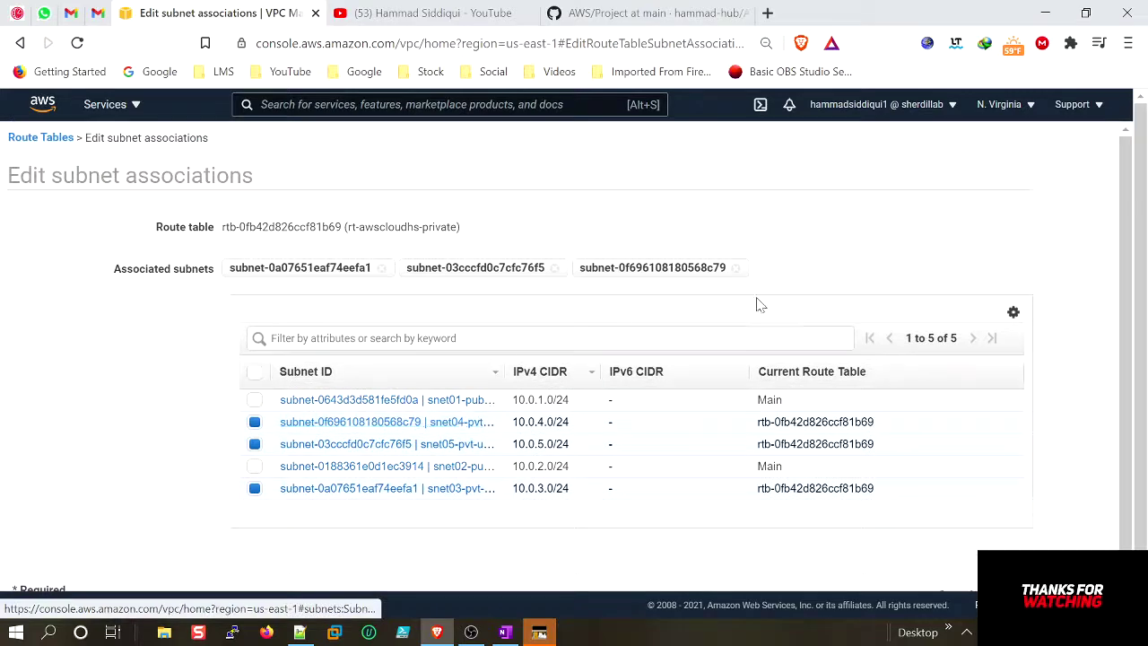
pyautogui.click(54, 137)
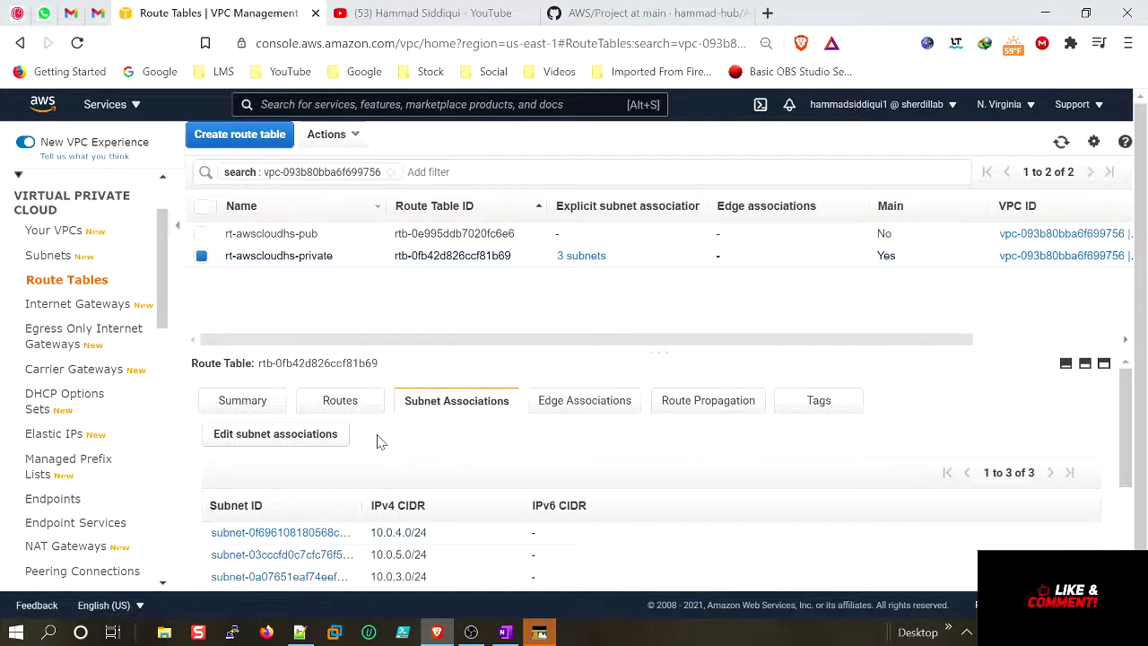
# Step: Associate the public subnets snet01 and snet02 with the rt-awscloudhs-pub route table and save the associations
pyautogui.click(202, 234)
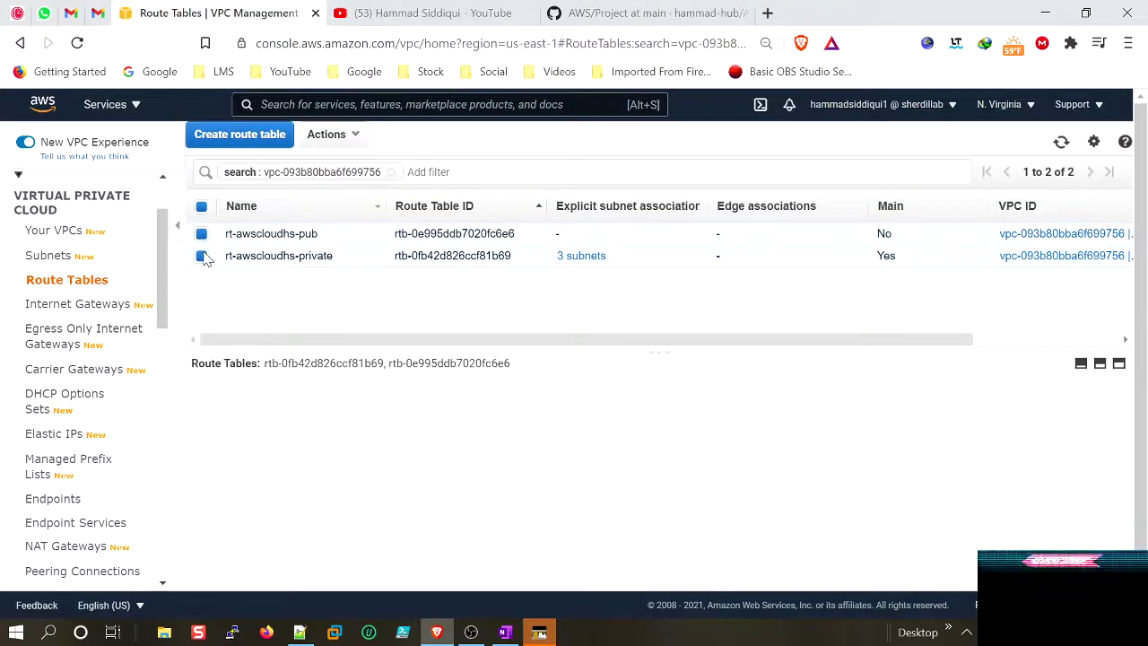
pyautogui.click(203, 257)
pyautogui.scroll(-1, 523, 333)
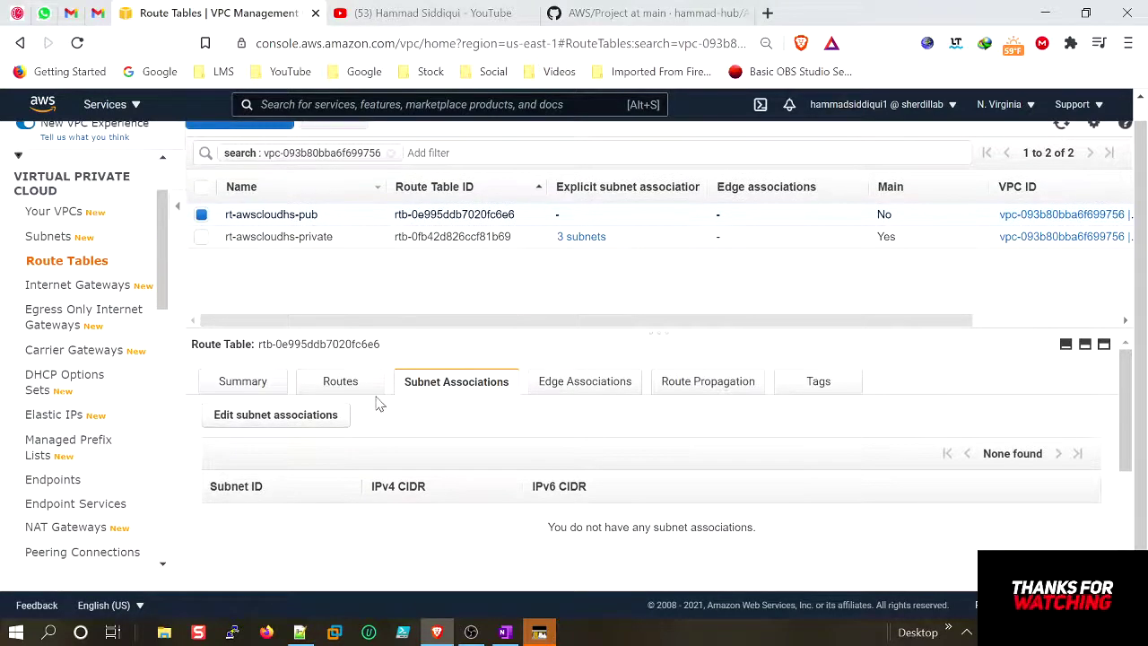
pyautogui.click(319, 415)
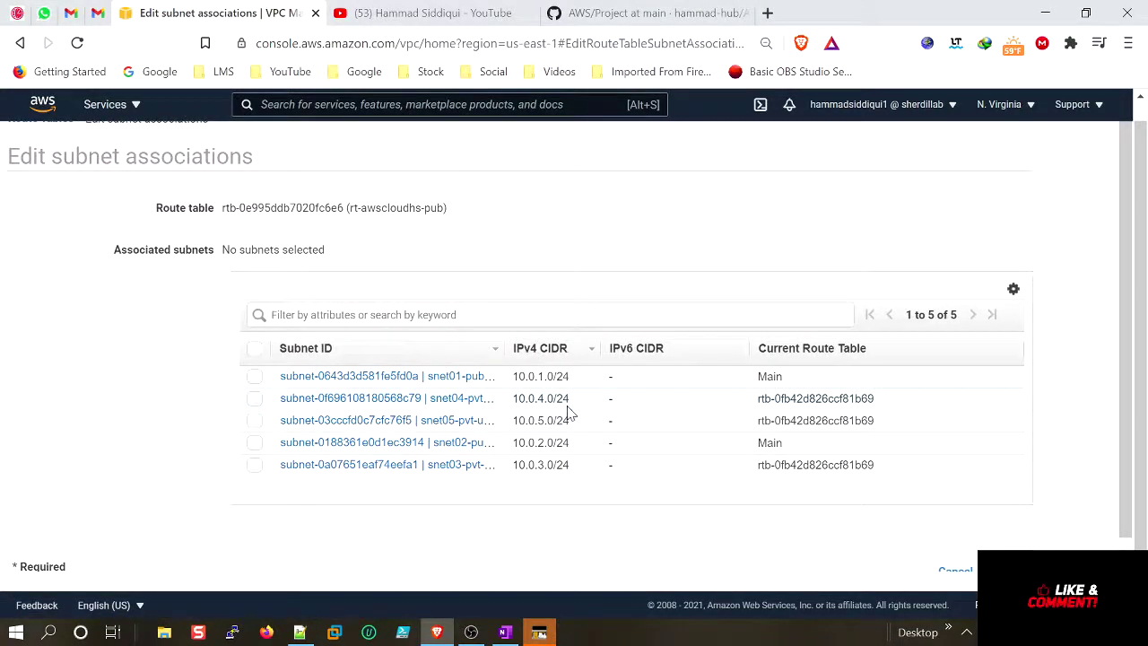
pyautogui.moveTo(502, 348); pyautogui.dragTo(592, 347)
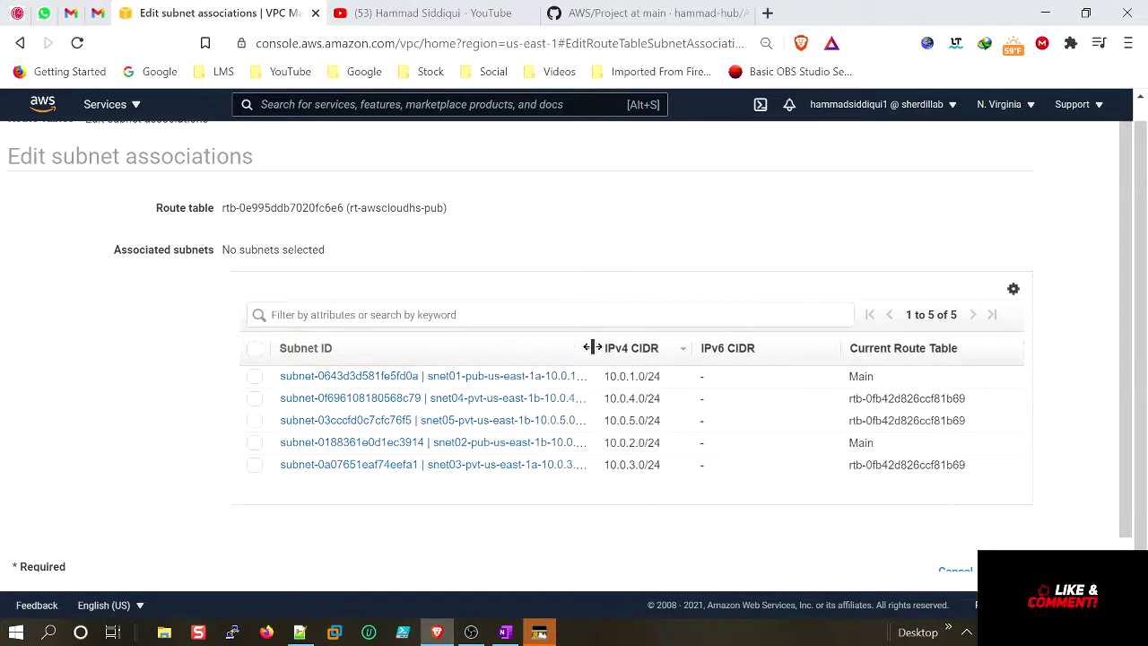
pyautogui.click(255, 445)
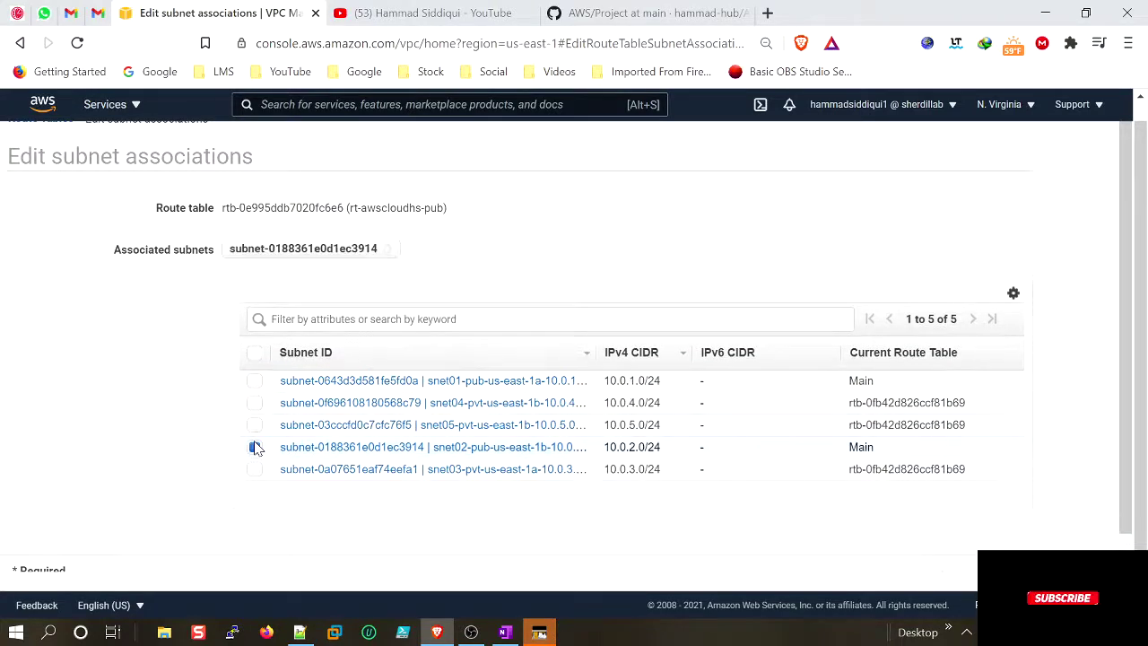
pyautogui.click(255, 383)
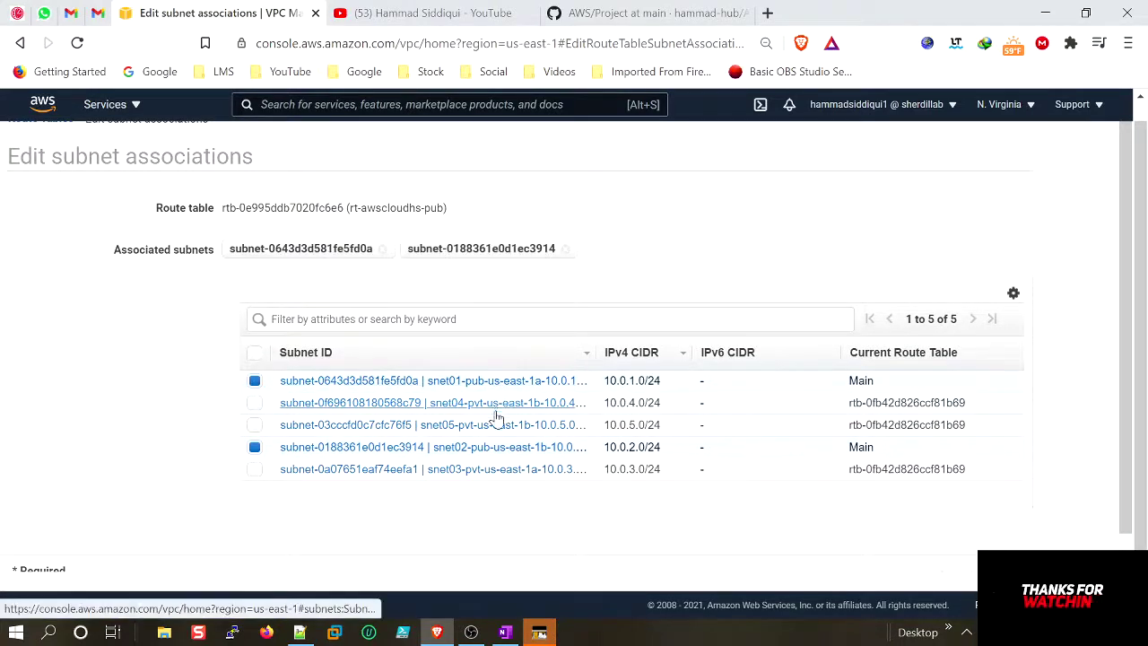
pyautogui.scroll(-1, 1105, 527)
pyautogui.click(1006, 544)
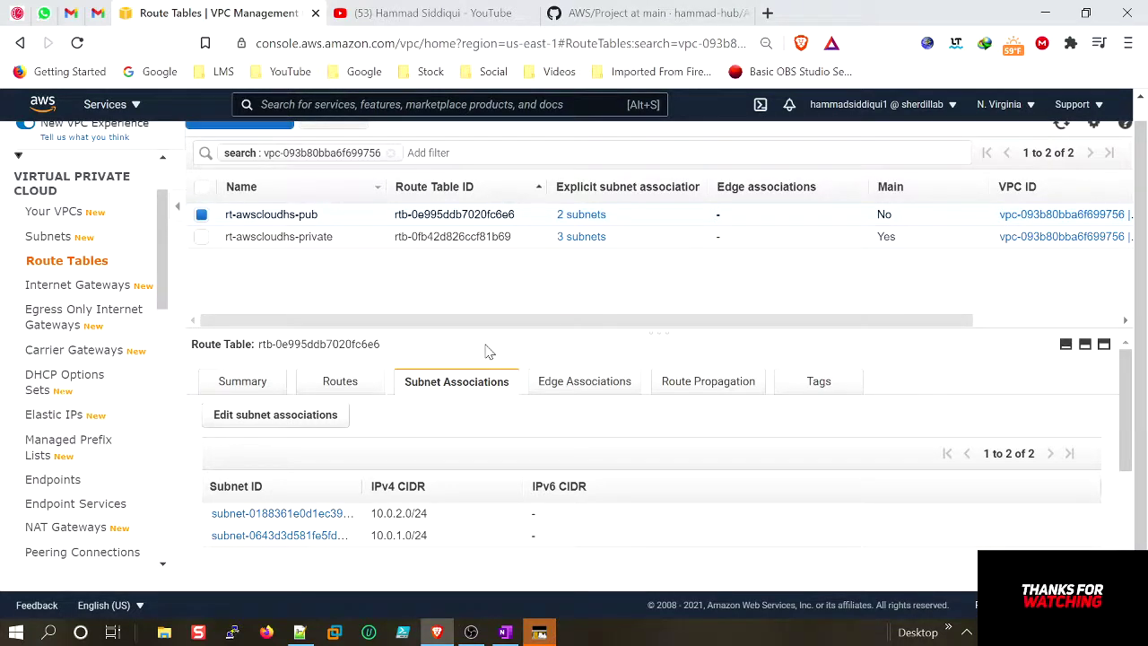
# Step: Add a 0.0.0.0/0 route targeting the awscloudhs-igw internet gateway to the rt-awscloudhs-pub route table and save it
pyautogui.click(342, 384)
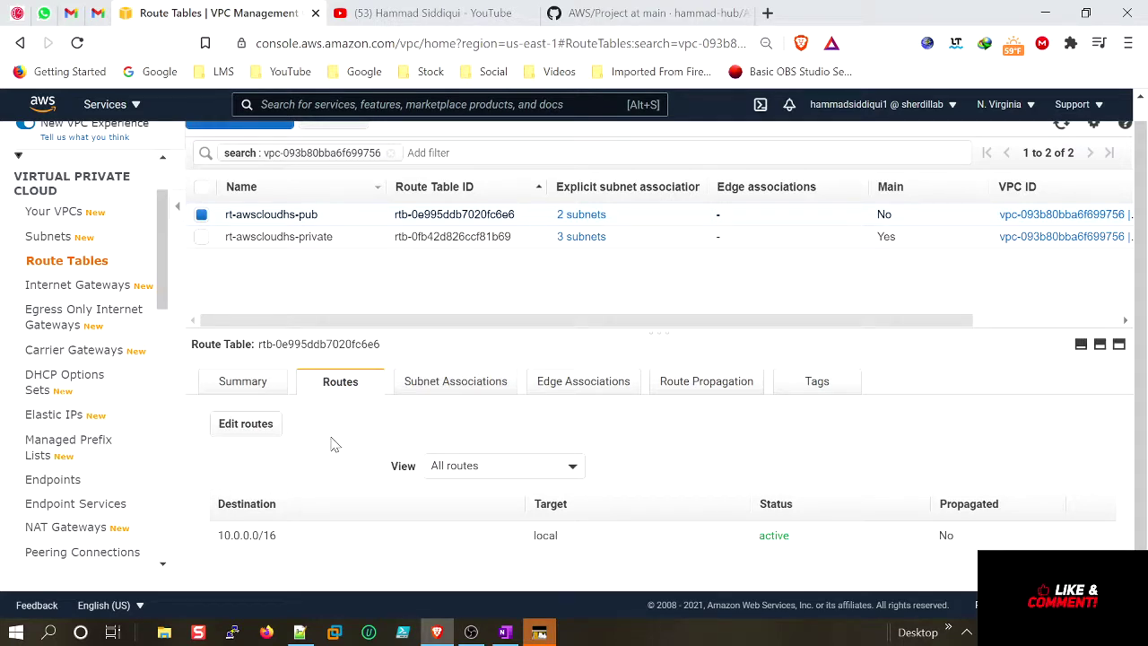
pyautogui.click(246, 424)
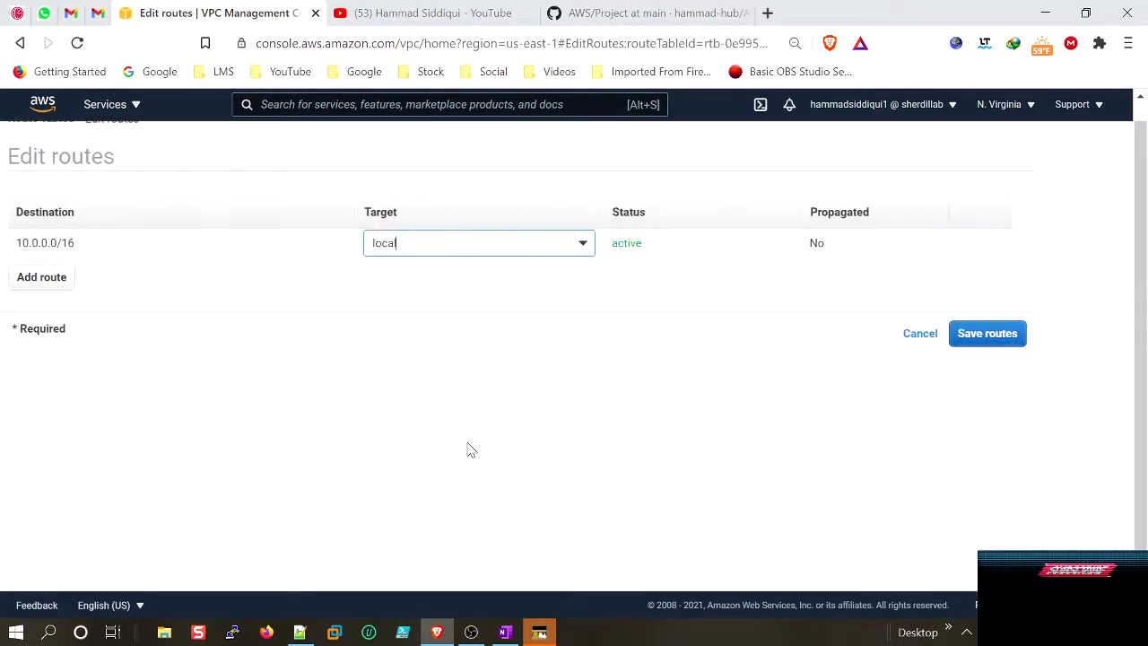
pyautogui.click(73, 281)
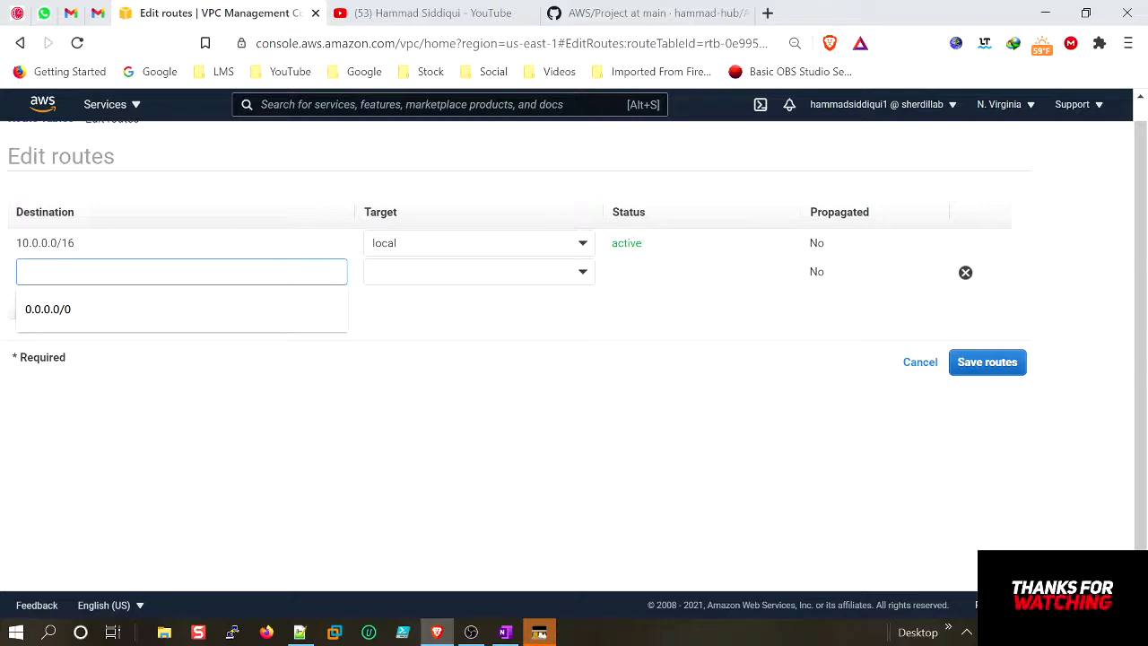
pyautogui.click(54, 309)
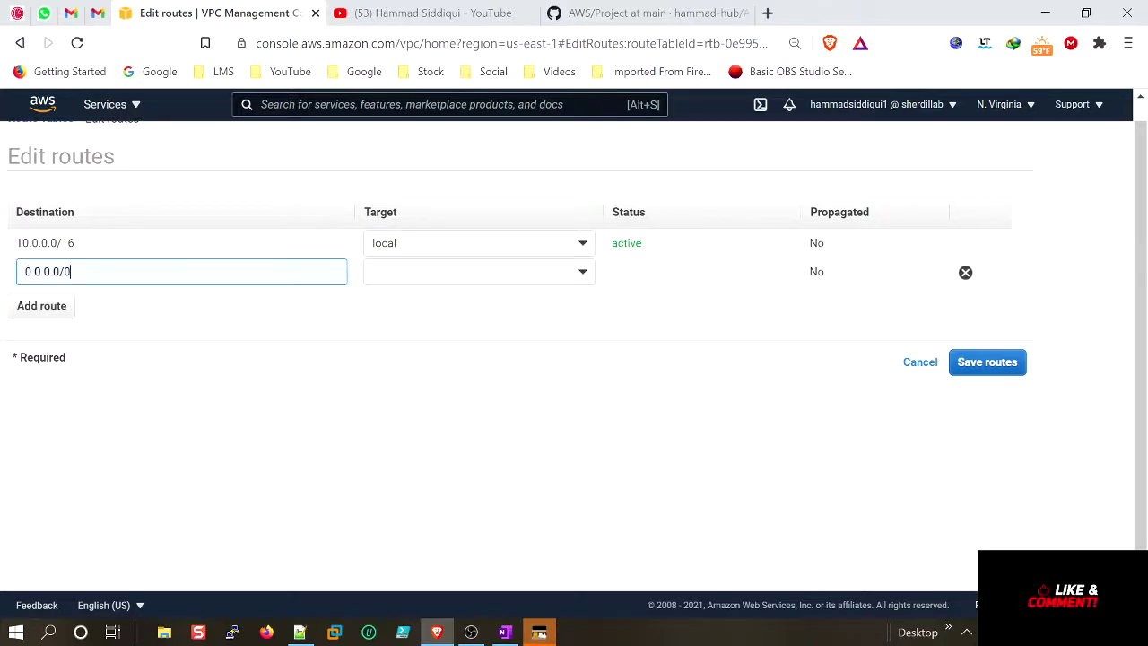
pyautogui.click(554, 273)
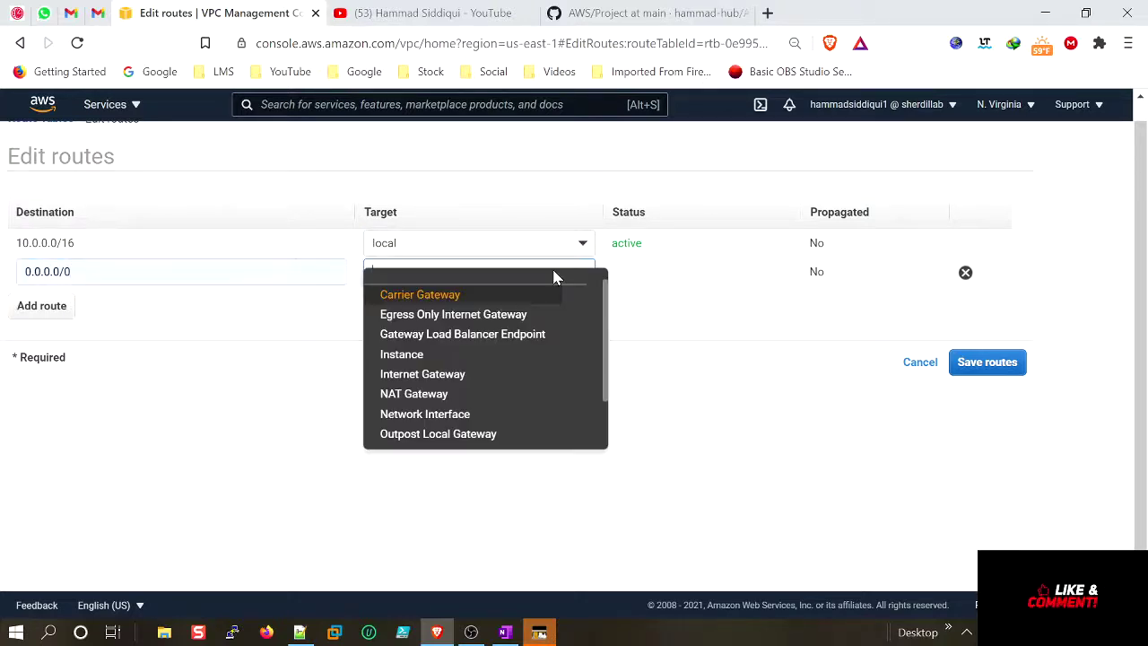
pyautogui.click(429, 374)
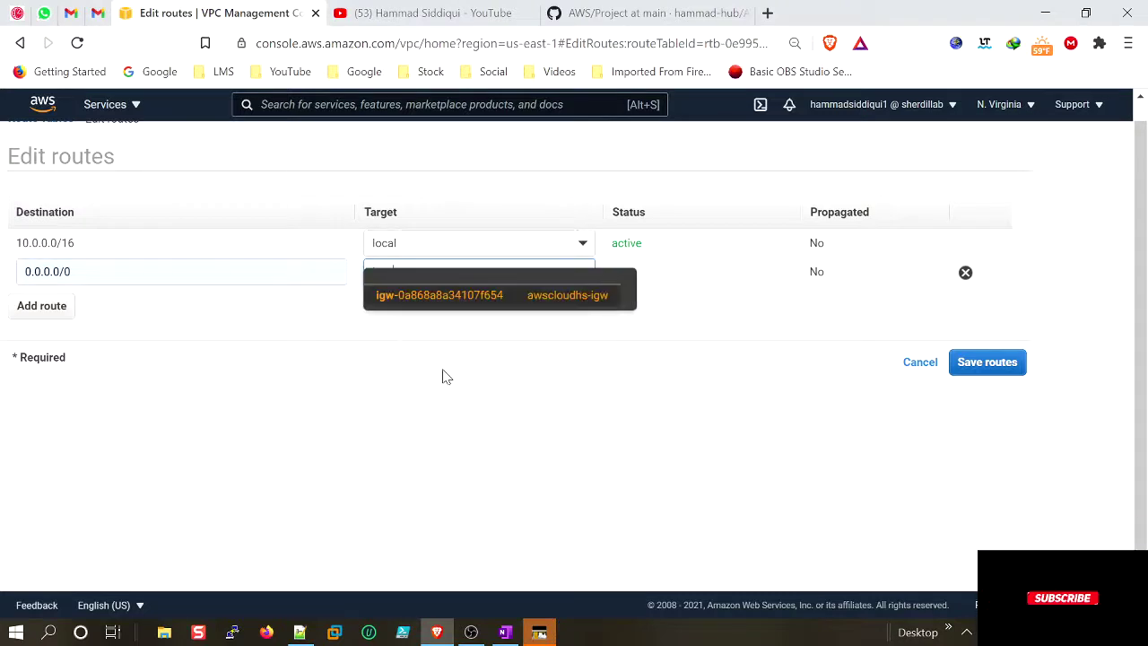
pyautogui.click(489, 301)
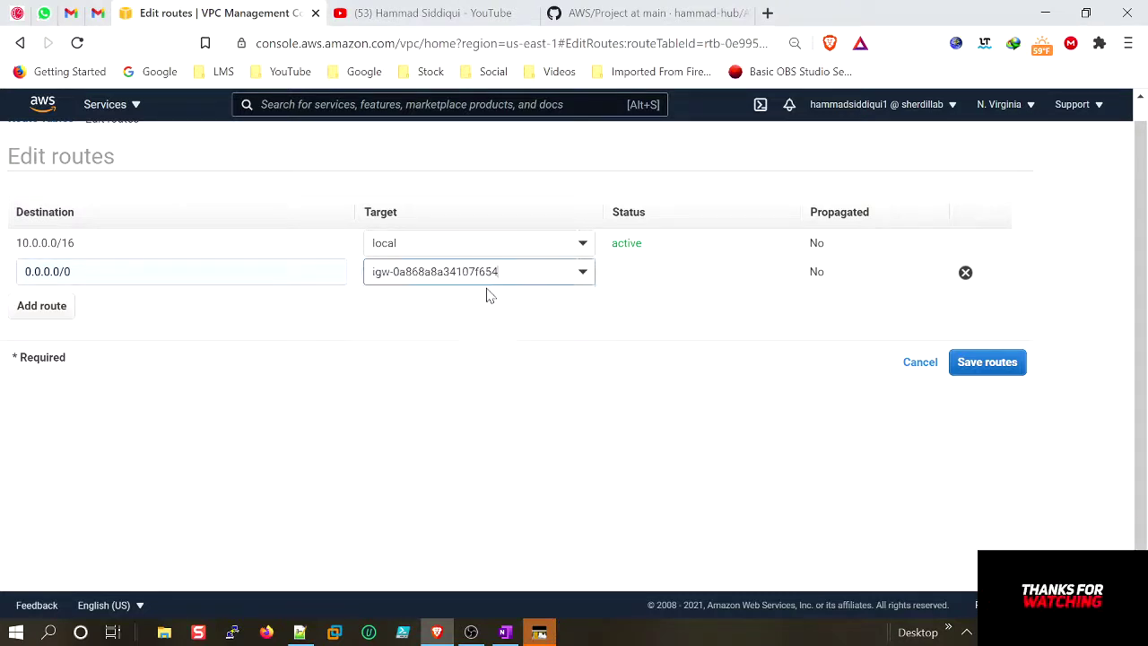
pyautogui.click(977, 361)
pyautogui.click(745, 257)
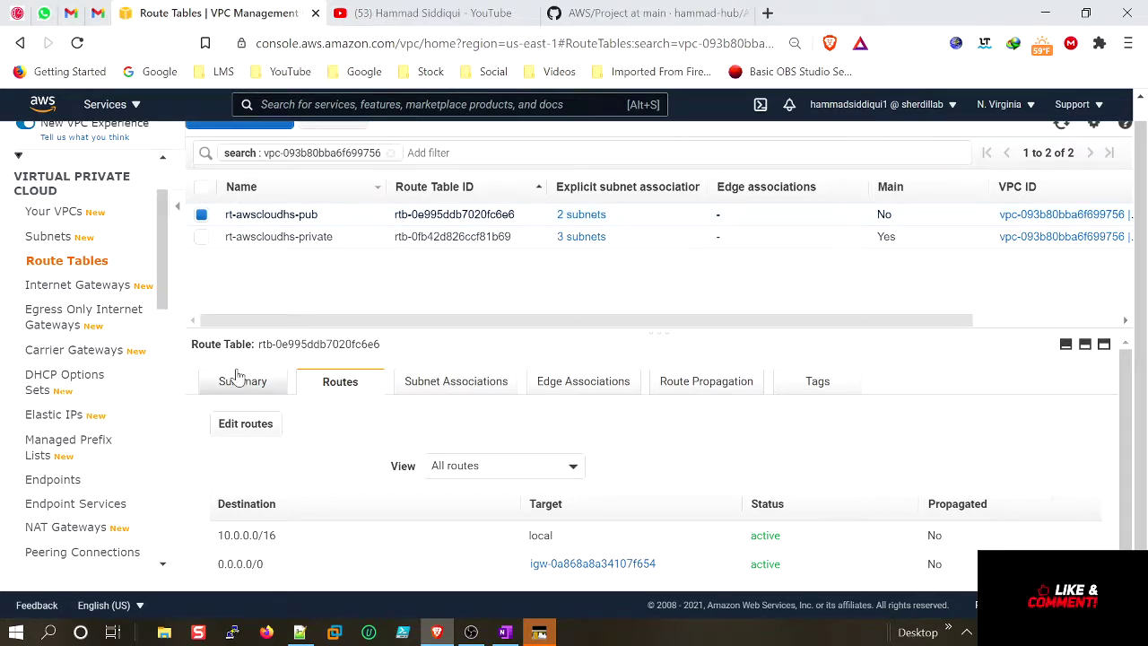
# Step: Filter the VPC list by VPC ID vpc-093b80bba6f699756
pyautogui.click(47, 216)
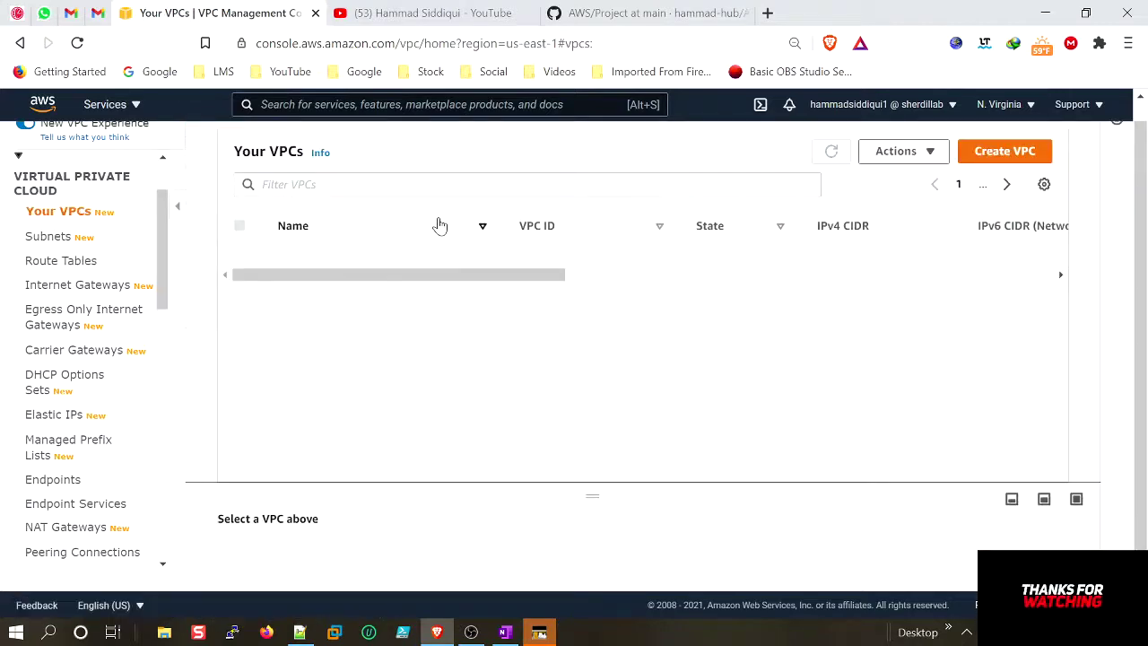
pyautogui.click(314, 184)
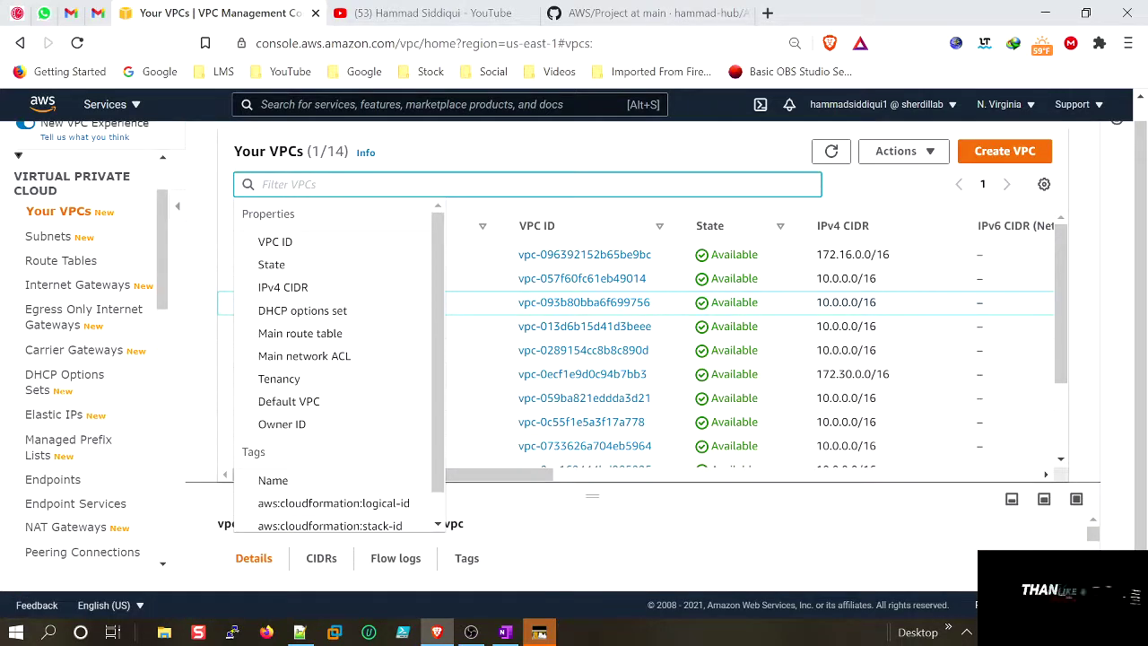
pyautogui.write('vpc-093b80bba6f699756')
pyautogui.click(359, 242)
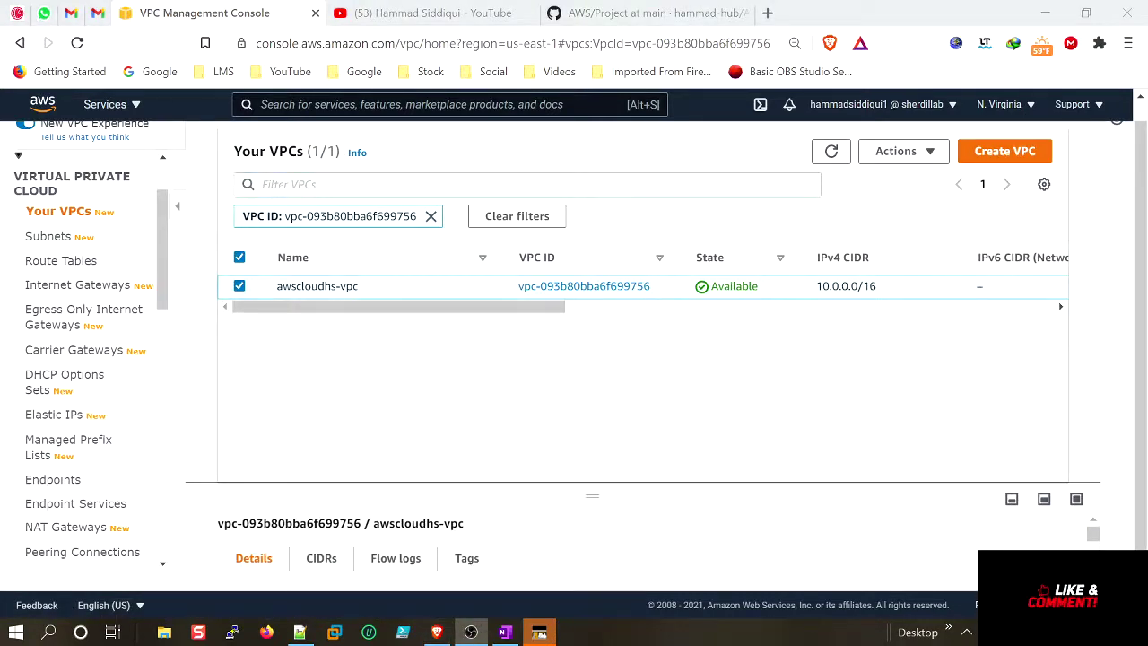
pyautogui.moveTo(367, 285)
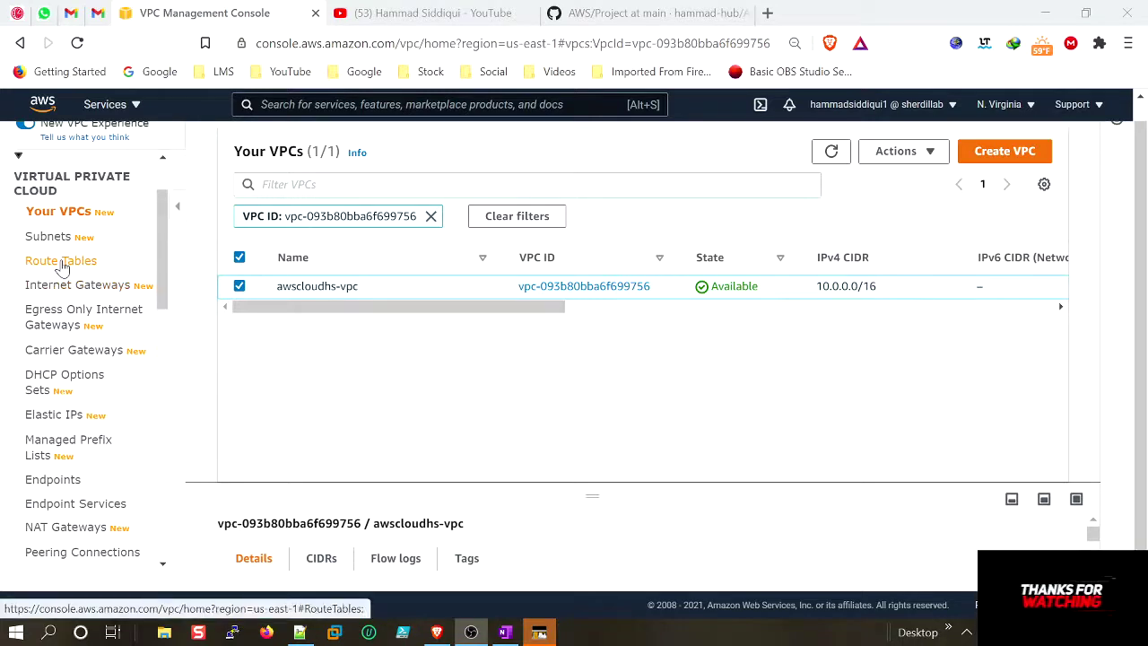
# Step: Open the subnet list and search it for vpc-093b80bba6f699756
pyautogui.scroll(-3, 67, 274)
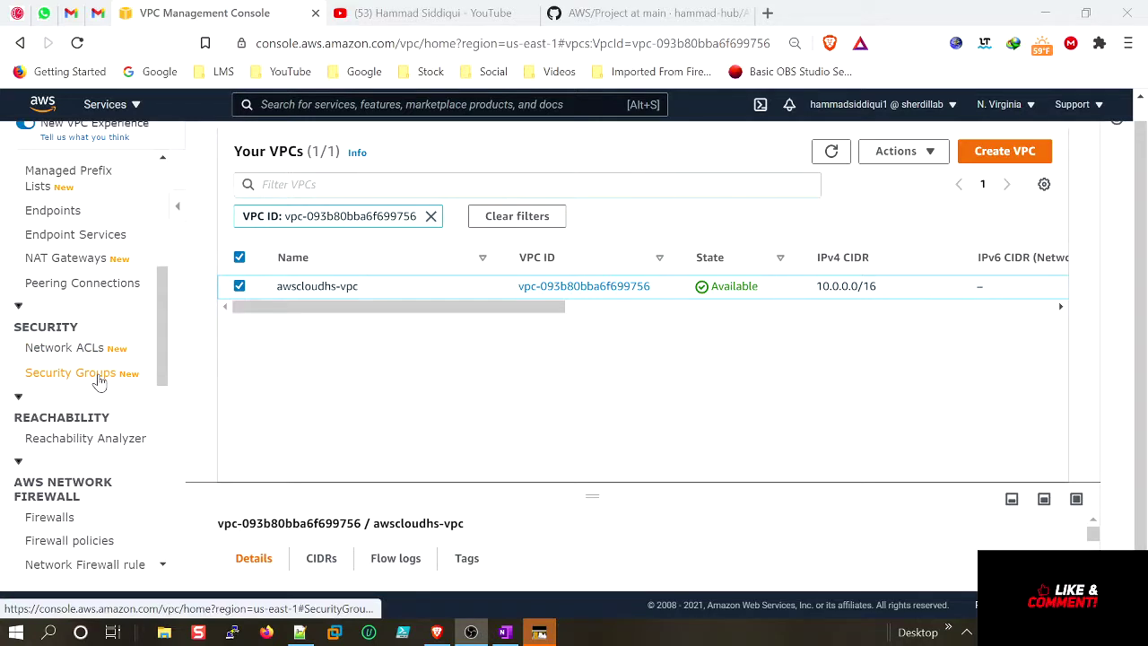
pyautogui.scroll(1, 99, 383)
pyautogui.scroll(1, 94, 341)
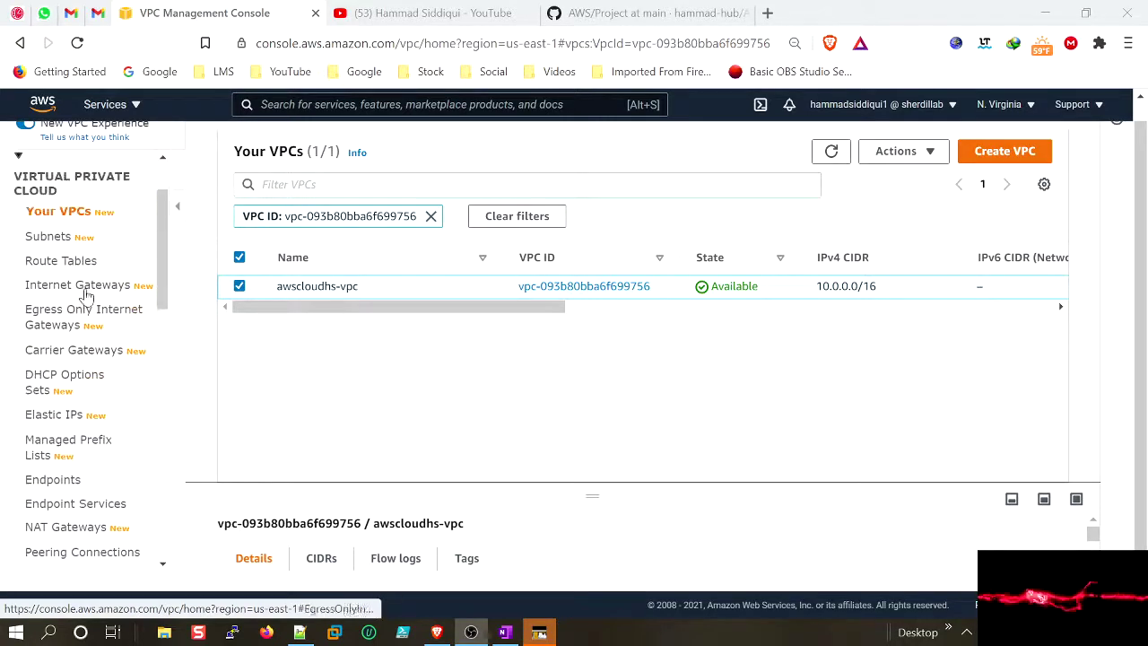
pyautogui.click(50, 236)
pyautogui.click(76, 241)
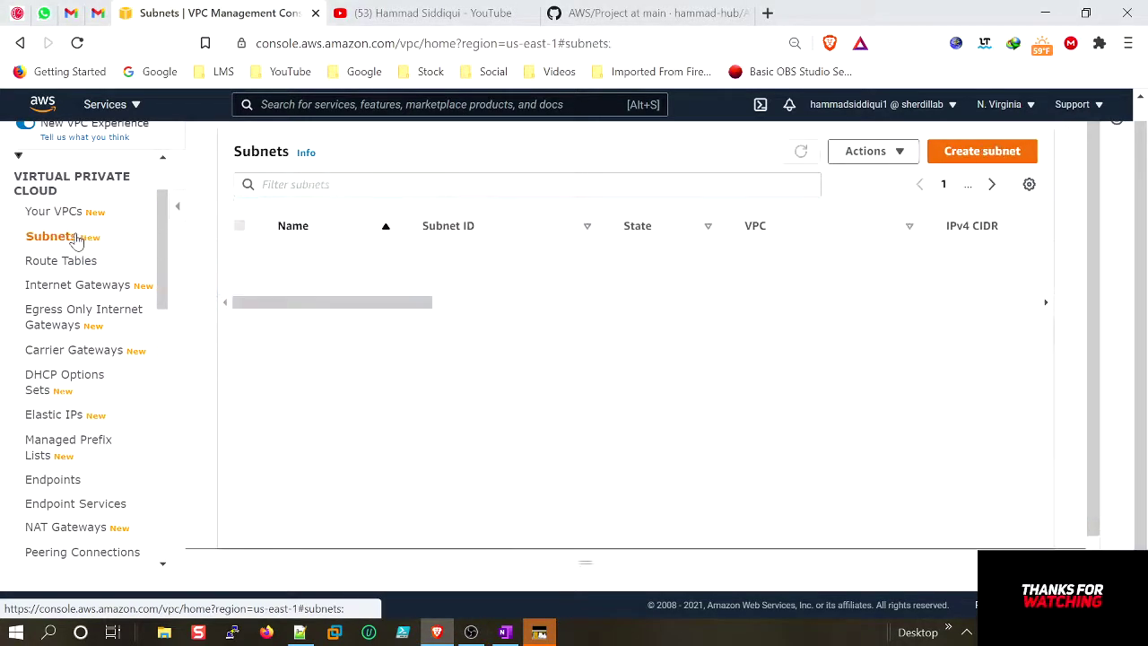
pyautogui.click(368, 186)
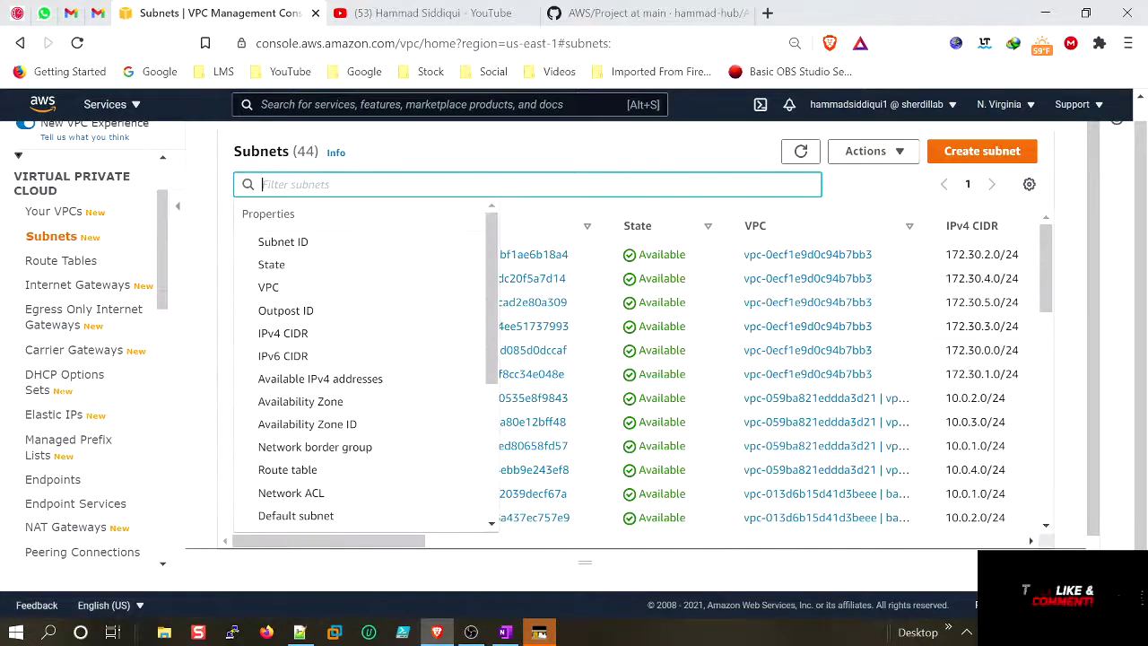
pyautogui.write('vpc-093b80bba6f699756')
pyautogui.press('Return')
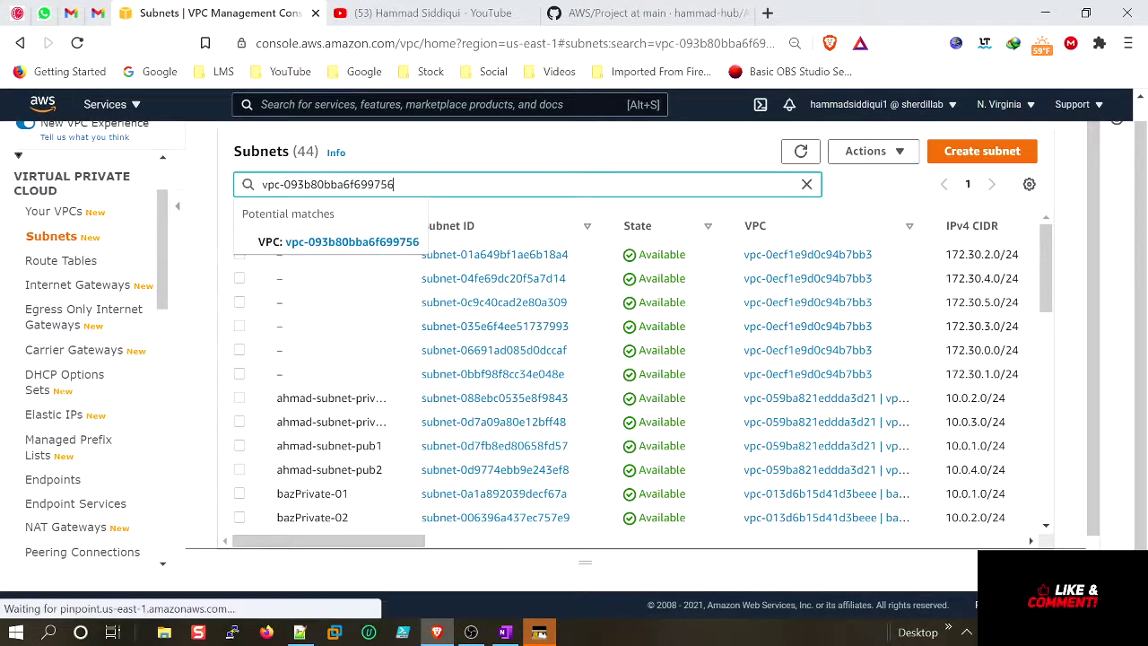
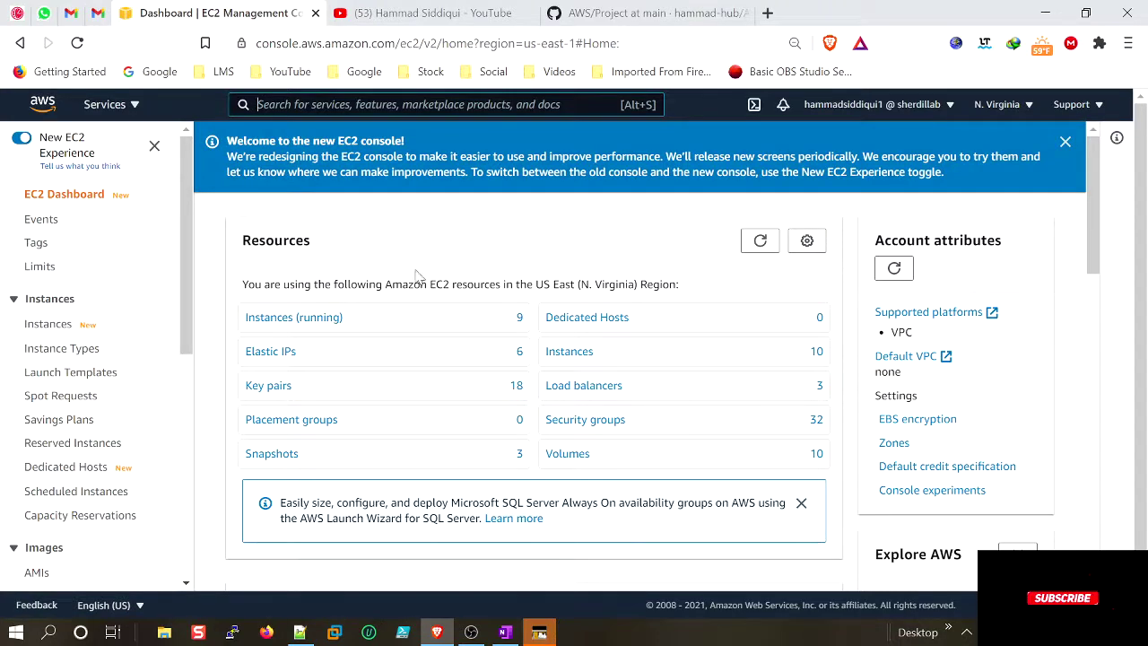
# Step: Open the running EC2 instances list and start the wizard for launching a new instance
pyautogui.click(298, 314)
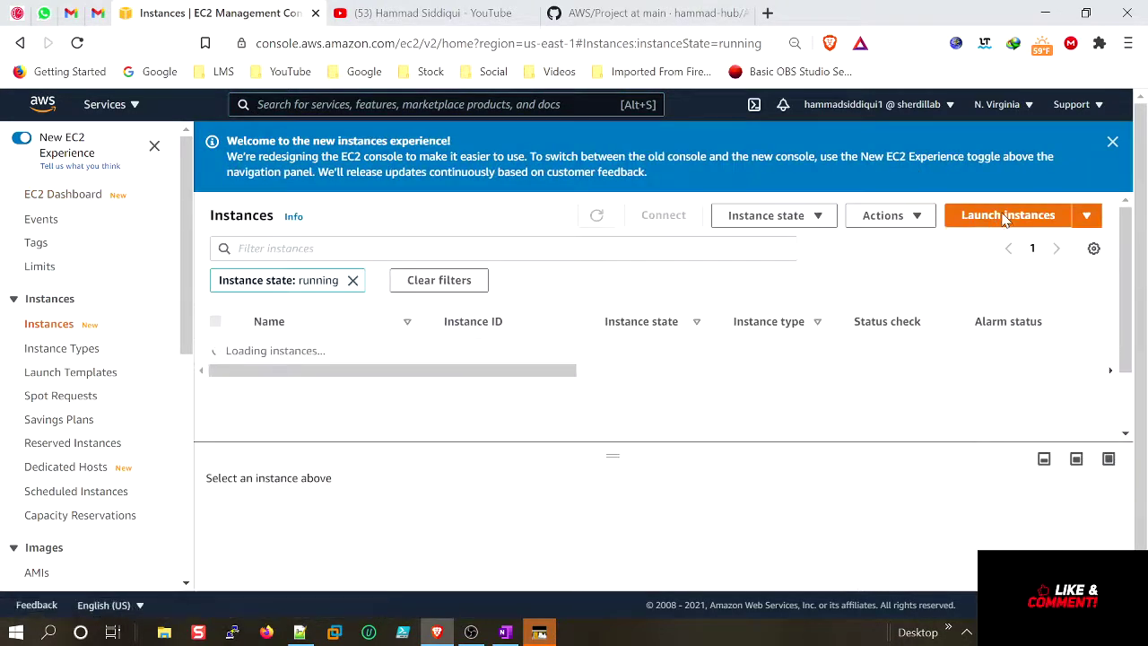
pyautogui.click(1088, 217)
pyautogui.click(955, 241)
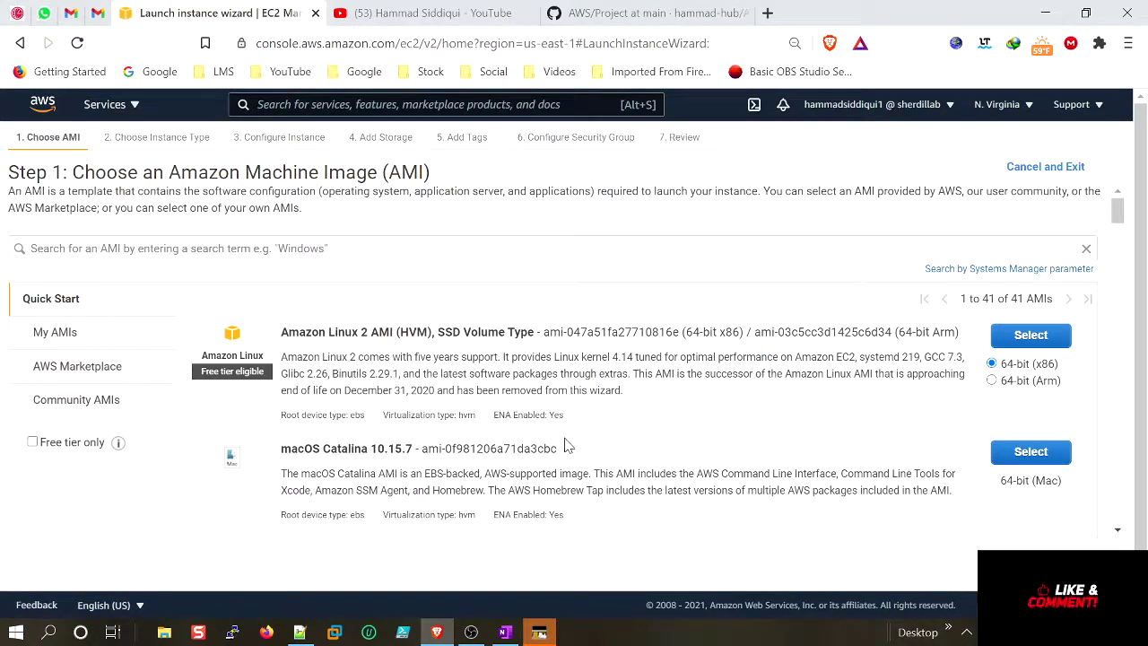
# Step: Limit the AMI list to free tier only and select Microsoft Windows Server 2016 Base
pyautogui.scroll(-2, 84, 333)
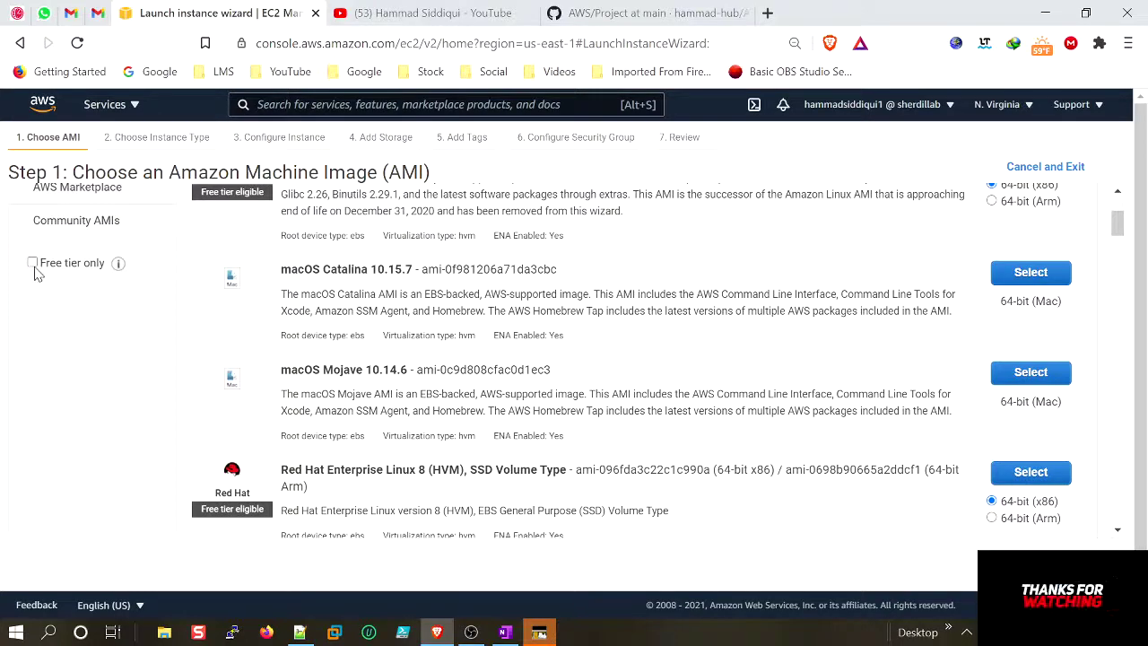
pyautogui.click(33, 265)
pyautogui.scroll(-5, 350, 359)
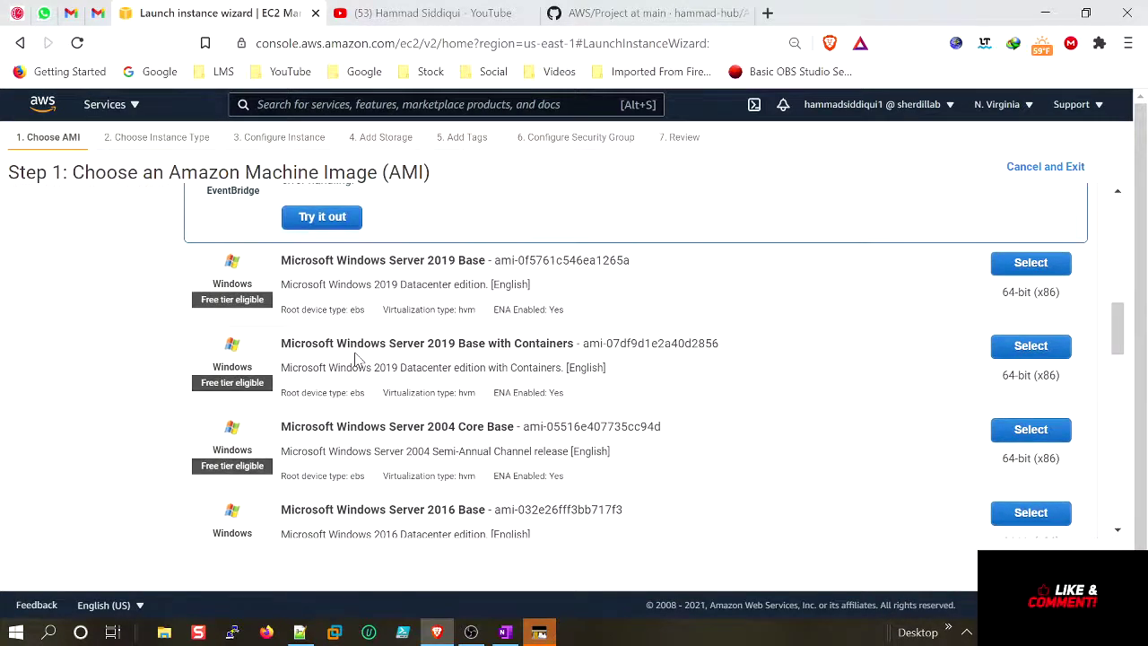
pyautogui.scroll(-2, 529, 386)
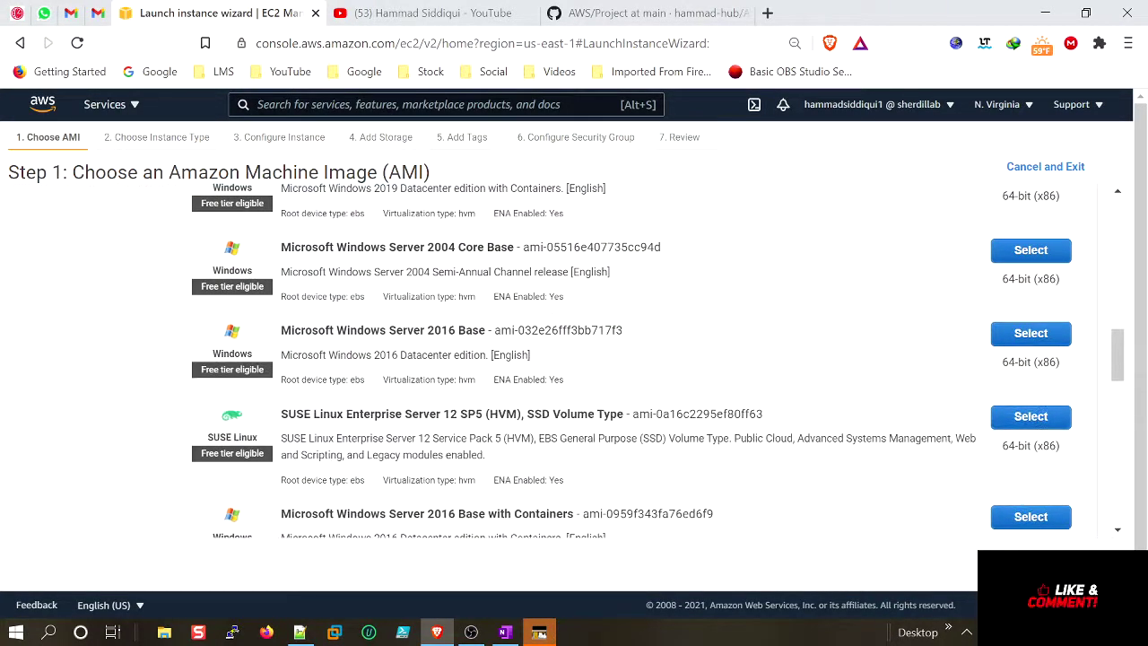
pyautogui.click(1031, 334)
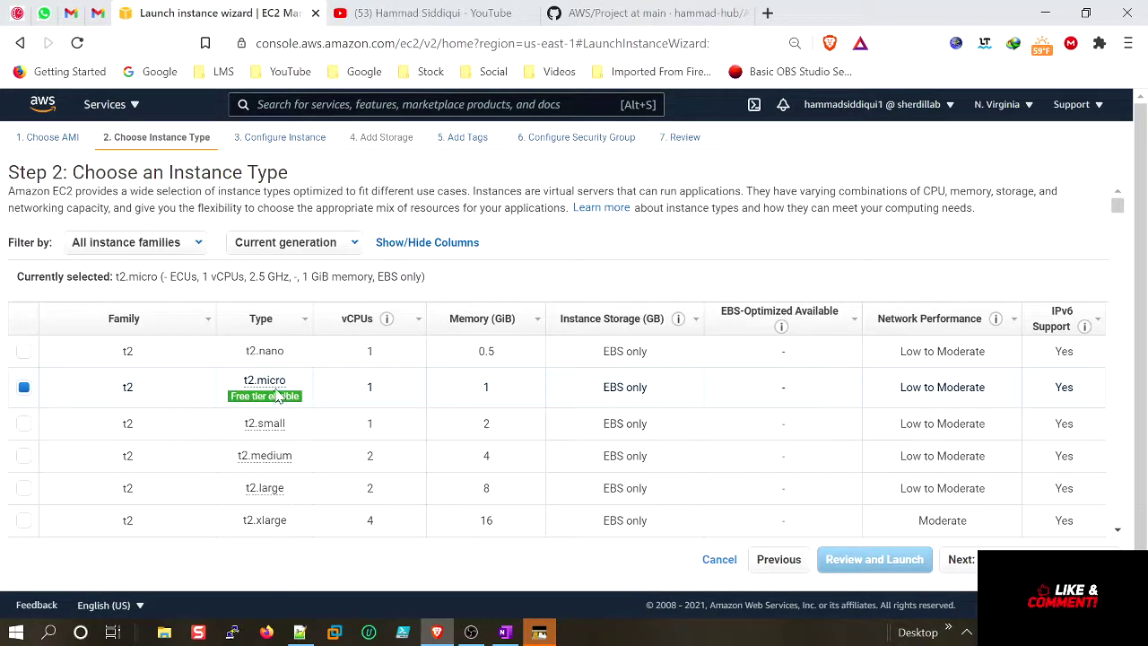
# Step: Review the available instance families, keep the t2.micro type and continue to the instance details
pyautogui.moveTo(240, 371)
pyautogui.click(144, 242)
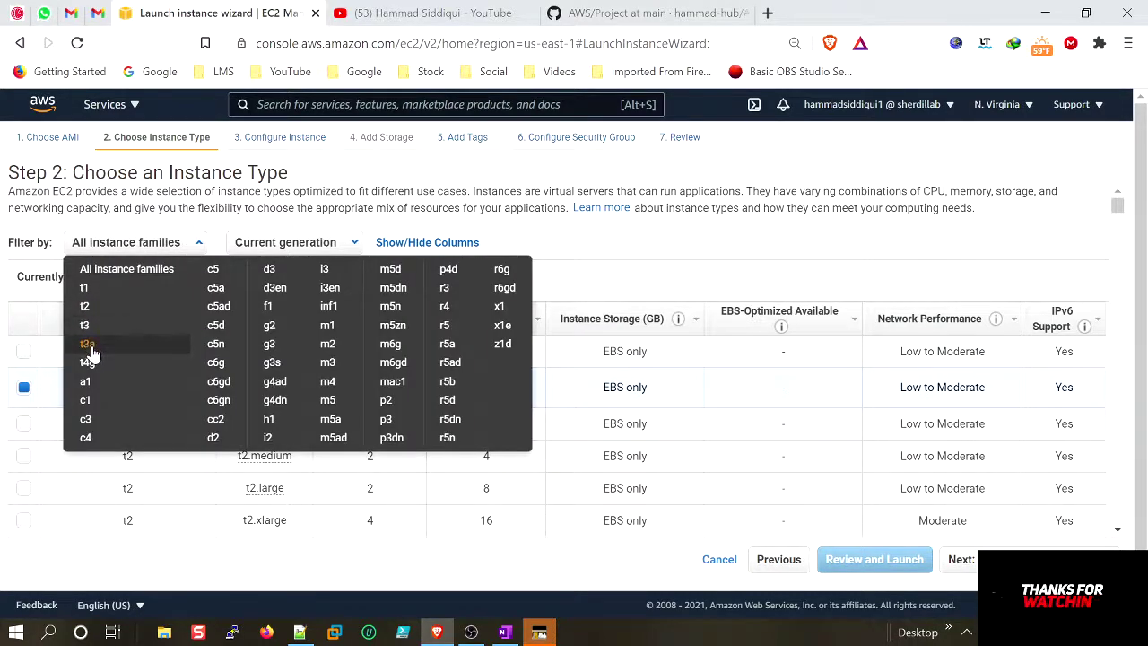
pyautogui.click(667, 251)
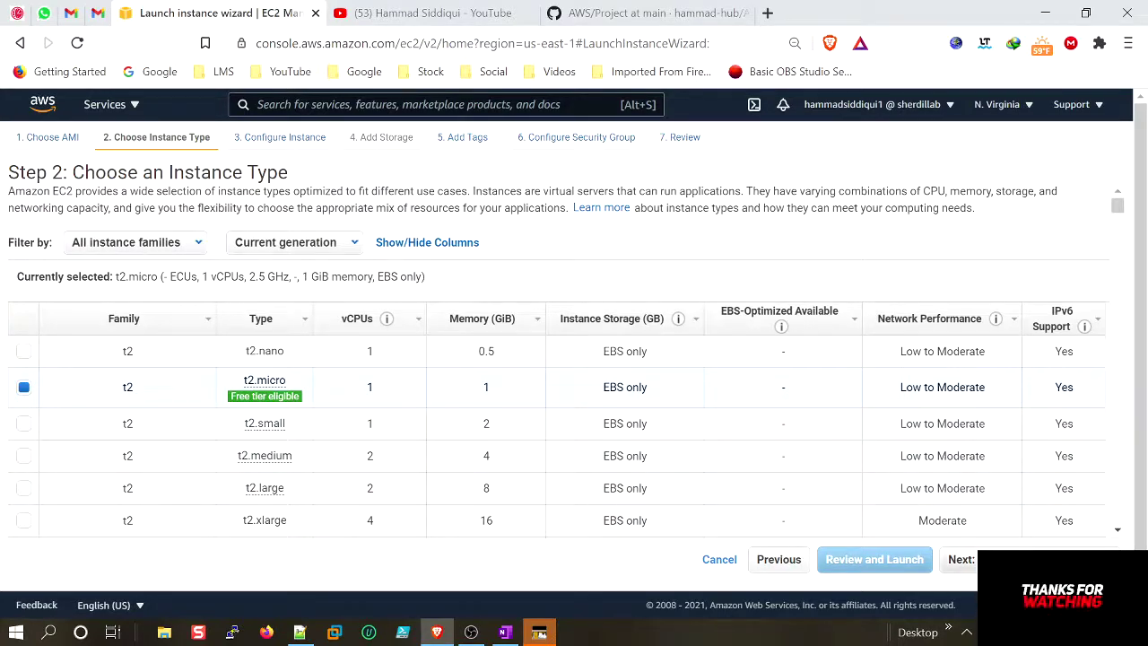
pyautogui.click(961, 559)
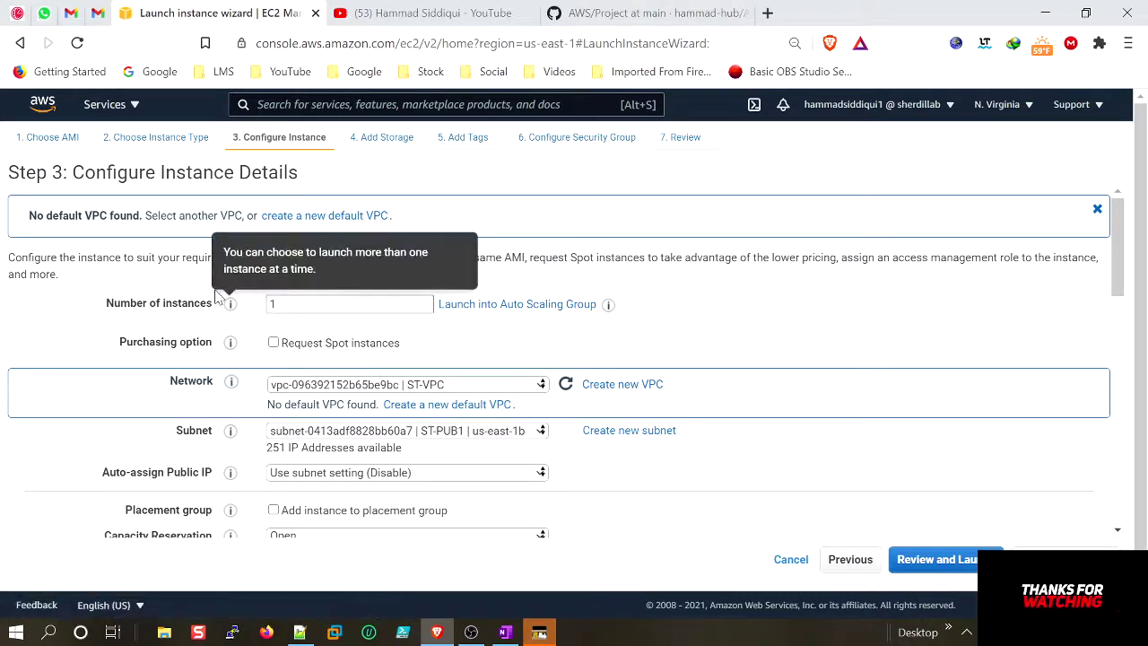
# Step: Set the instance's network to awscloudhs-vpc, keeping the number of instances at 1
pyautogui.click(505, 389)
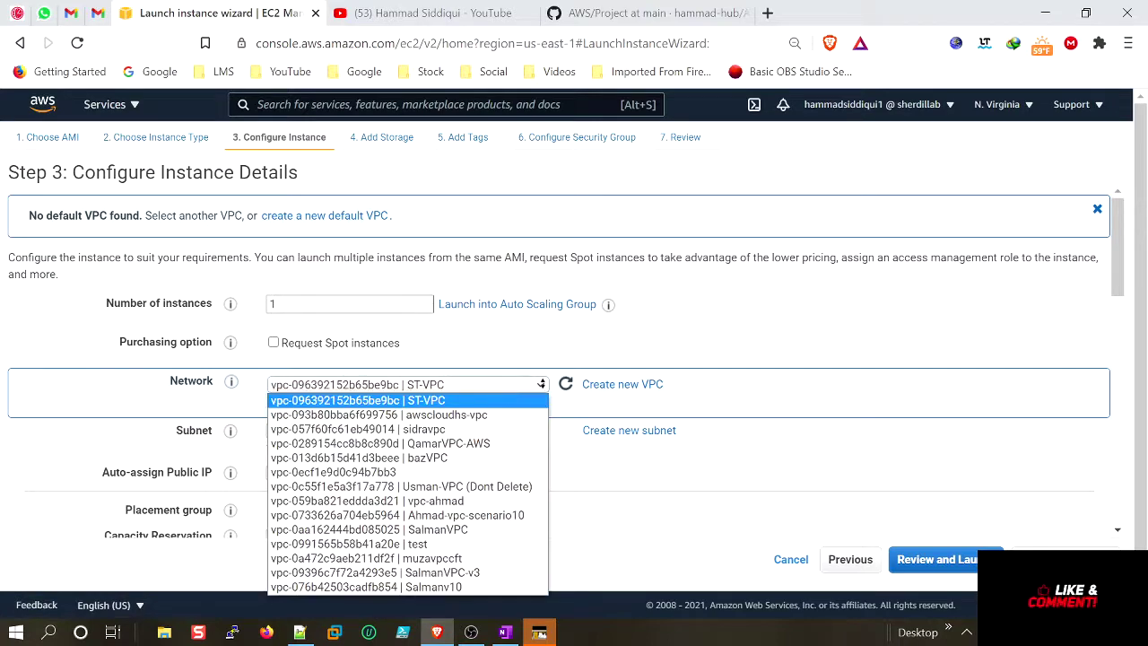
pyautogui.moveTo(422, 303); pyautogui.dragTo(257, 303)
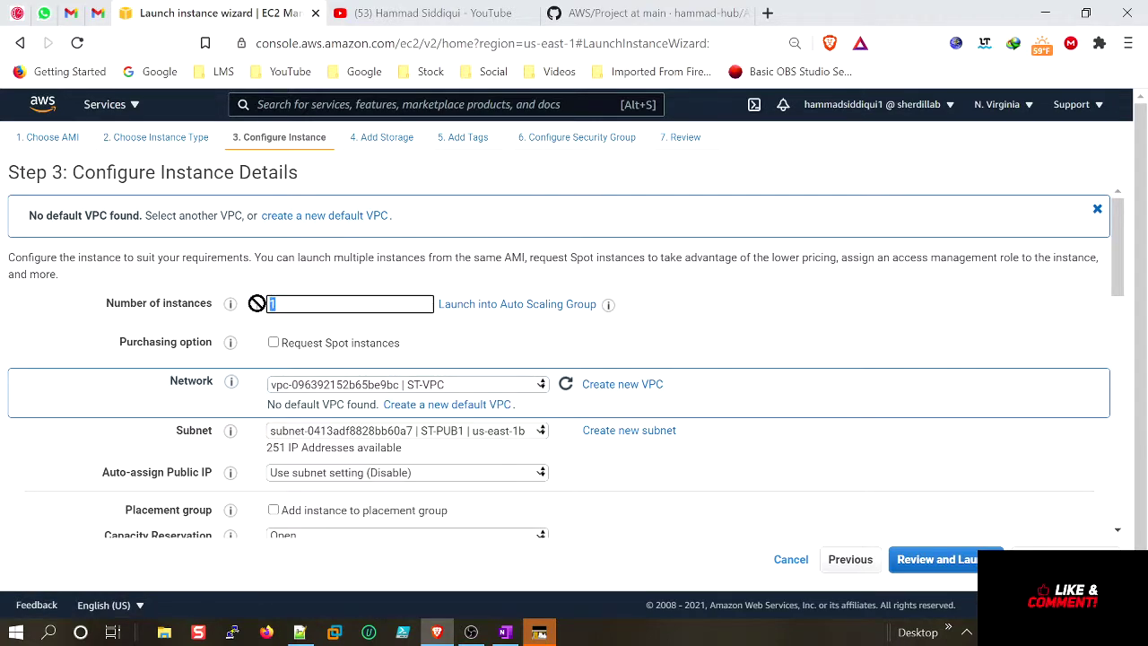
pyautogui.click(505, 388)
pyautogui.click(493, 413)
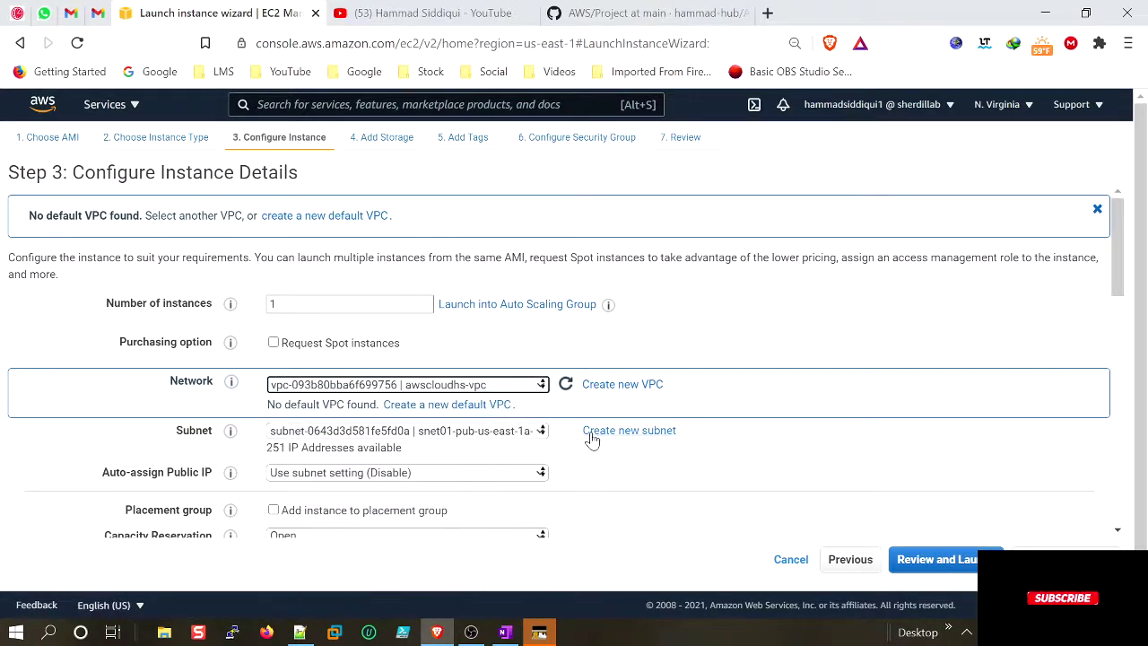
# Step: Choose the private subnet snet03-pvt-us-east-1a-10.0.3.0-awscloudhs and leave Auto-assign Public IP on the subnet setting
pyautogui.scroll(-1, 706, 428)
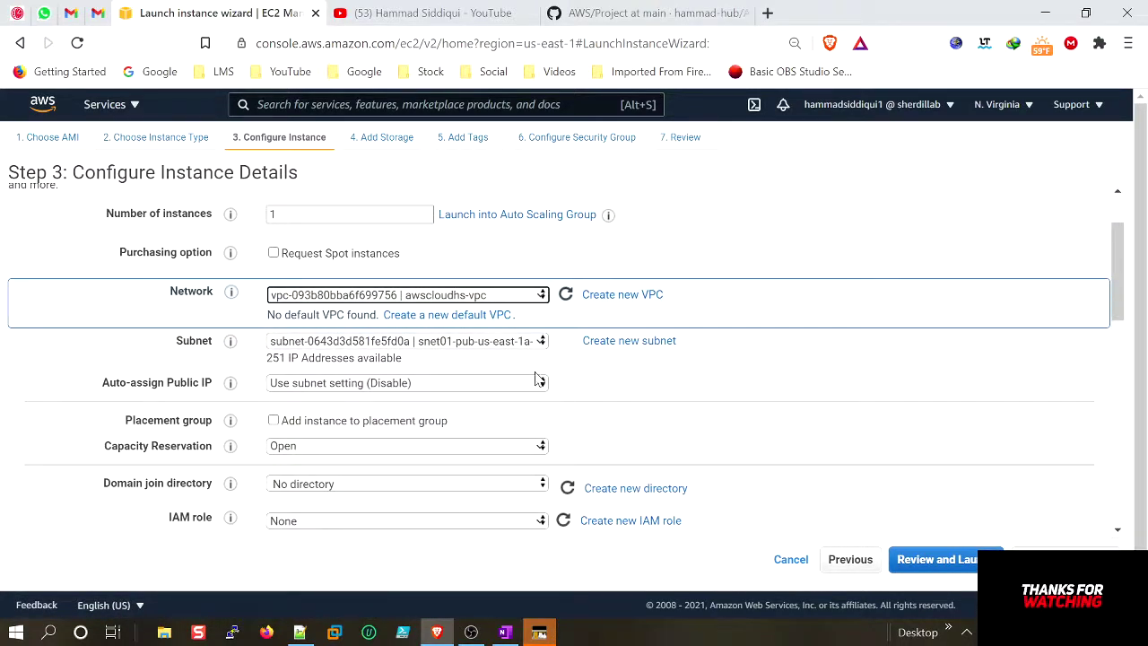
pyautogui.click(507, 347)
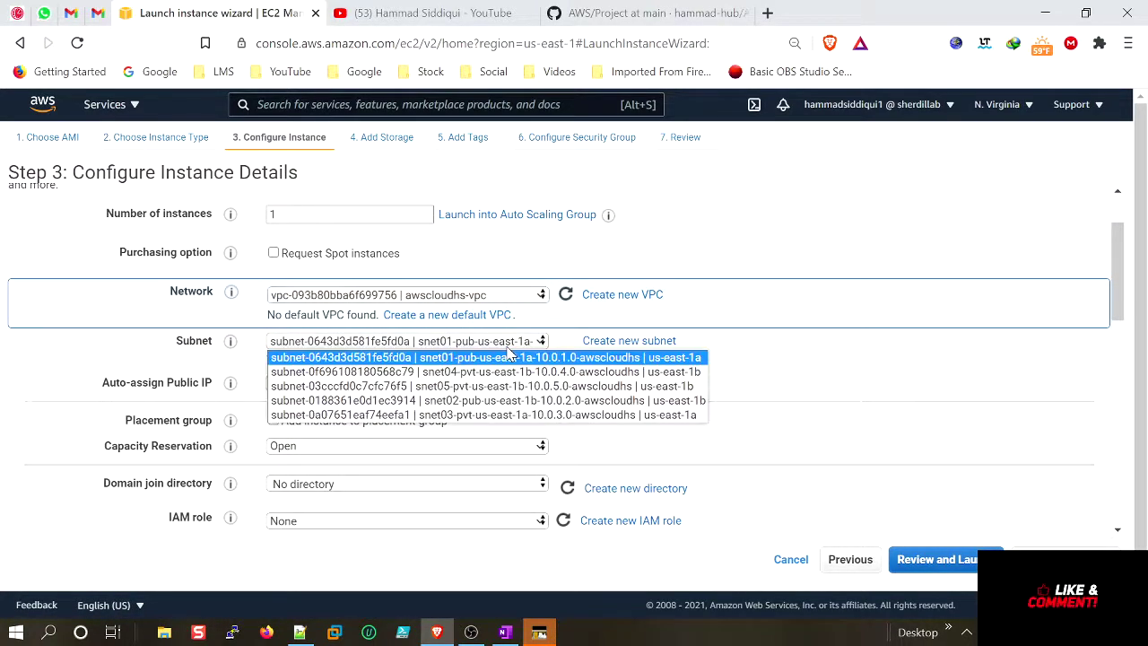
pyautogui.click(501, 415)
pyautogui.click(454, 384)
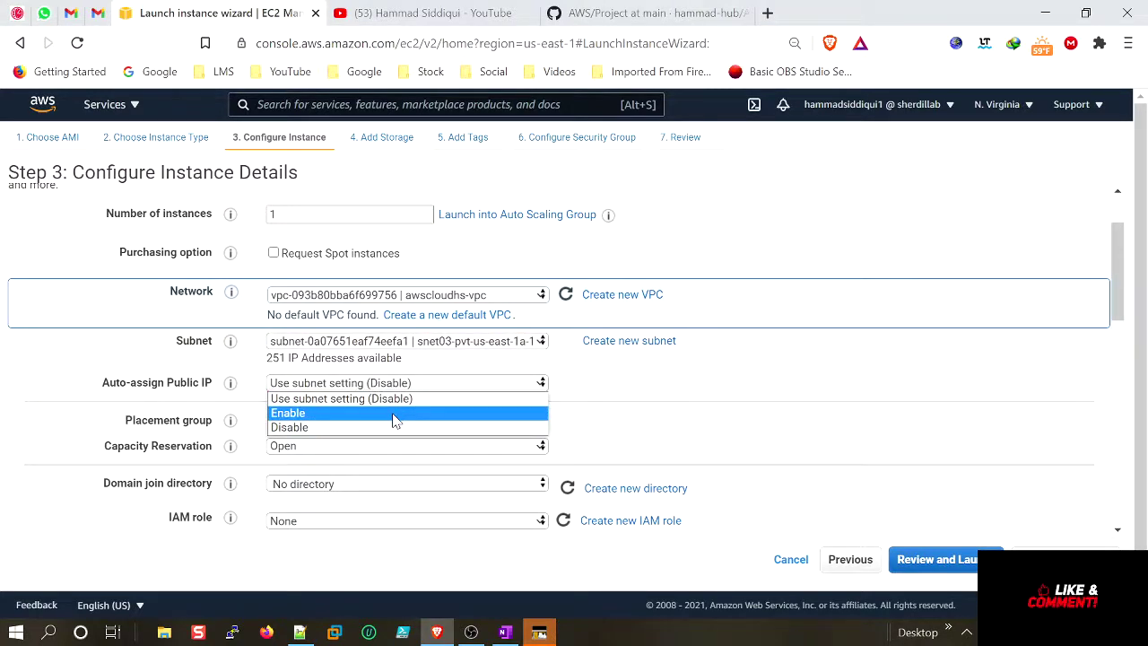
pyautogui.click(628, 410)
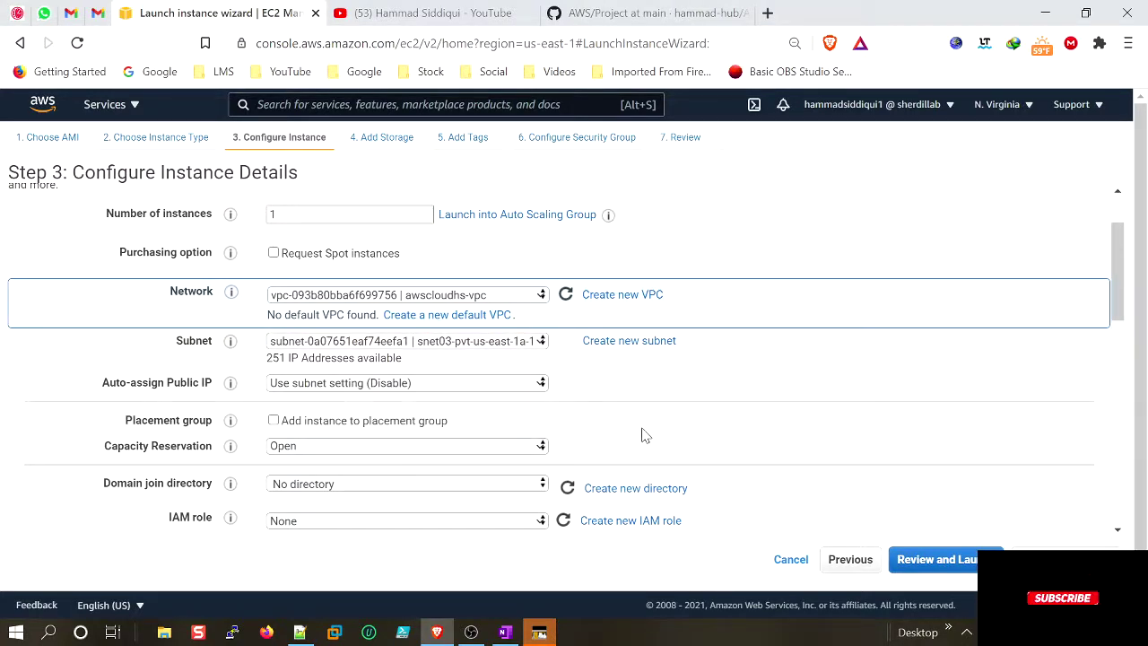
# Step: Review the remaining instance details, keep their defaults and continue to the storage settings
pyautogui.scroll(-5, 642, 436)
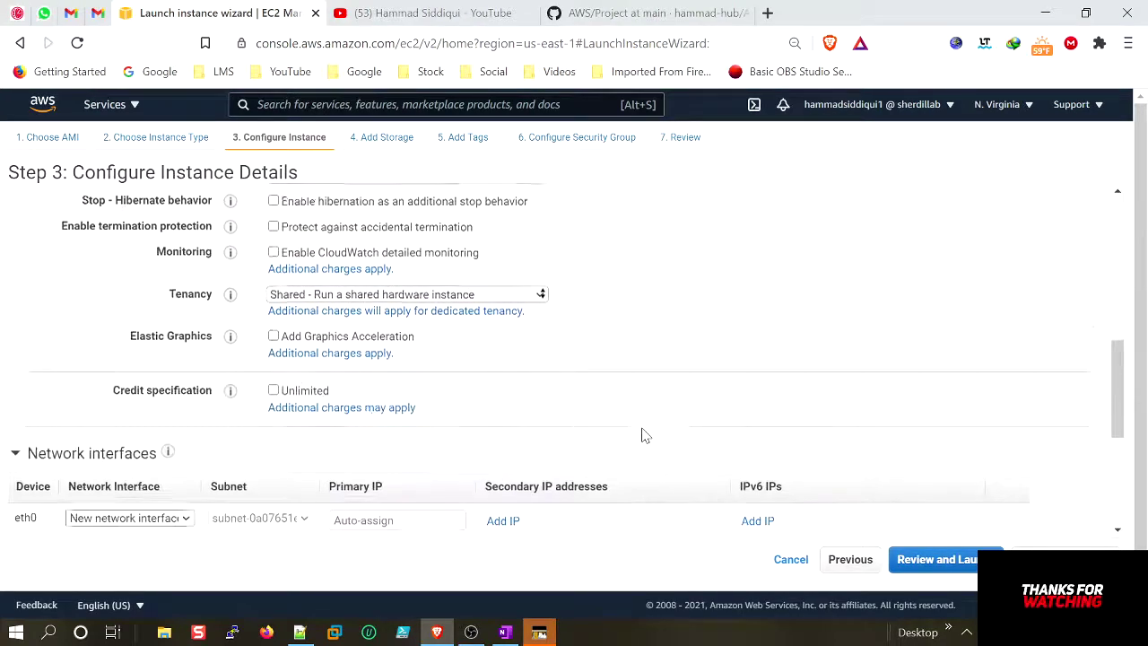
pyautogui.scroll(2, 269, 350)
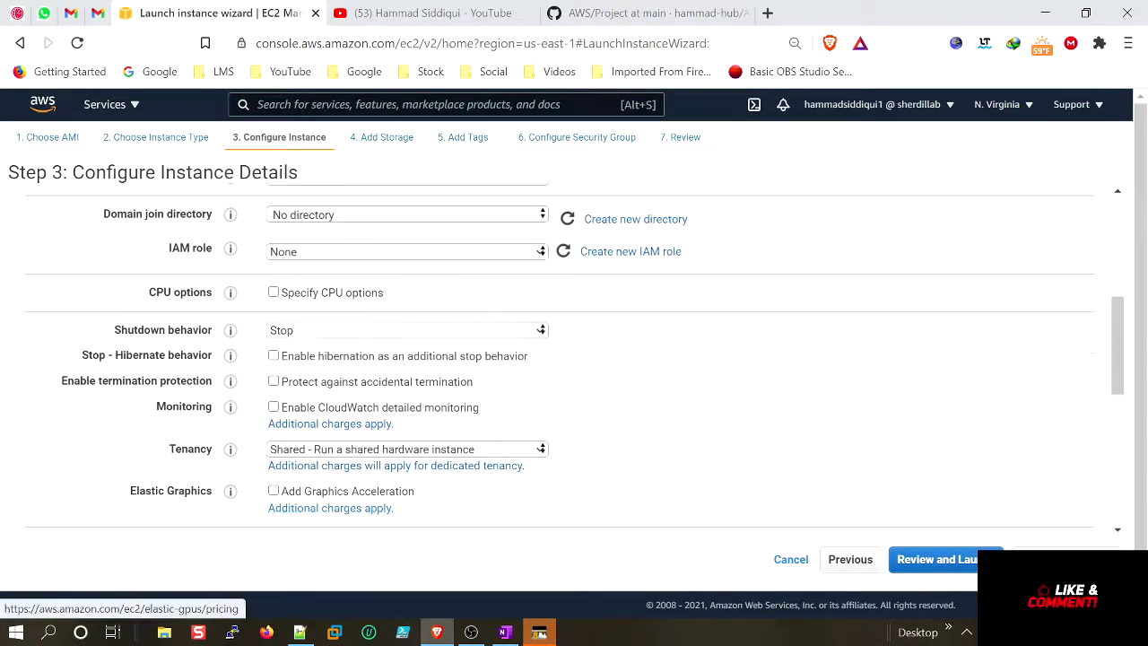
pyautogui.scroll(-2, 616, 416)
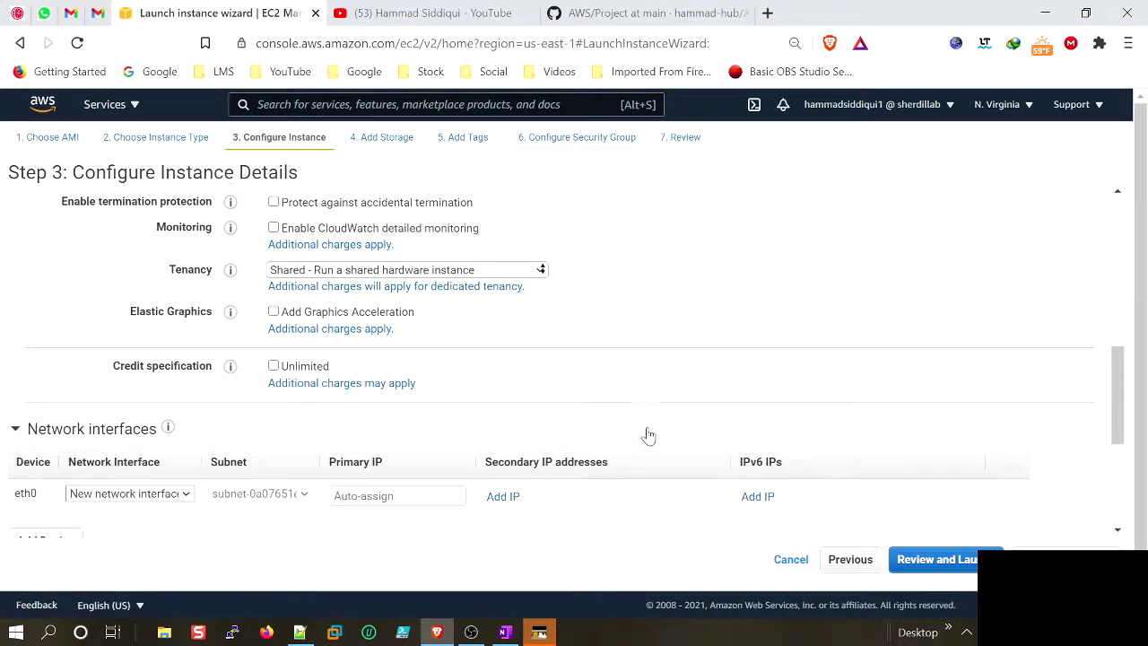
pyautogui.click(1063, 559)
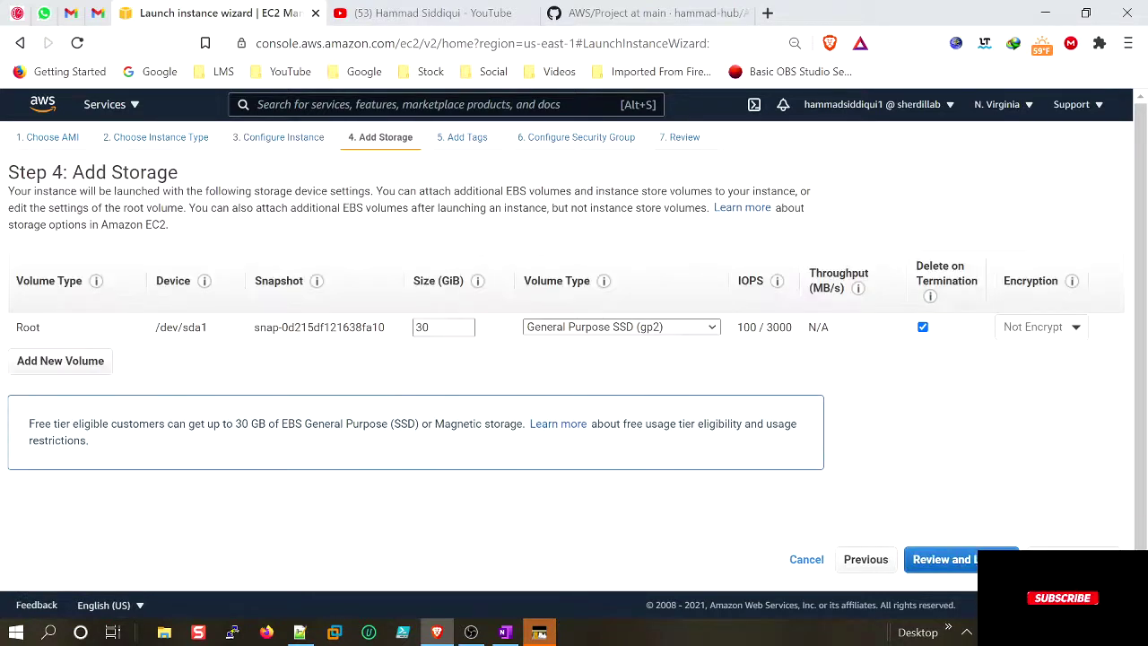
# Step: Try the Provisioned IOPS SSD (io2) type on the root volume and return it to General Purpose SSD (gp2), comparing the IOPS
pyautogui.hotkey('alt', 'Tab')
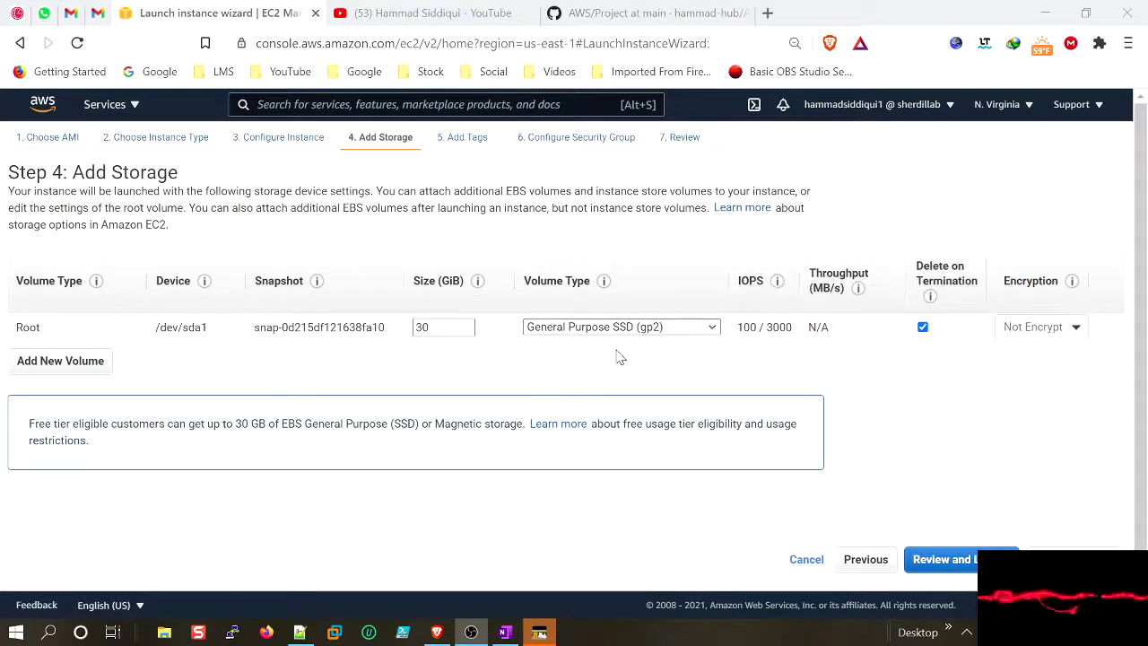
pyautogui.click(670, 330)
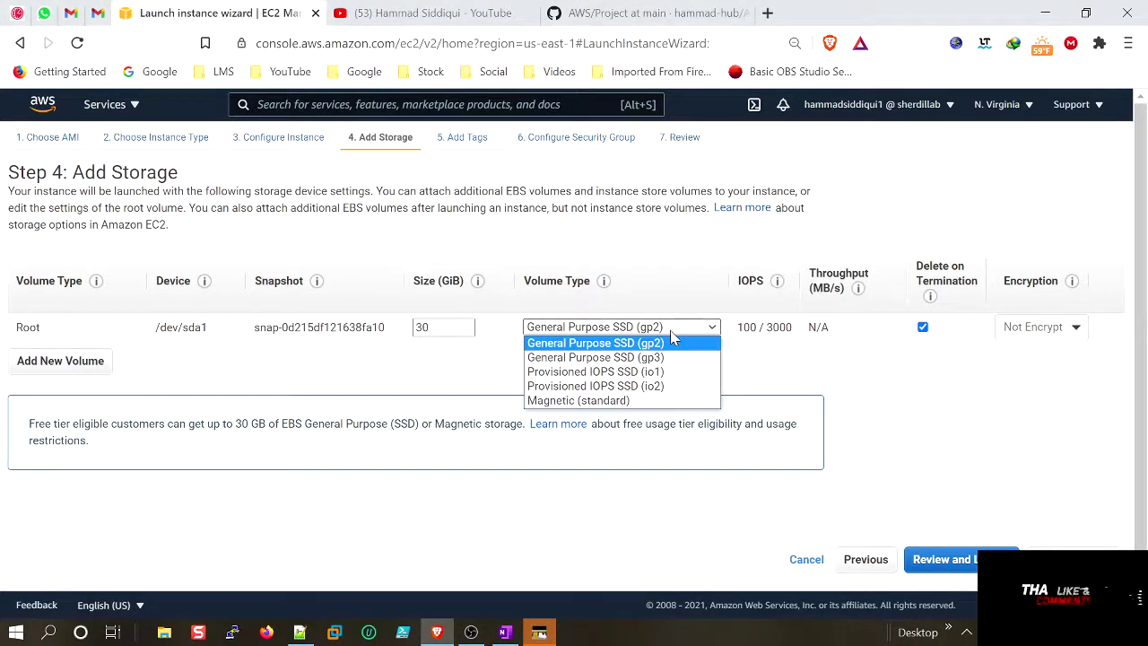
pyautogui.click(656, 391)
pyautogui.click(626, 331)
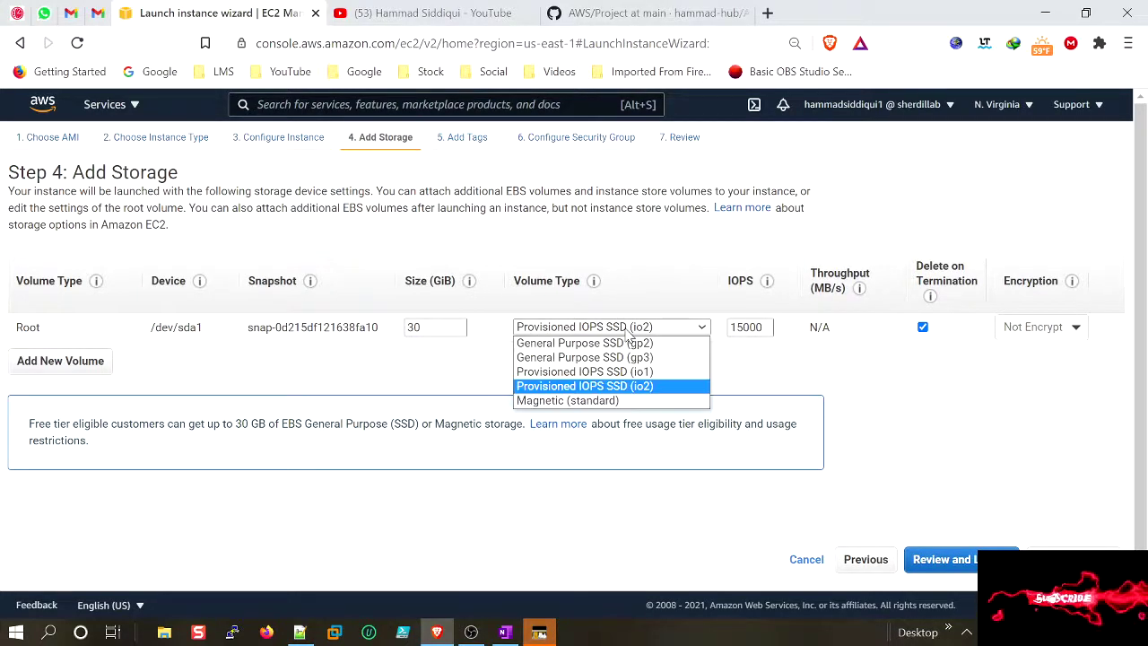
pyautogui.click(631, 339)
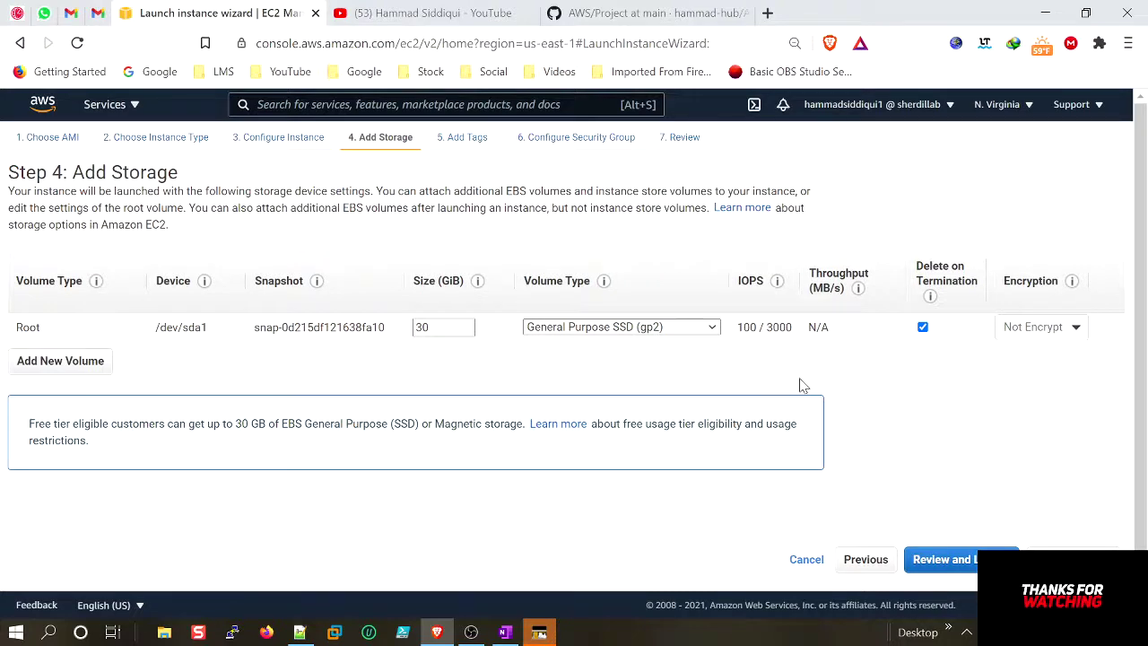
pyautogui.doubleClick(748, 328)
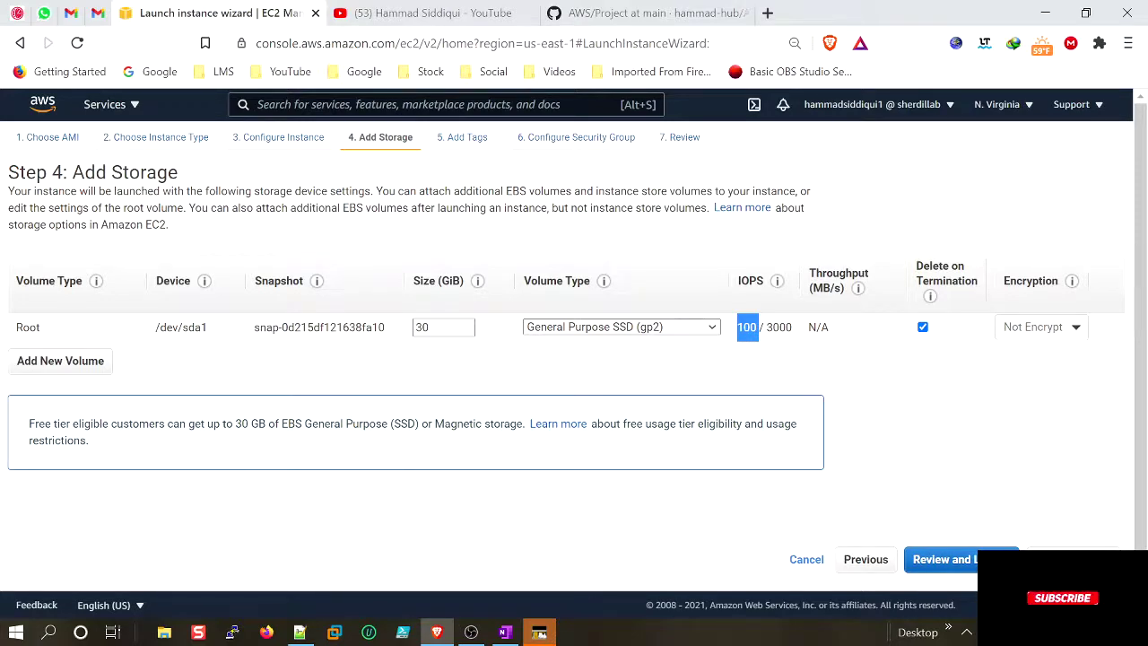
# Step: Go on to the tags page, return to the storage settings and view the root volume's encryption key options
pyautogui.click(1072, 558)
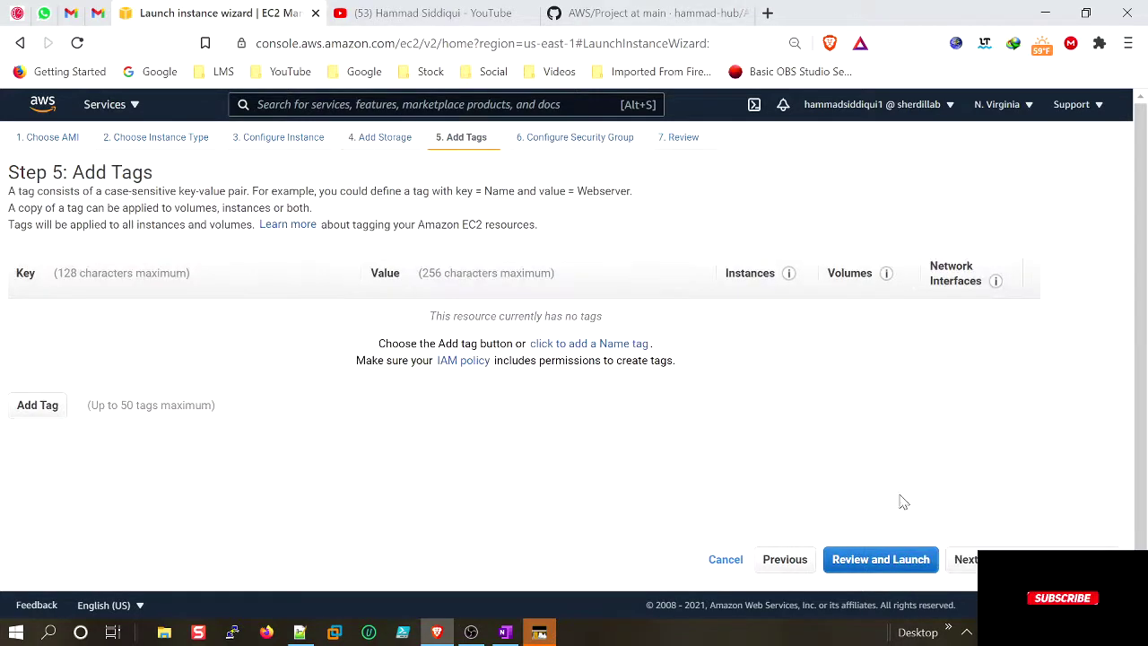
pyautogui.click(801, 560)
pyautogui.click(1031, 326)
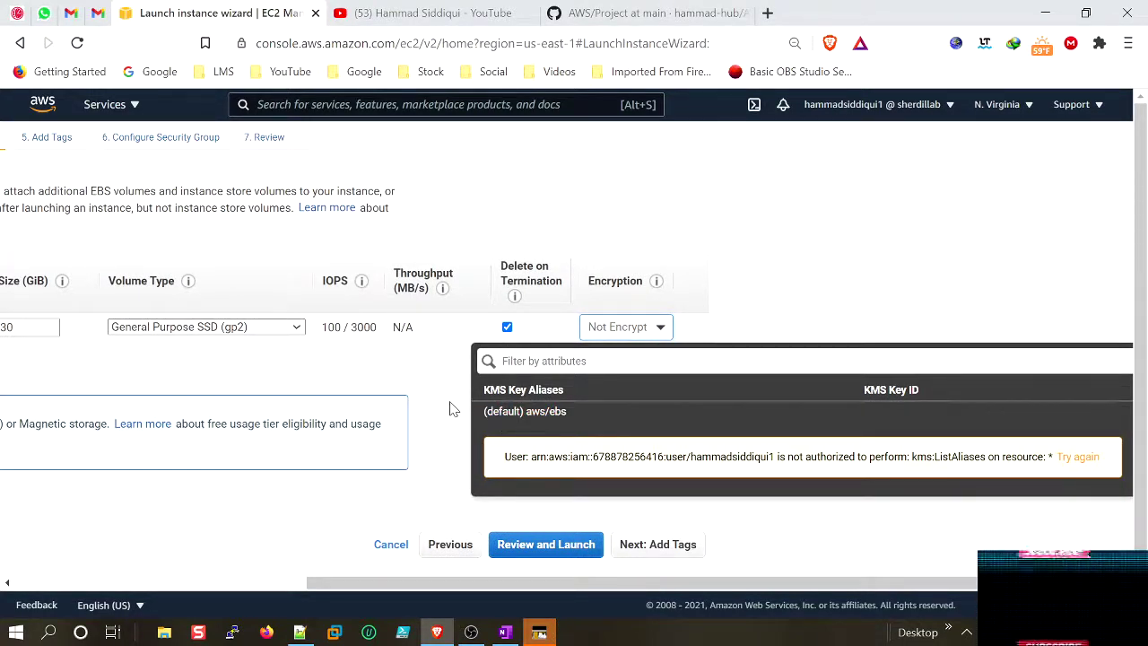
pyautogui.click(453, 409)
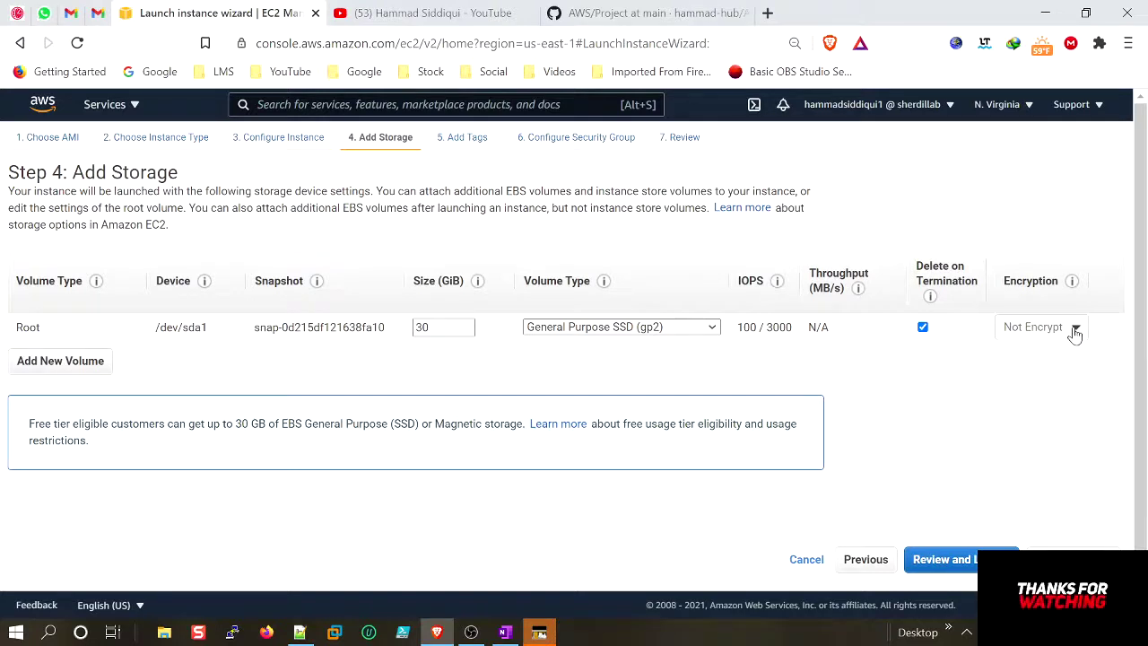
# Step: Continue to the tags page and add a Name tag with the value WebServer01-awscloudhs
pyautogui.click(1072, 559)
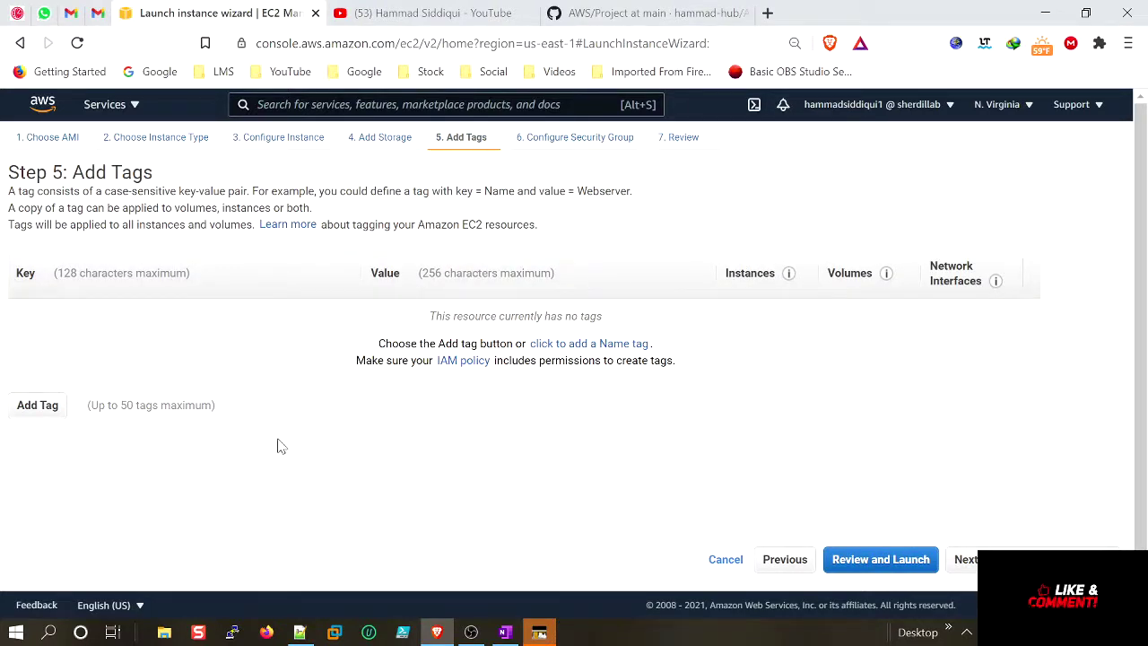
pyautogui.click(36, 408)
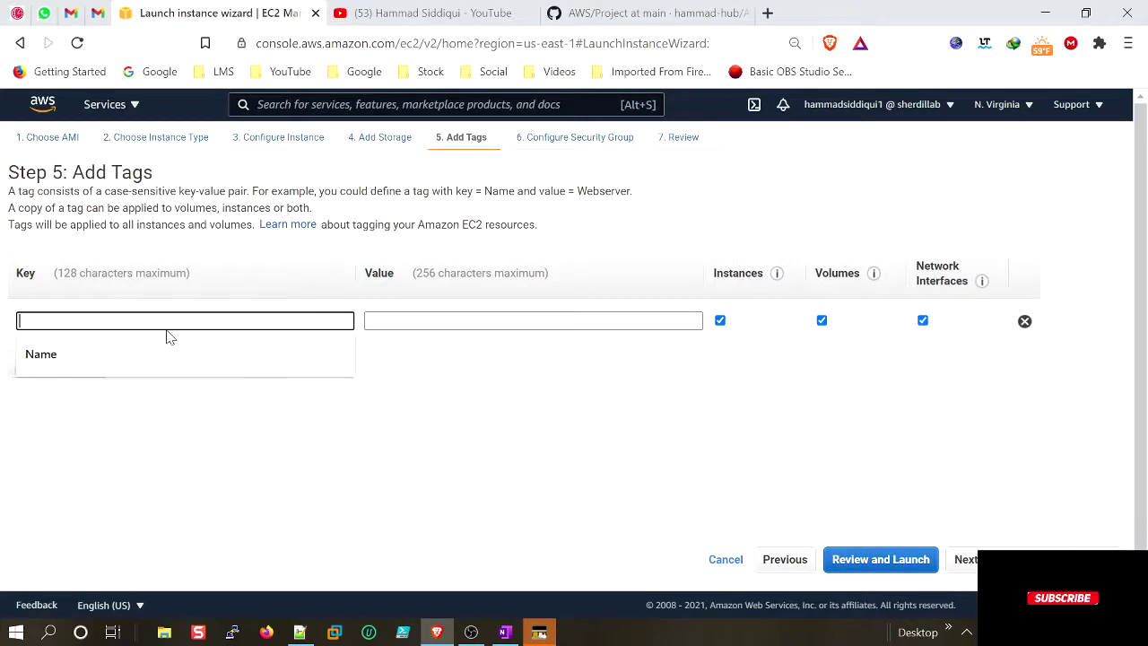
pyautogui.click(57, 353)
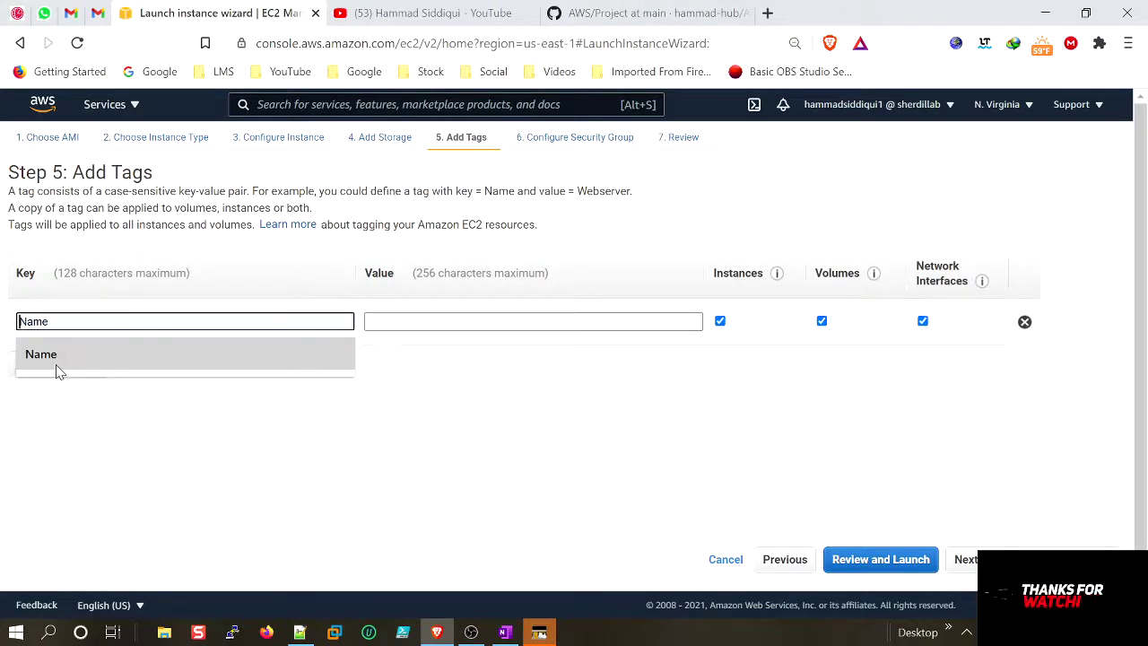
pyautogui.click(404, 321)
pyautogui.click(431, 355)
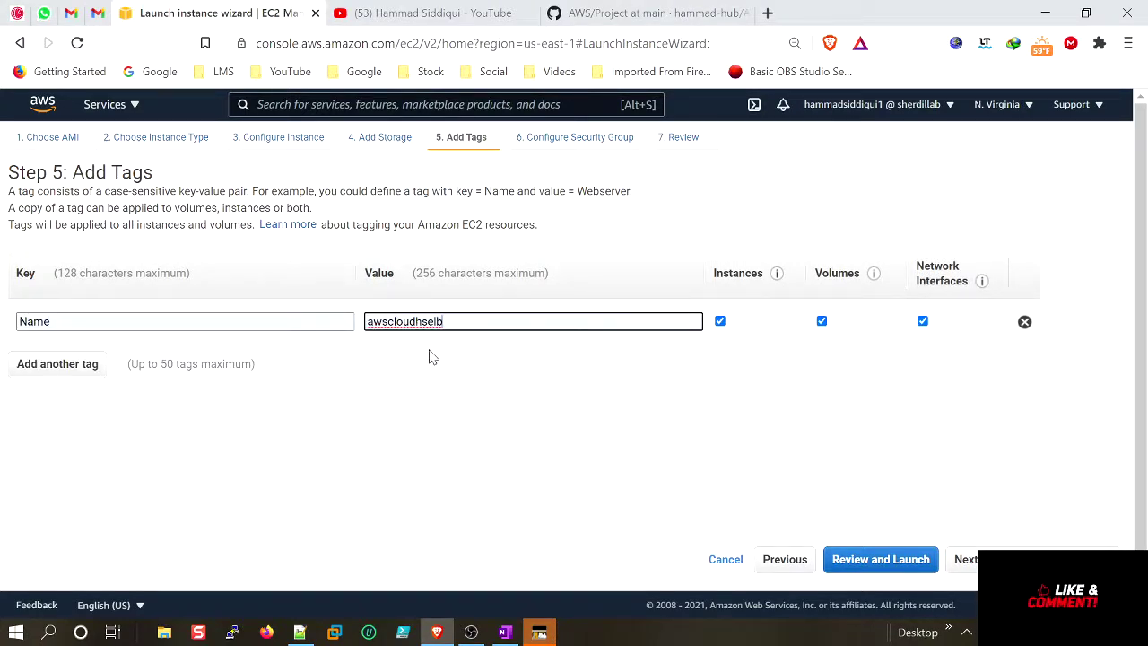
pyautogui.moveTo(445, 322); pyautogui.dragTo(362, 323)
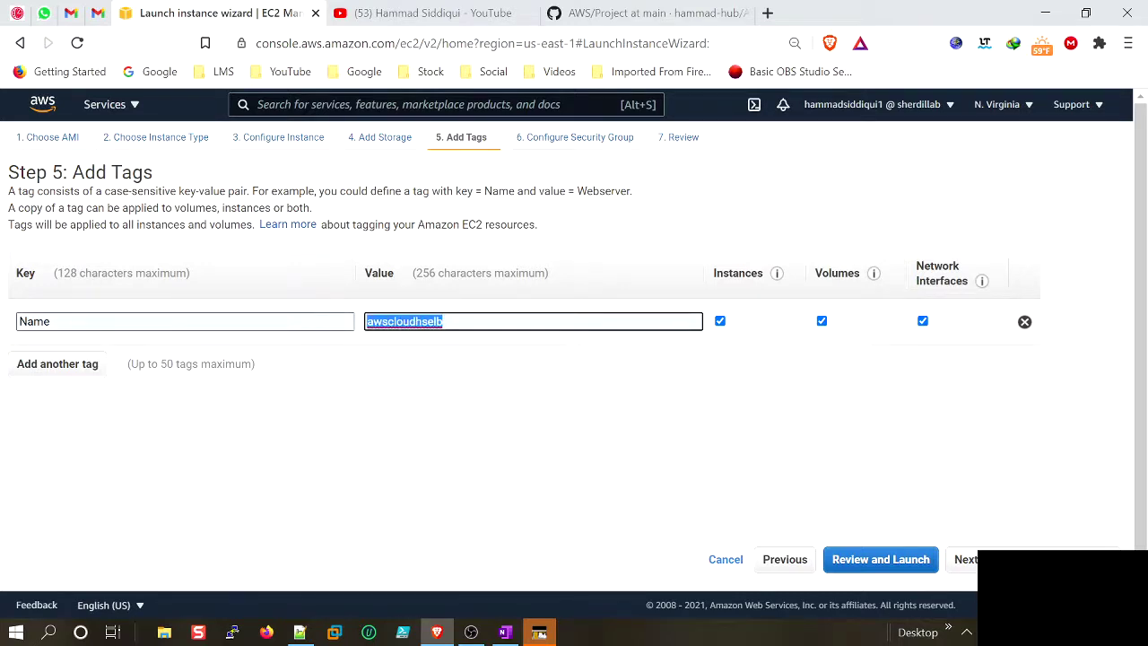
pyautogui.write('Web')
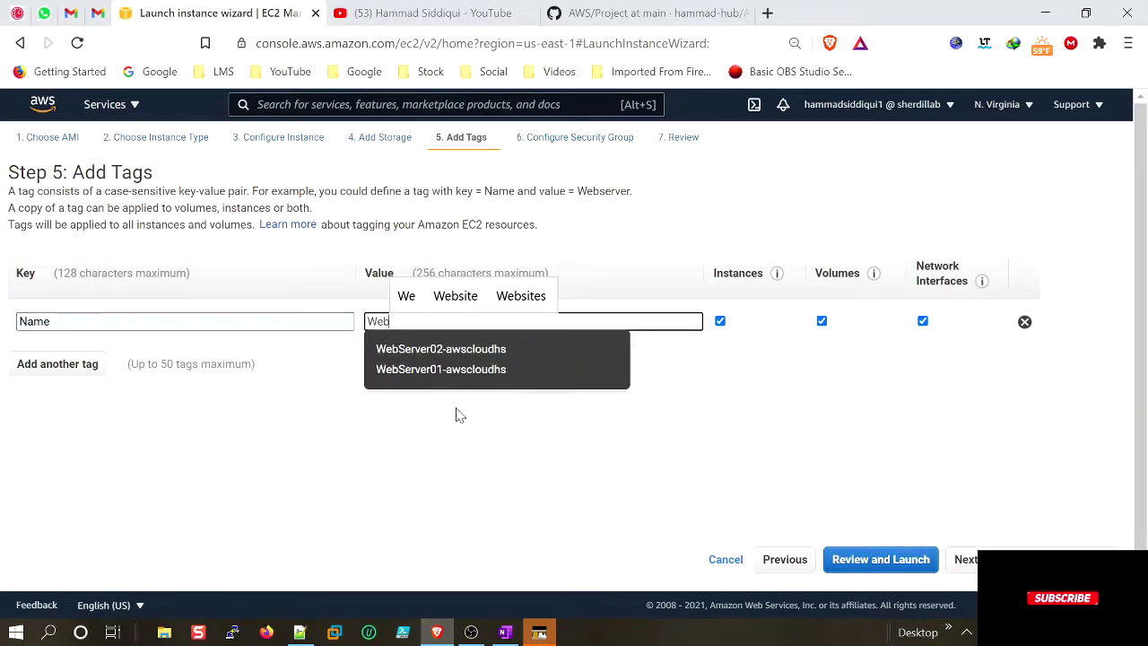
pyautogui.click(447, 370)
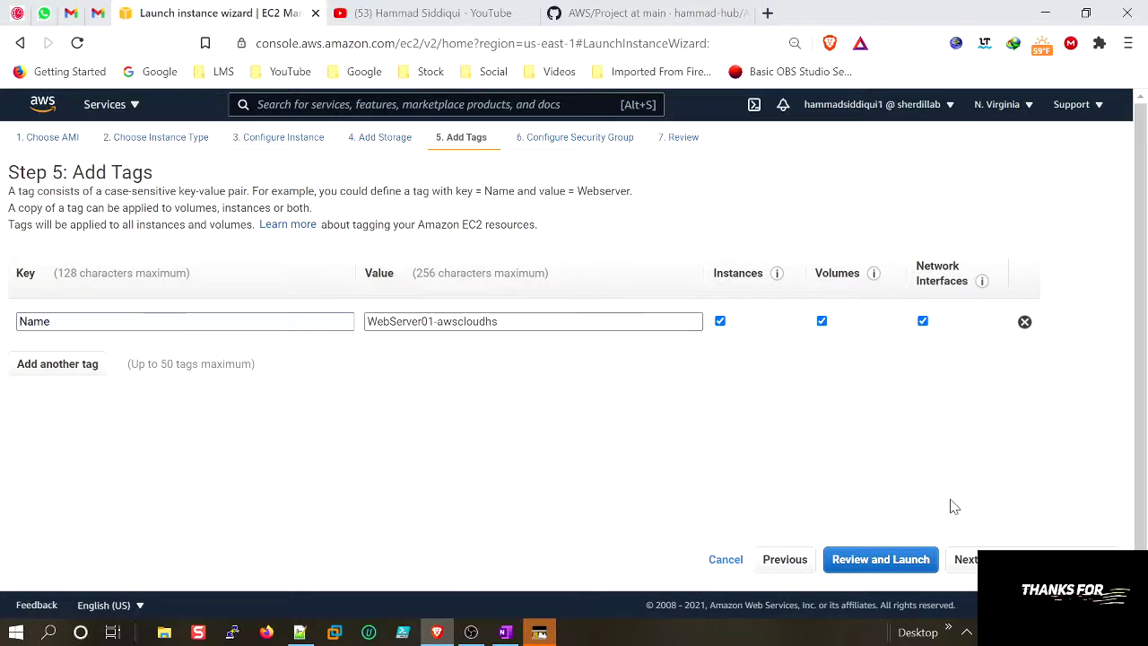
# Step: Continue to the security group settings and add an HTTP rule to the new group
pyautogui.click(965, 560)
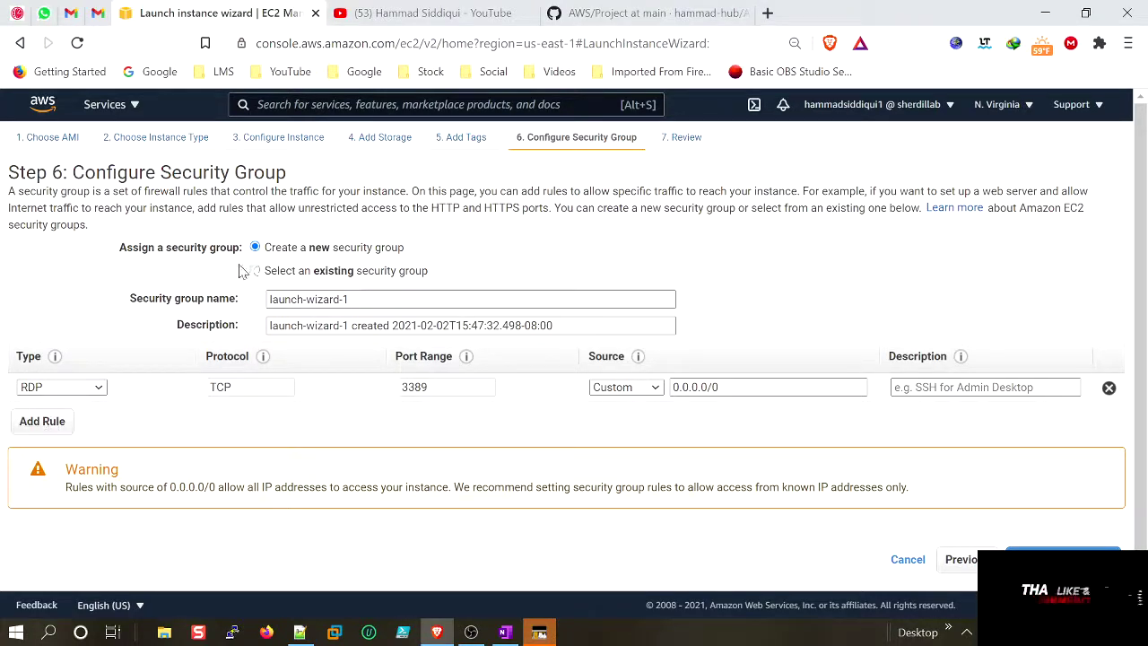
pyautogui.click(47, 421)
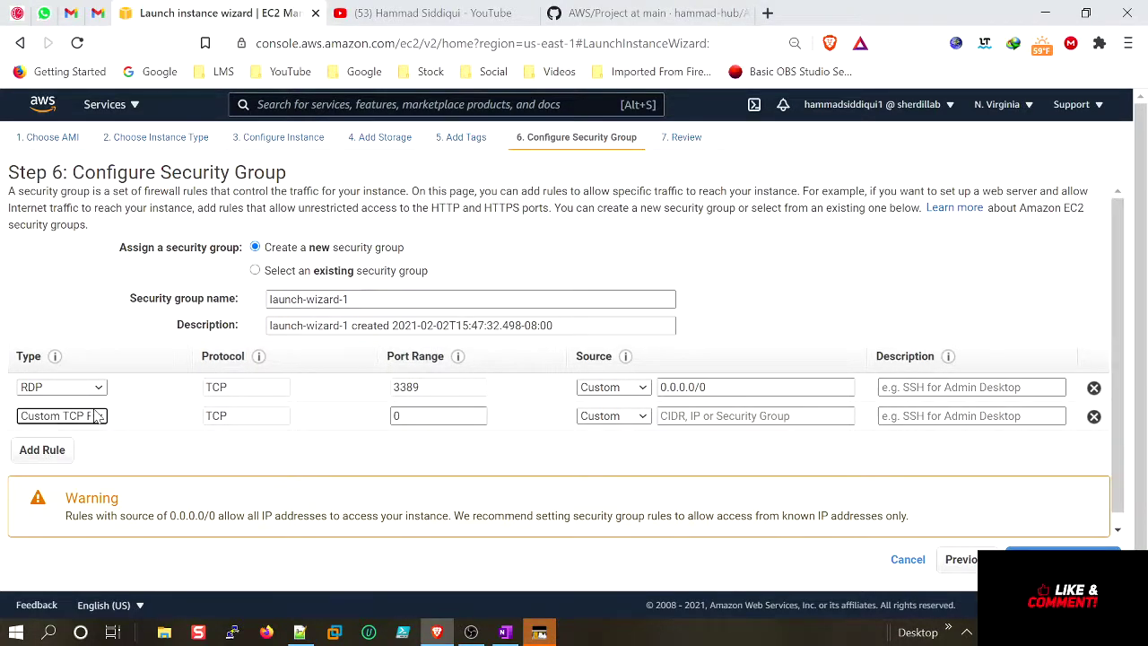
pyautogui.click(93, 419)
pyautogui.click(112, 331)
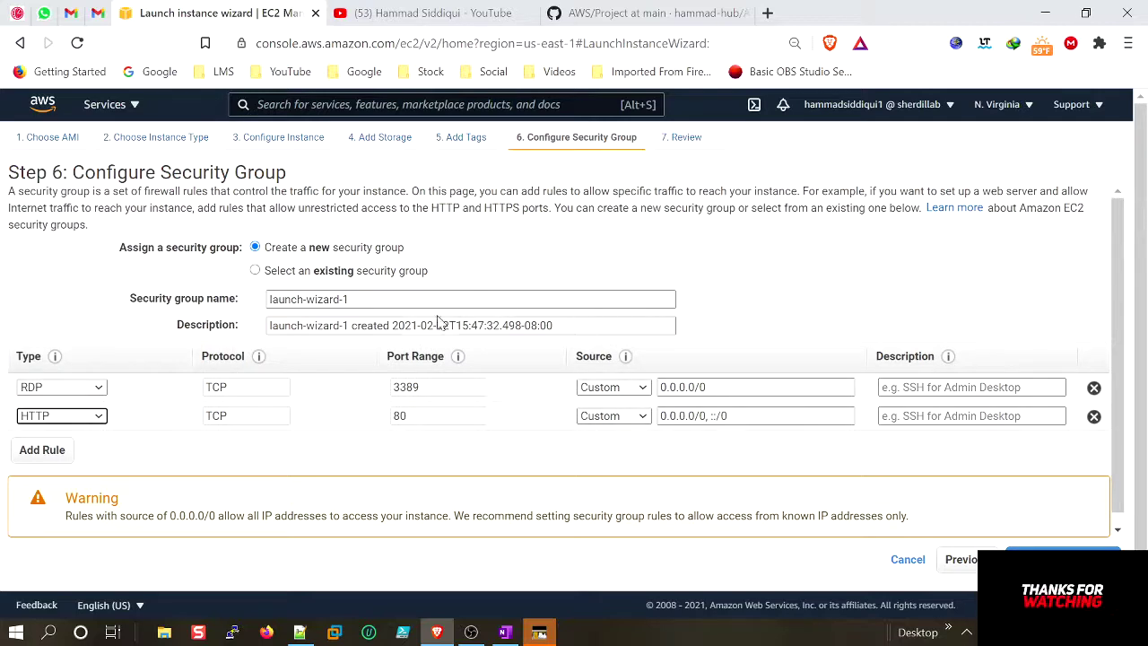
# Step: Set both the security group's name and description to sg-awscloud-allow-rdp-http
pyautogui.moveTo(386, 303); pyautogui.dragTo(199, 295)
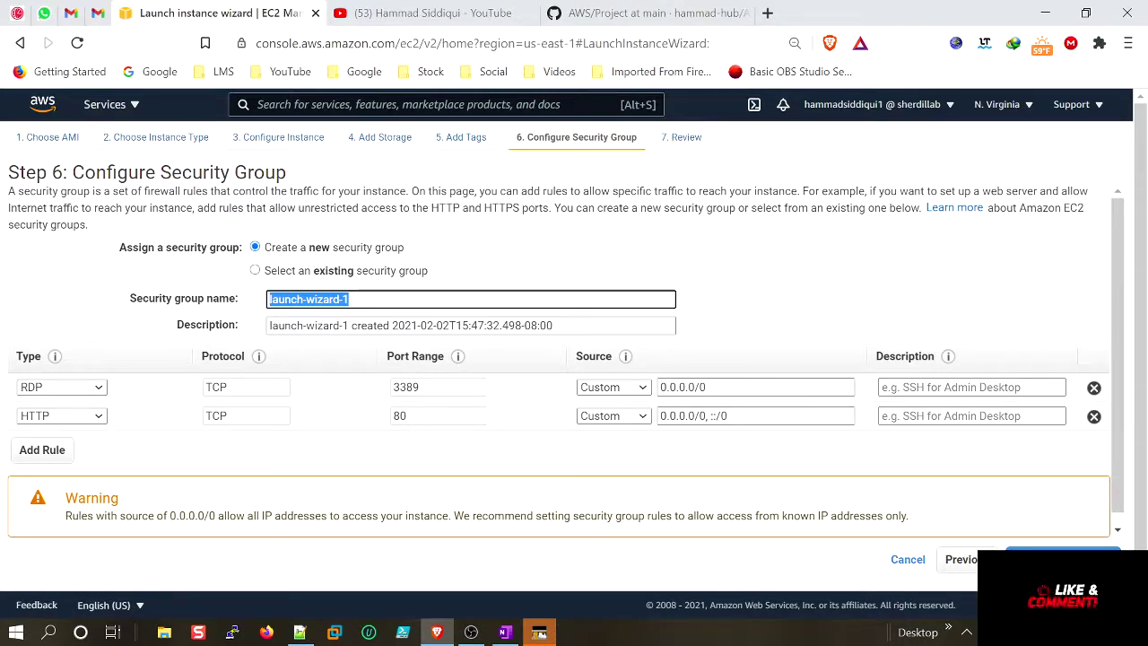
pyautogui.write('sg')
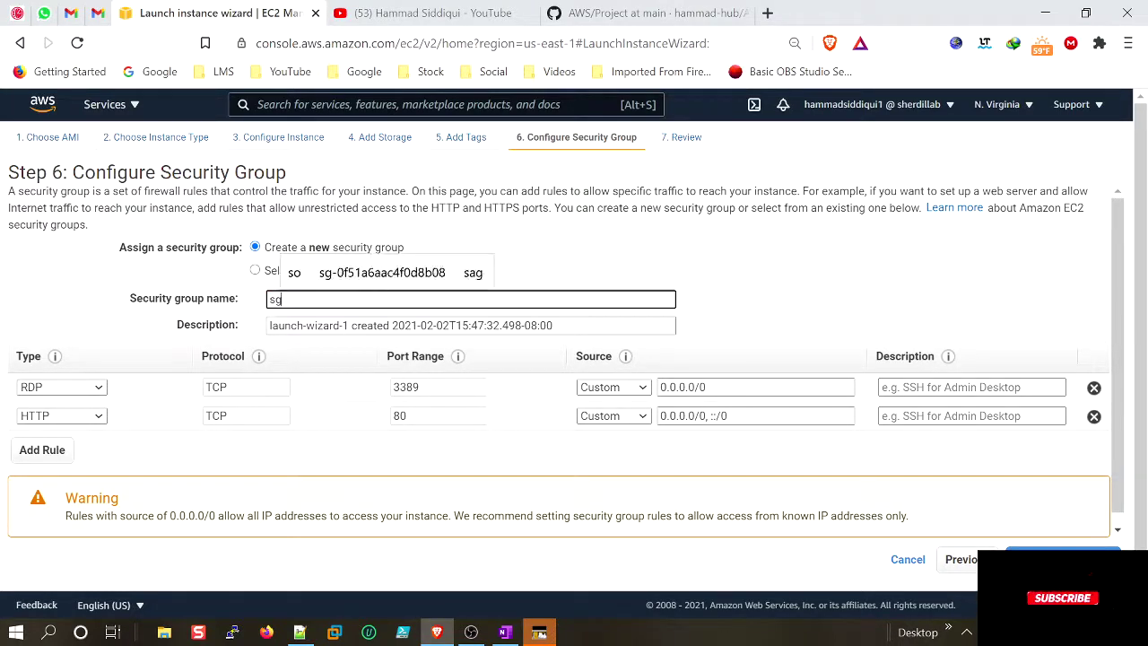
pyautogui.write('-awsclo')
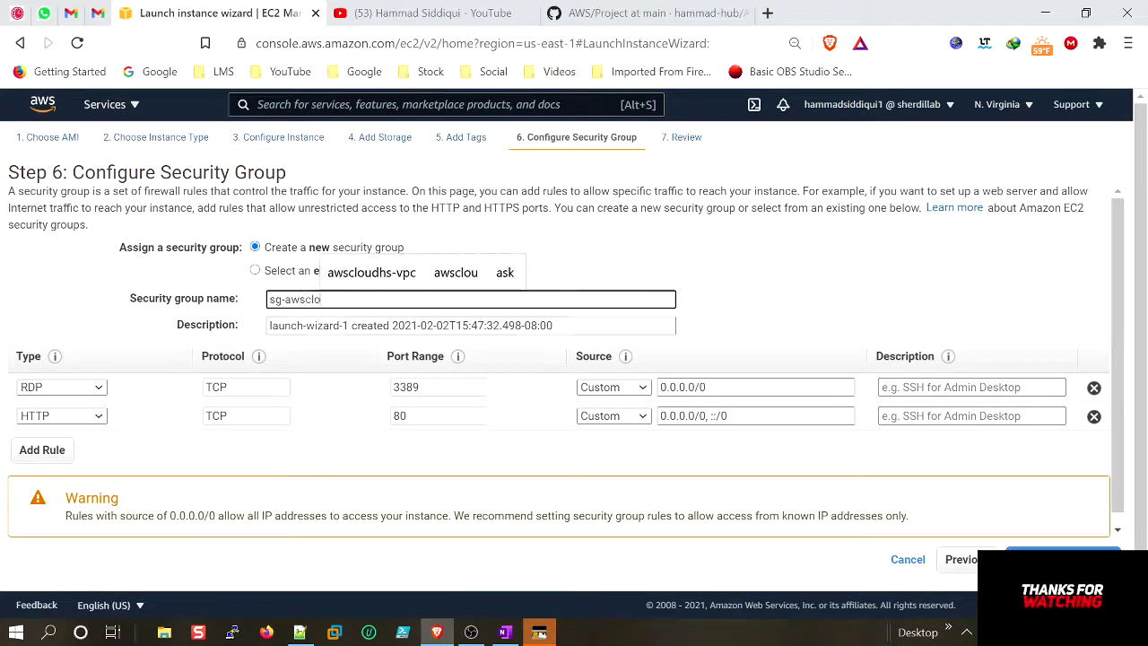
pyautogui.write('ud-al')
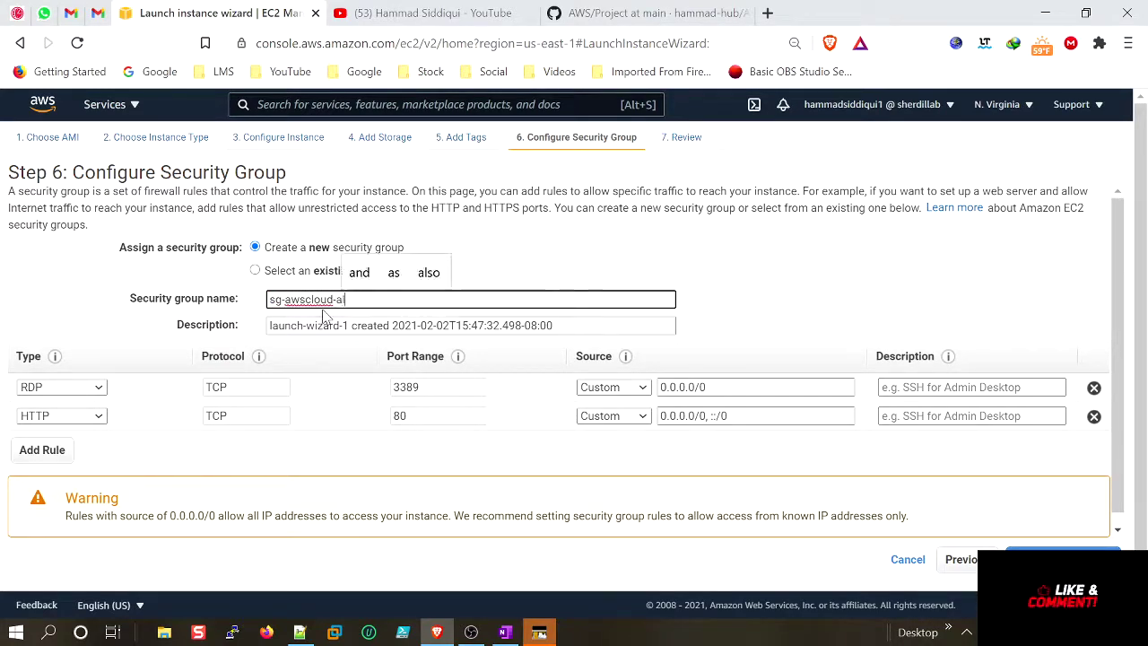
pyautogui.write('low-rd')
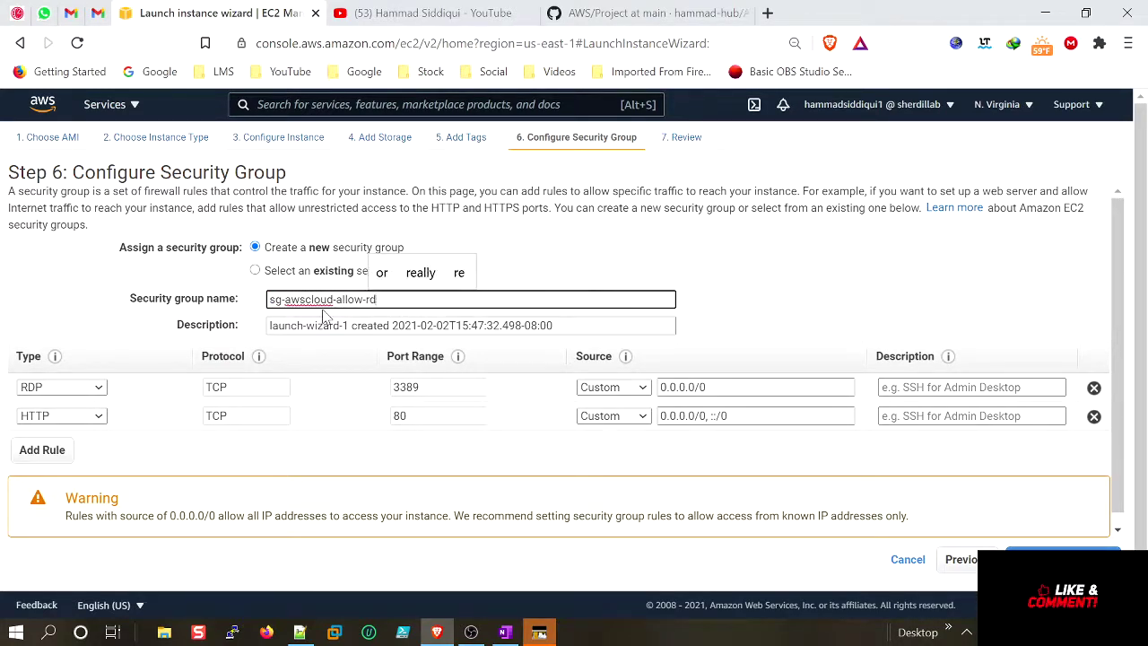
pyautogui.write('p-http')
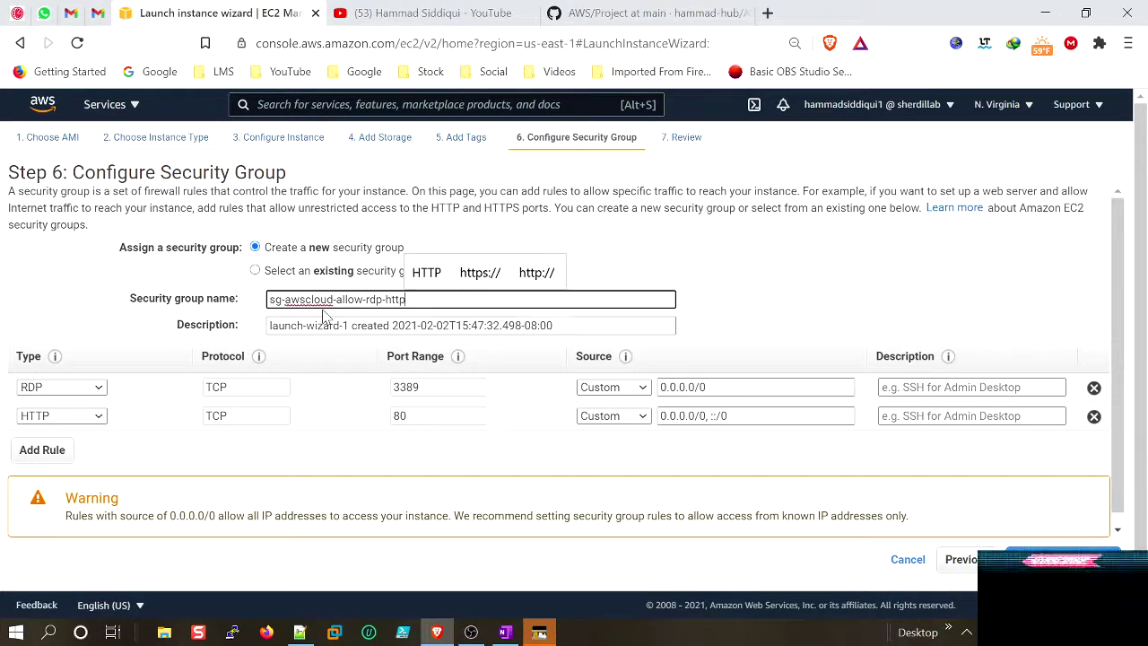
pyautogui.hotkey('ctrl', 'a')
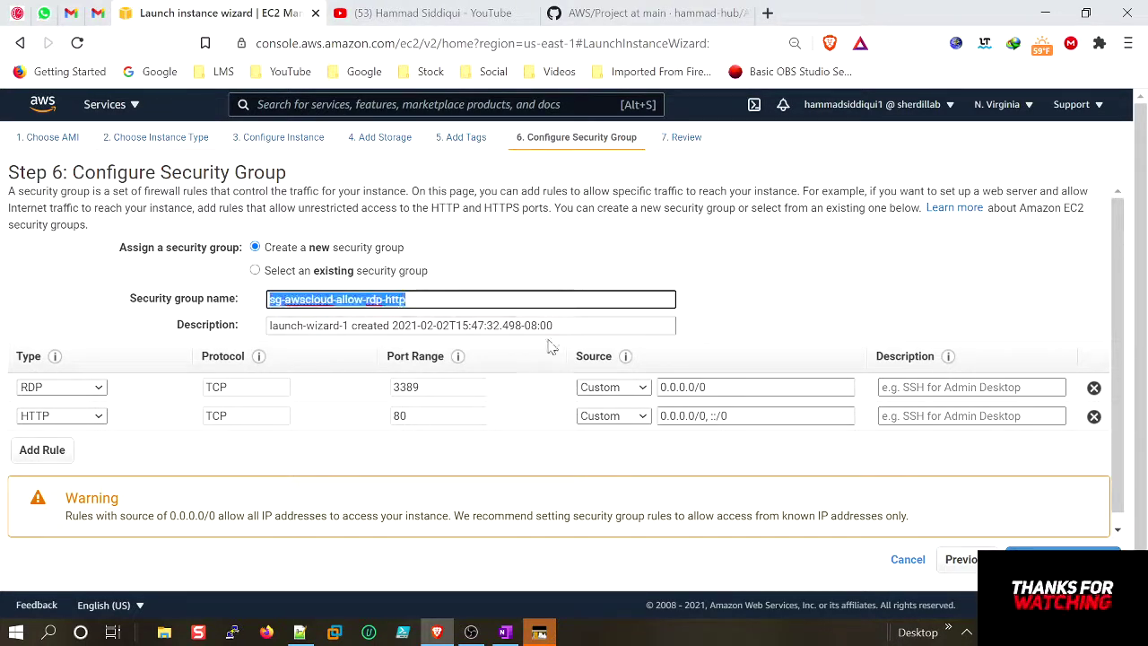
pyautogui.hotkey('ctrl', 'c')
pyautogui.press('Tab')
pyautogui.hotkey('ctrl', 'v')
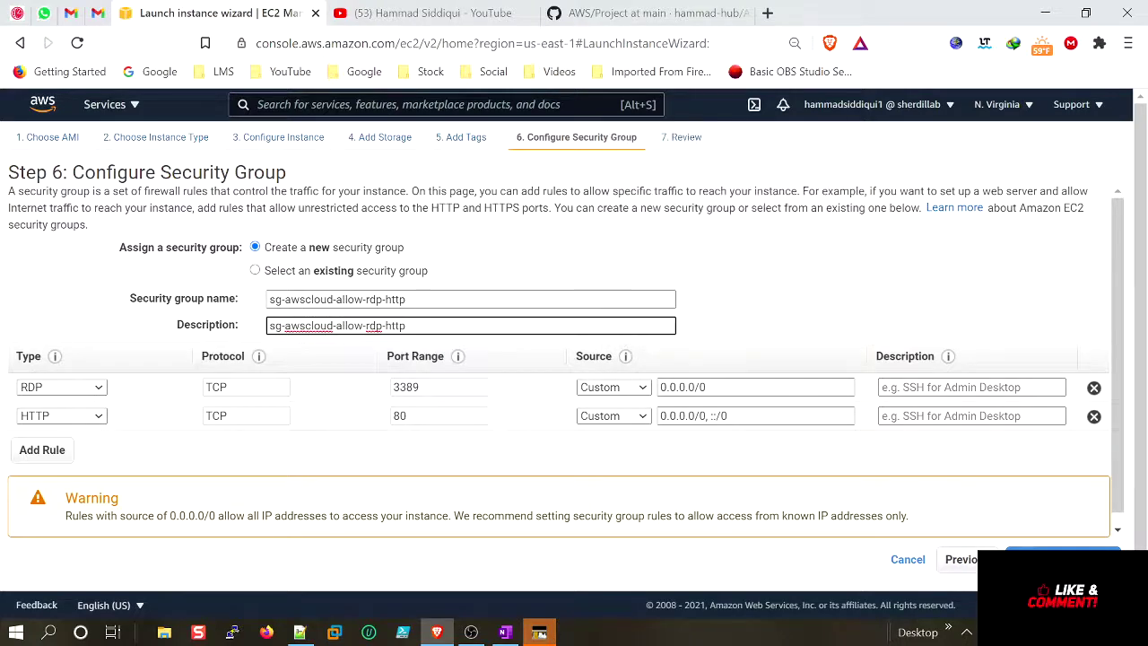
pyautogui.press('Return')
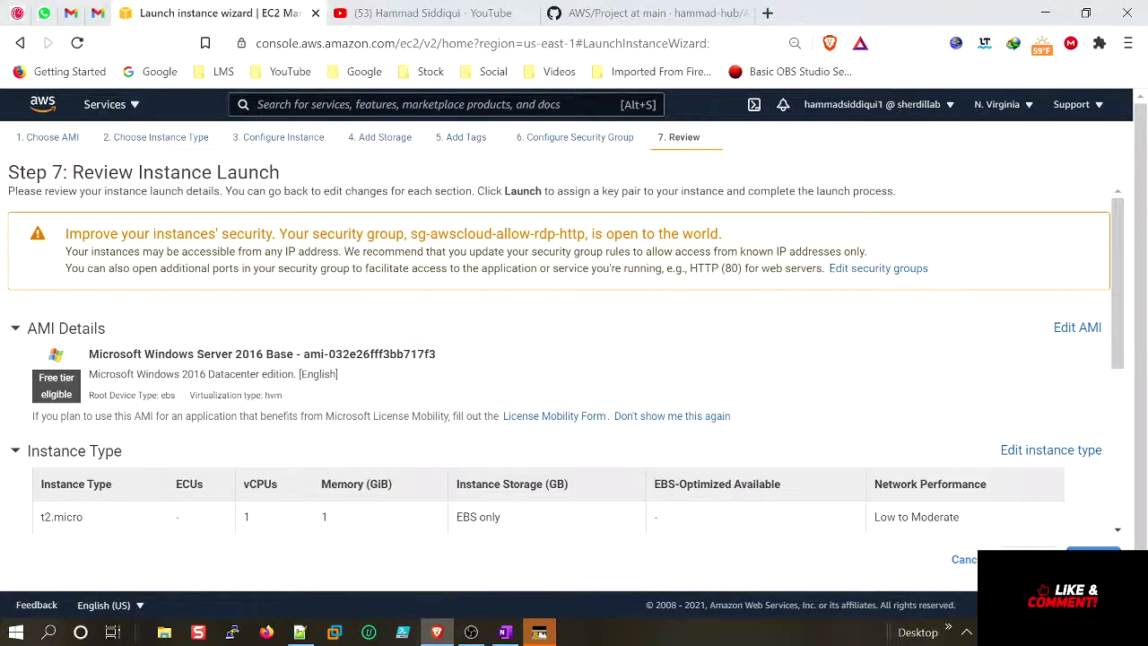
# Step: Return to the security group settings and set the source of the RDP and HTTP rules to Anywhere
pyautogui.click(1028, 559)
pyautogui.click(613, 387)
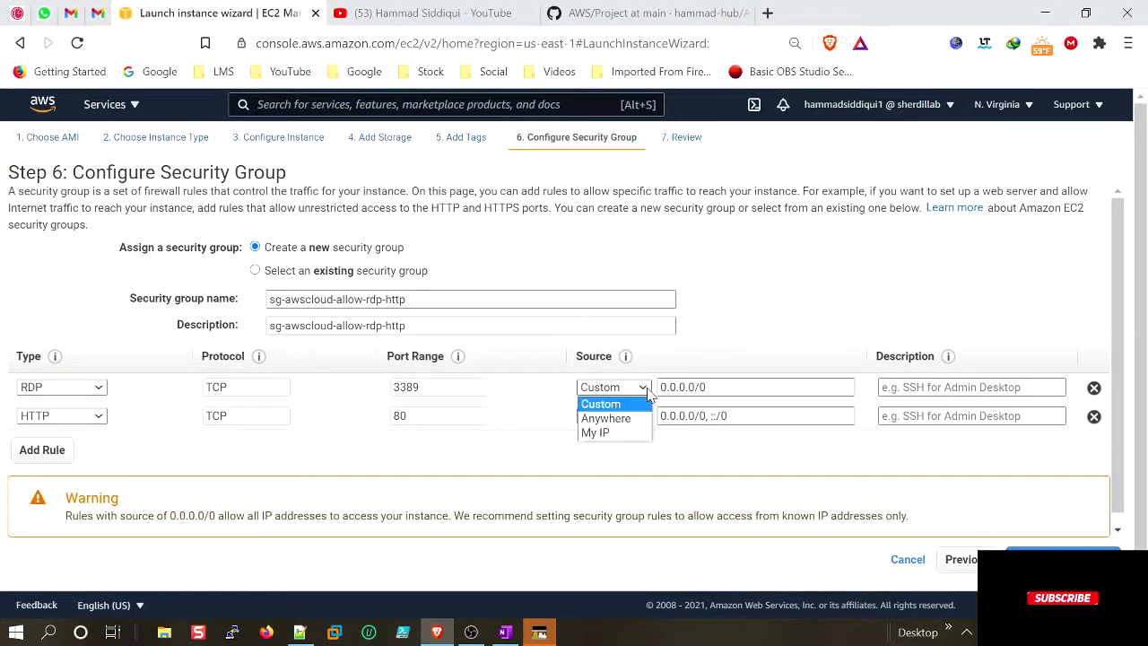
pyautogui.click(617, 419)
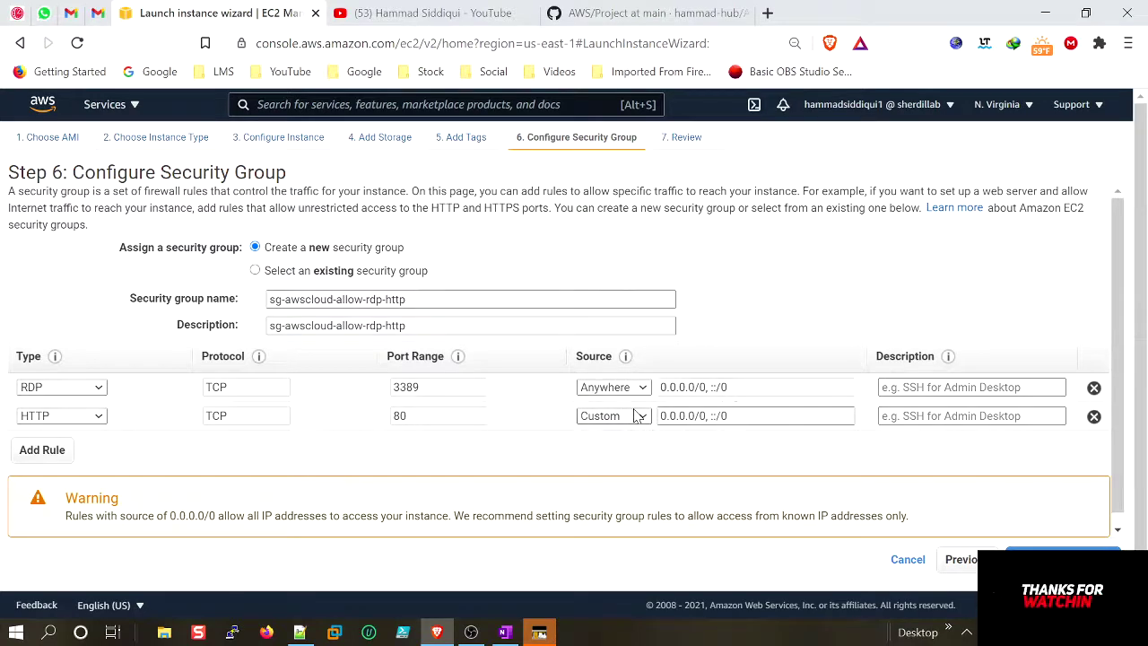
pyautogui.click(638, 415)
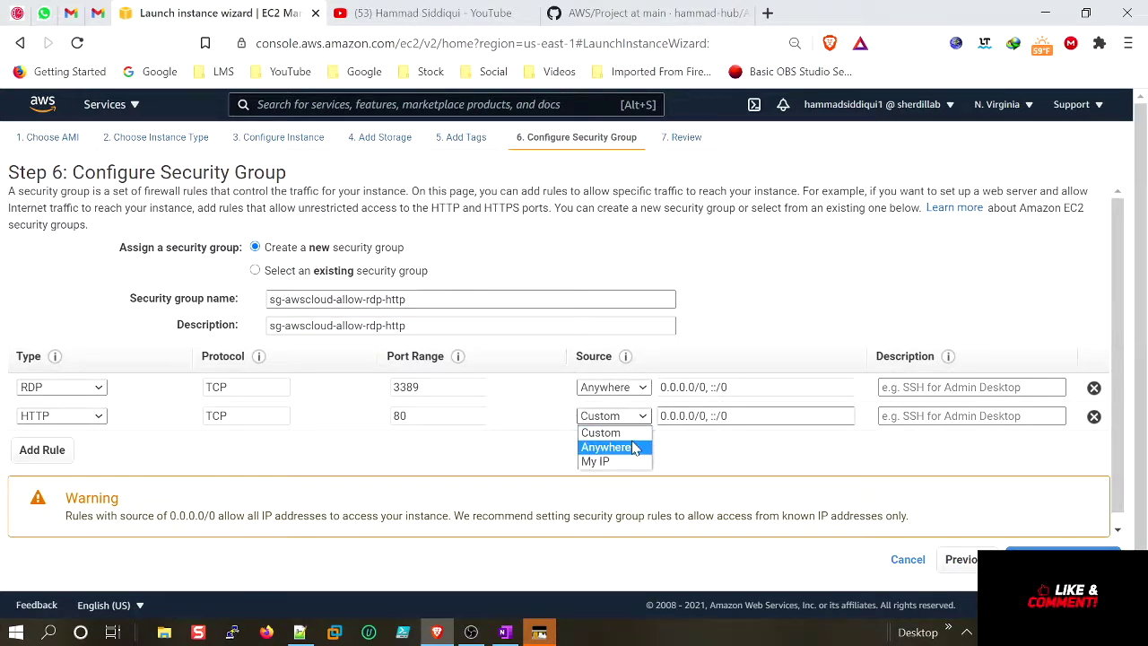
pyautogui.click(635, 447)
# Step: Continue to the launch review, check the security group rules and proceed to the key pair selection
pyautogui.click(1063, 559)
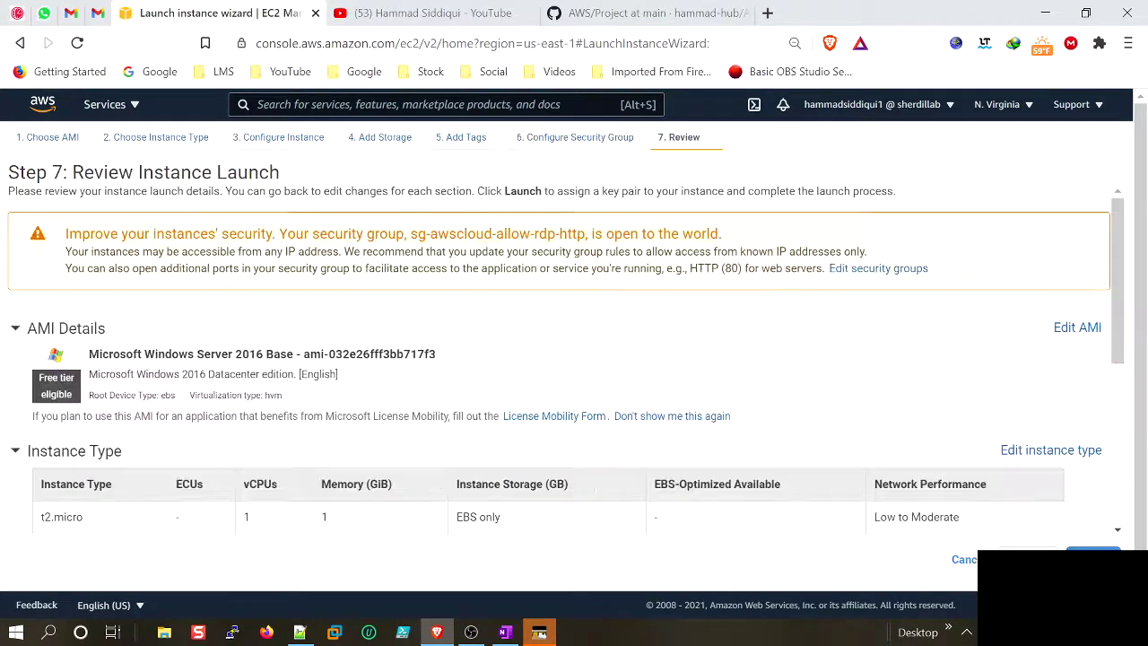
pyautogui.scroll(-5, 574, 359)
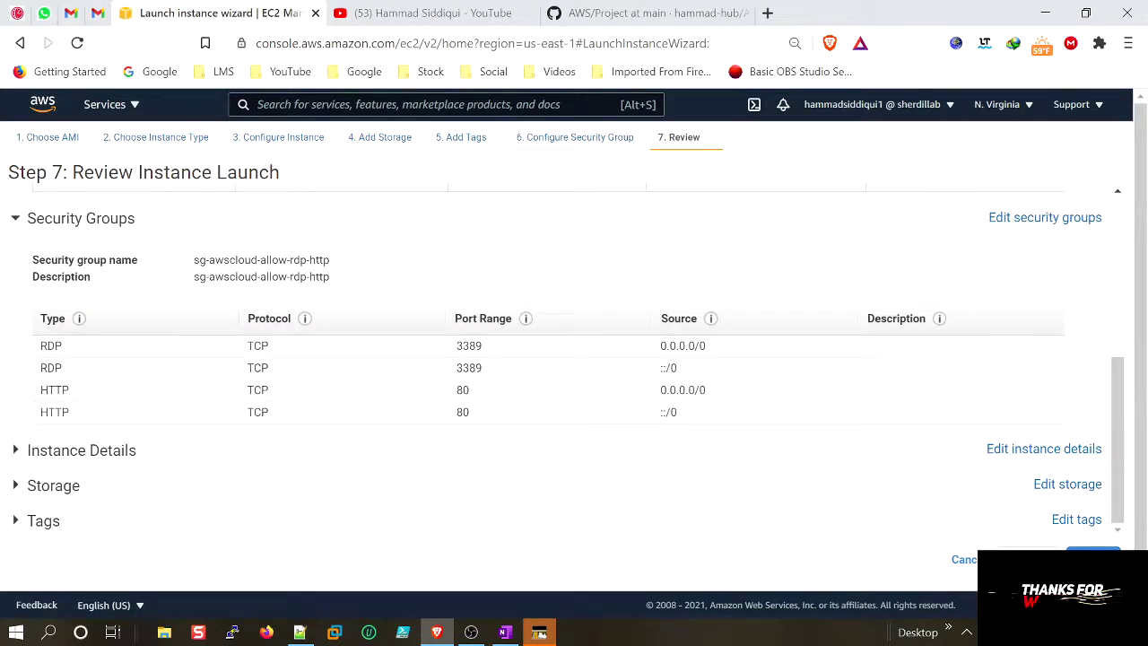
pyautogui.click(1093, 558)
# Step: Try the option to create a new key pair and switch back to choosing an existing one
pyautogui.click(418, 380)
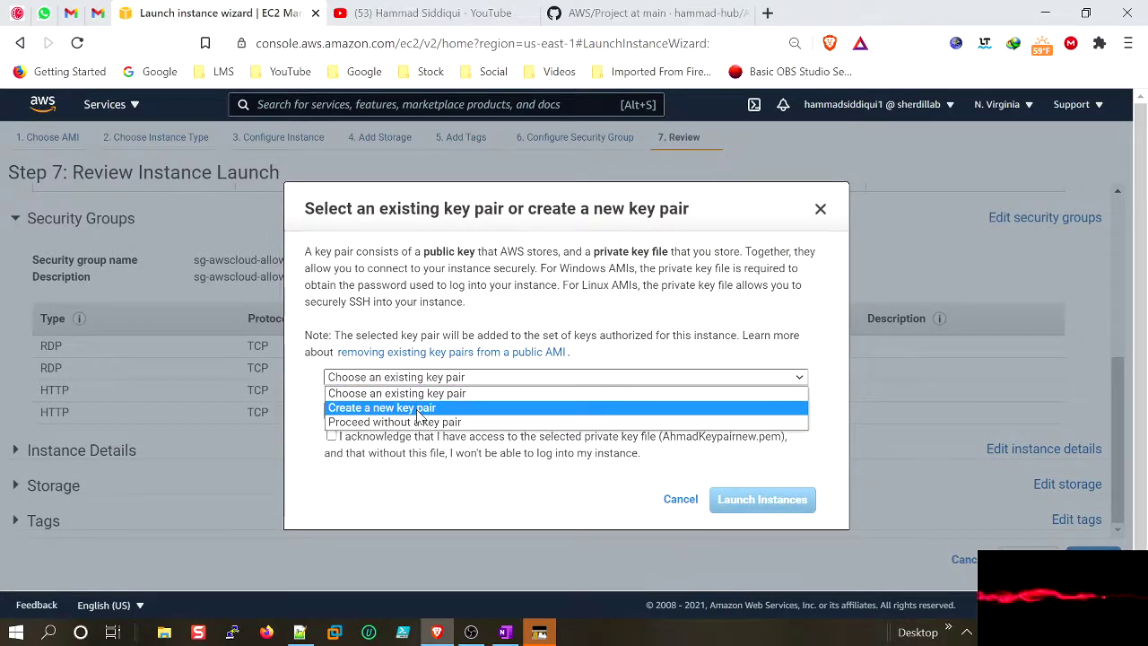
pyautogui.click(419, 412)
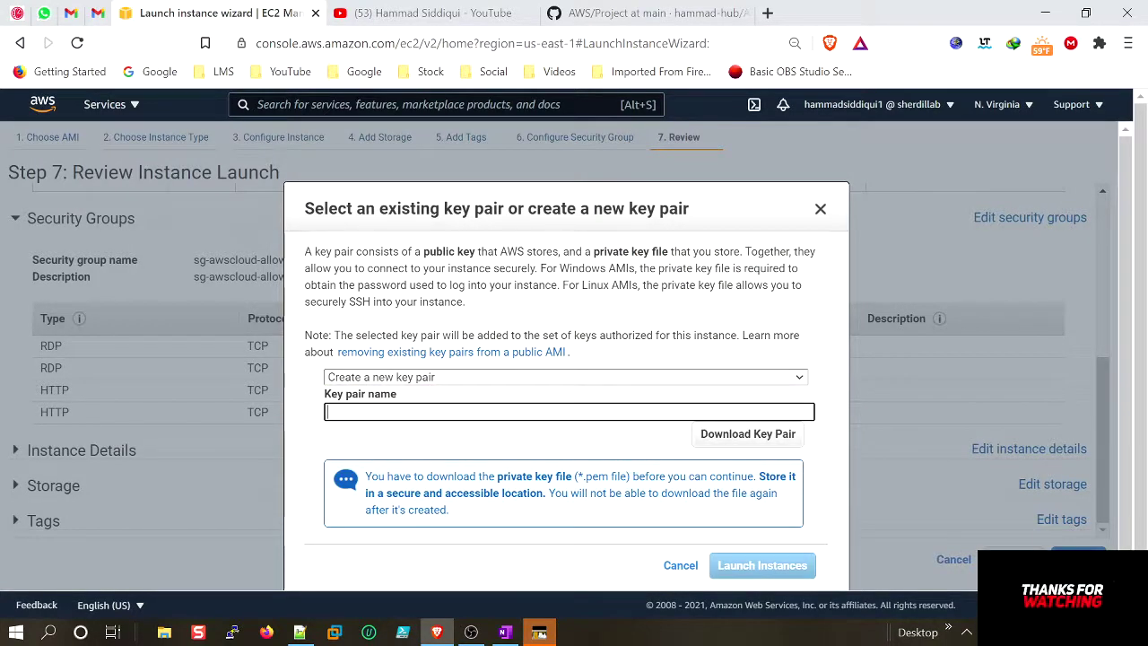
pyautogui.click(514, 377)
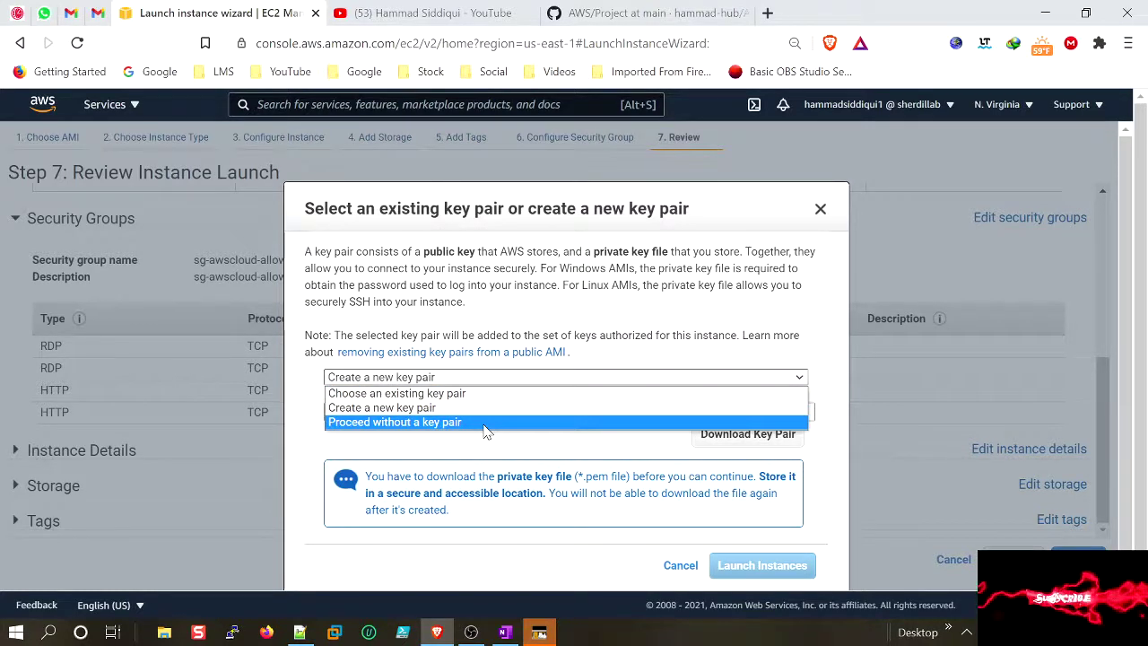
pyautogui.click(467, 395)
# Step: Choose the existing awscloudhs key pair, acknowledge access to its private key file and try to launch the instance
pyautogui.click(469, 410)
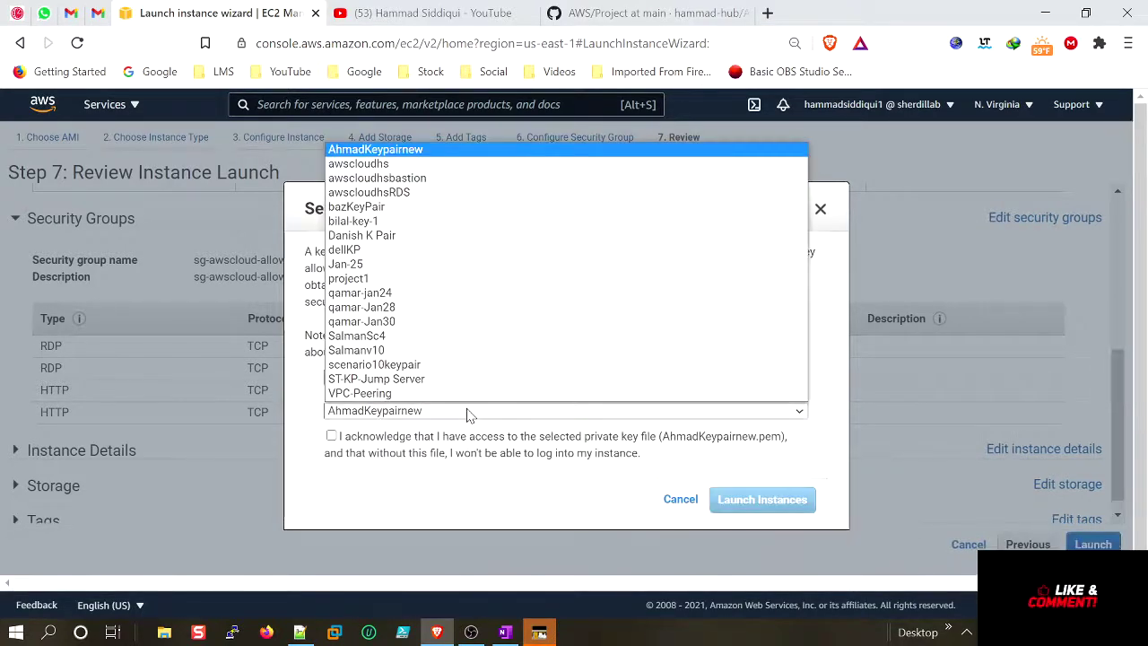
pyautogui.click(448, 164)
pyautogui.click(331, 437)
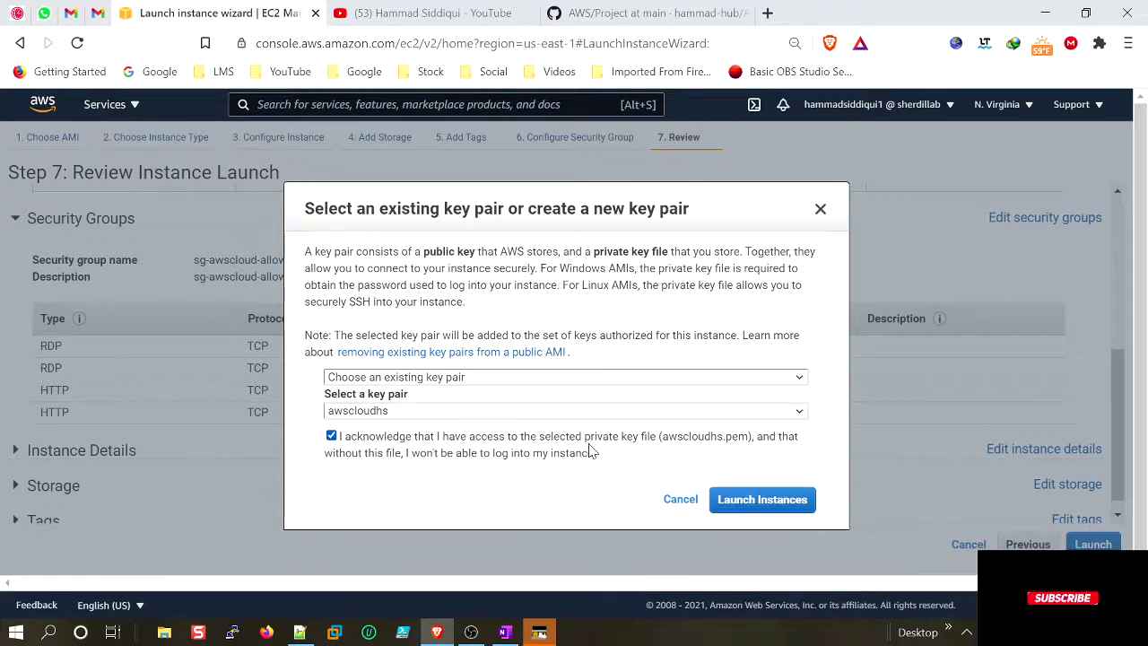
pyautogui.click(528, 412)
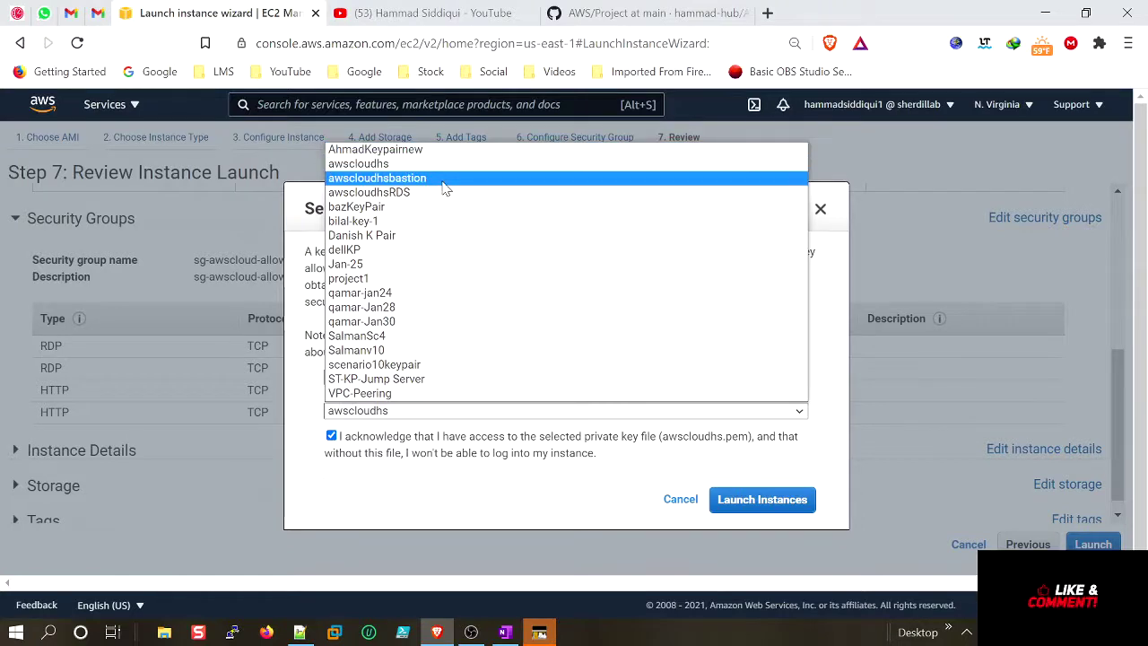
pyautogui.click(289, 314)
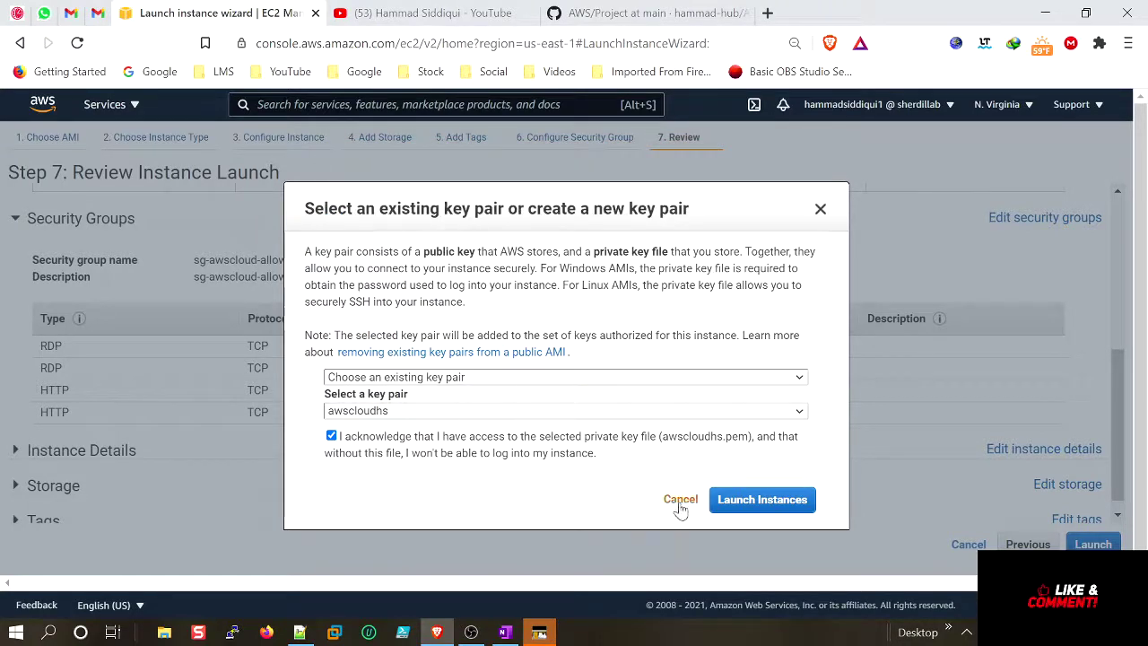
pyautogui.click(762, 503)
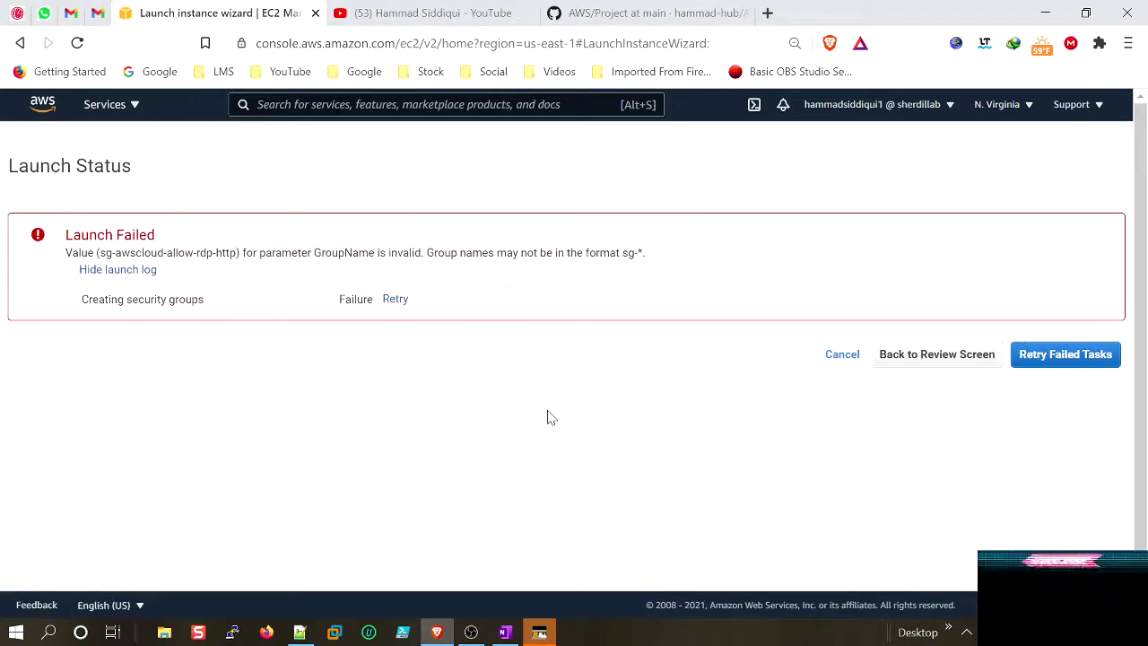
# Step: Check the launch status message and return through the review screen to the security group settings
pyautogui.moveTo(93, 252); pyautogui.dragTo(268, 252)
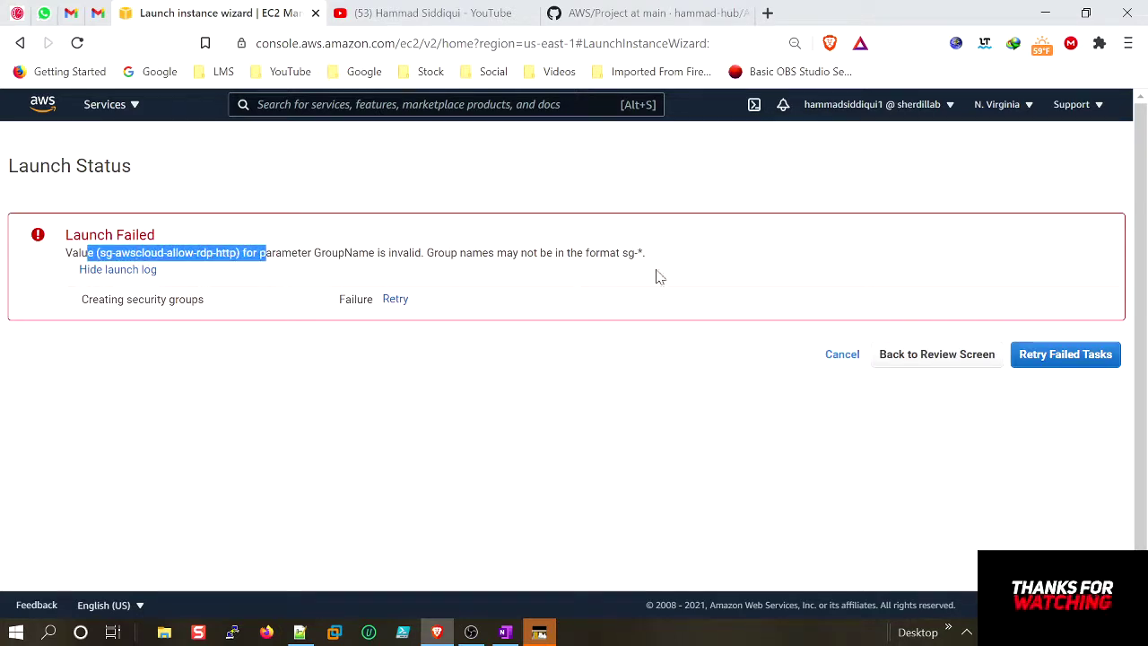
pyautogui.click(951, 354)
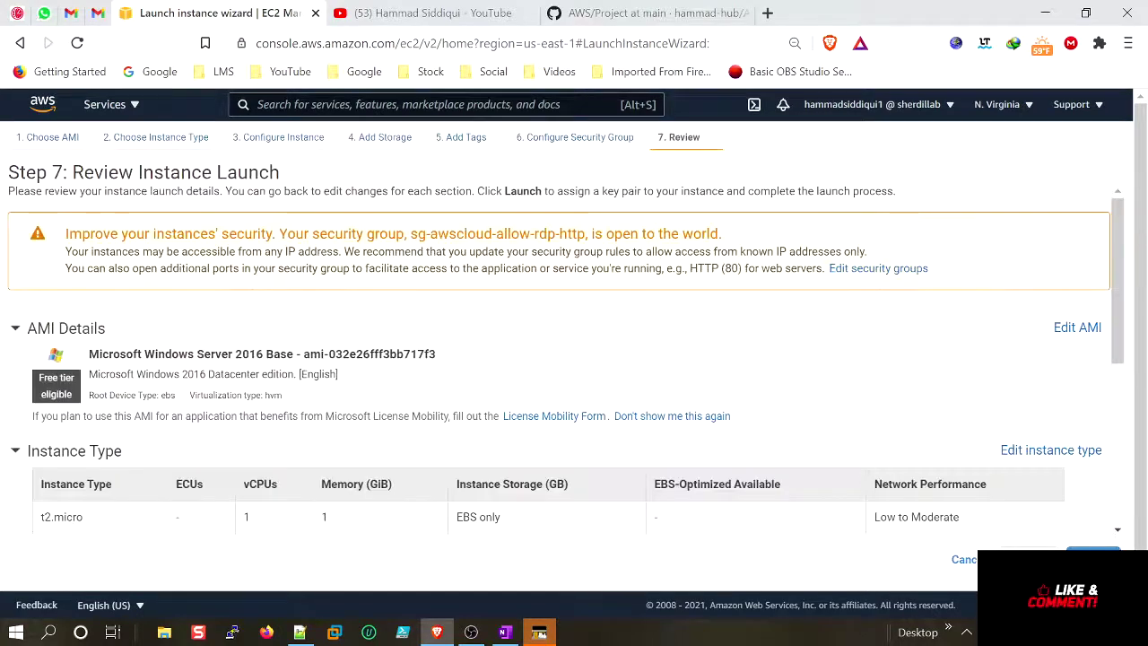
pyautogui.click(1028, 559)
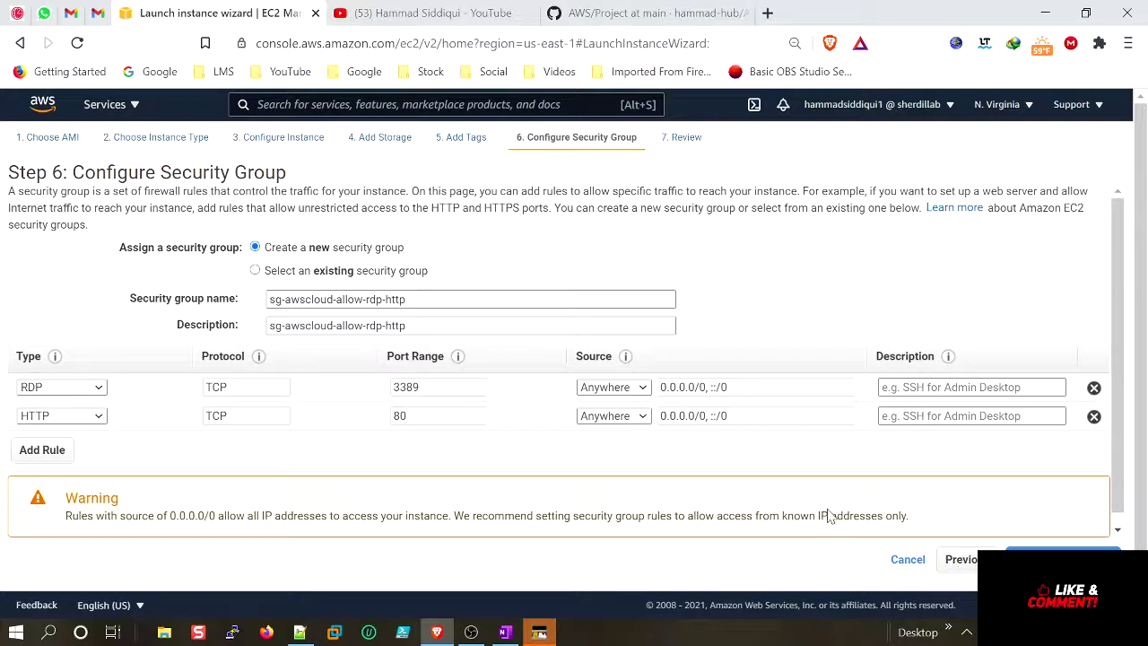
# Step: Shorten the security group name to sg-awscloud and reword the description so it starts with security-awscloud
pyautogui.click(407, 299)
pyautogui.moveTo(406, 299); pyautogui.dragTo(336, 299)
pyautogui.press('BackSpace')
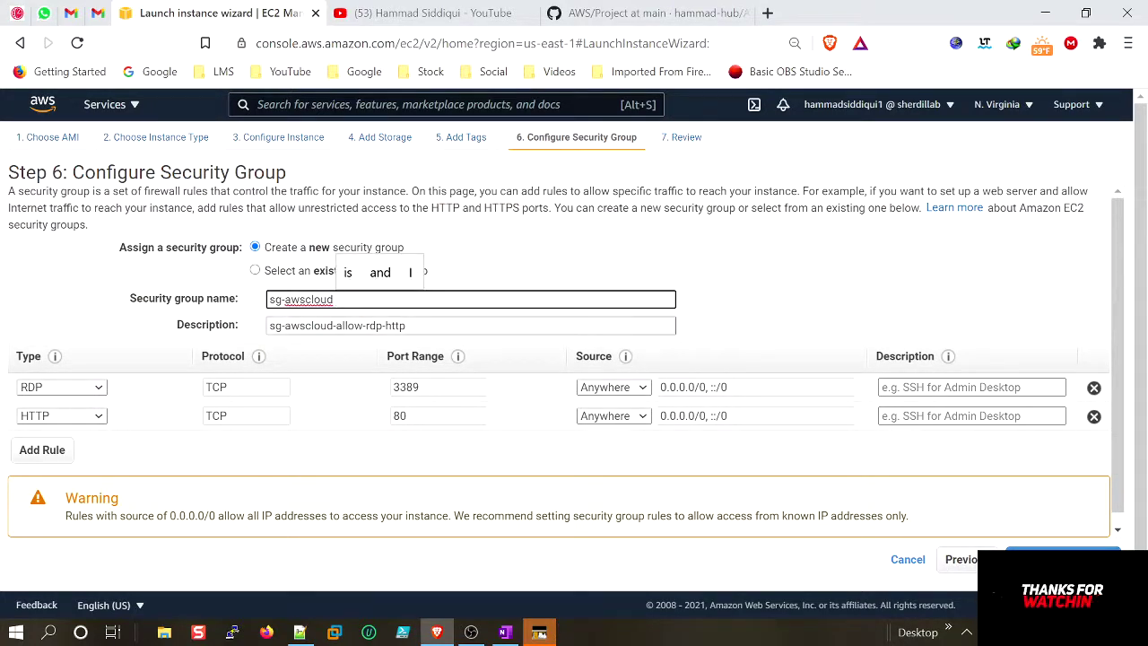
pyautogui.moveTo(405, 326); pyautogui.dragTo(345, 326)
pyautogui.write('an')
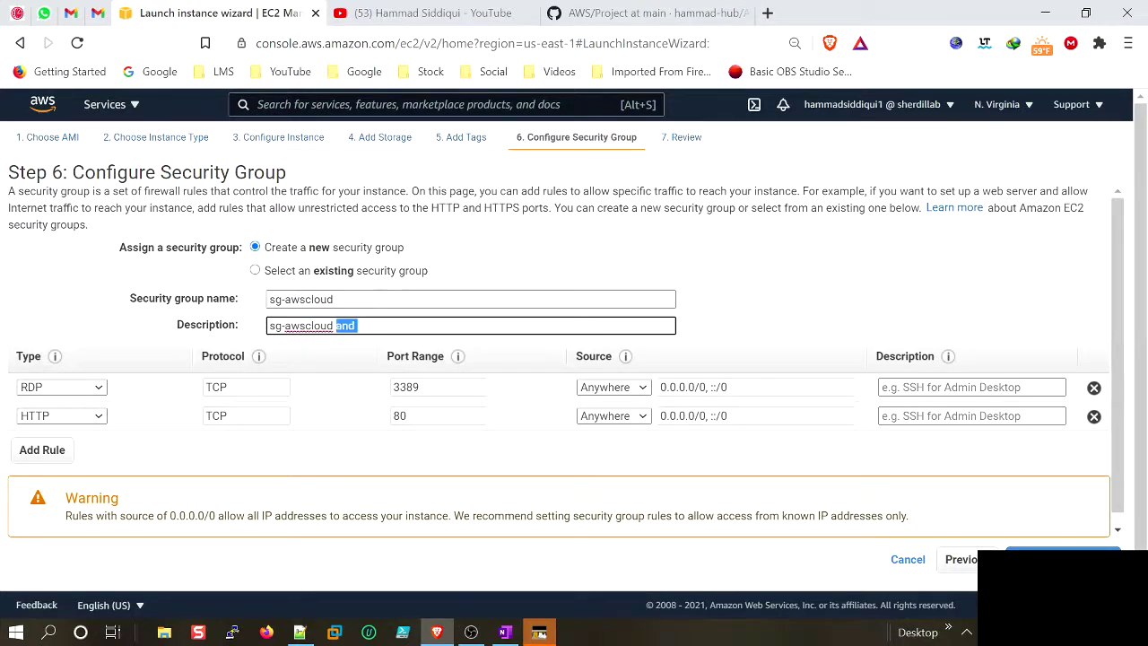
pyautogui.moveTo(283, 325); pyautogui.dragTo(250, 324)
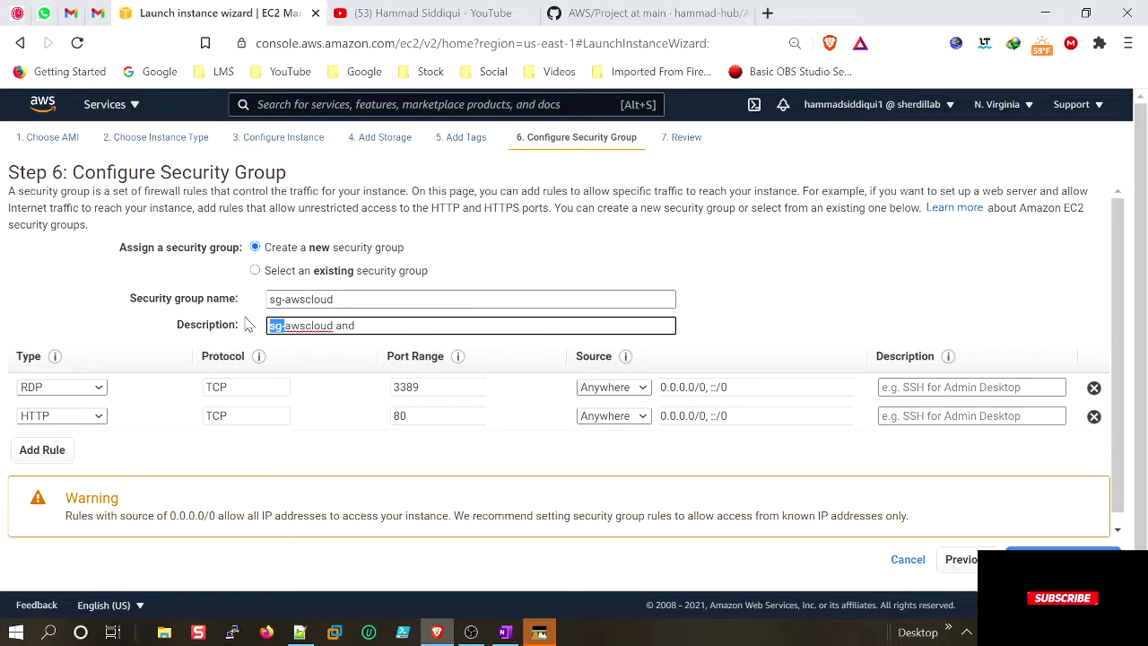
pyautogui.write('securitygrou')
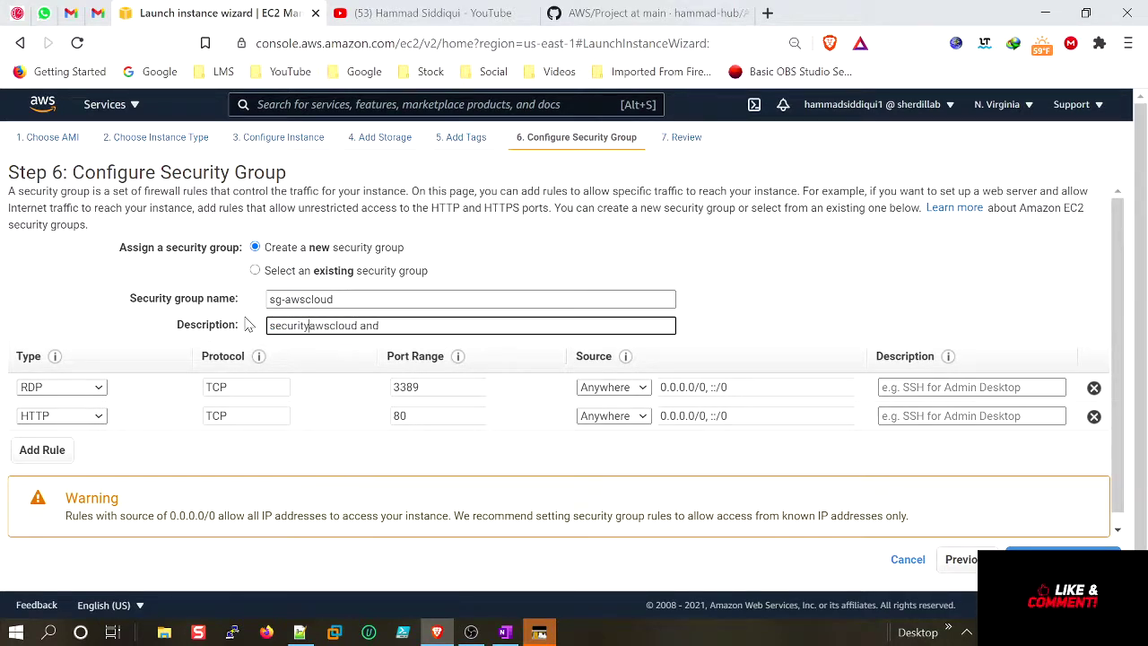
pyautogui.write('-')
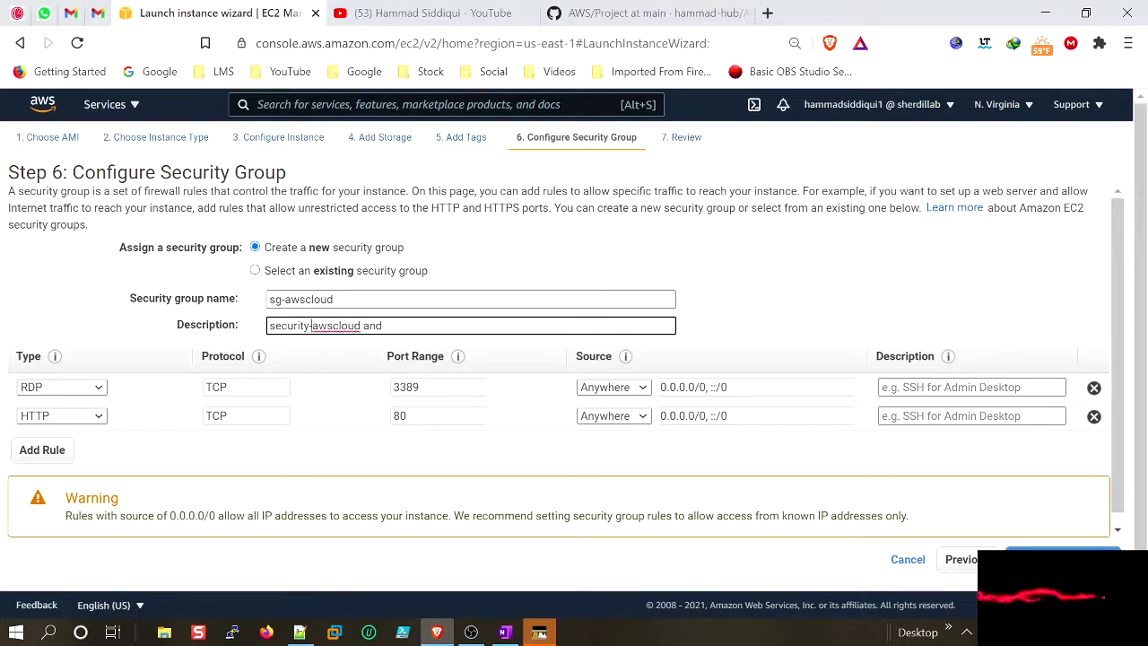
# Step: Copy the description into the security group name and trim the name to security-awscloud
pyautogui.hotkey('ctrl', 'a')
pyautogui.hotkey('shift', 'Tab')
pyautogui.hotkey('ctrl', 'v')
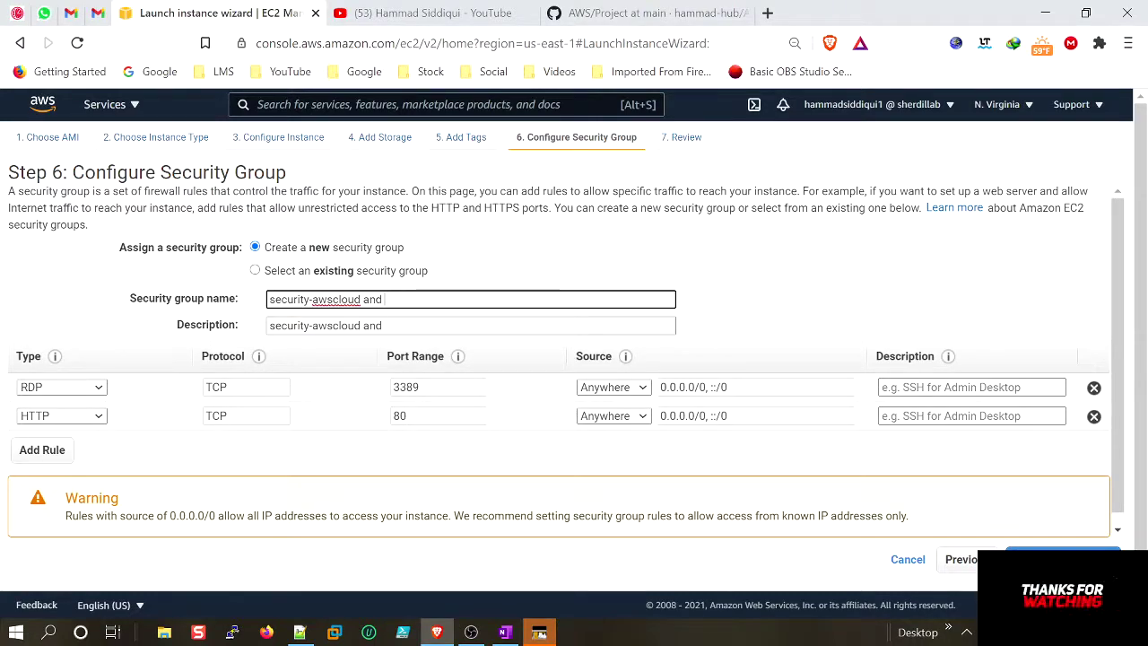
pyautogui.hotkey('shift', 'Left')
pyautogui.hotkey('shift', 'Left')
pyautogui.hotkey('shift', 'Left')
pyautogui.hotkey('shift', 'Left')
pyautogui.hotkey('shift', 'Left')
pyautogui.hotkey('shift', 'Left')
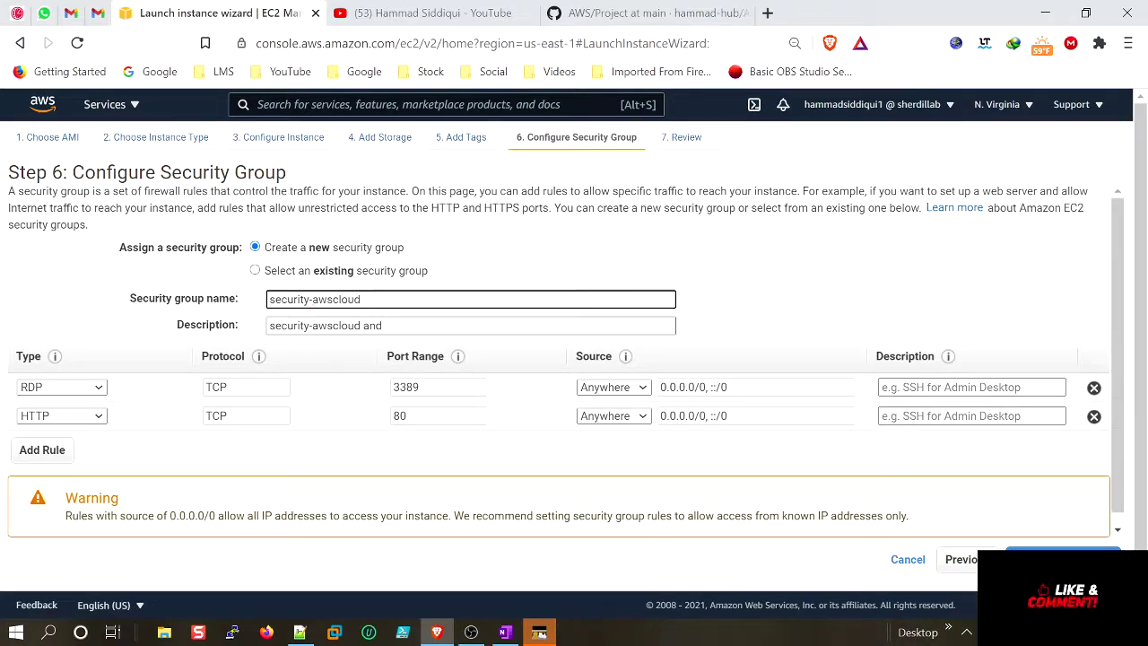
# Step: Trim the ending of the security group description, leaving security-awsclous
pyautogui.click(386, 326)
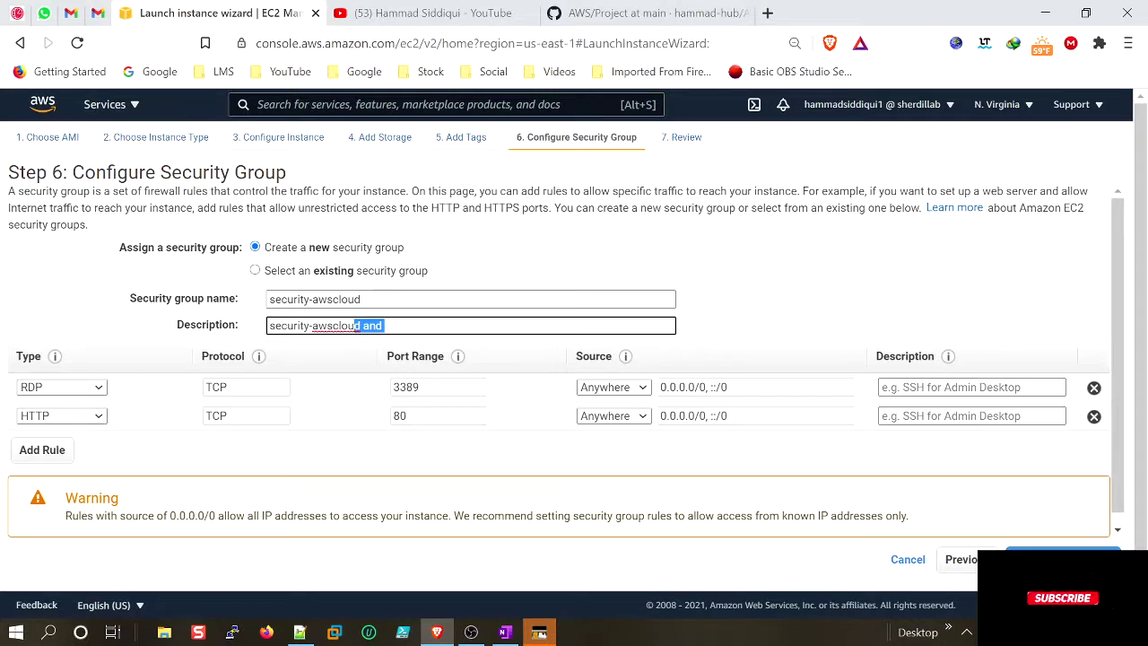
pyautogui.press('BackSpace')
pyautogui.press('BackSpace')
pyautogui.write('s')
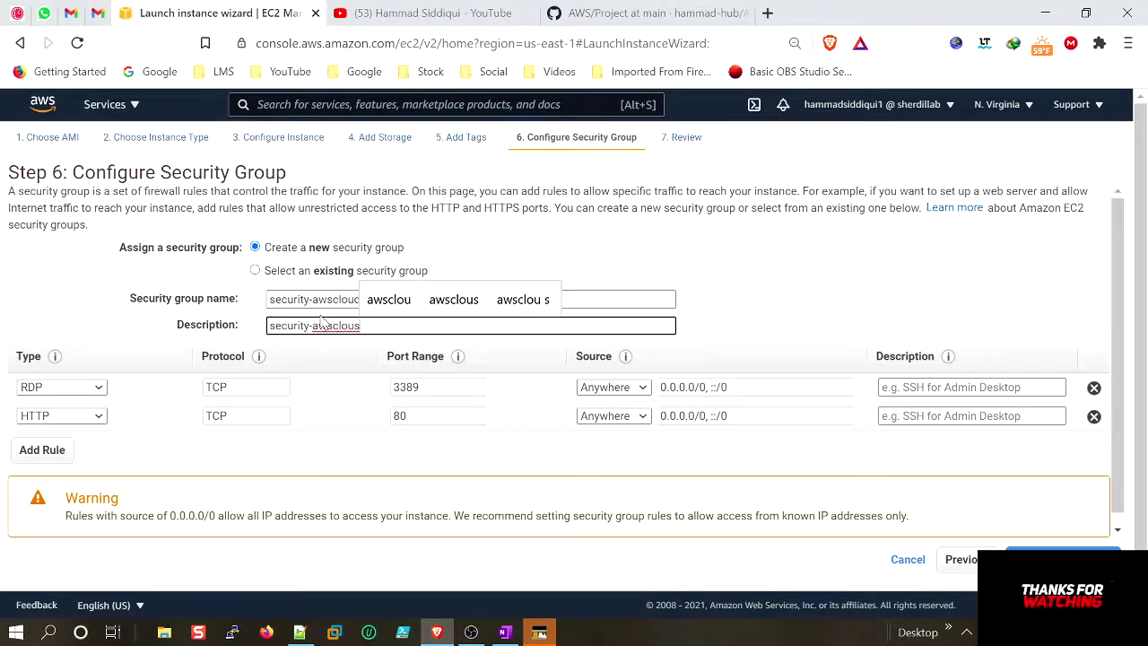
# Step: Extend the security group name to security-awscloud-3389-80-allow and copy it into the description
pyautogui.click(412, 299)
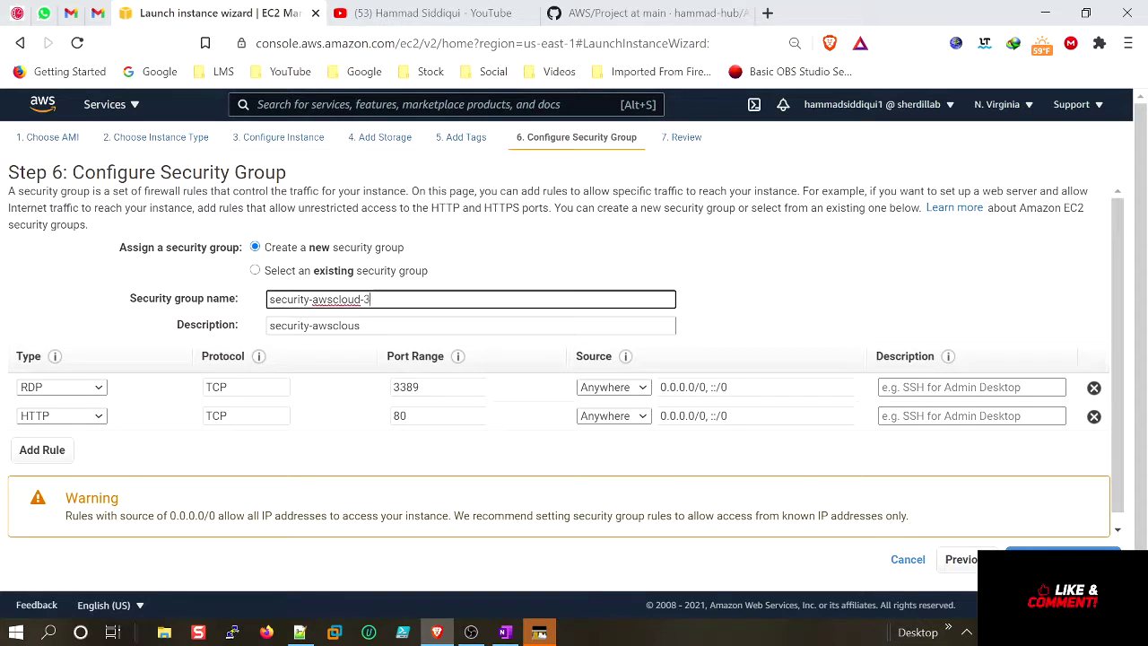
pyautogui.write('-3389-80')
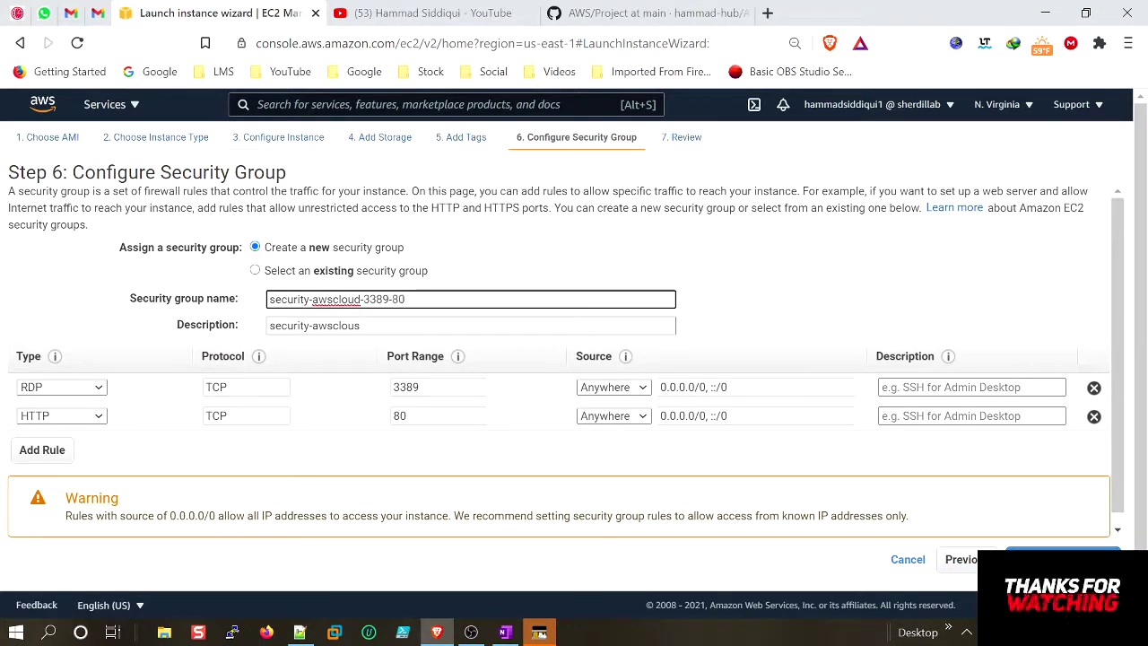
pyautogui.write('-allow')
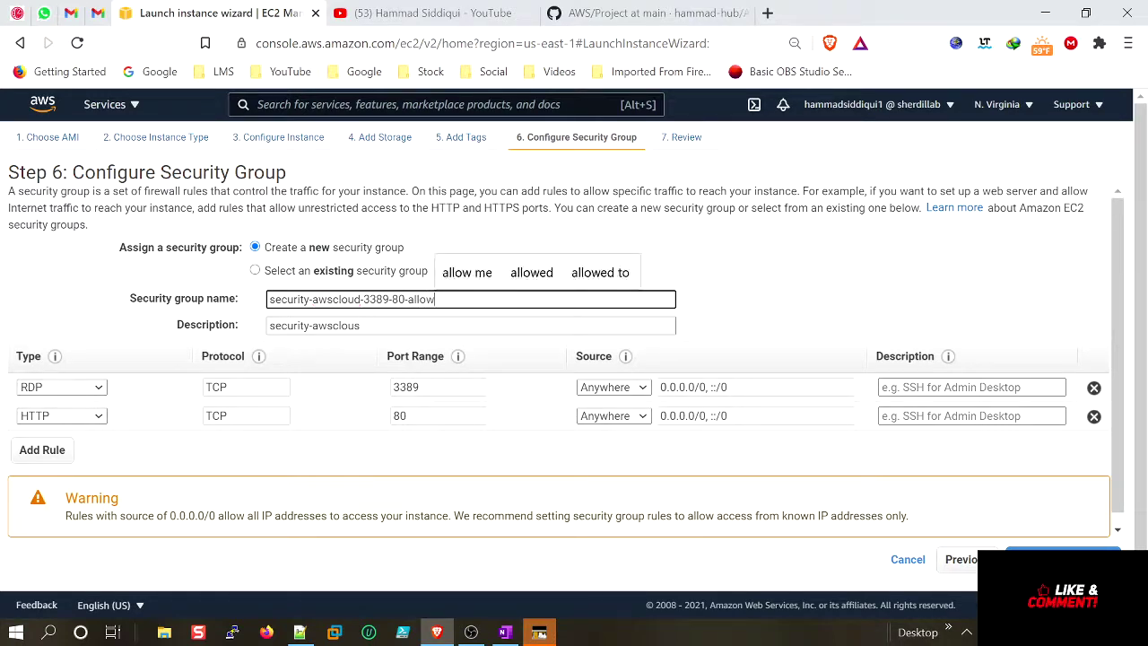
pyautogui.hotkey('ctrl', 'a')
pyautogui.hotkey('ctrl', 'c')
pyautogui.press('Tab')
pyautogui.hotkey('ctrl', 'v')
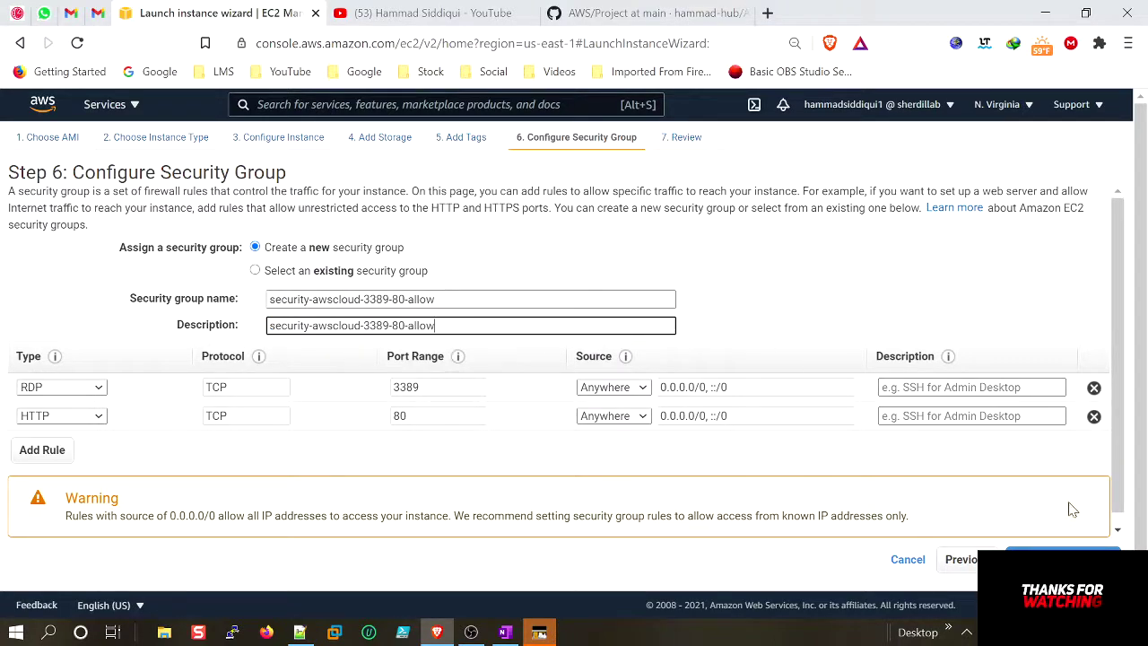
# Step: Proceed through the launch review to key pair selection and enter the owner's first name as the name of a new key pair
pyautogui.click(1063, 559)
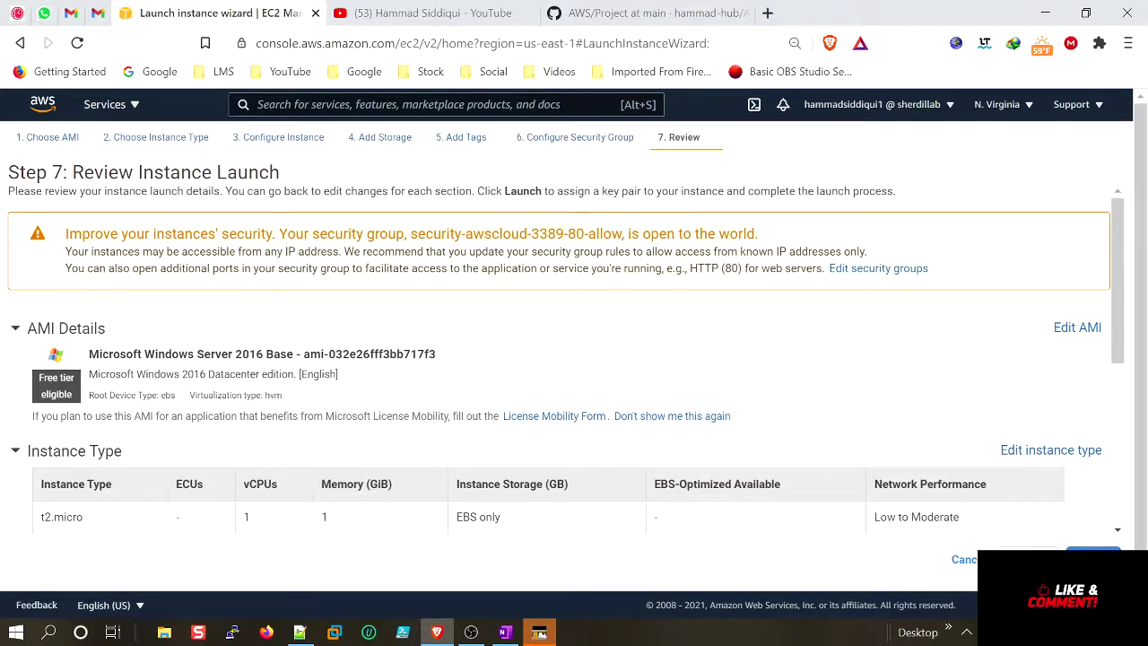
pyautogui.click(1093, 559)
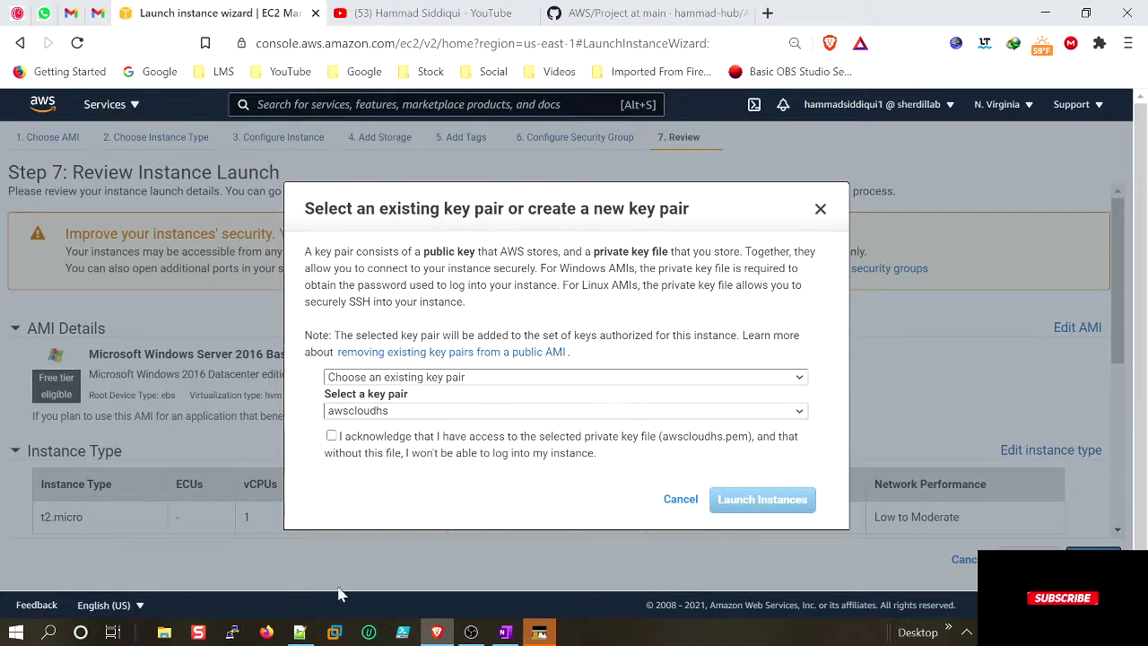
pyautogui.click(442, 377)
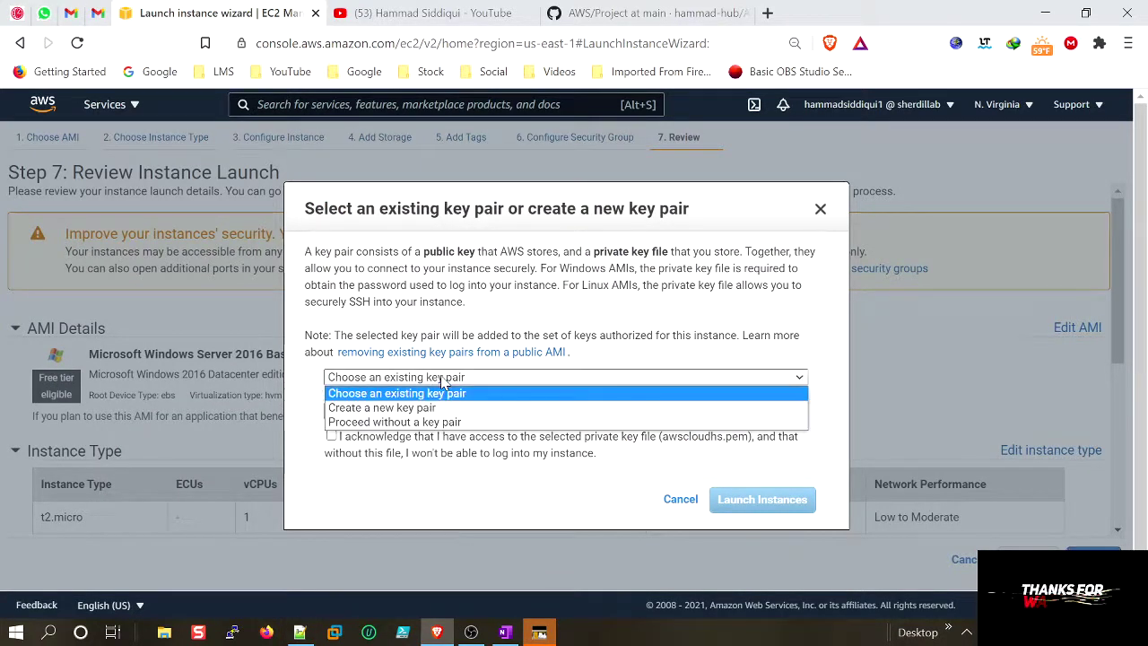
pyautogui.click(446, 408)
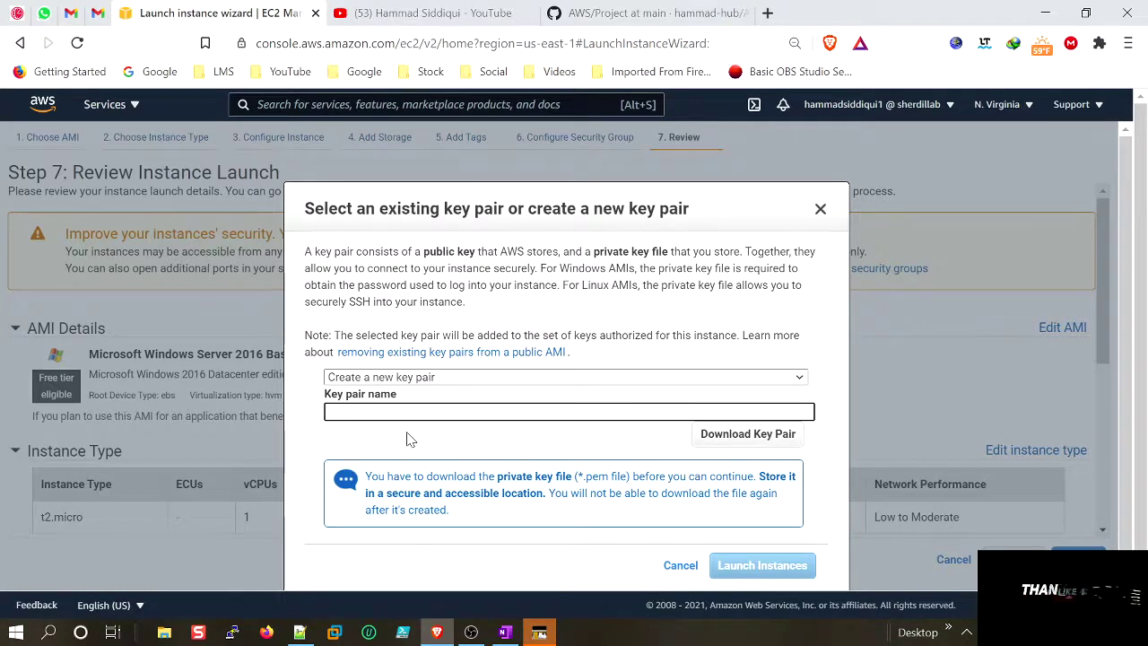
pyautogui.write('hammad')
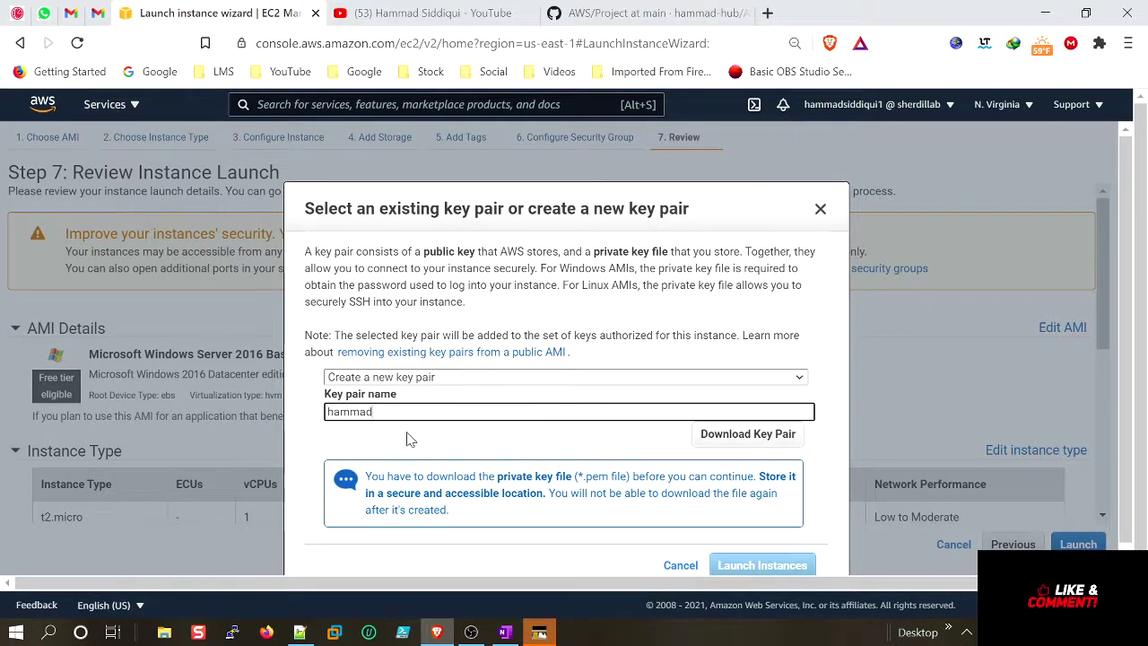
# Step: Download the new key pair's PEM file into the Cloud Key Pair folder and launch the instance
pyautogui.click(738, 434)
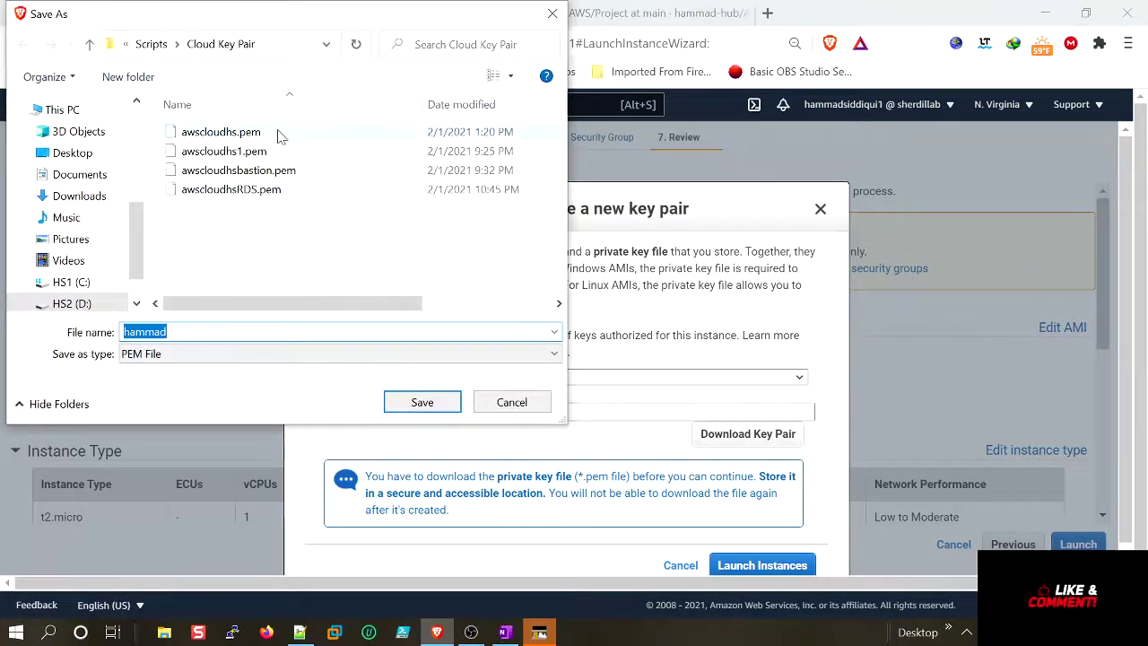
pyautogui.click(421, 403)
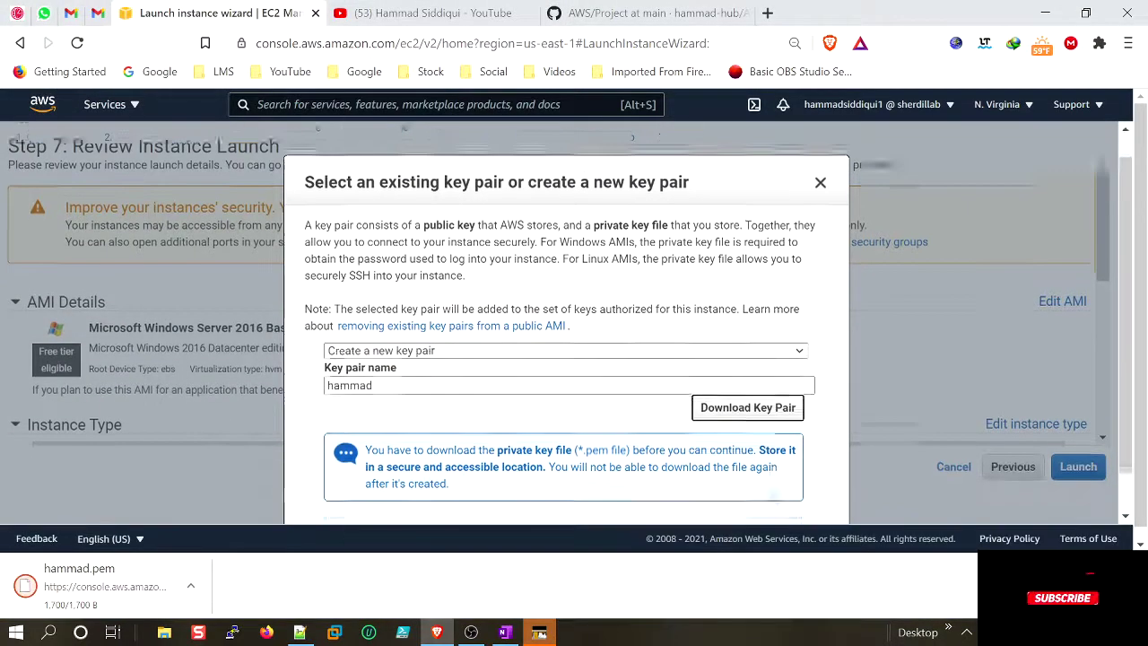
pyautogui.click(776, 496)
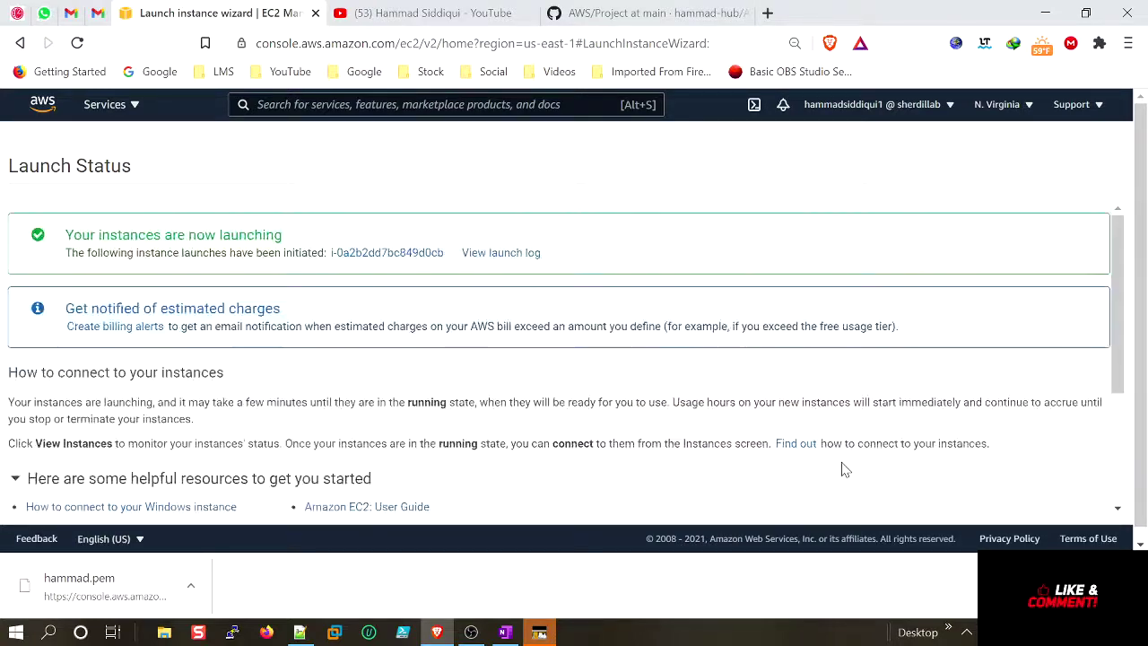
# Step: Go to the instances list from the launch status page and start launching another instance
pyautogui.scroll(-5, 898, 484)
pyautogui.click(1055, 505)
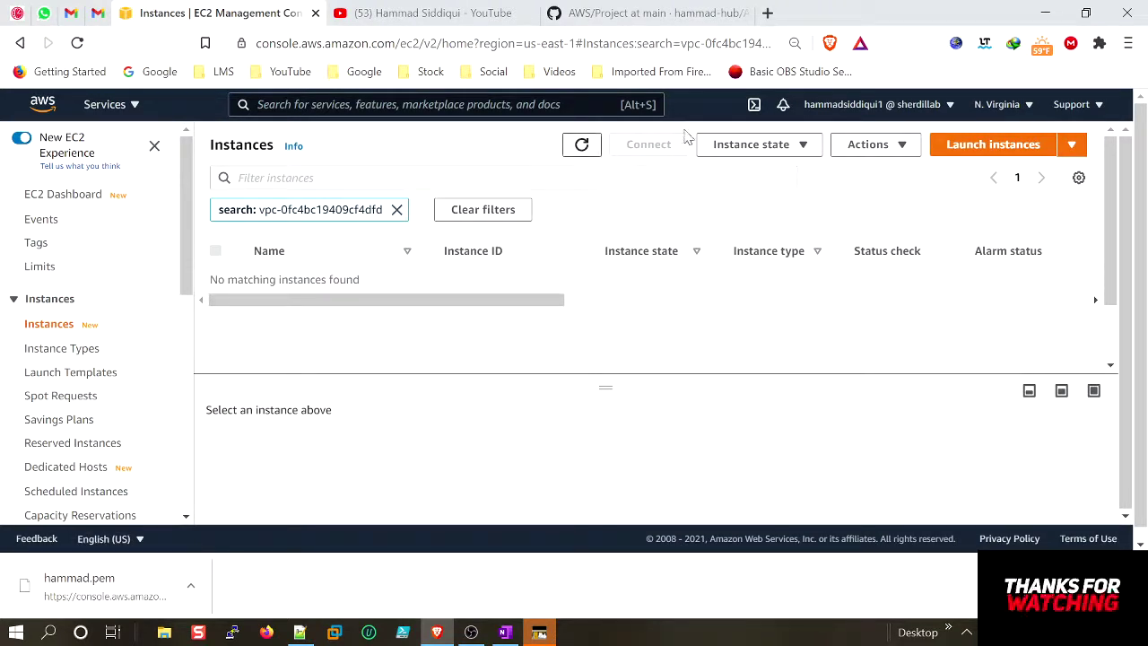
pyautogui.click(1073, 144)
pyautogui.click(987, 171)
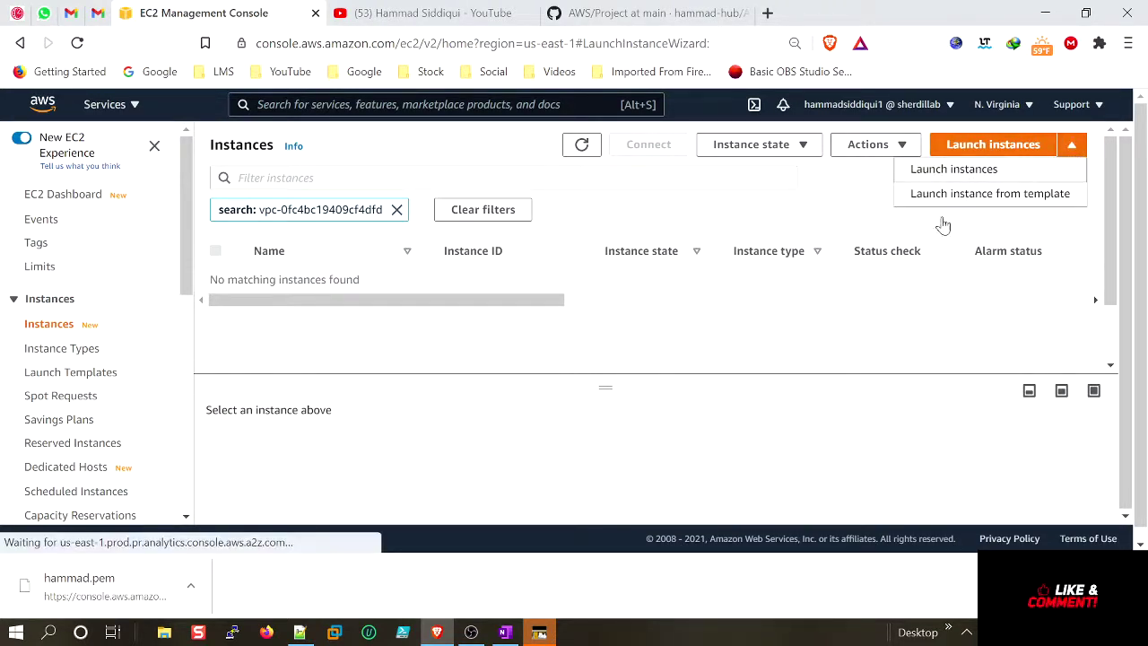
# Step: Choose the Microsoft Windows Server 2016 Base image, keep the t2.micro type and continue to the instance details
pyautogui.scroll(-10, 404, 299)
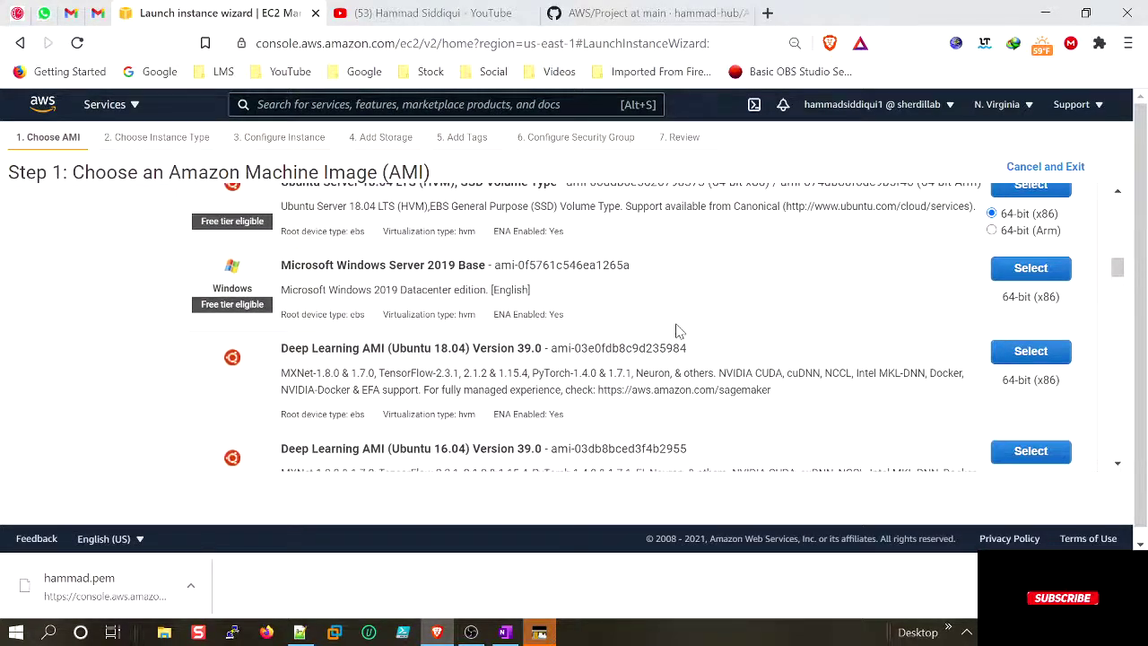
pyautogui.scroll(-5, 679, 332)
pyautogui.scroll(-4, 709, 350)
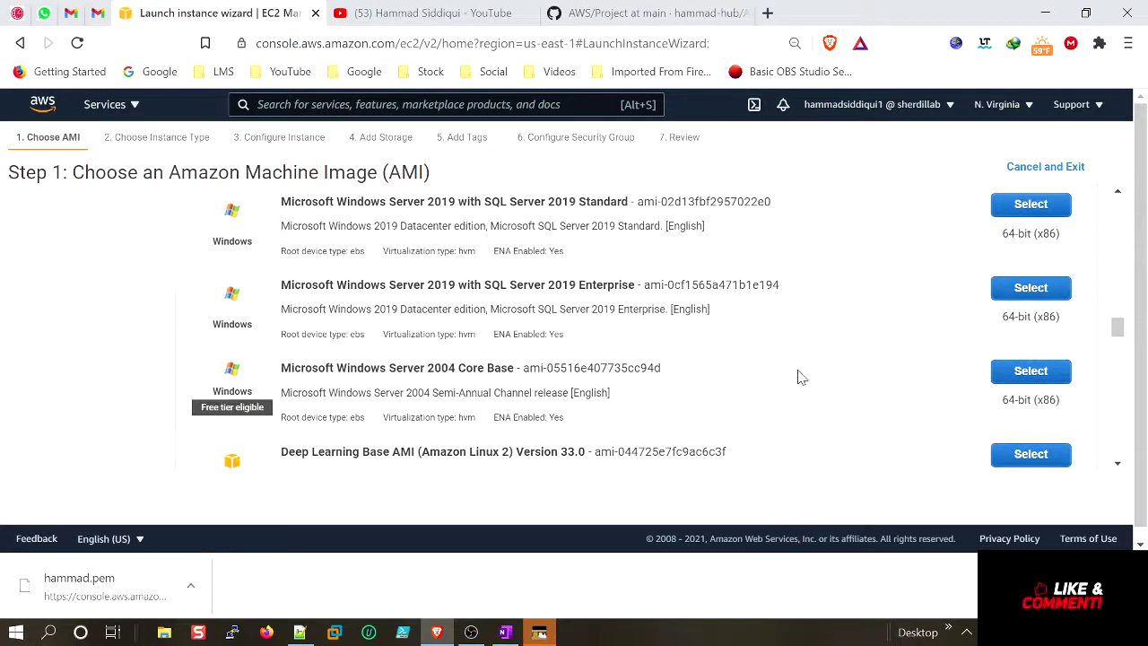
pyautogui.scroll(-2, 779, 357)
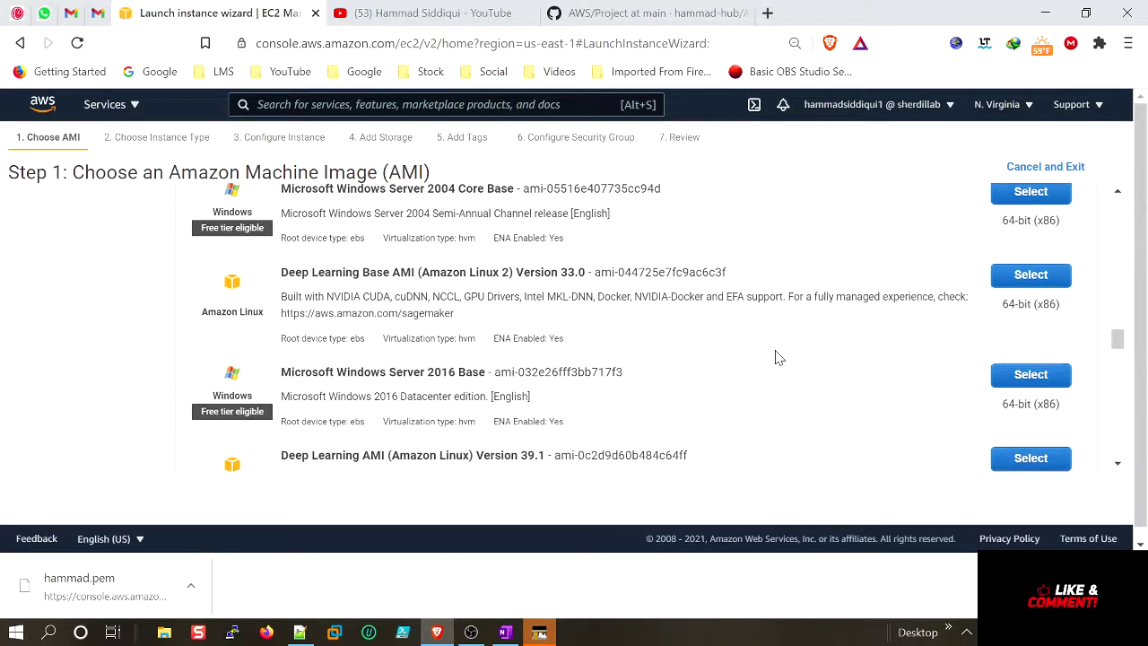
pyautogui.click(1030, 379)
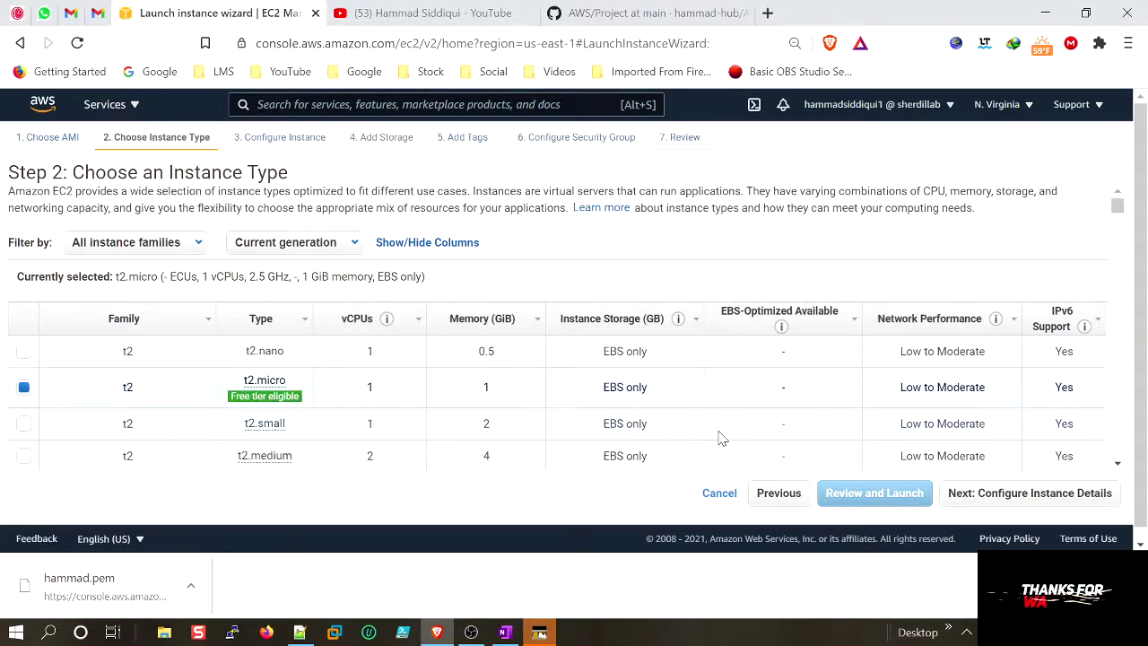
pyautogui.click(951, 491)
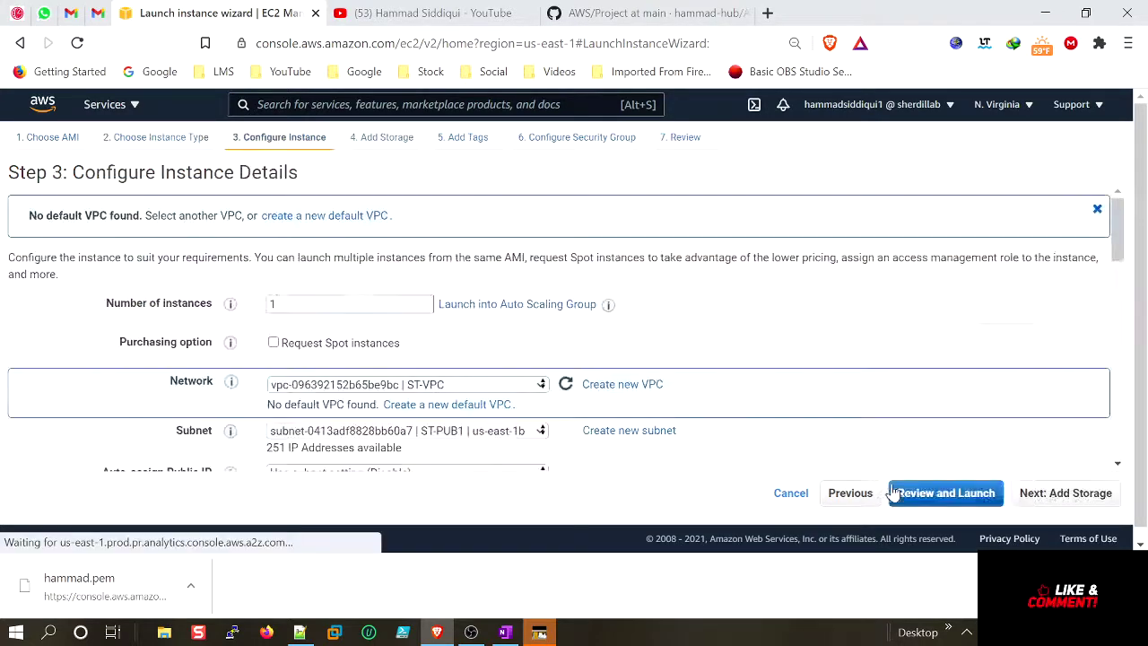
# Step: Set the instance's network to awscloudhs-vpc and its subnet to snet04-pvt-us-east-1b-10.0.4.0-awscloudhs
pyautogui.click(530, 385)
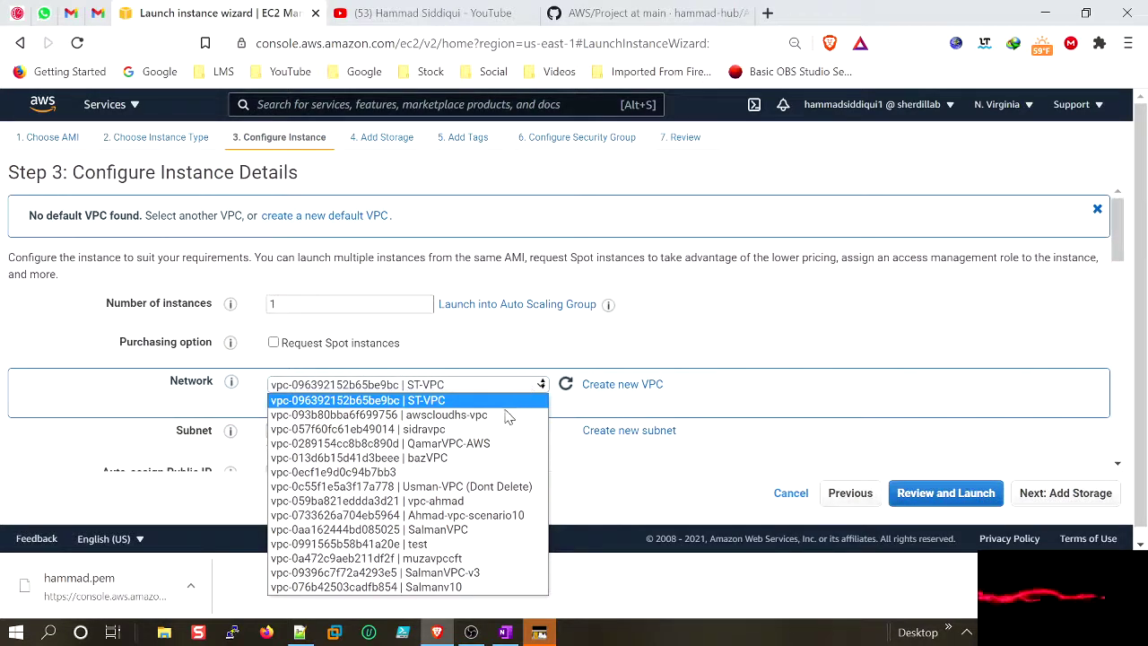
pyautogui.click(508, 415)
pyautogui.scroll(-2, 732, 351)
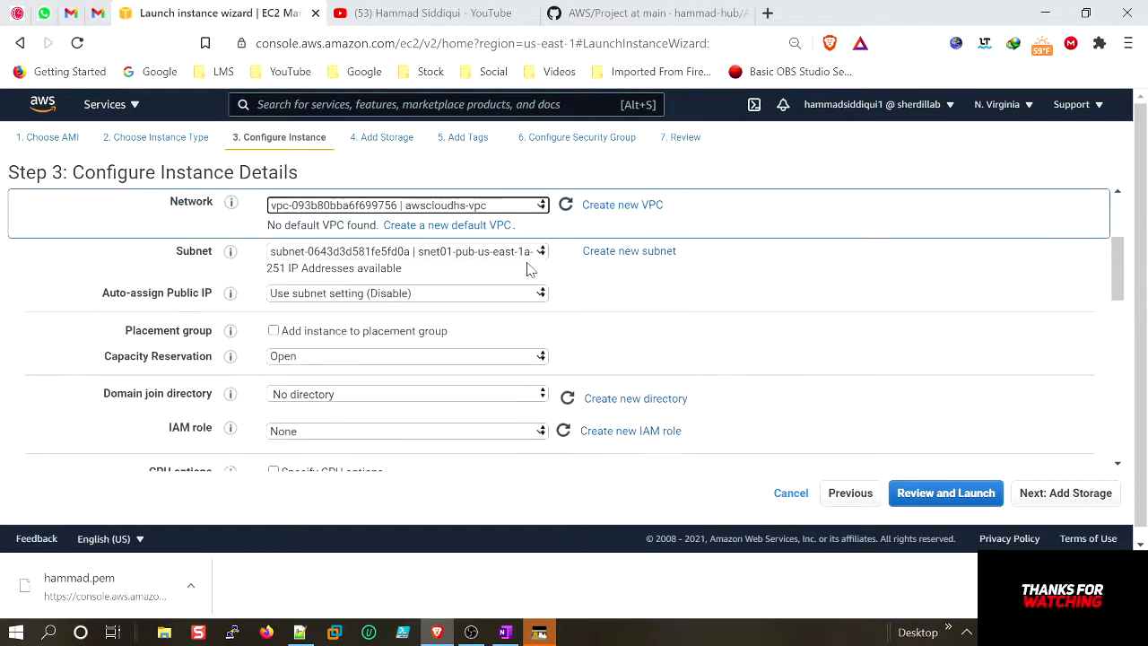
pyautogui.click(506, 256)
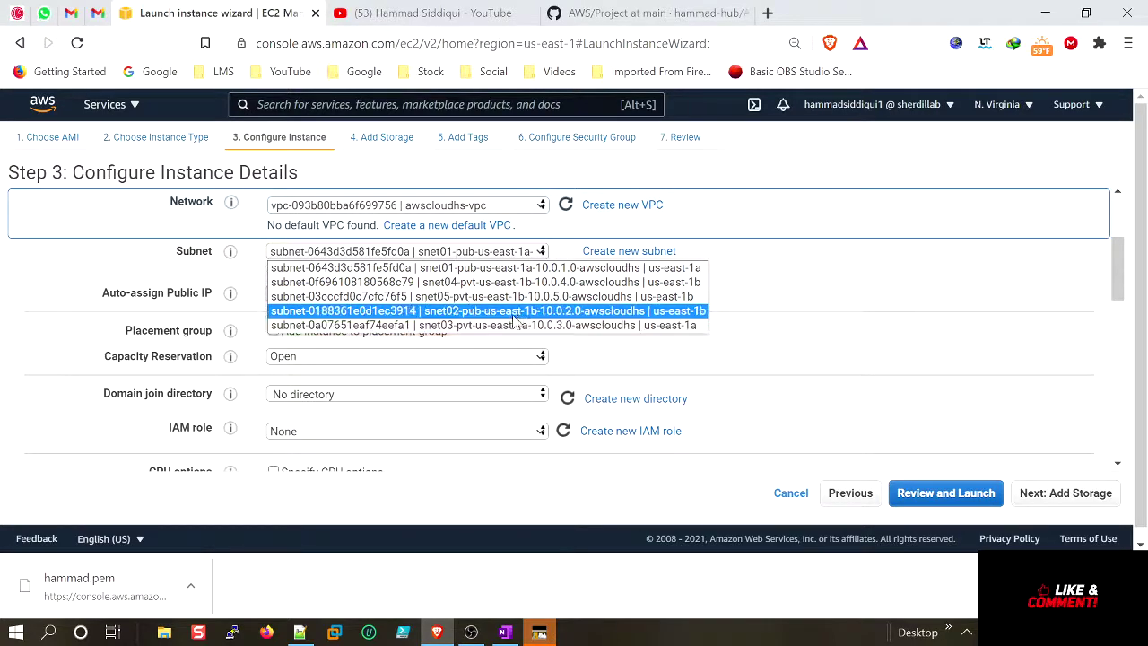
pyautogui.click(509, 283)
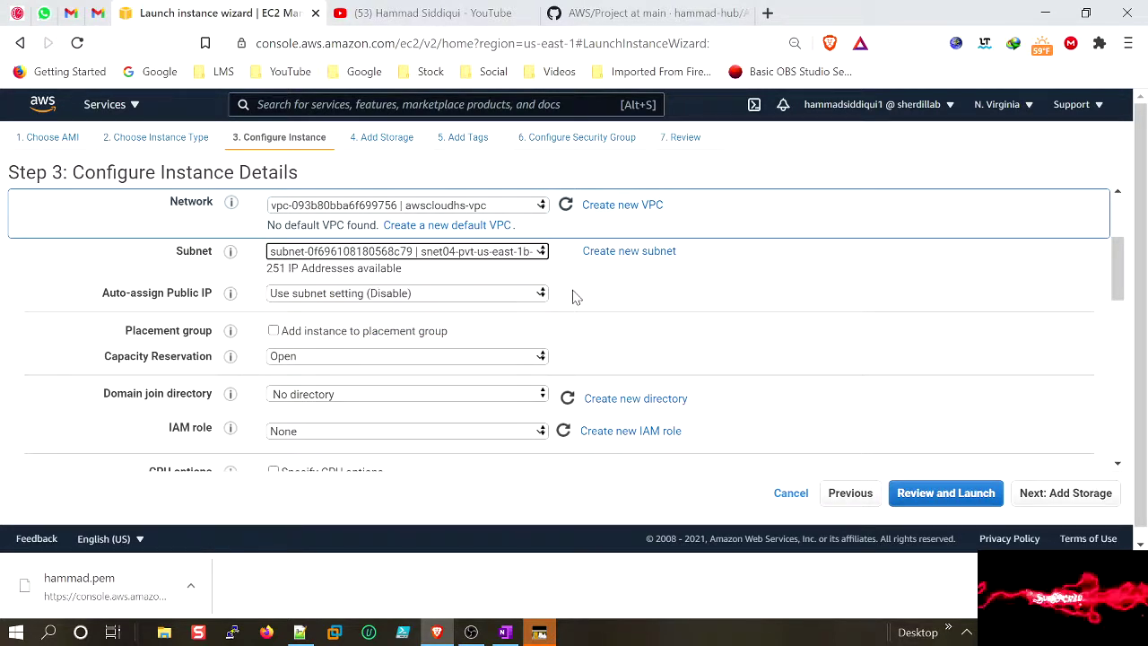
# Step: Try Disable for the public IP auto-assignment and switch back to using the subnet setting
pyautogui.click(507, 296)
pyautogui.click(507, 296)
pyautogui.click(507, 296)
pyautogui.click(507, 296)
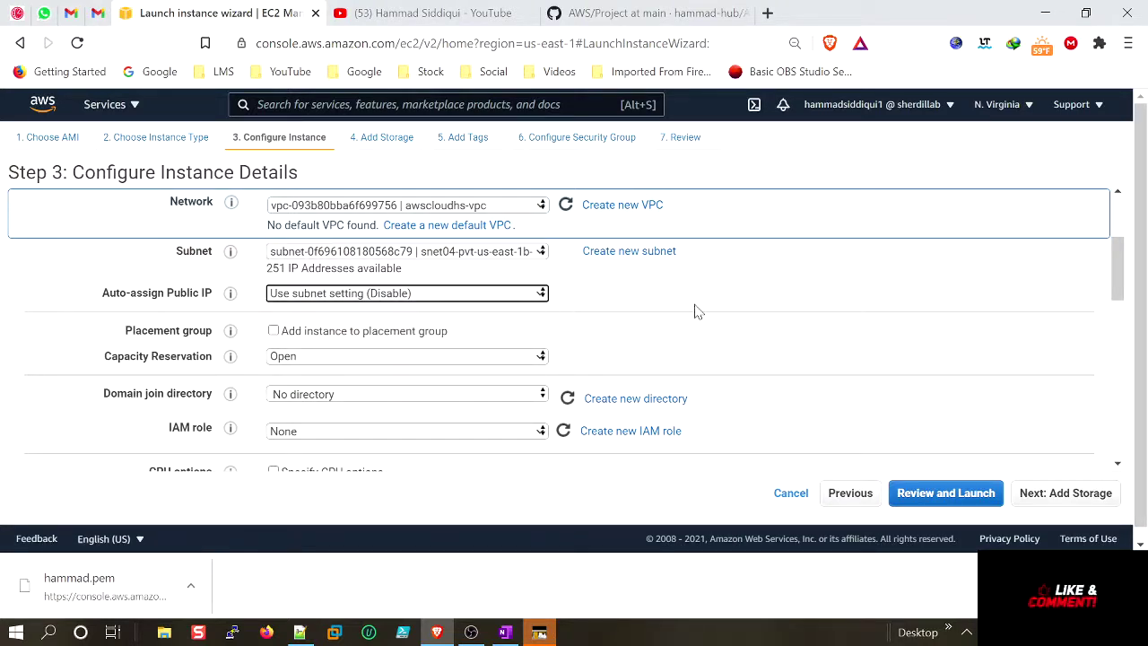
pyautogui.click(372, 300)
pyautogui.click(368, 339)
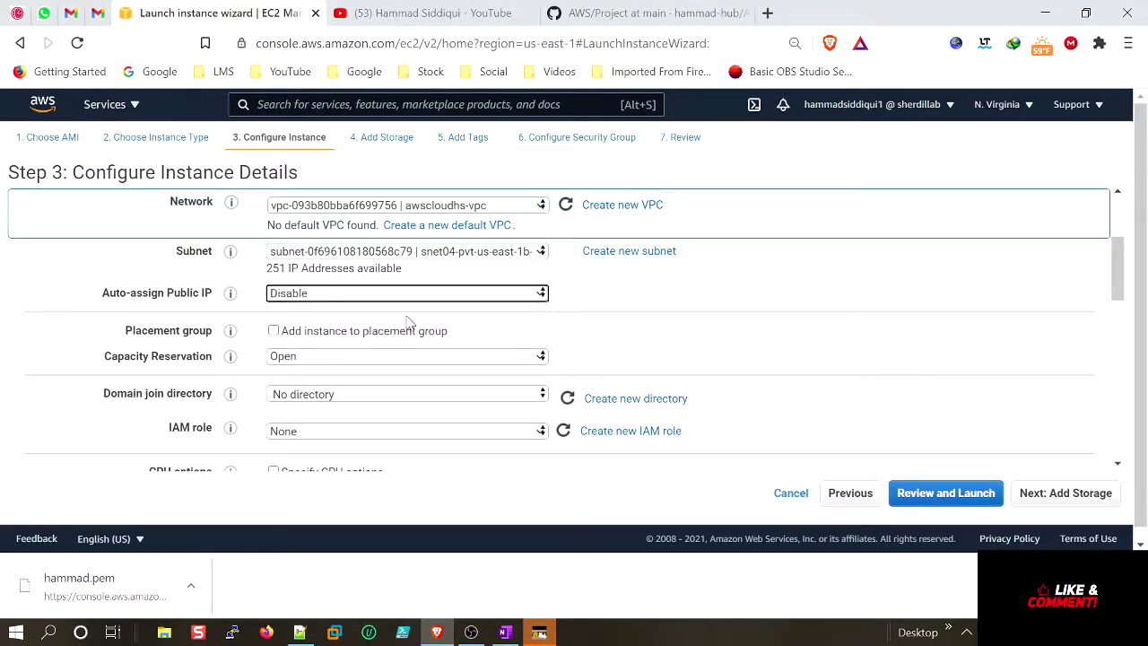
pyautogui.click(446, 307)
pyautogui.click(436, 305)
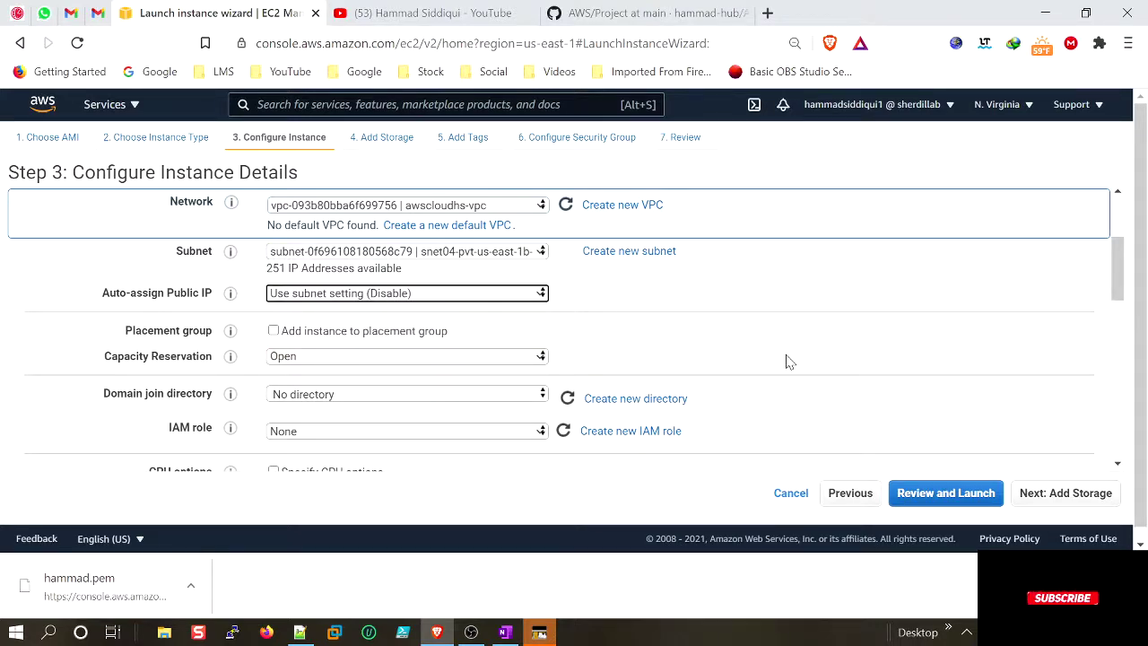
# Step: Keep the remaining instance details and the default storage, and continue to the tags
pyautogui.scroll(-1, 785, 362)
pyautogui.scroll(-6, 786, 362)
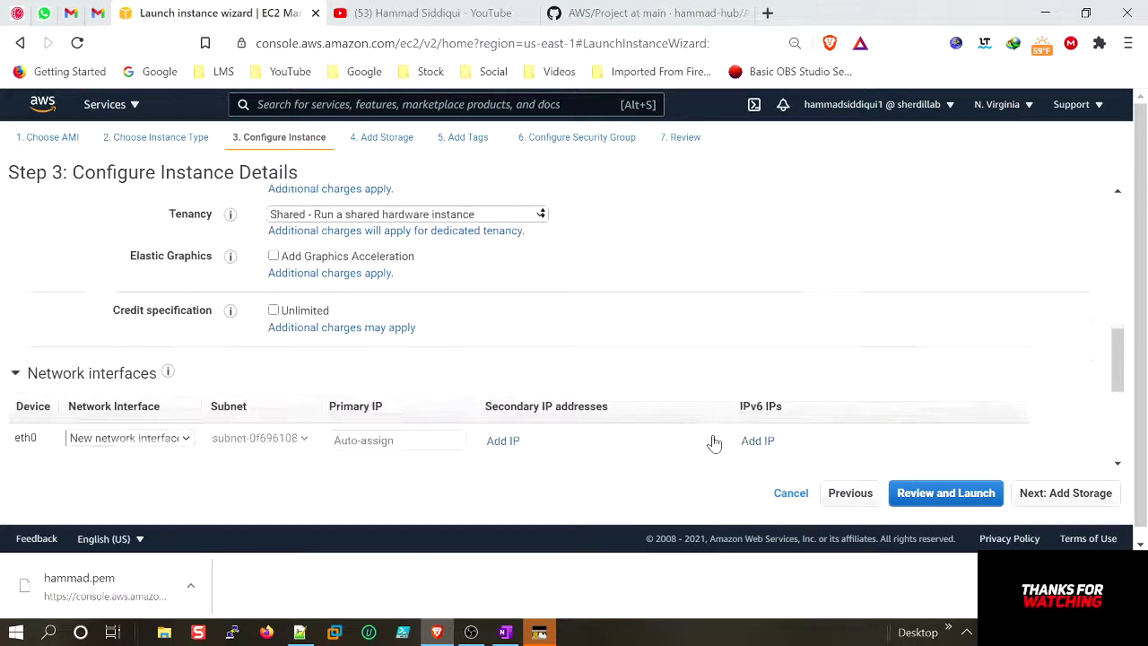
pyautogui.click(1068, 485)
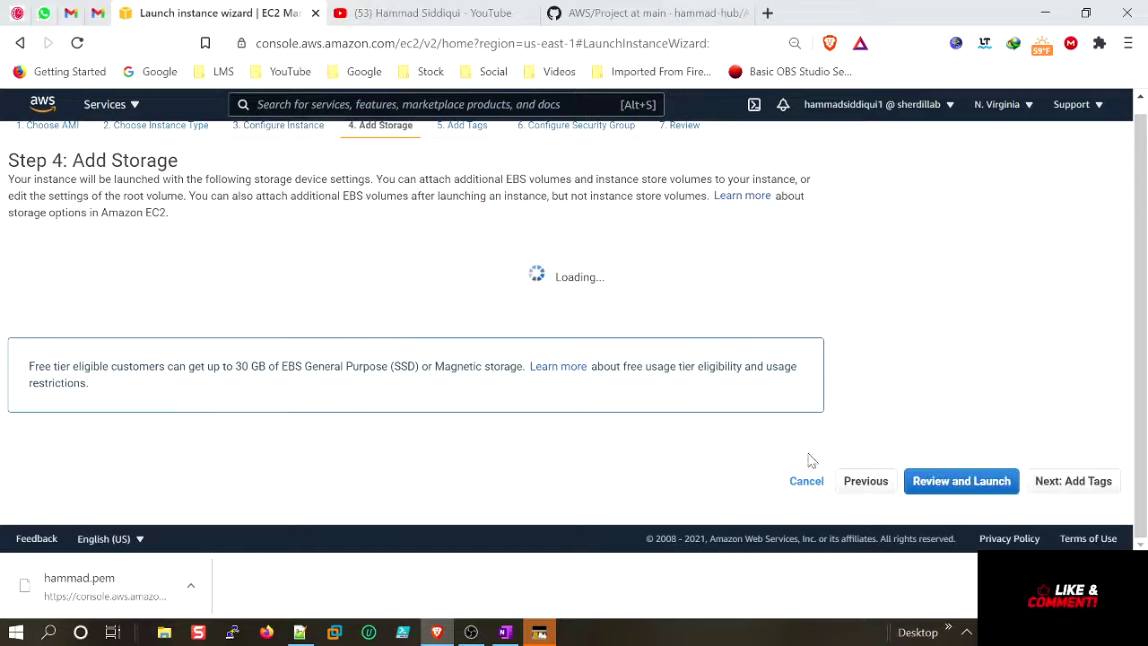
pyautogui.click(1075, 493)
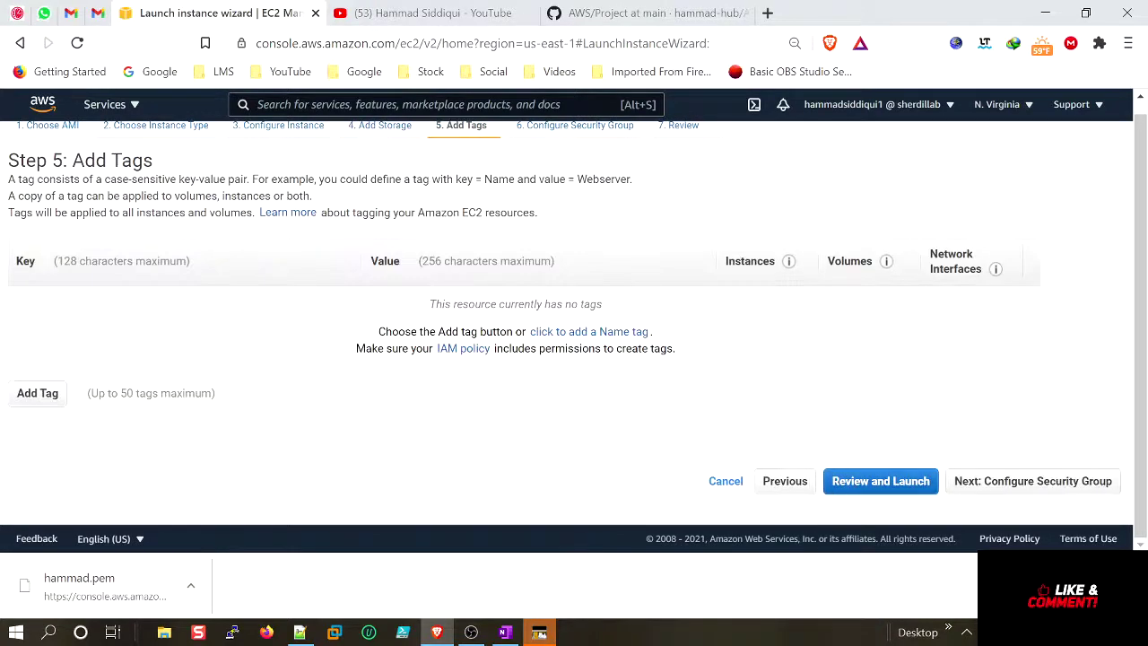
# Step: Add a tag with key Name and value WebServer02-awscloudhs
pyautogui.click(56, 397)
pyautogui.write('Name')
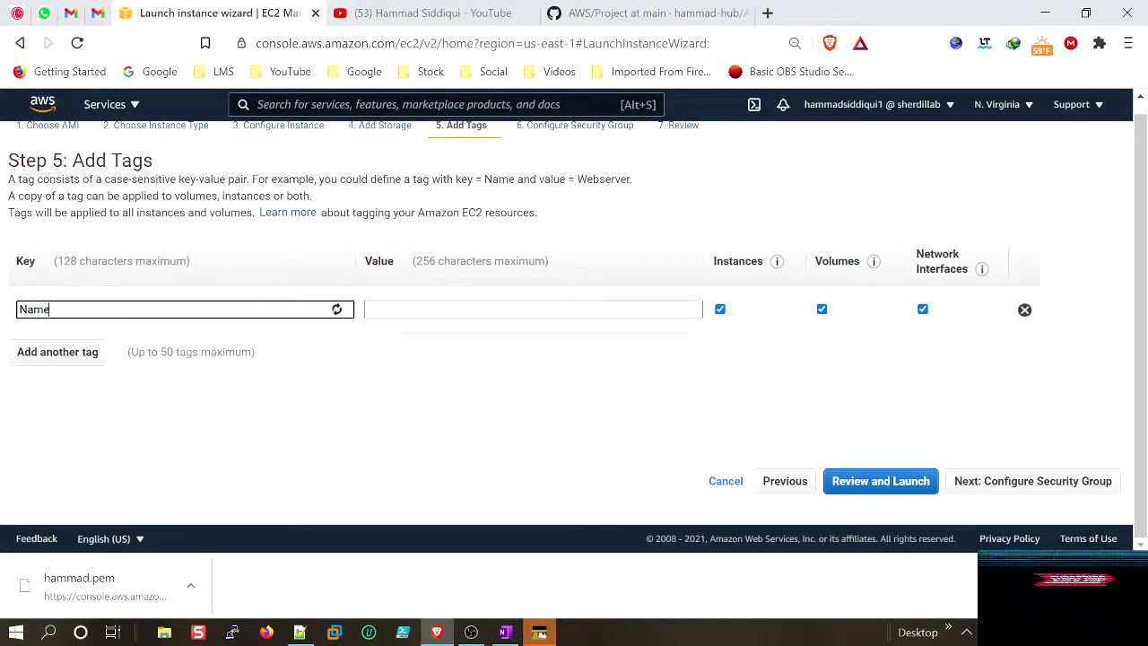
pyautogui.press('Tab')
pyautogui.write('w')
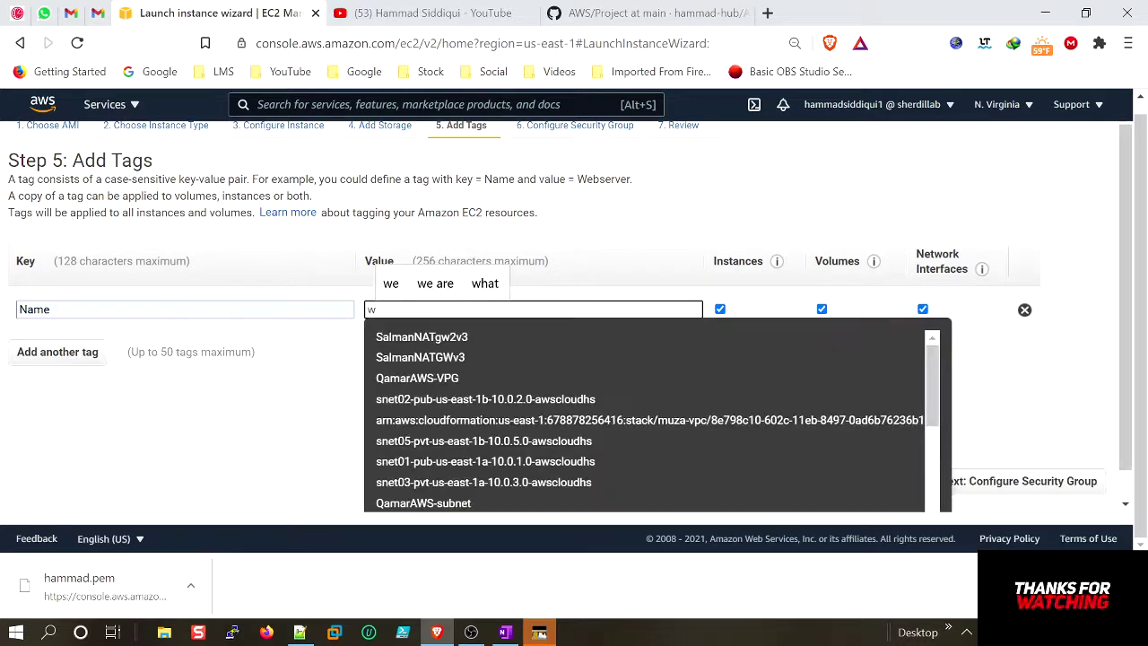
pyautogui.press('Down')
pyautogui.press('Down')
pyautogui.press('Return')
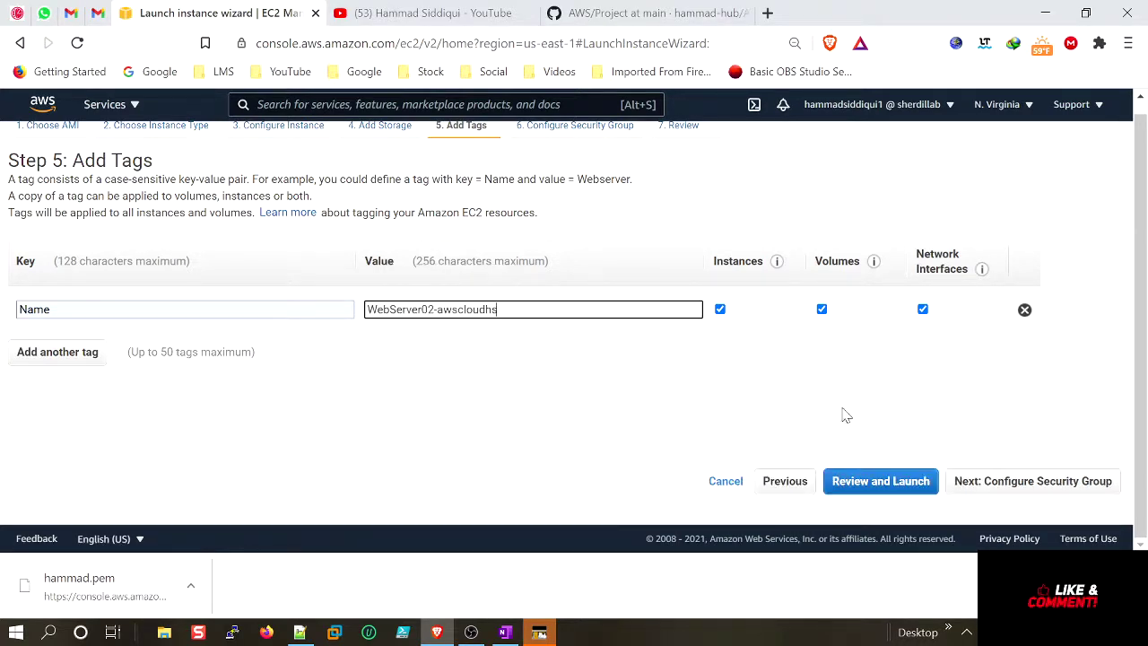
# Step: Assign the existing security group security-awscloud-3389-80-allow to the instance and continue to the launch review
pyautogui.click(1066, 490)
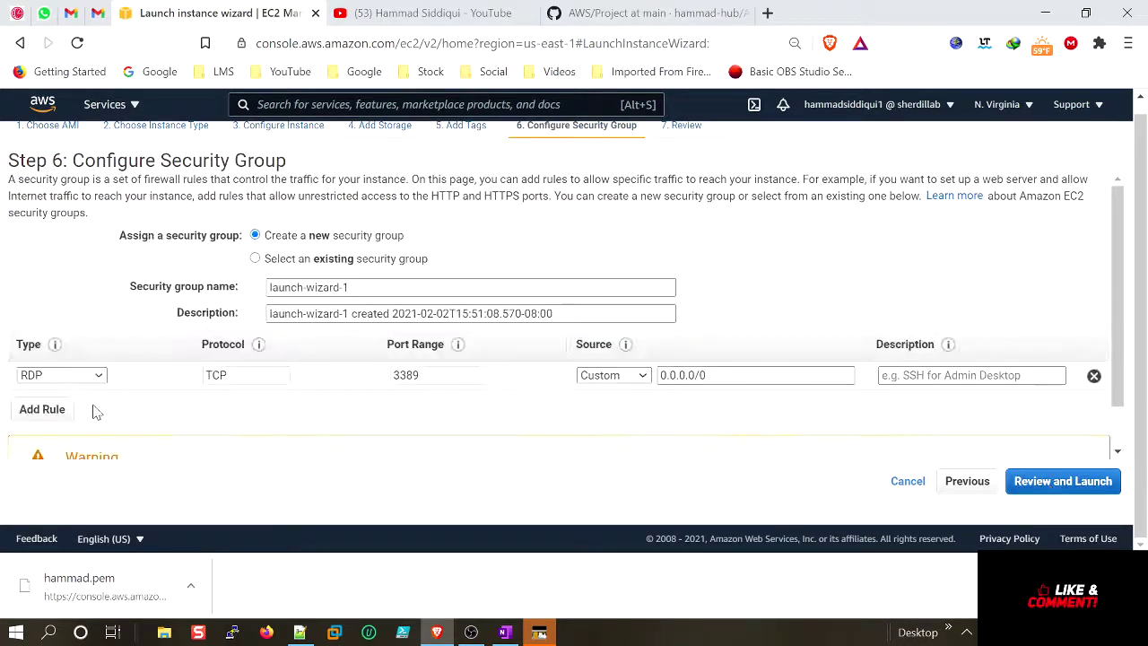
pyautogui.click(256, 258)
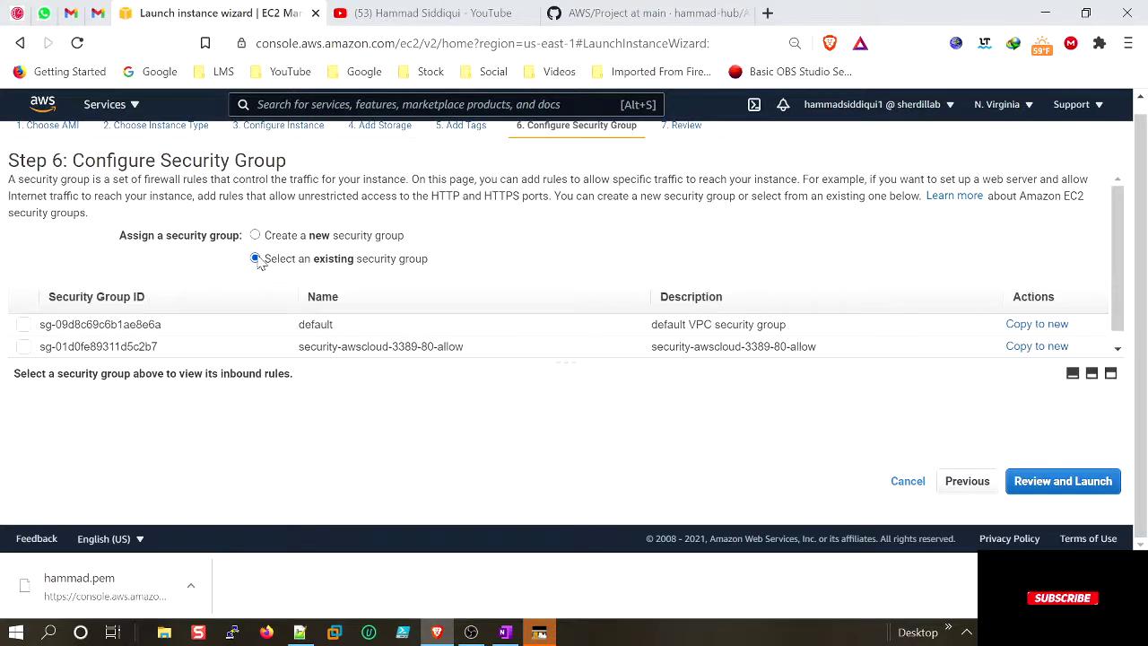
pyautogui.click(25, 348)
pyautogui.scroll(-2, 743, 464)
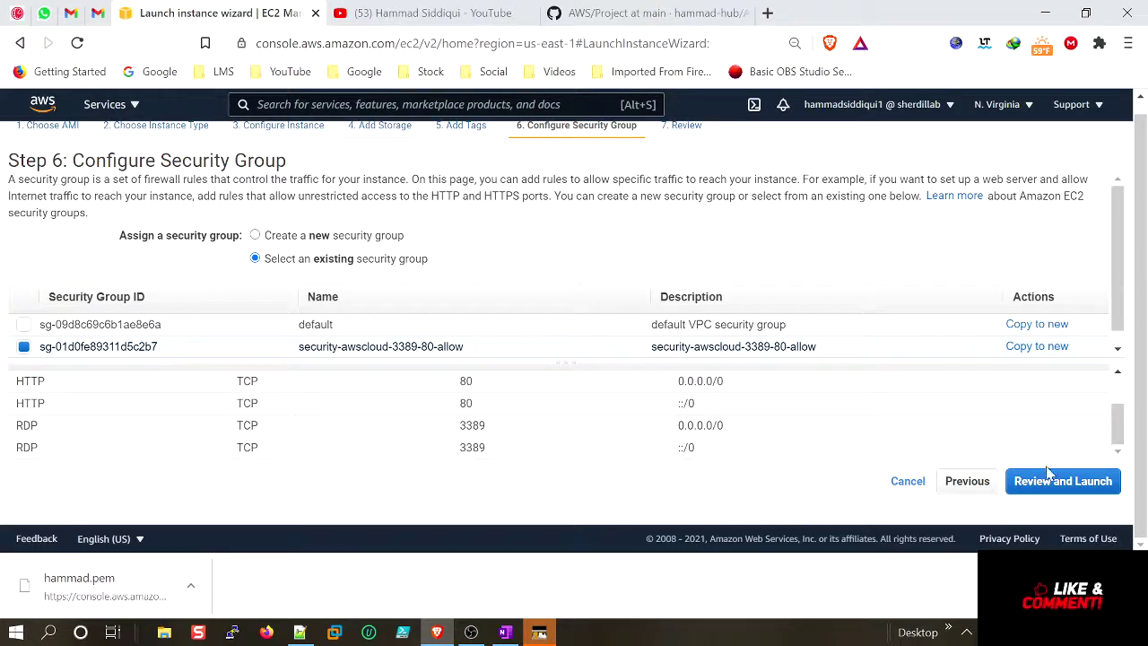
pyautogui.click(1090, 481)
# Step: Launch the instance with the existing key pair that matches the downloaded .pem file, acknowledging access to the private key
pyautogui.scroll(-2, 610, 449)
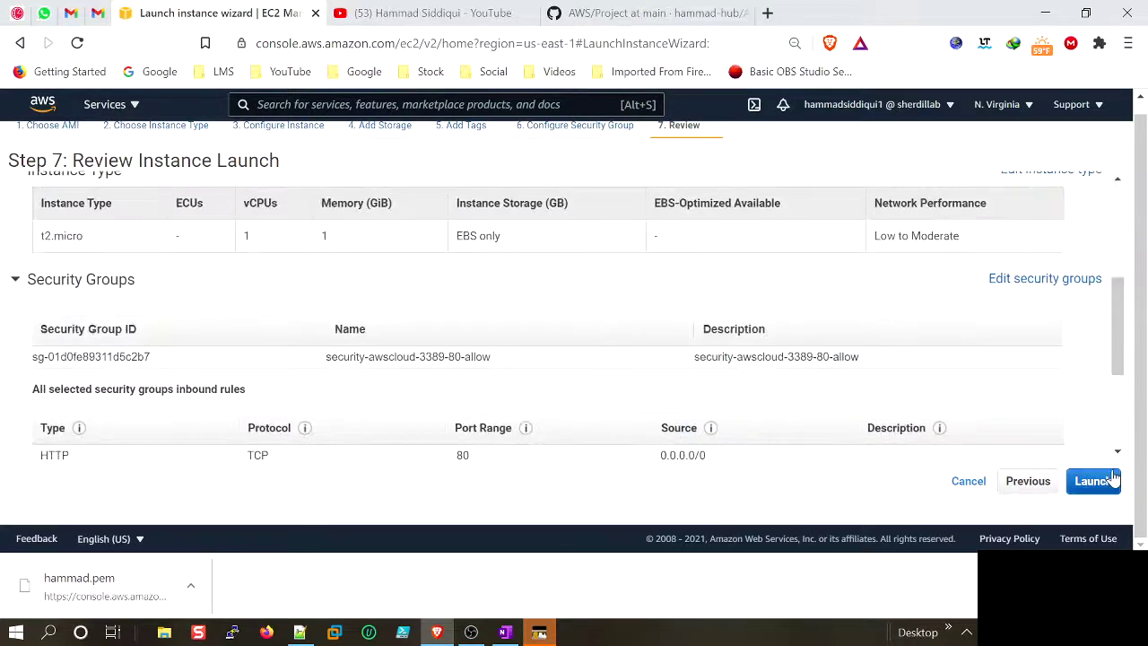
pyautogui.click(1092, 480)
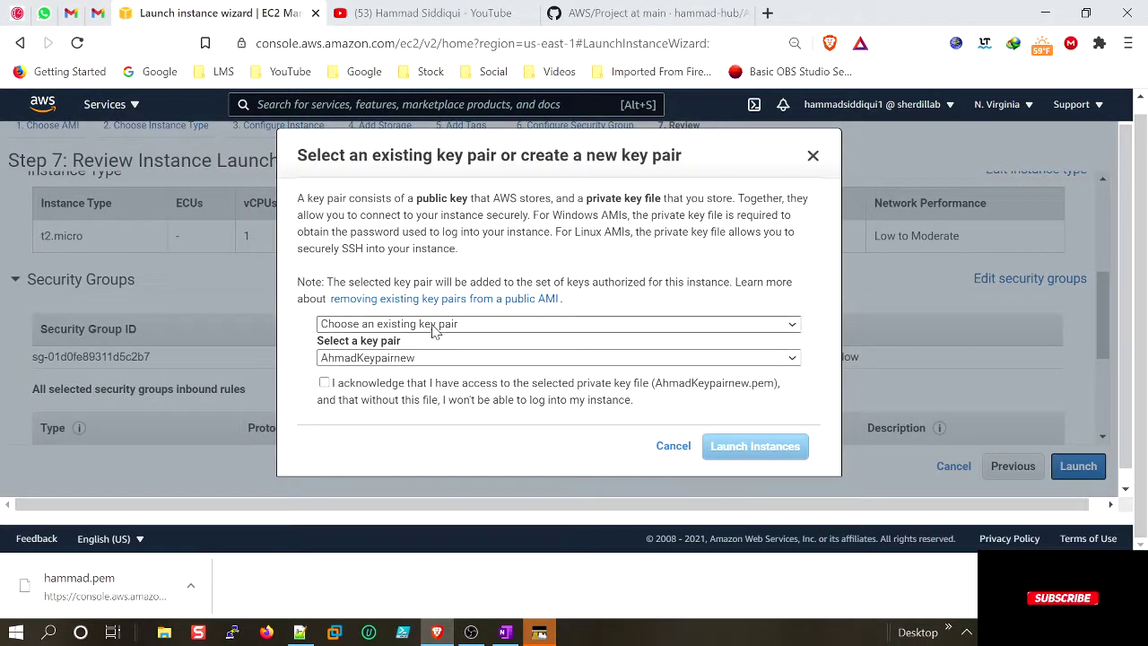
pyautogui.click(444, 324)
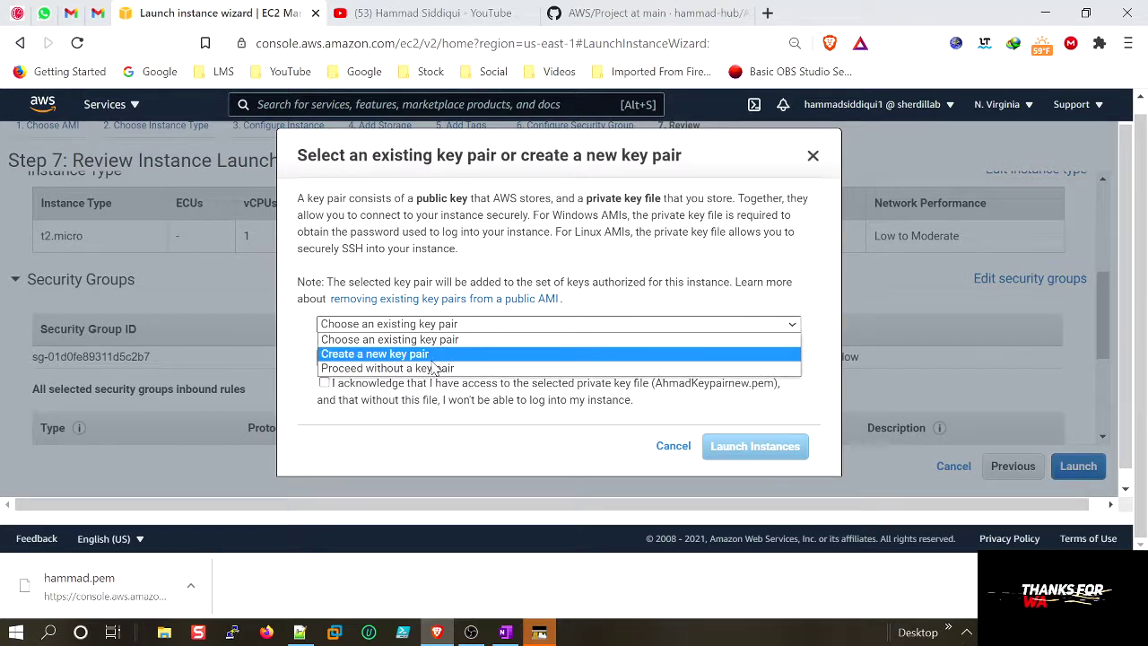
pyautogui.click(438, 340)
pyautogui.click(438, 357)
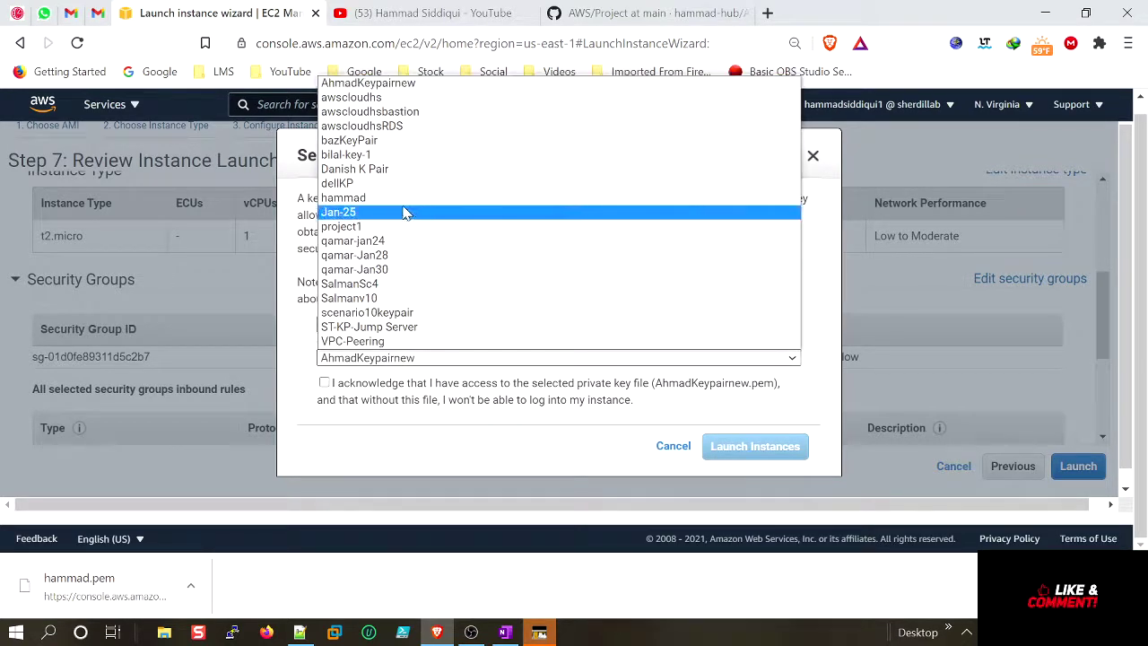
pyautogui.click(502, 199)
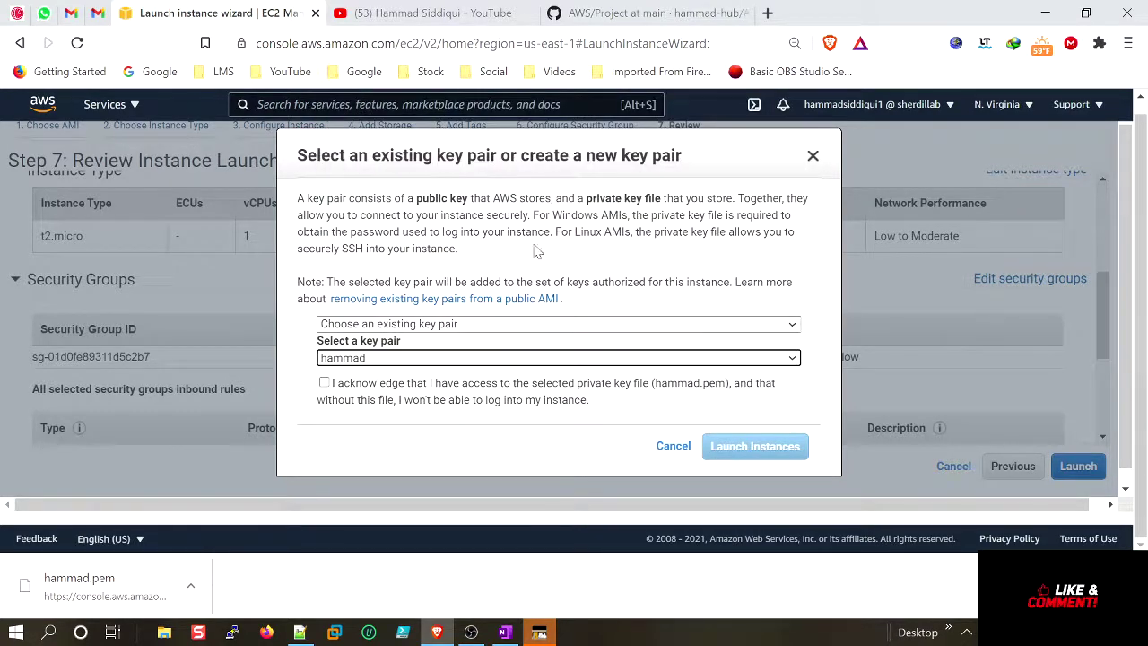
pyautogui.click(324, 383)
pyautogui.click(759, 449)
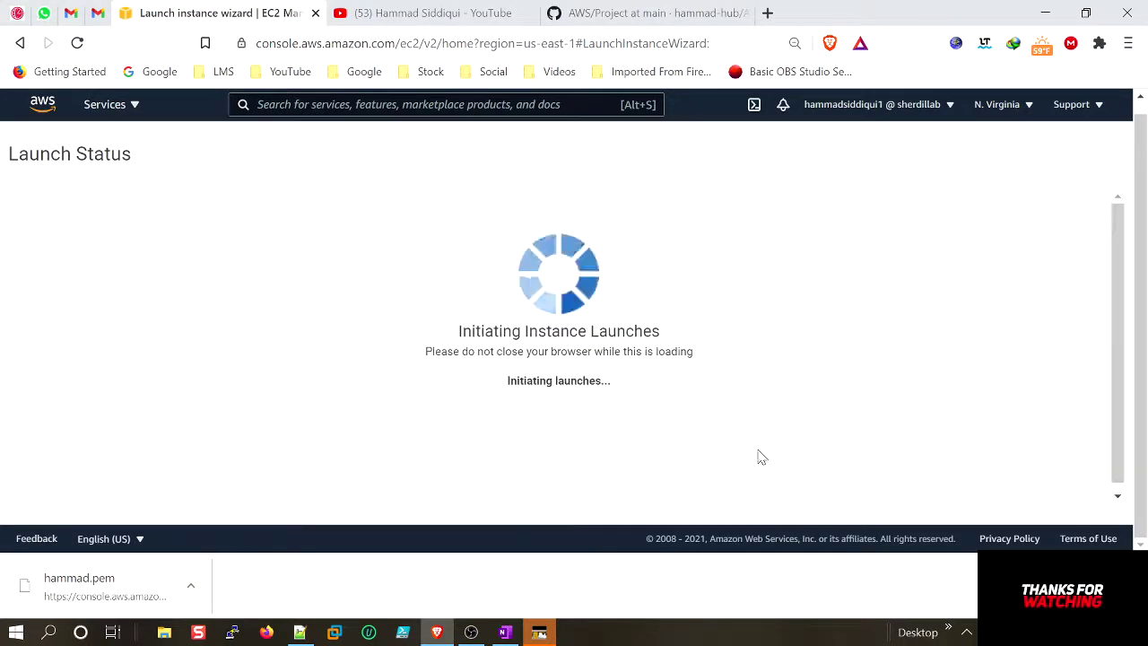
# Step: Go to the instances list from the launch status page and switch to OneNote to review the architecture diagram
pyautogui.scroll(-5, 827, 453)
pyautogui.click(1076, 507)
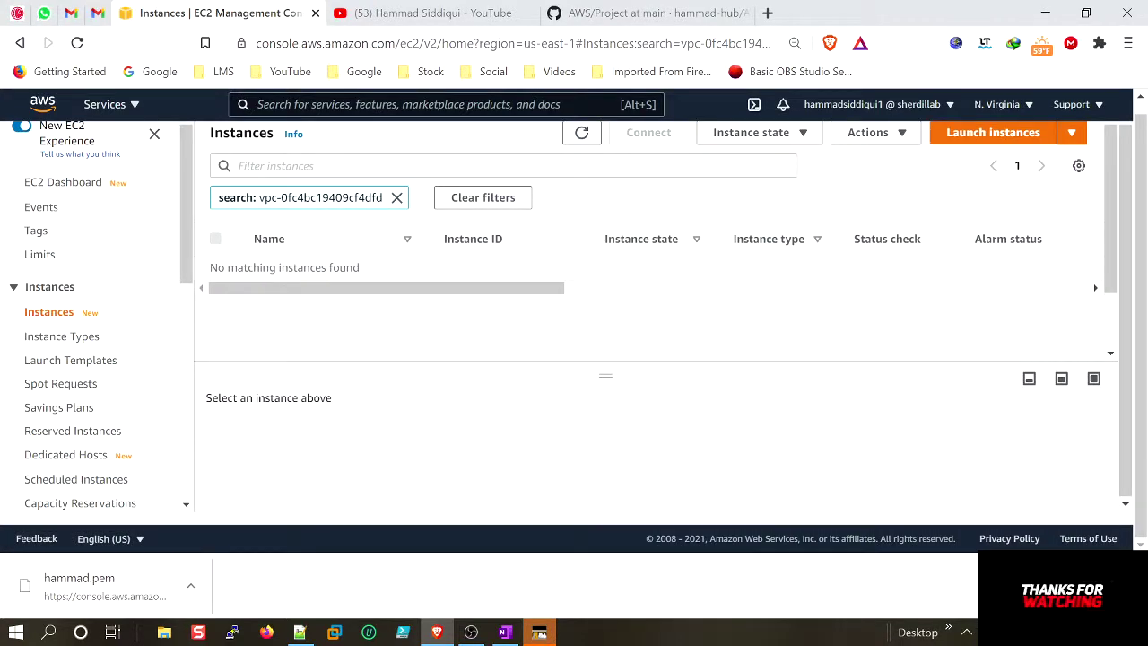
pyautogui.click(505, 632)
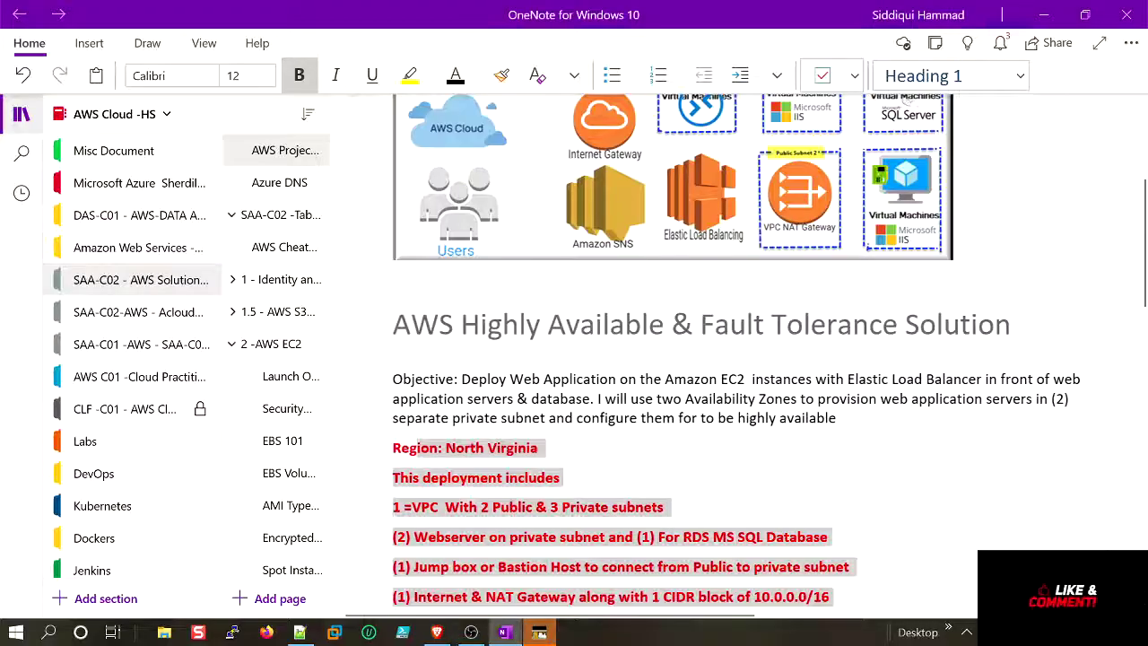
pyautogui.scroll(1, 736, 358)
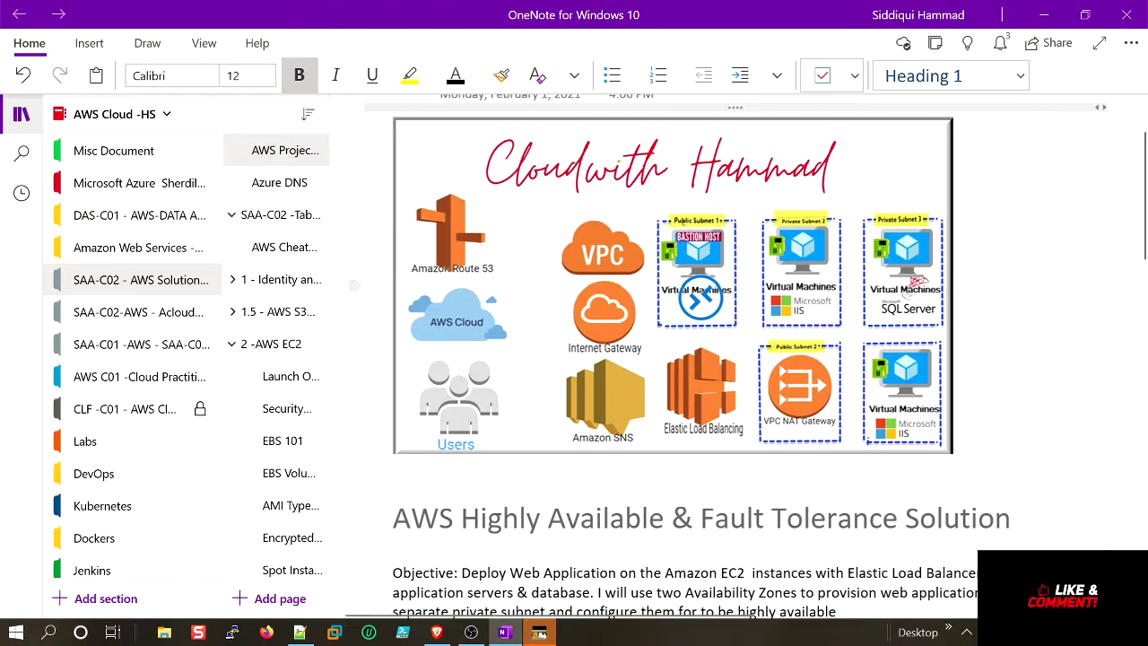
# Step: Return to the EC2 console and start another instance launch with the Microsoft Windows Server 2016 Base image and the t2.micro type
pyautogui.click(1038, 14)
pyautogui.click(1045, 135)
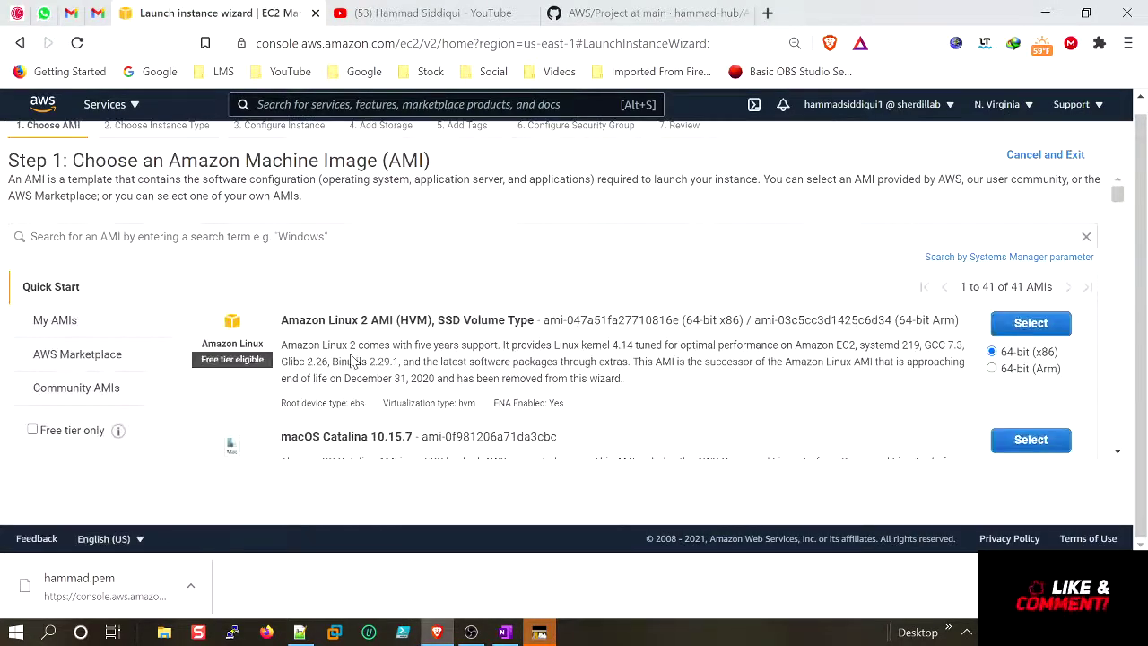
pyautogui.scroll(-6, 352, 362)
pyautogui.scroll(-6, 423, 379)
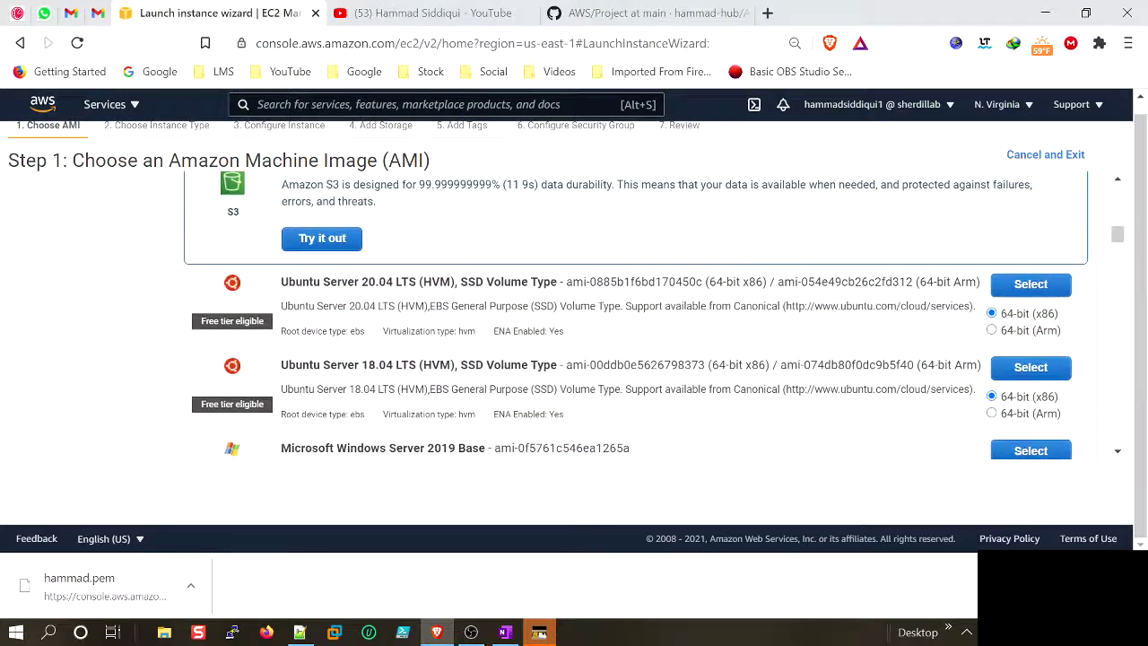
pyautogui.scroll(1, 424, 378)
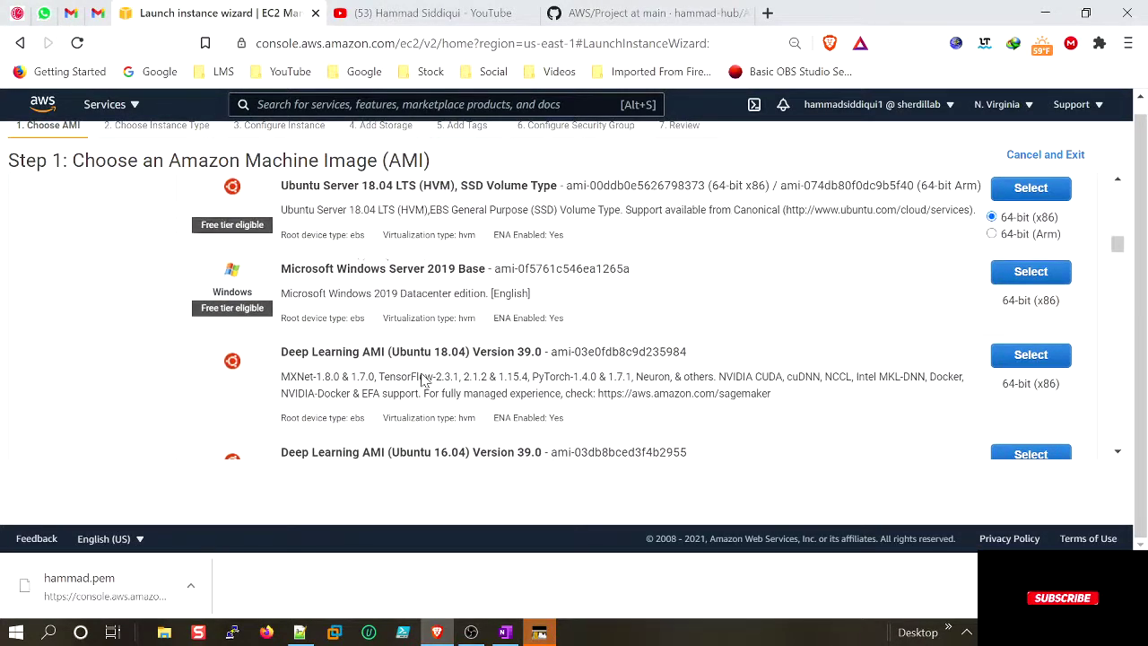
pyautogui.scroll(-7, 423, 384)
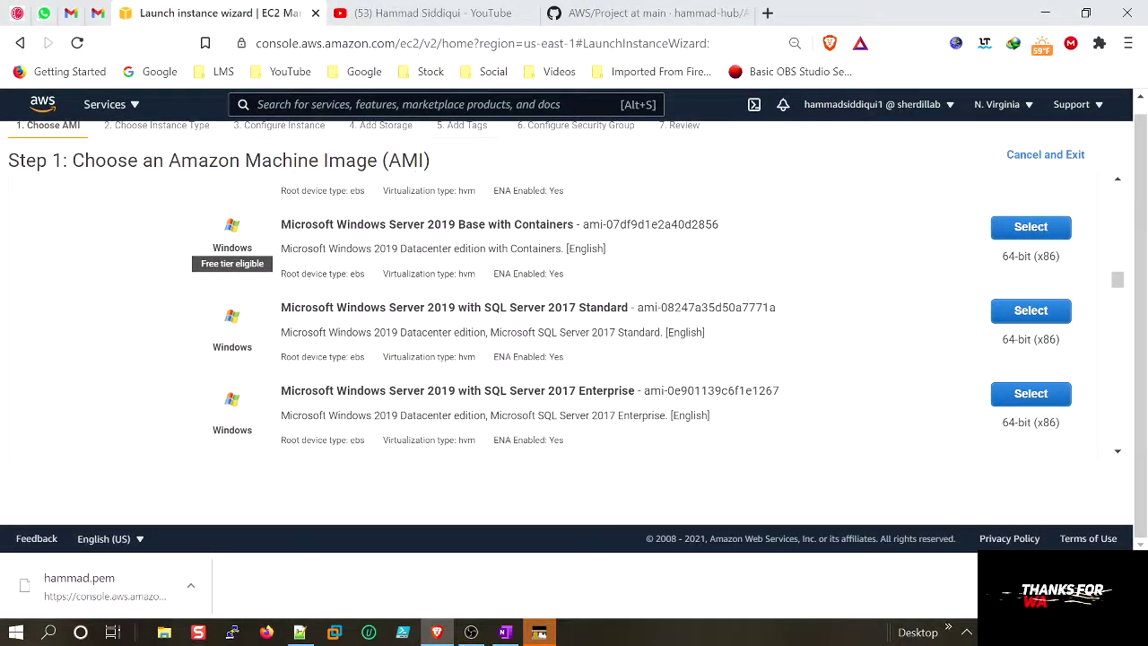
pyautogui.scroll(-4, 658, 312)
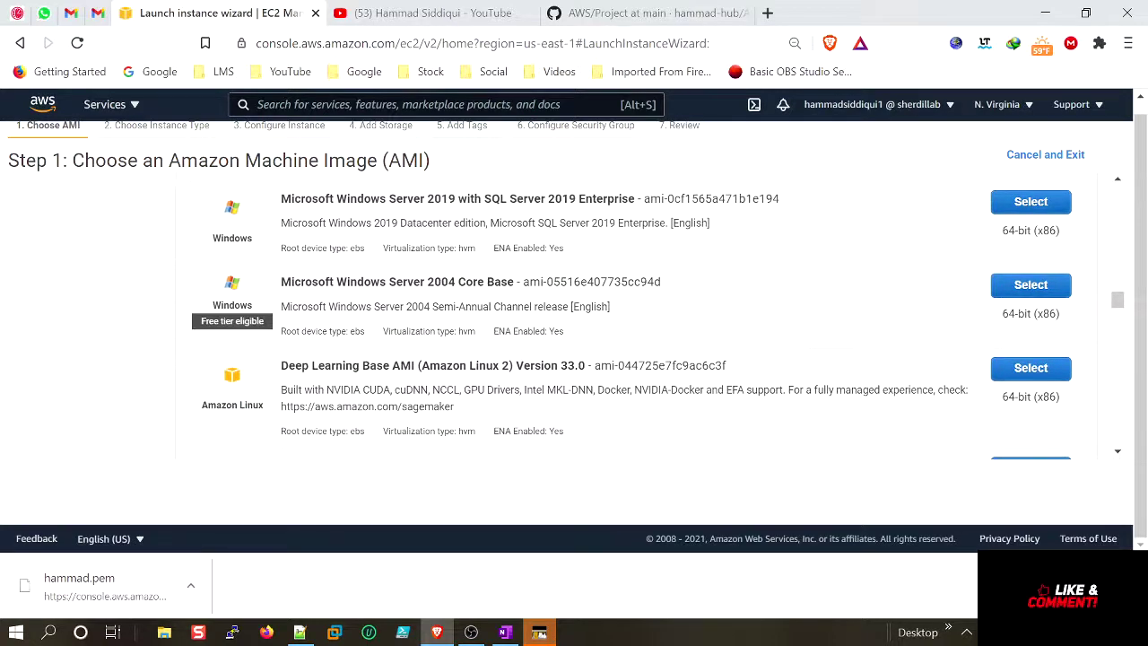
pyautogui.scroll(-2, 414, 391)
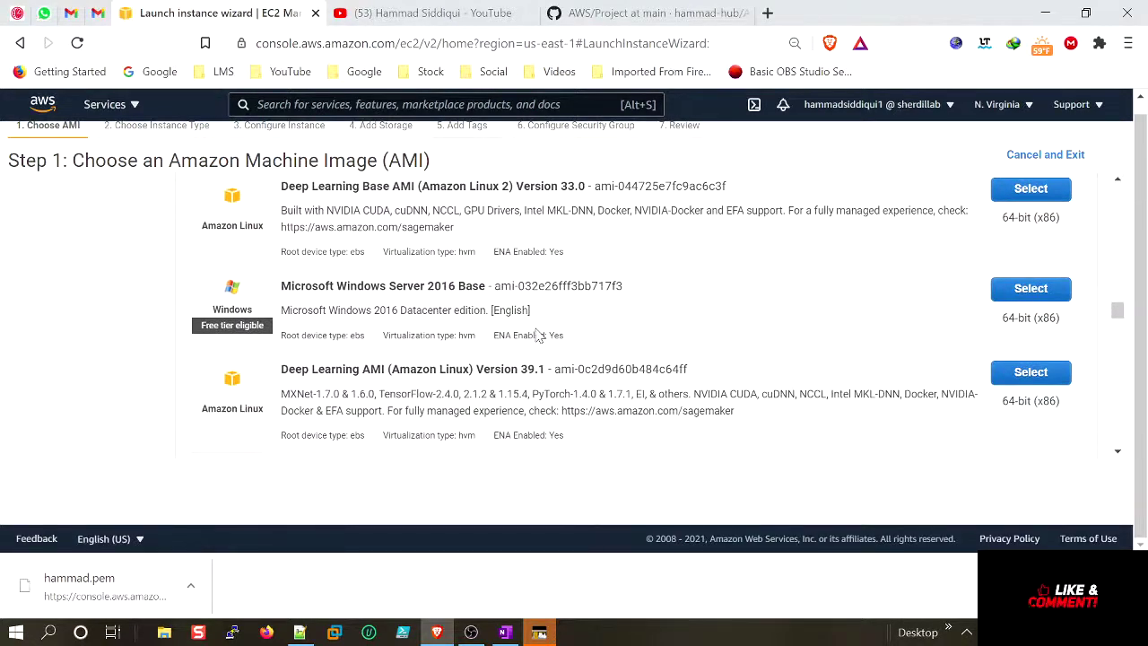
pyautogui.click(1000, 294)
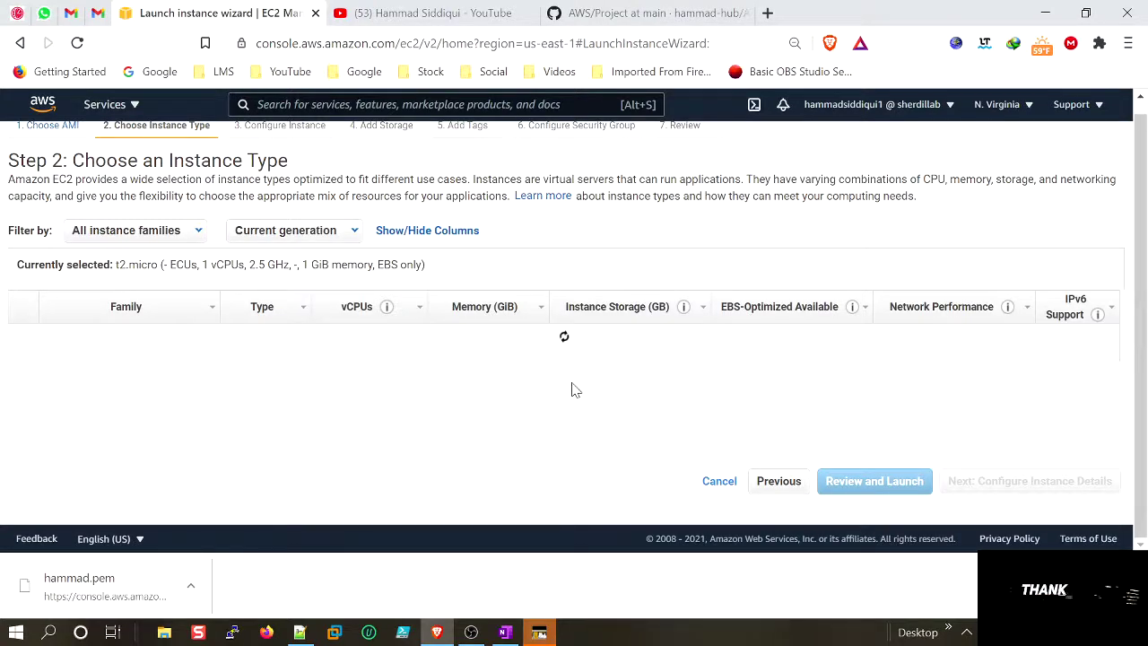
pyautogui.click(987, 482)
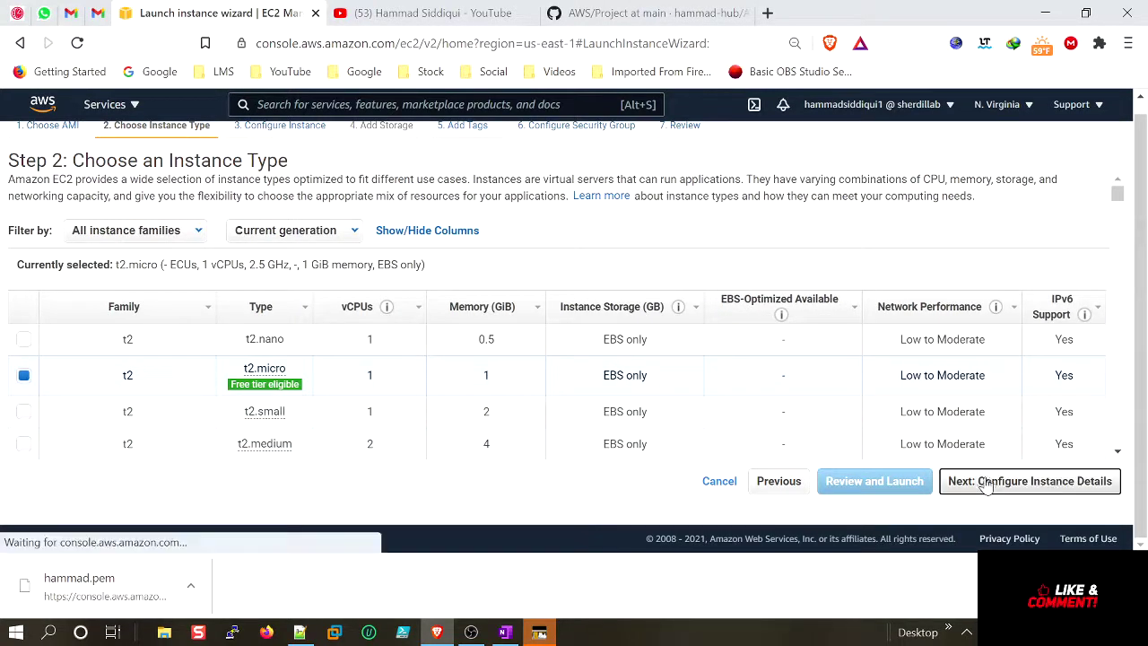
# Step: Set the instance's network to awscloudhs-vpc and its public IP auto-assignment to Enable
pyautogui.click(502, 373)
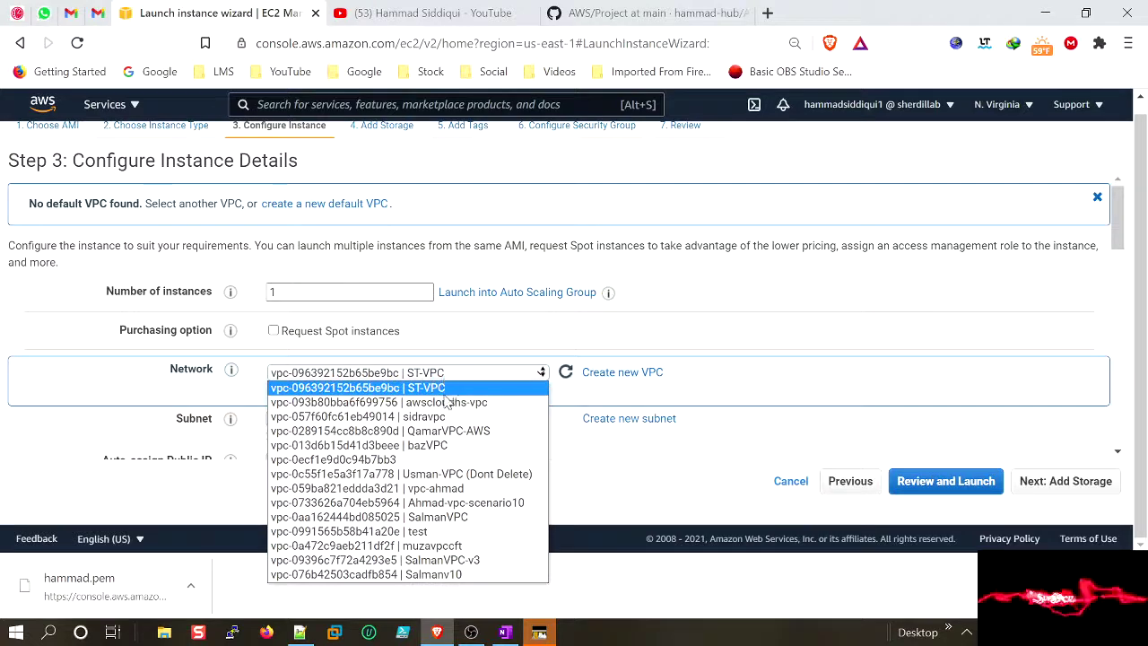
pyautogui.click(484, 416)
pyautogui.scroll(-3, 705, 355)
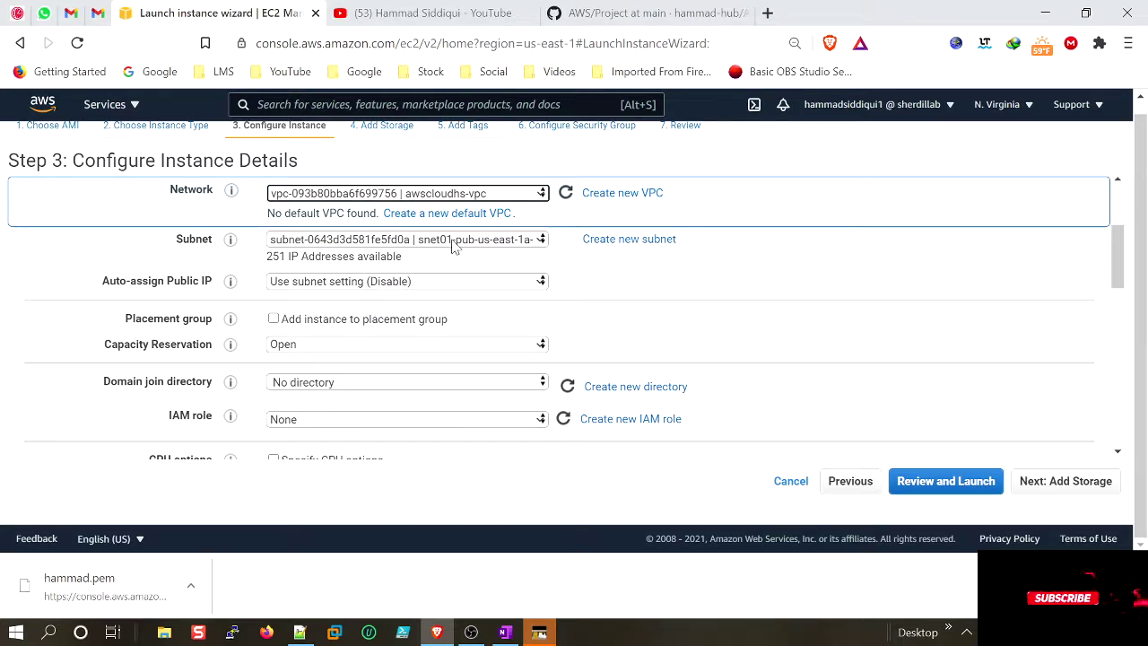
pyautogui.click(424, 282)
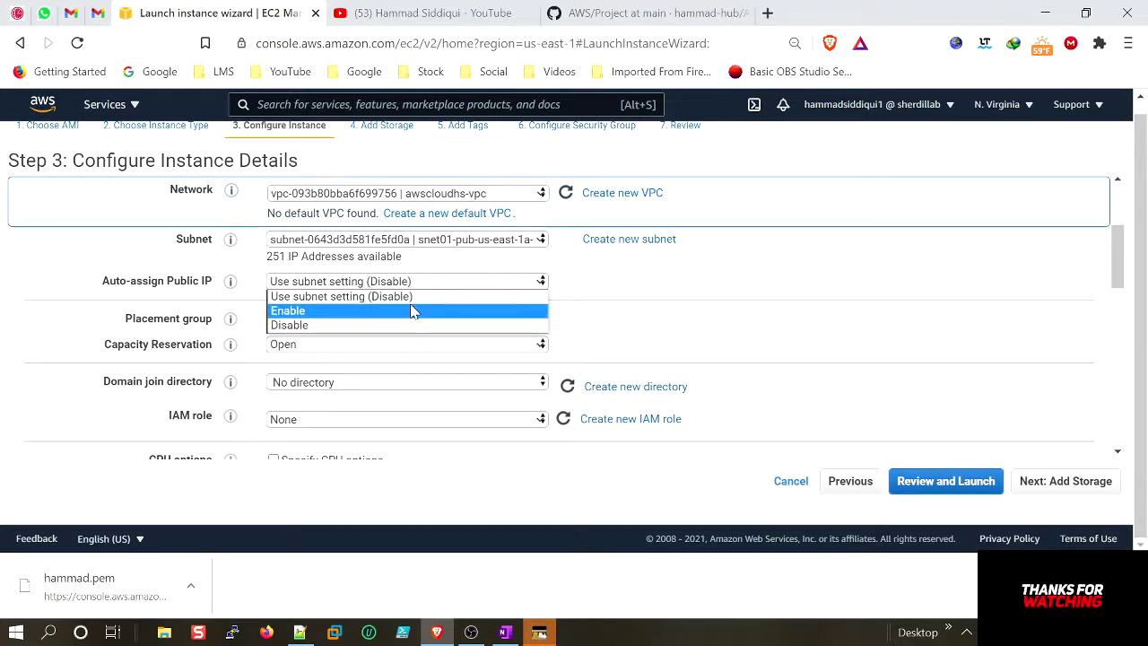
pyautogui.click(413, 310)
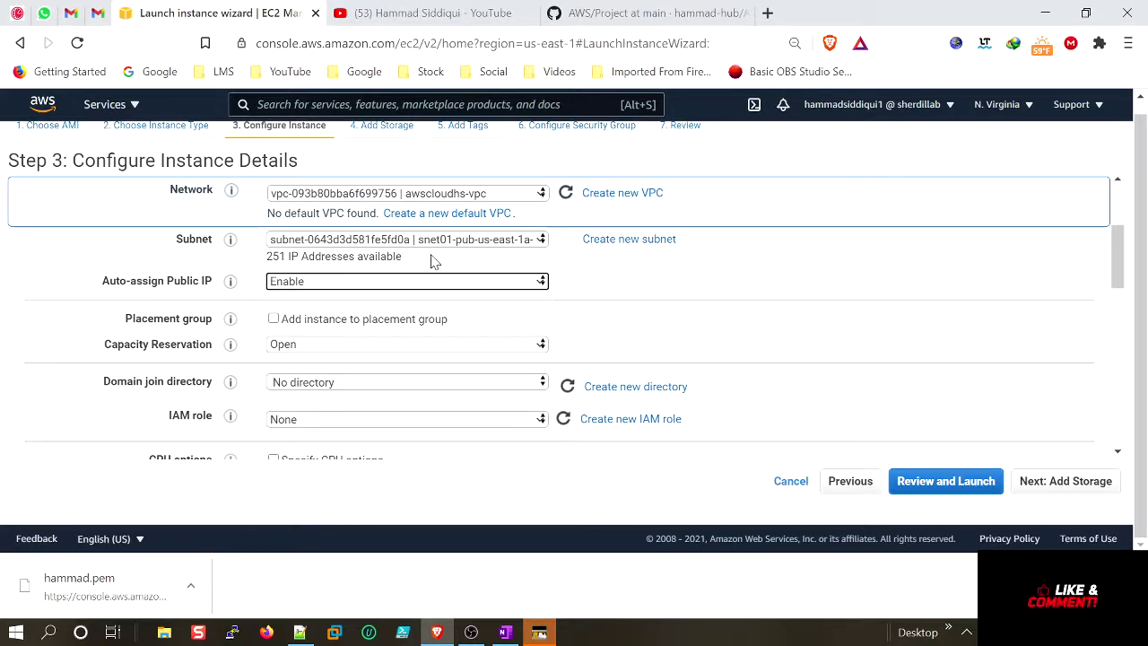
# Step: Review the instance details and select snet01-pub-us-east-1a-10.0.1.0-awscloudhs as the subnet
pyautogui.scroll(-1, 713, 341)
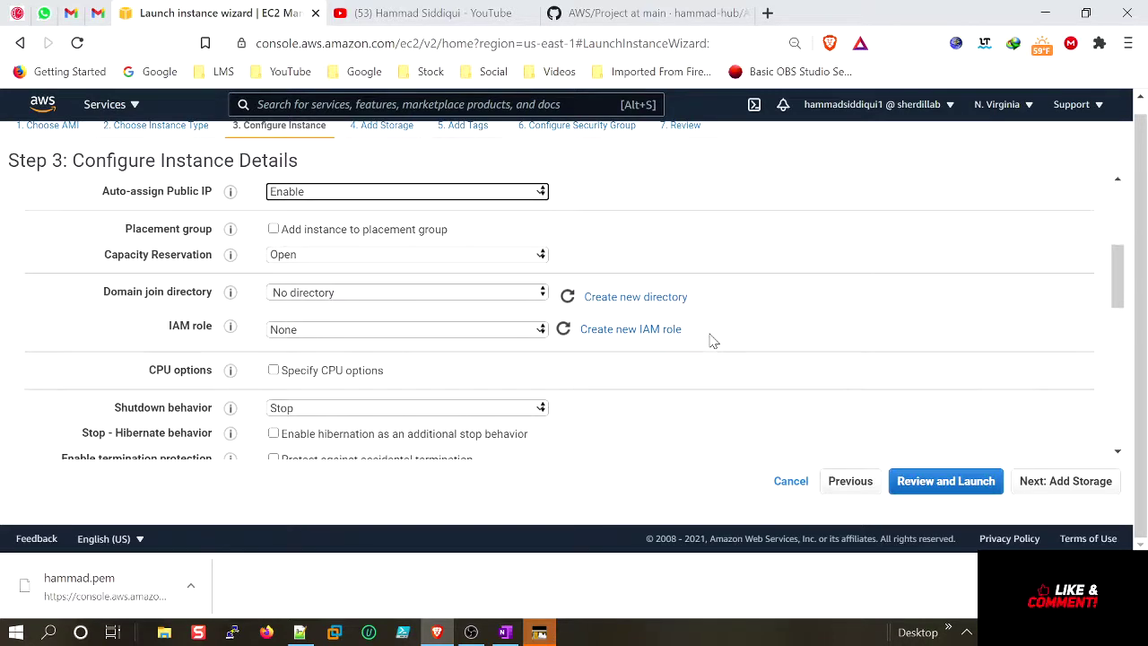
pyautogui.scroll(1, 711, 339)
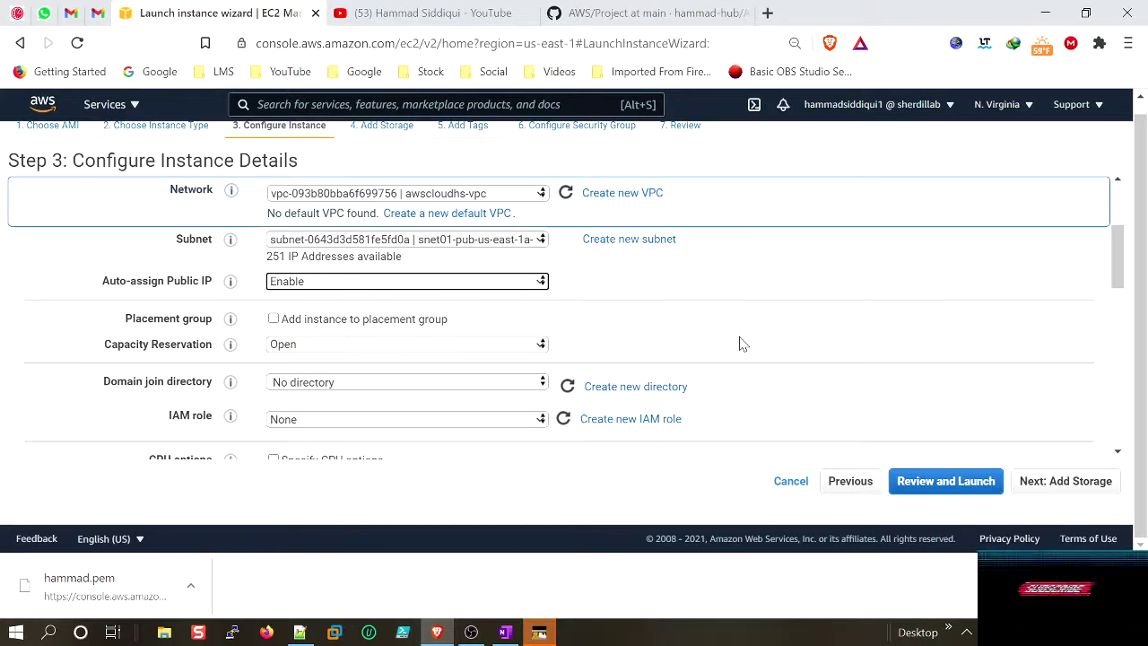
pyautogui.scroll(1, 735, 343)
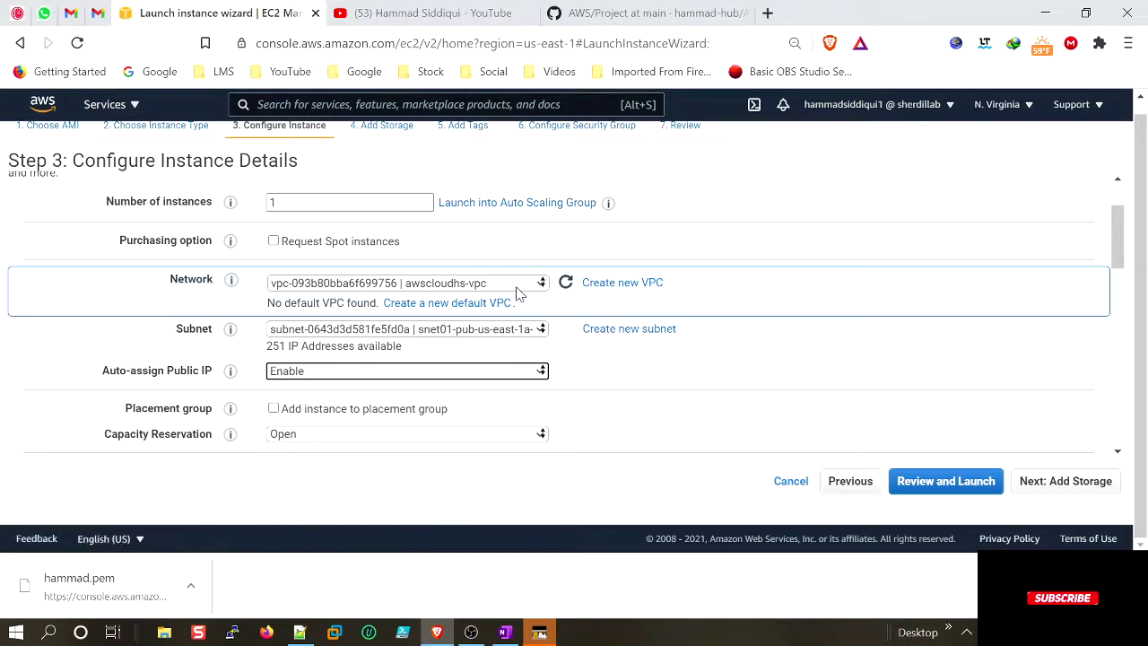
pyautogui.click(516, 331)
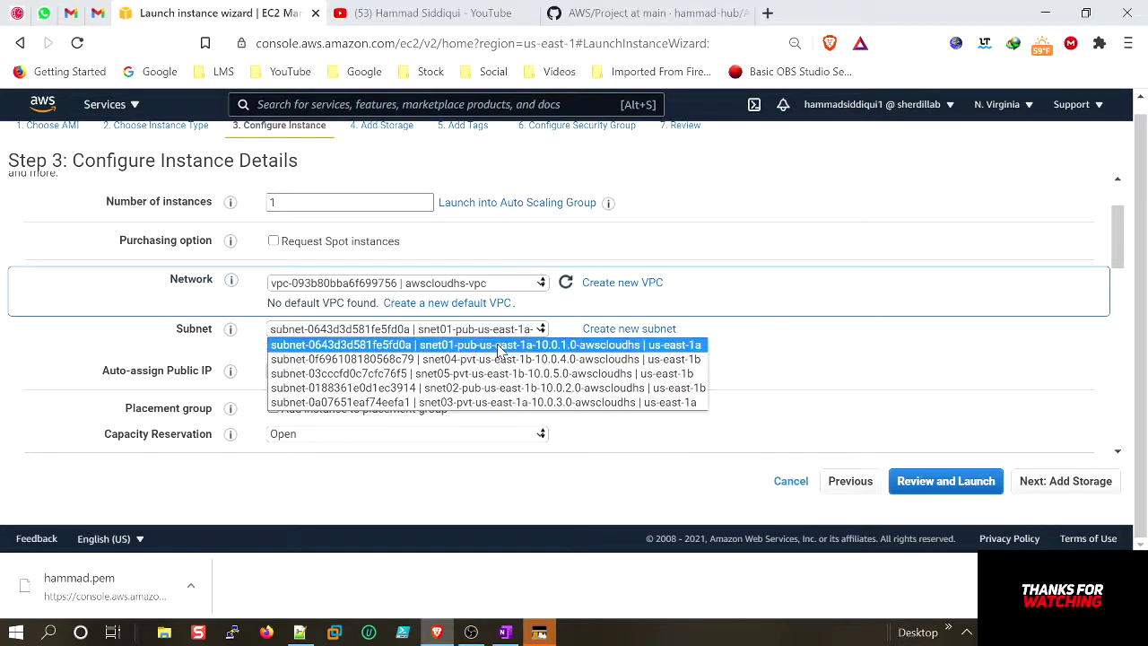
pyautogui.click(621, 345)
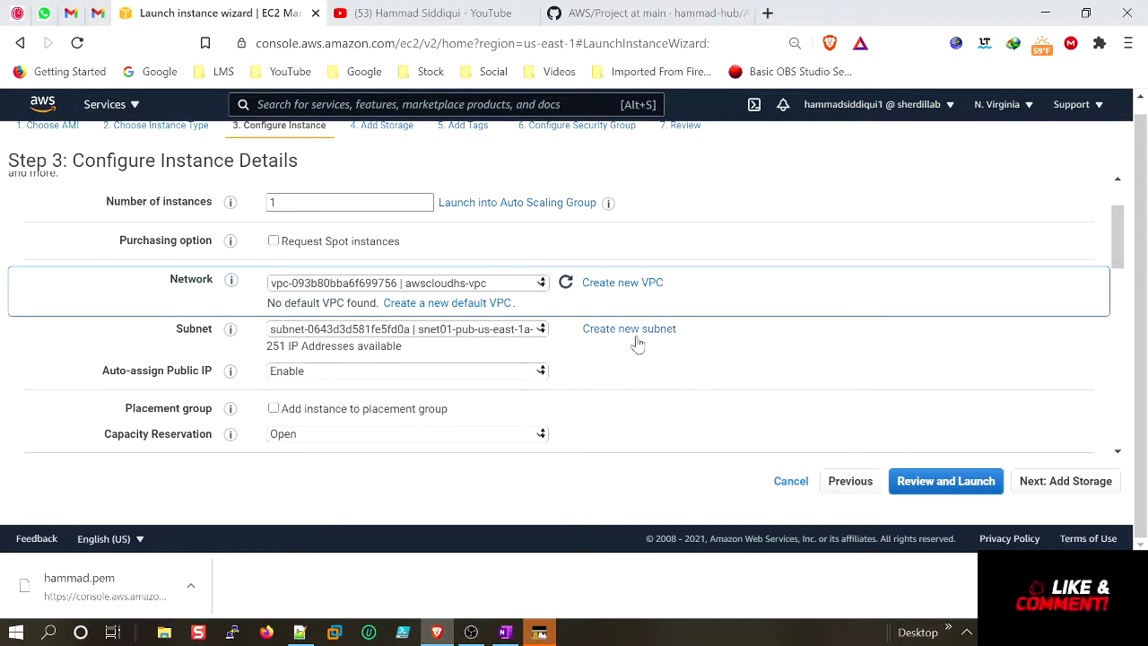
# Step: Keep public IP auto-assignment on Enable, accept the default storage settings and continue to the instance tags
pyautogui.click(472, 375)
pyautogui.click(482, 406)
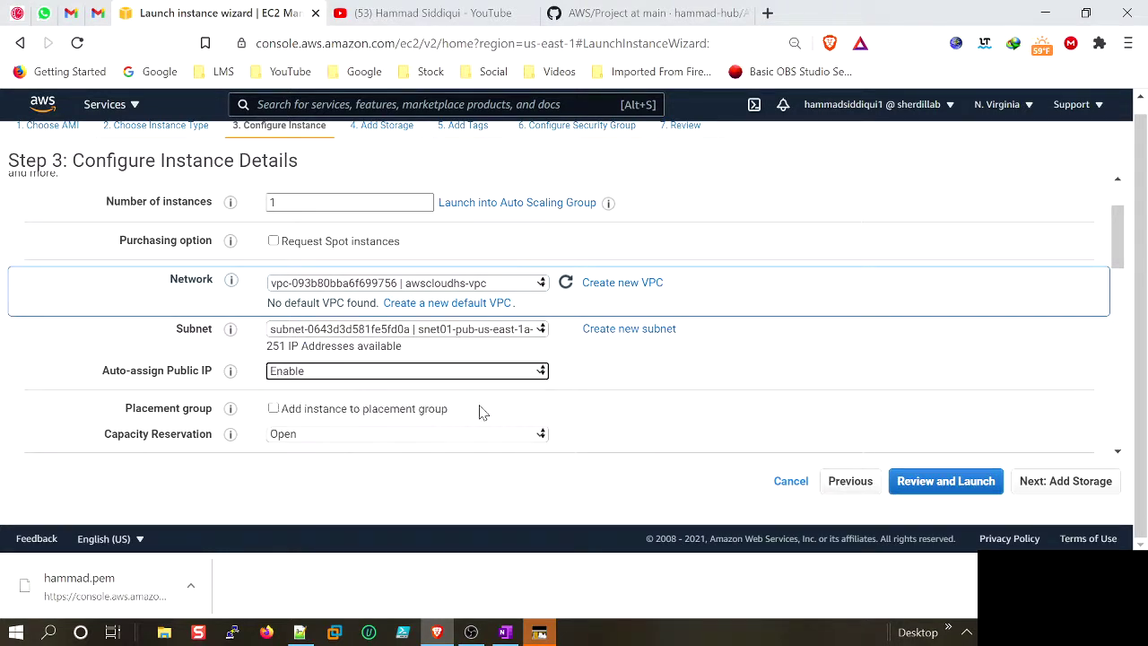
pyautogui.scroll(-2, 632, 378)
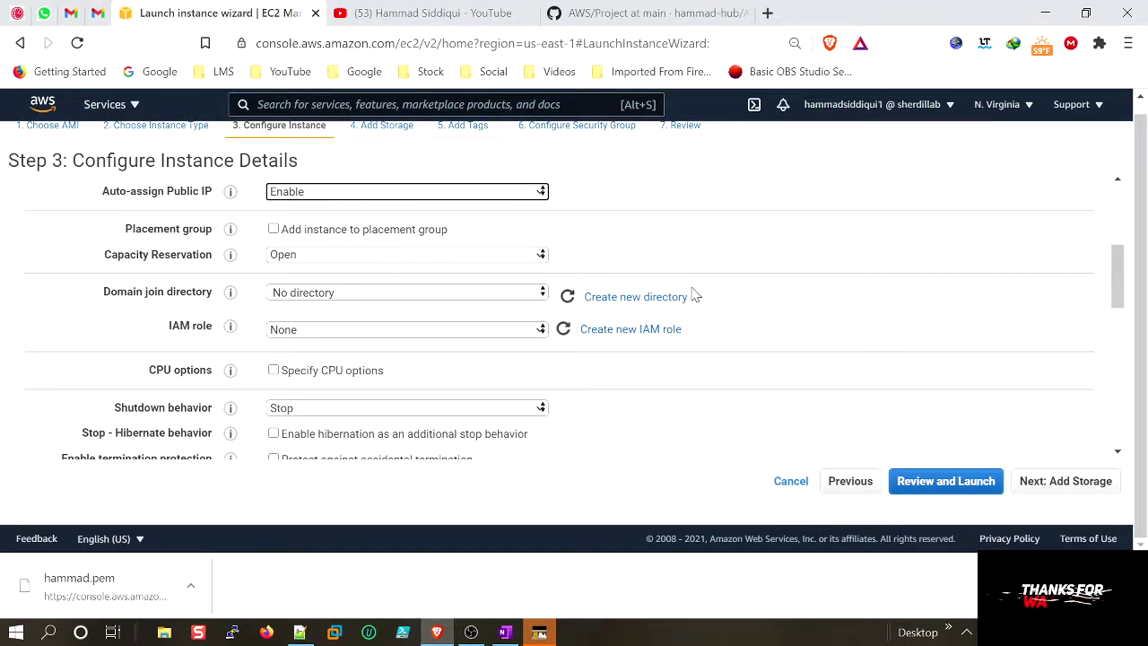
pyautogui.scroll(-1, 695, 299)
pyautogui.click(1075, 485)
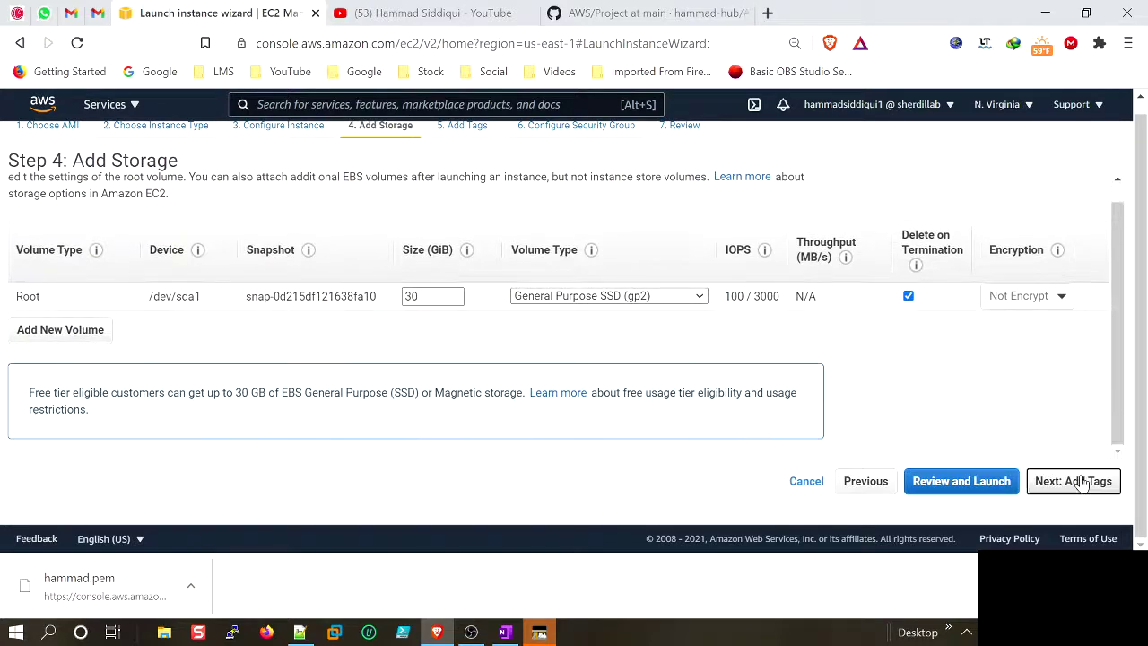
pyautogui.click(1074, 481)
# Step: Add a Name tag with the value BastionHost-awscloudhs and continue to the security group settings
pyautogui.click(65, 396)
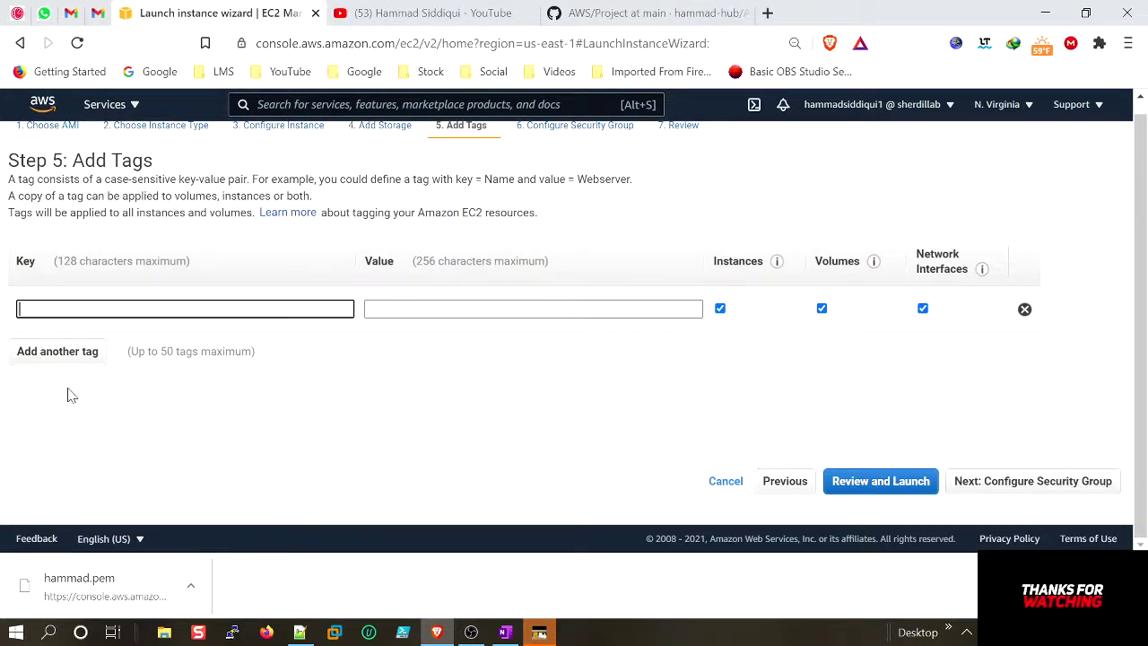
pyautogui.click(153, 337)
pyautogui.click(441, 310)
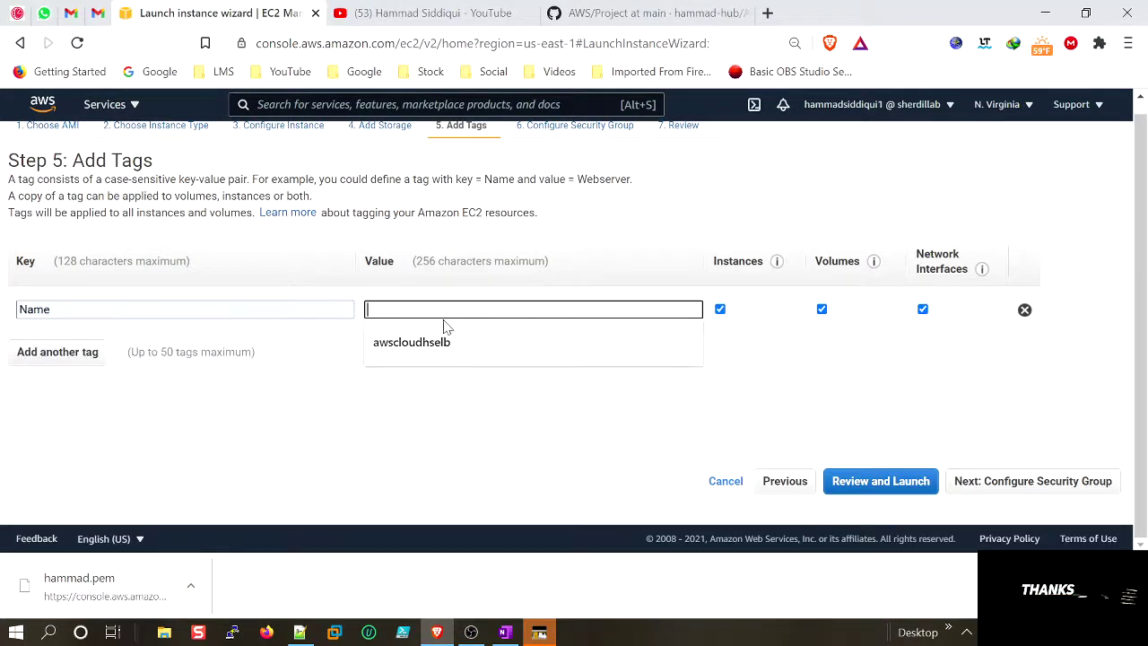
pyautogui.write('bas')
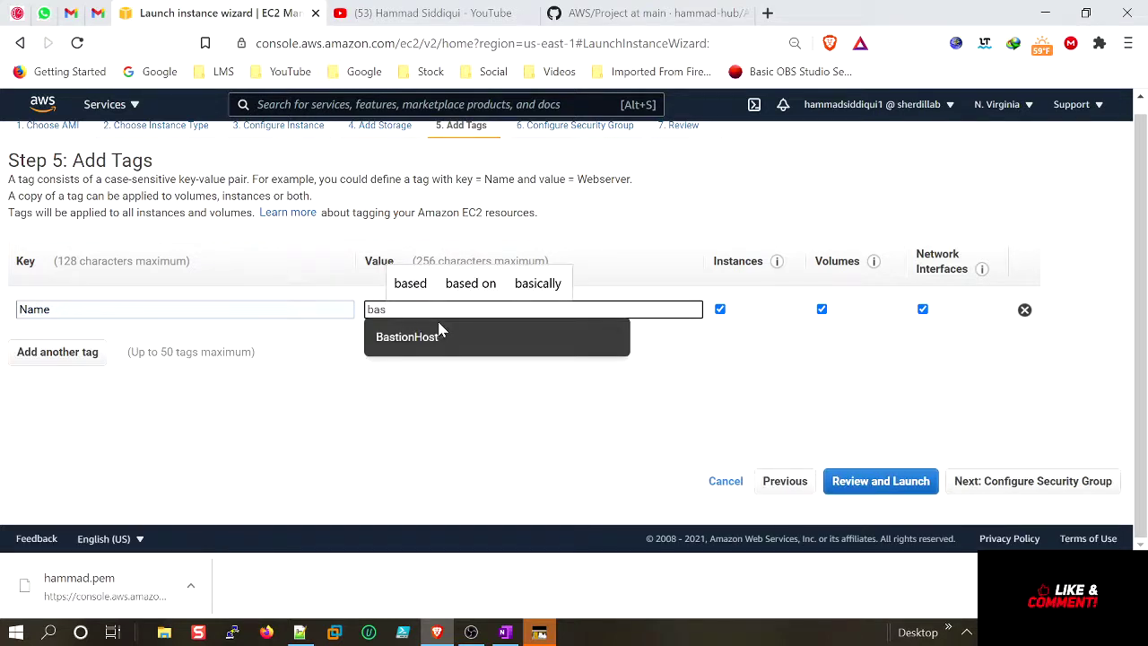
pyautogui.click(416, 339)
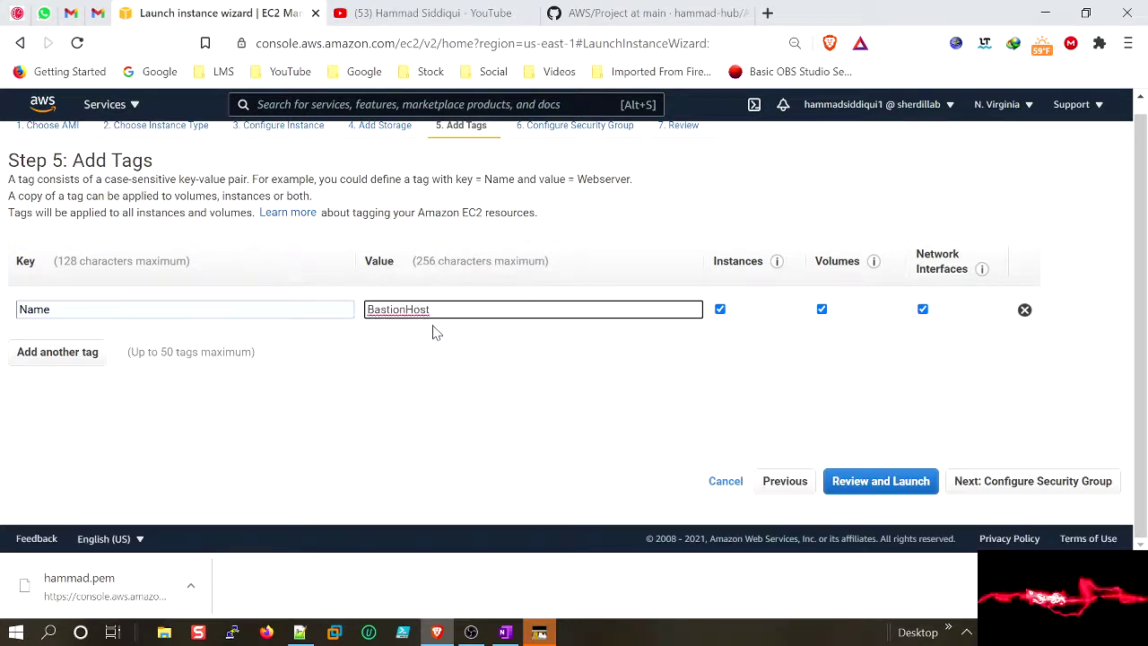
pyautogui.write('-awscloudhs')
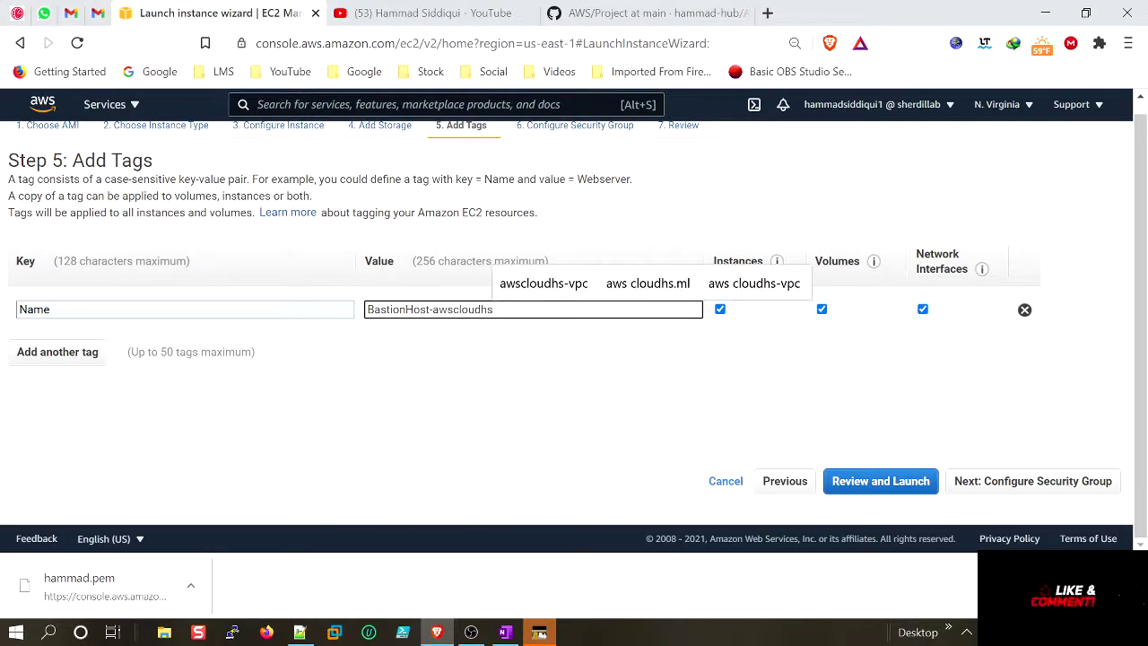
pyautogui.click(582, 351)
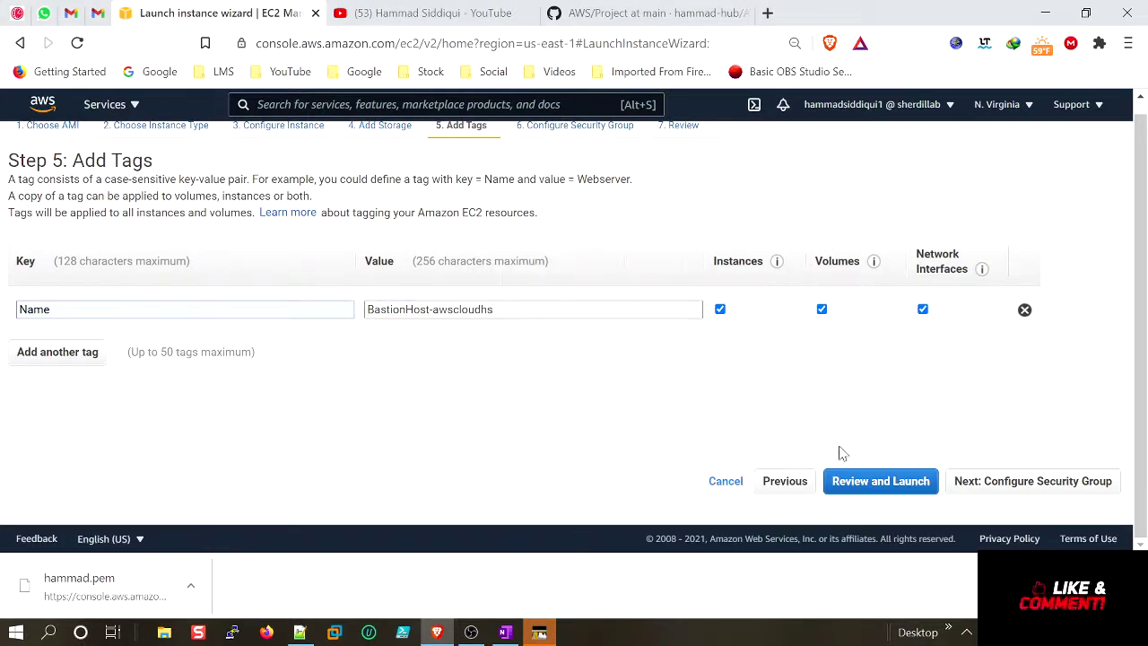
pyautogui.click(1019, 492)
pyautogui.scroll(-5, 538, 359)
pyautogui.click(1094, 483)
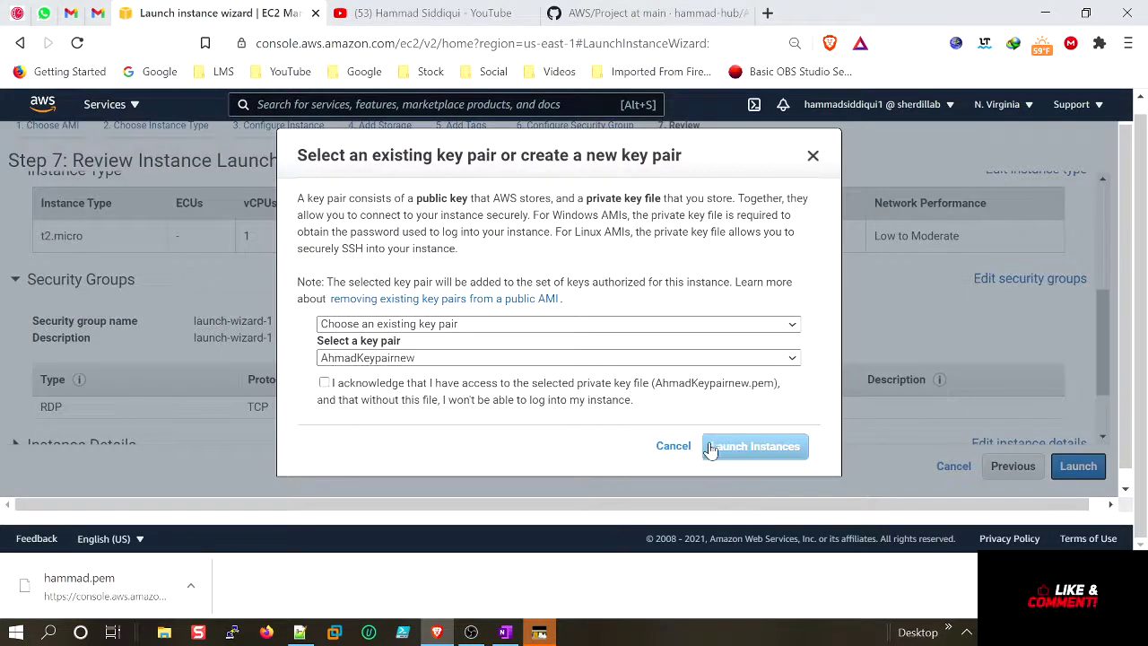
pyautogui.click(672, 445)
pyautogui.click(1019, 480)
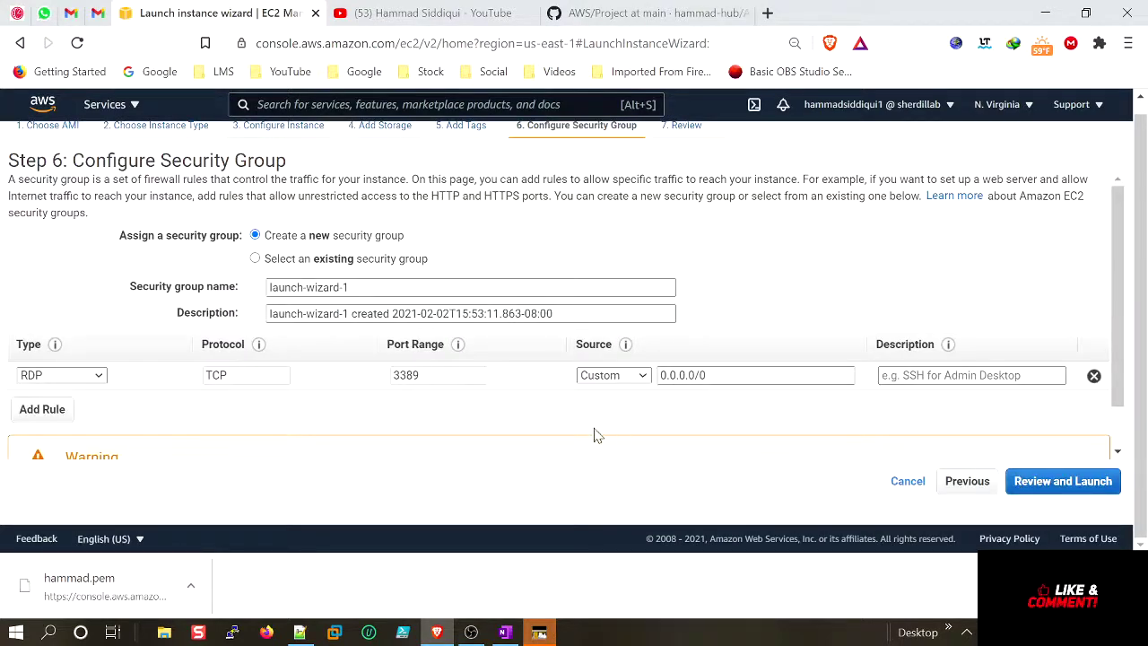
pyautogui.scroll(-2, 520, 397)
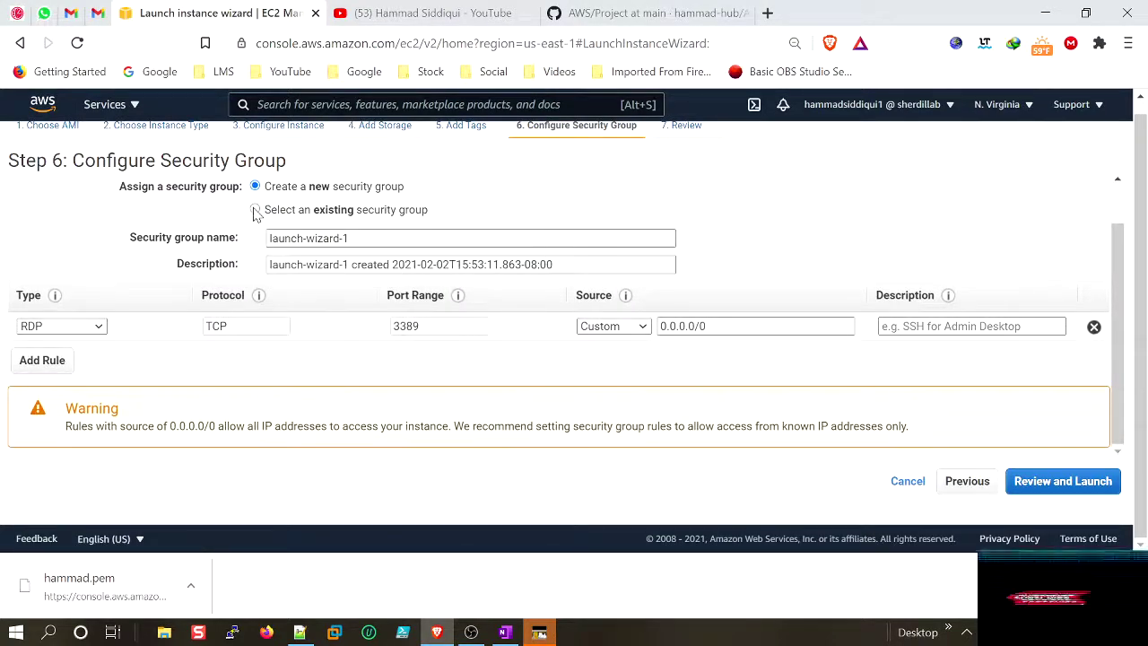
pyautogui.click(255, 210)
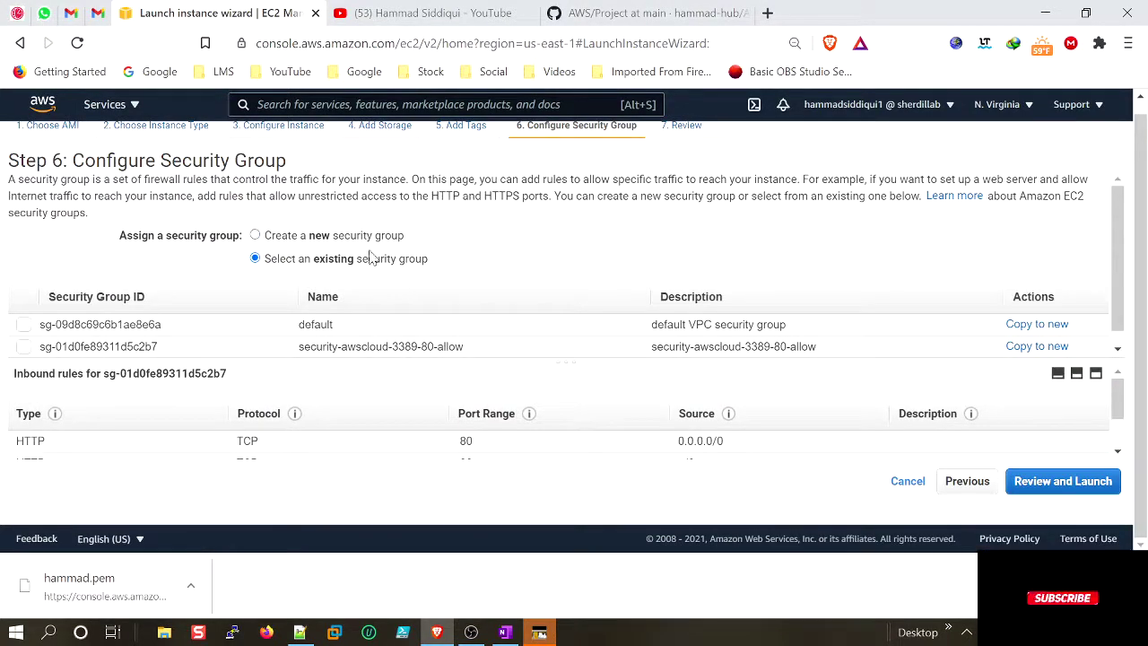
pyautogui.click(257, 236)
# Step: Set both the name and the description of the new security group to Bastion-awscloudhs-3389-80
pyautogui.moveTo(359, 286); pyautogui.dragTo(230, 303)
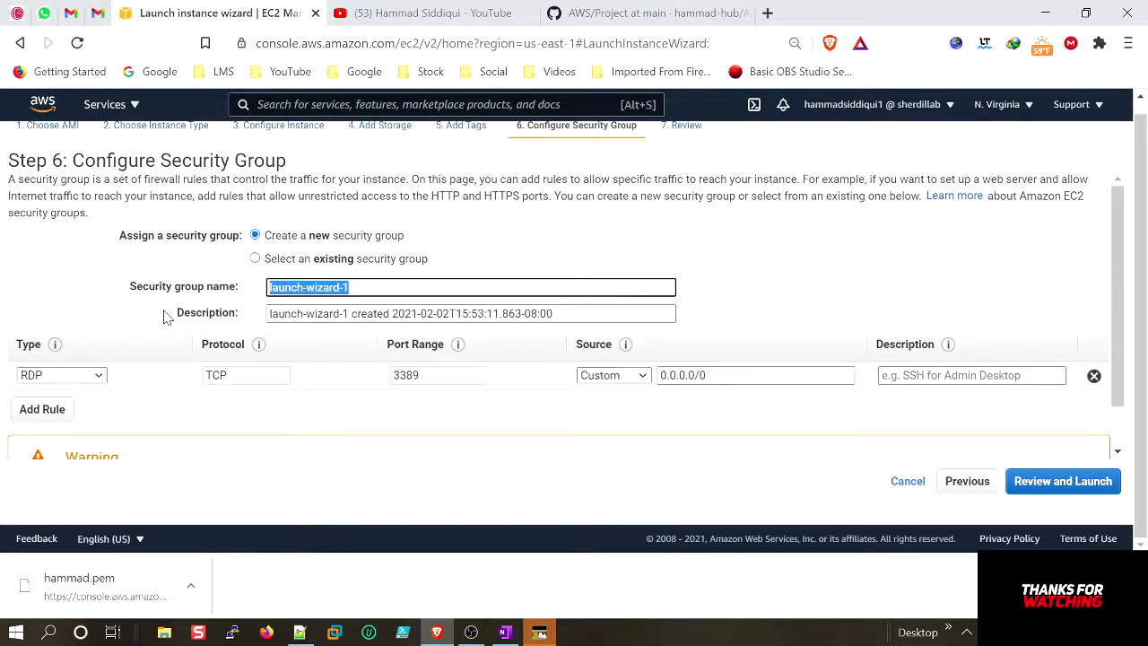
pyautogui.write('Bastion-')
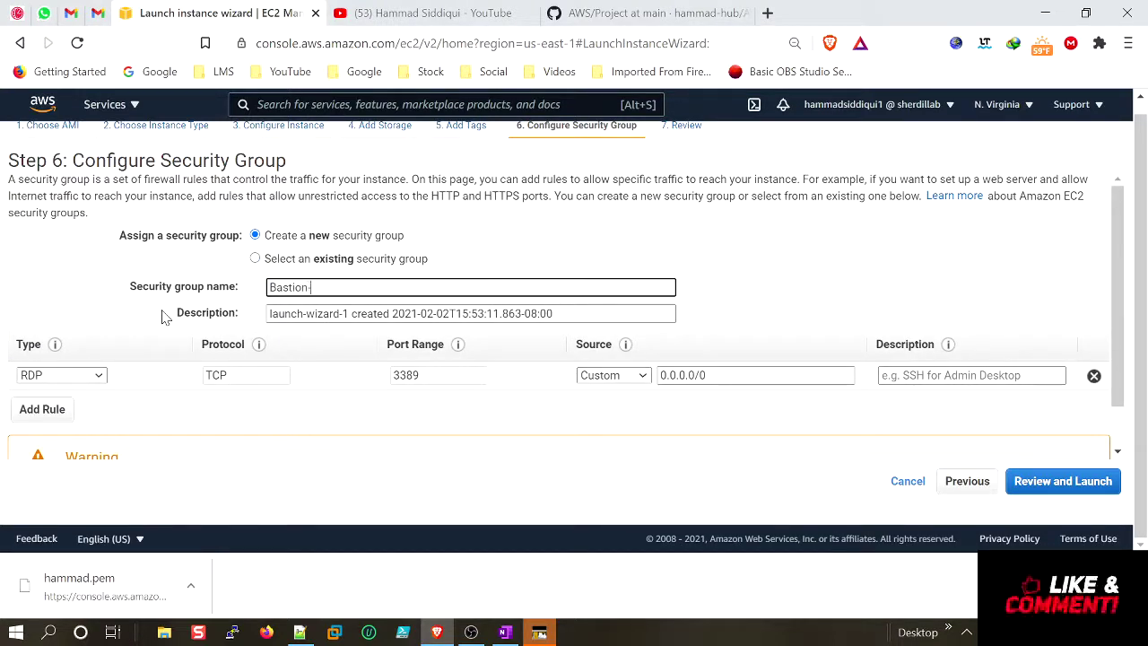
pyautogui.write('awscloudhs-')
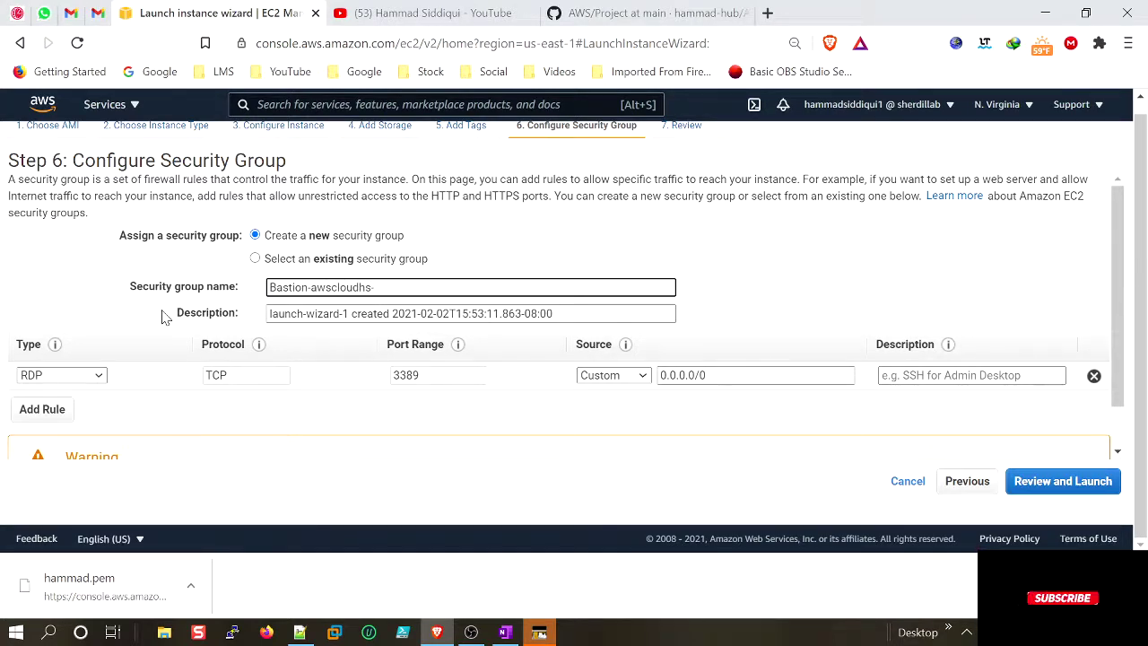
pyautogui.write('3389-80')
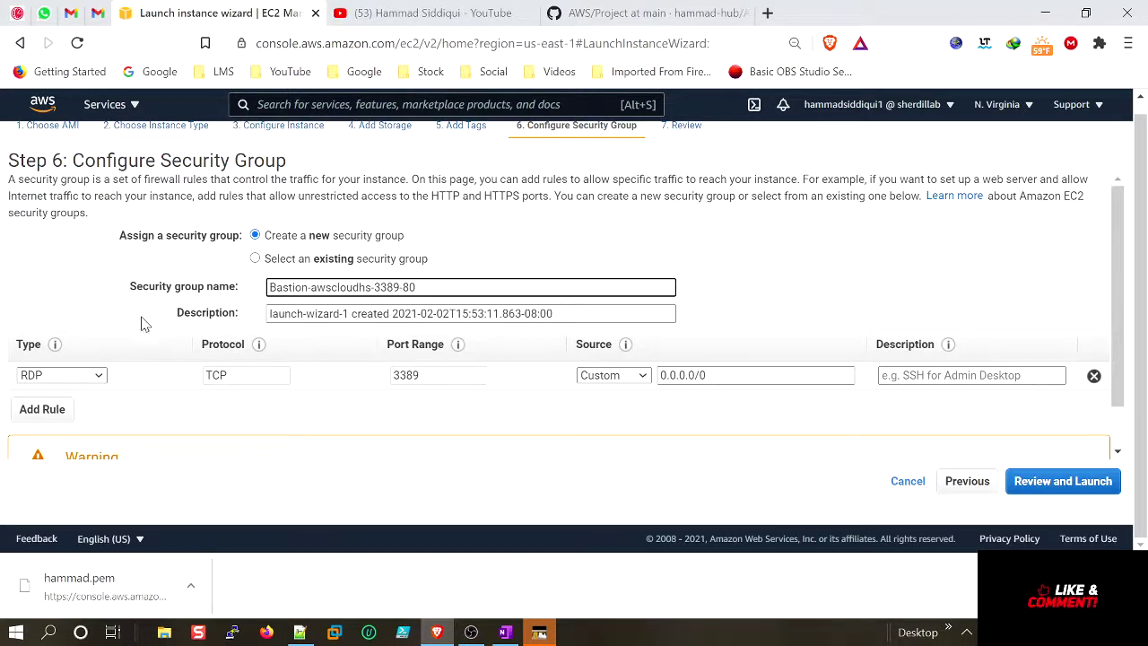
pyautogui.hotkey('ctrl', 'a')
pyautogui.hotkey('ctrl', 'c')
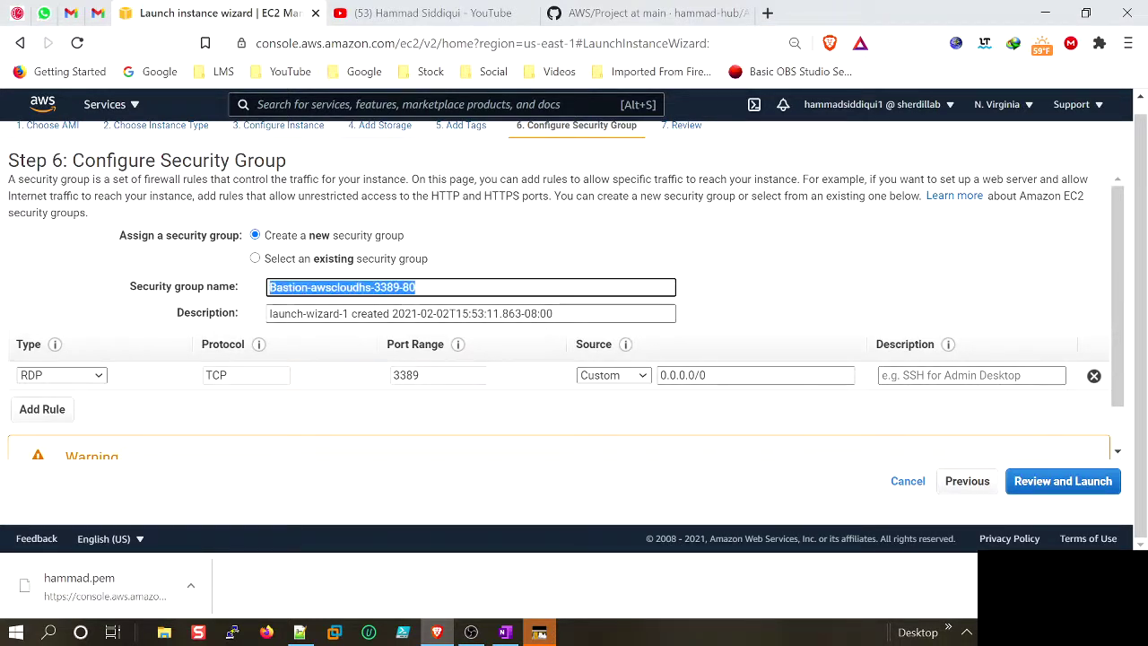
pyautogui.moveTo(556, 313); pyautogui.dragTo(269, 316)
pyautogui.press('BackSpace')
pyautogui.hotkey('ctrl', 'v')
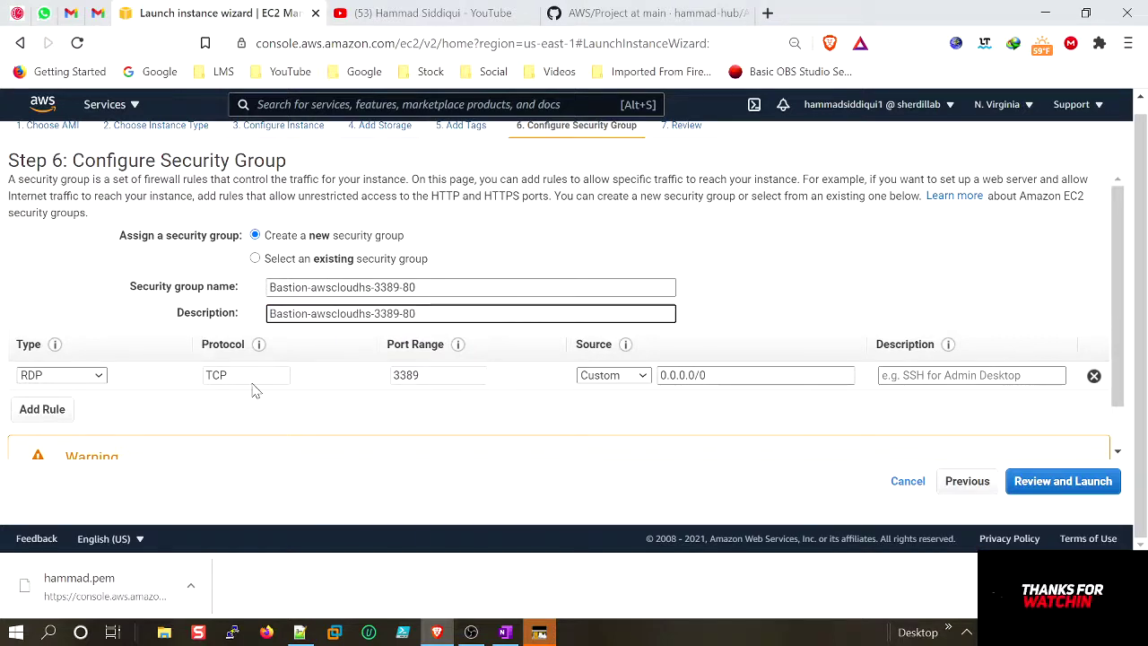
# Step: Add an HTTP rule to the security group and set the source of the RDP and HTTP rules to Anywhere
pyautogui.click(45, 411)
pyautogui.click(106, 415)
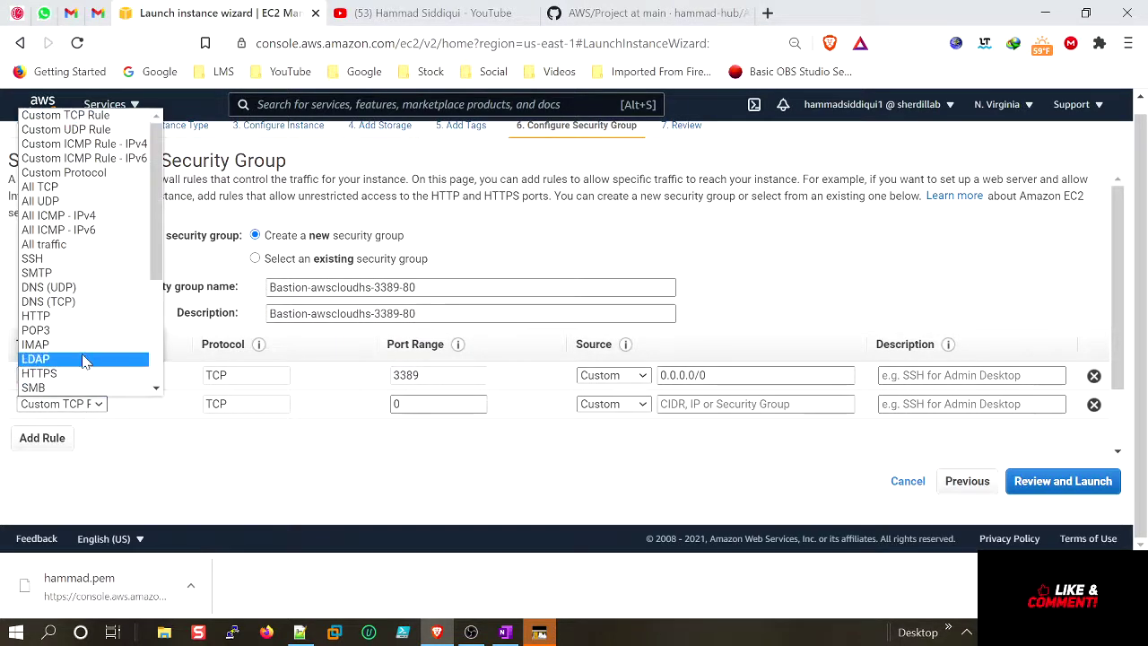
pyautogui.click(80, 330)
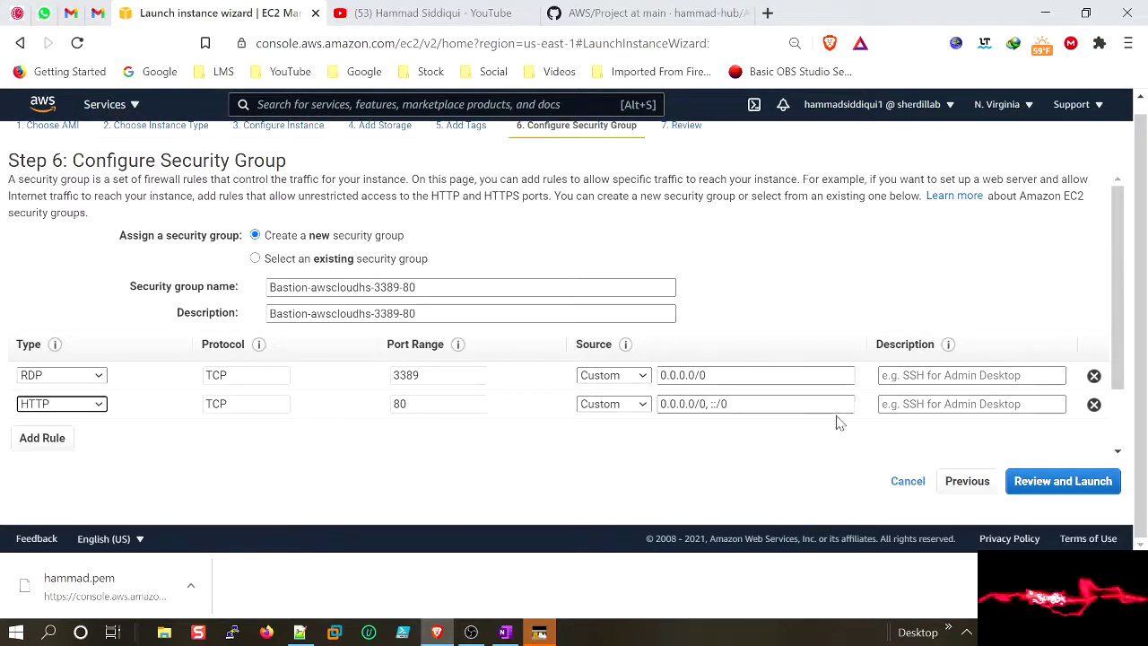
pyautogui.click(621, 378)
pyautogui.click(619, 406)
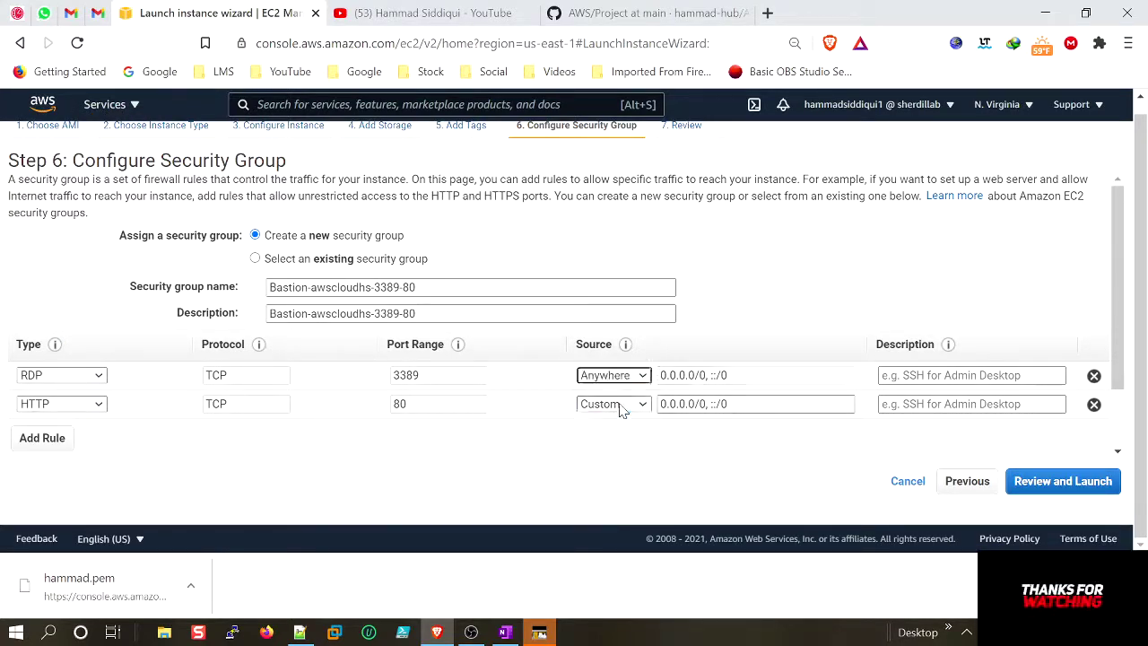
pyautogui.click(620, 407)
pyautogui.click(621, 434)
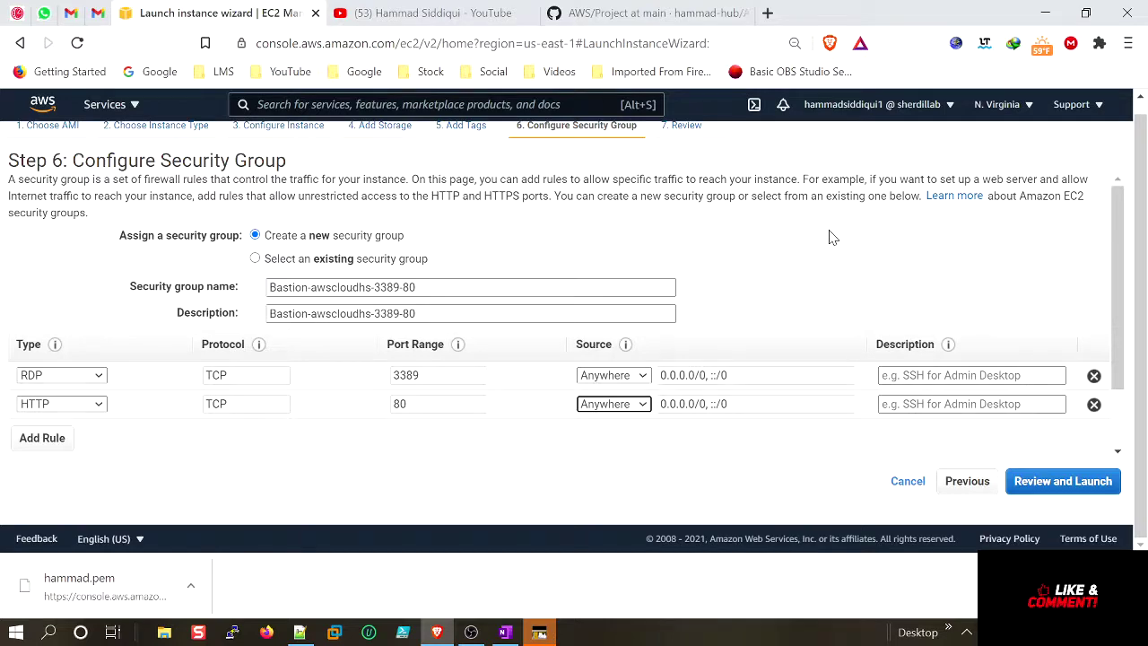
# Step: Review the configuration and launch the bastion instance with the existing awscloudhsbastion key pair, acknowledging access to its private key file
pyautogui.click(1079, 482)
pyautogui.scroll(-10, 687, 372)
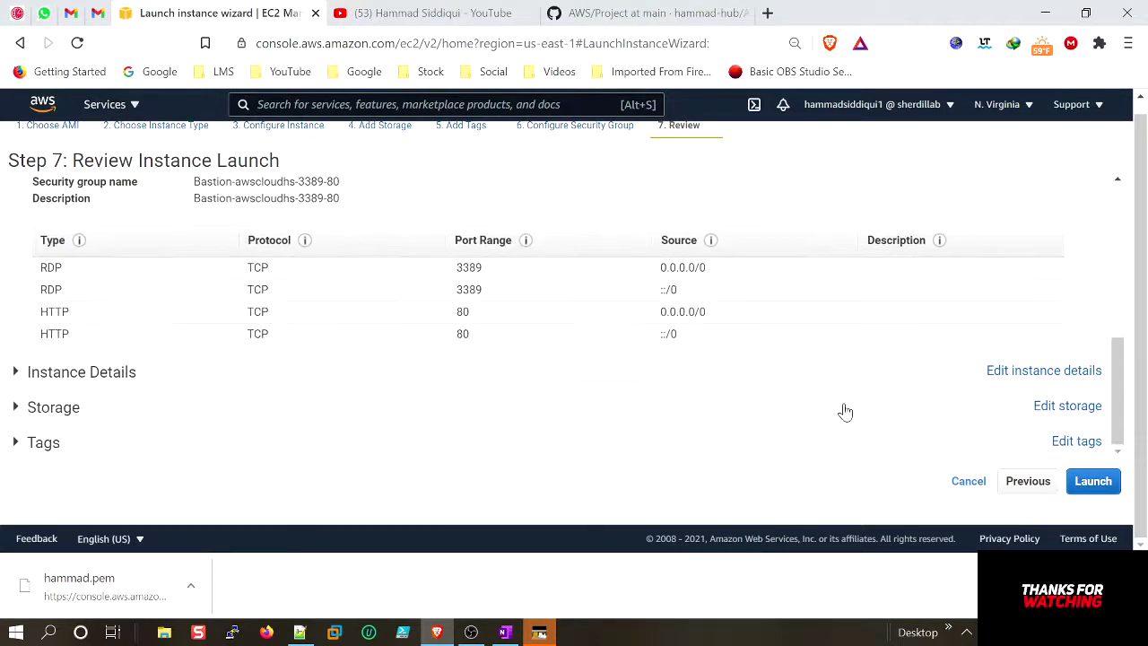
pyautogui.click(1094, 482)
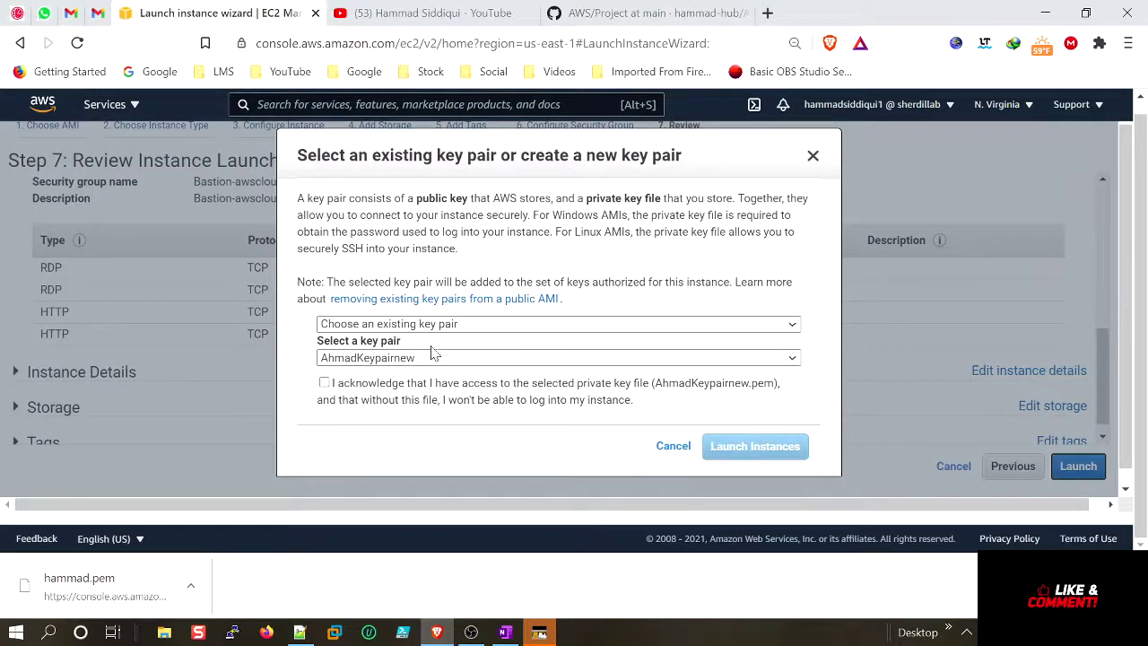
pyautogui.click(432, 358)
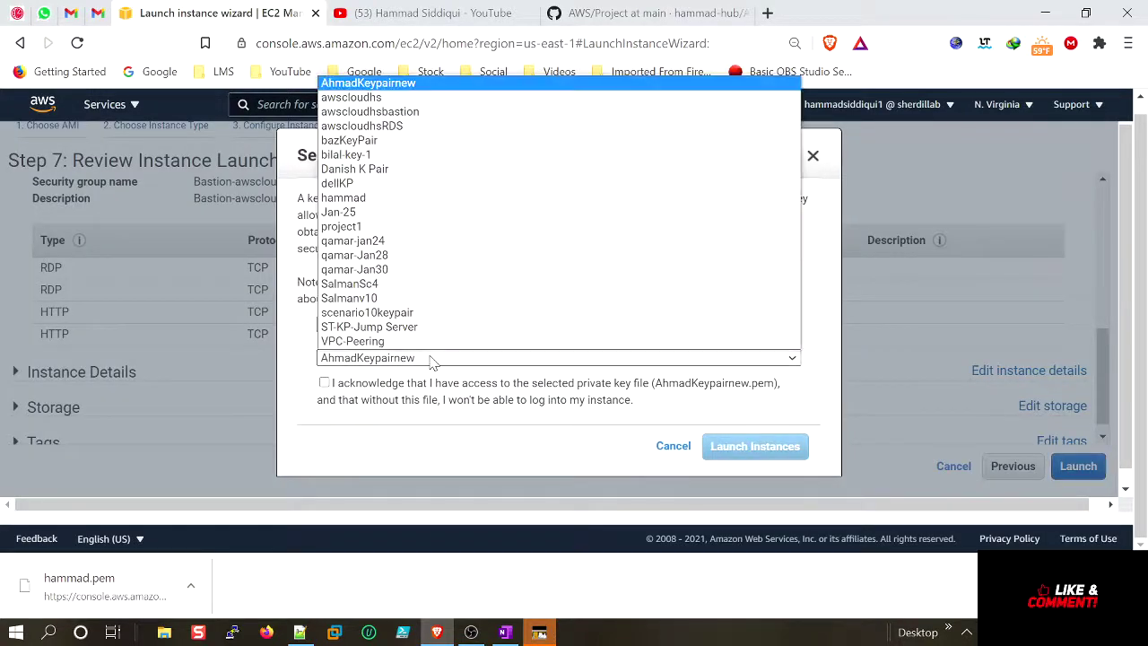
pyautogui.click(382, 111)
pyautogui.click(325, 383)
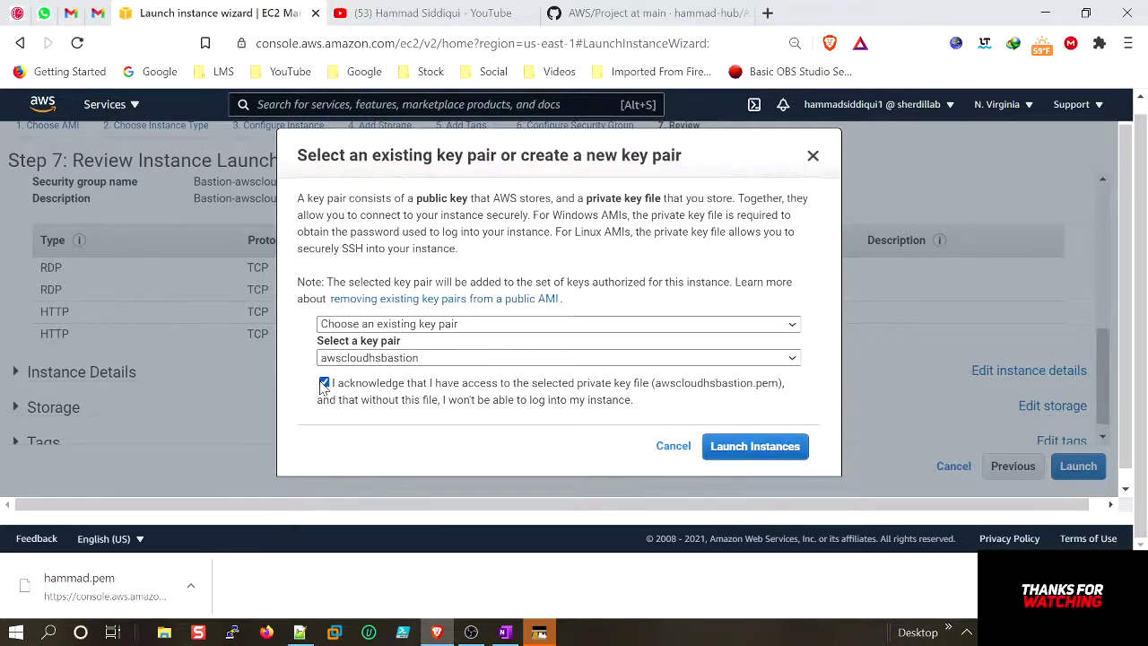
pyautogui.click(756, 445)
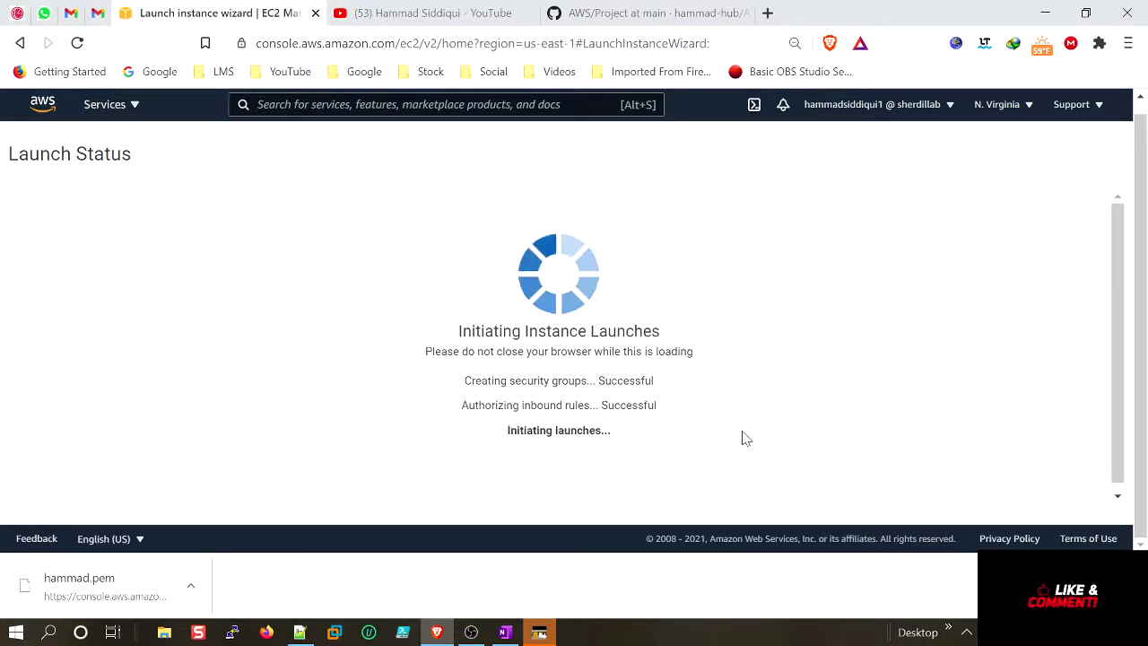
# Step: Go to the instances list from the launch status page and remove the old VPC search filter
pyautogui.scroll(-3, 743, 437)
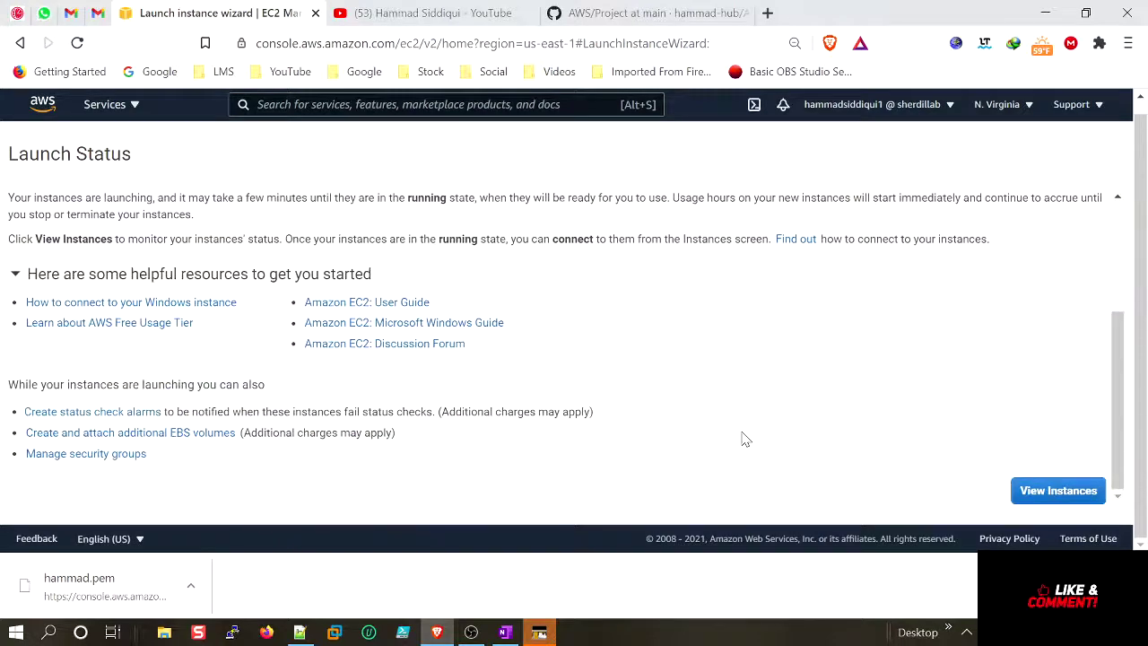
pyautogui.click(1059, 491)
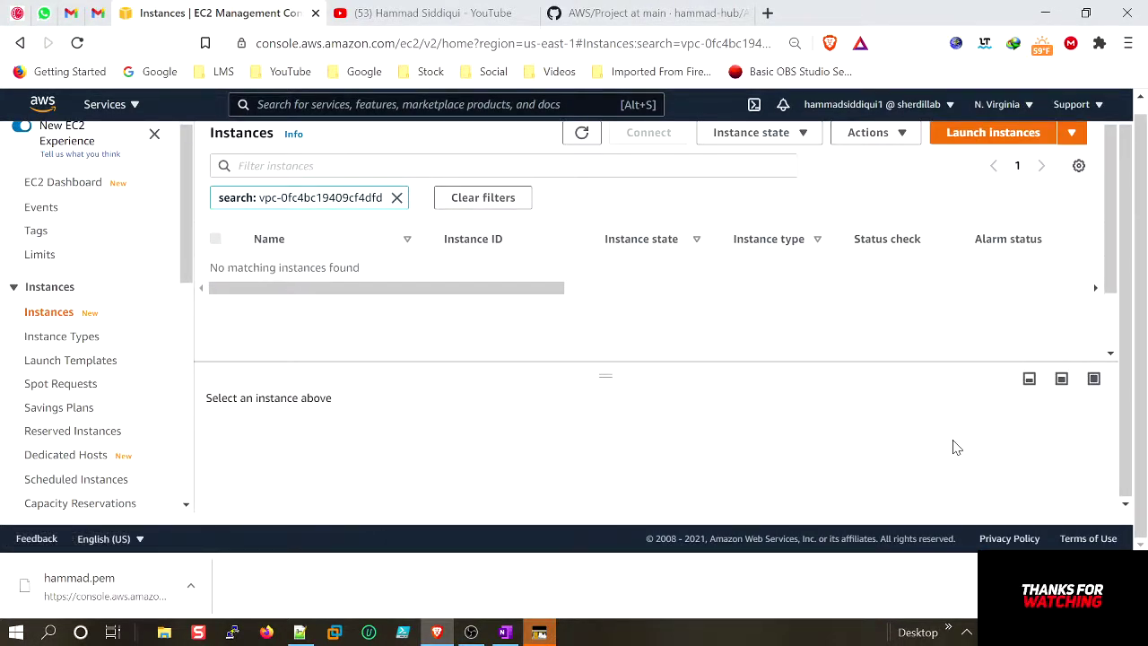
pyautogui.click(398, 200)
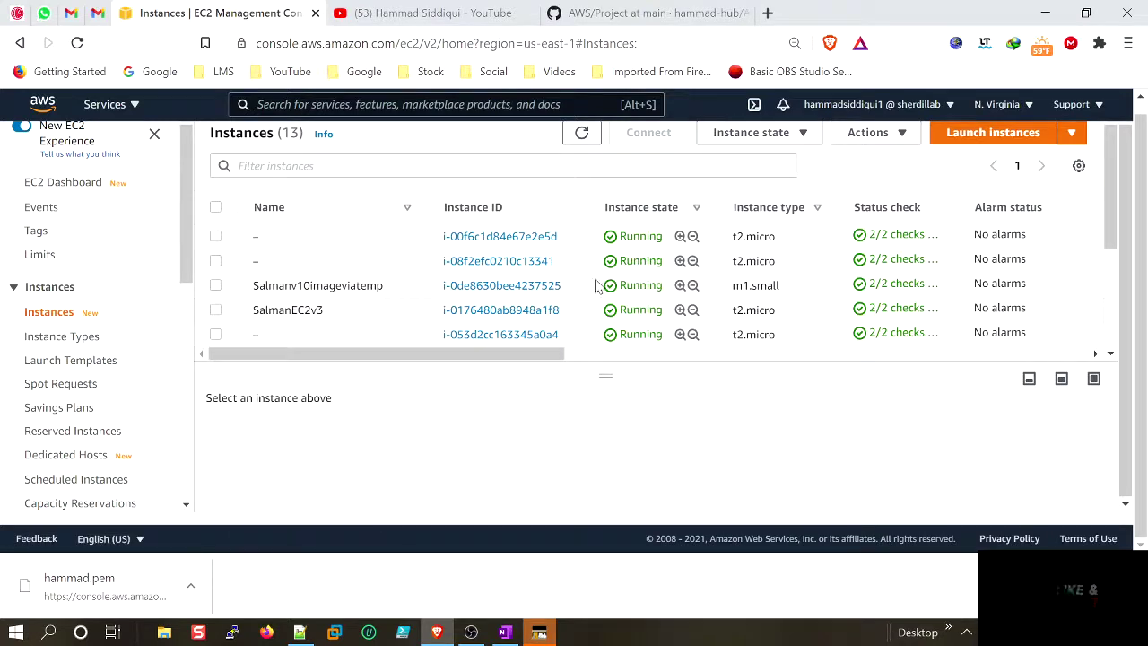
# Step: Switch to the Aws Project.txt notes in Notepad++ and copy the awscloudhs-vpc ID, vpc-093b80bba6f699756
pyautogui.click(299, 632)
pyautogui.scroll(3, 574, 332)
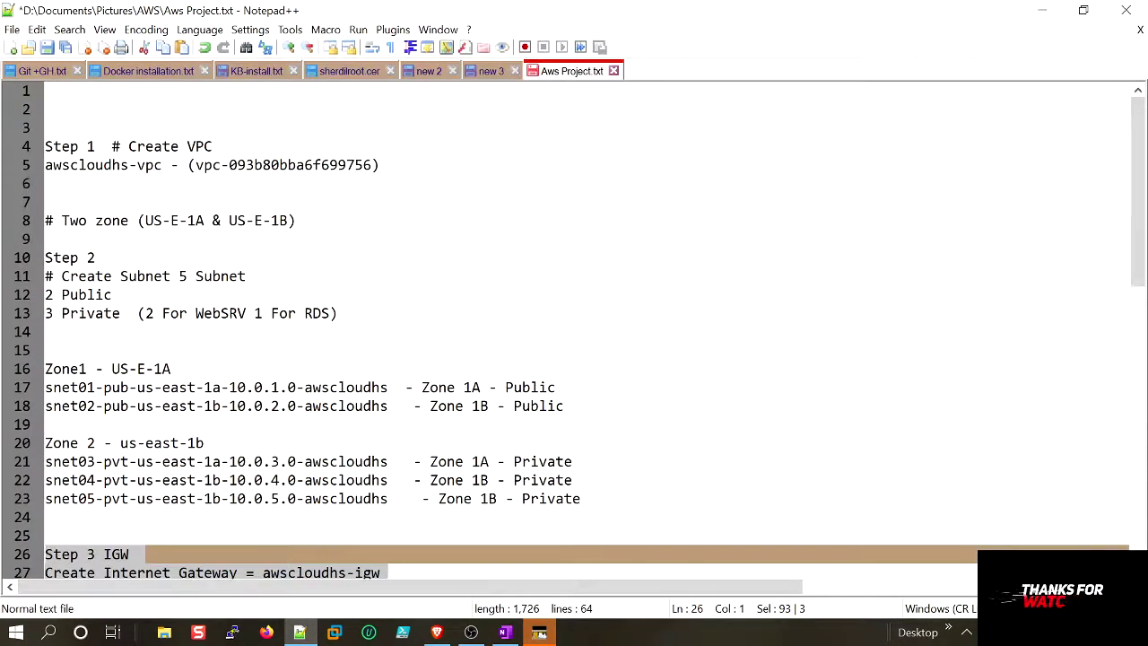
pyautogui.moveTo(377, 165); pyautogui.dragTo(211, 165)
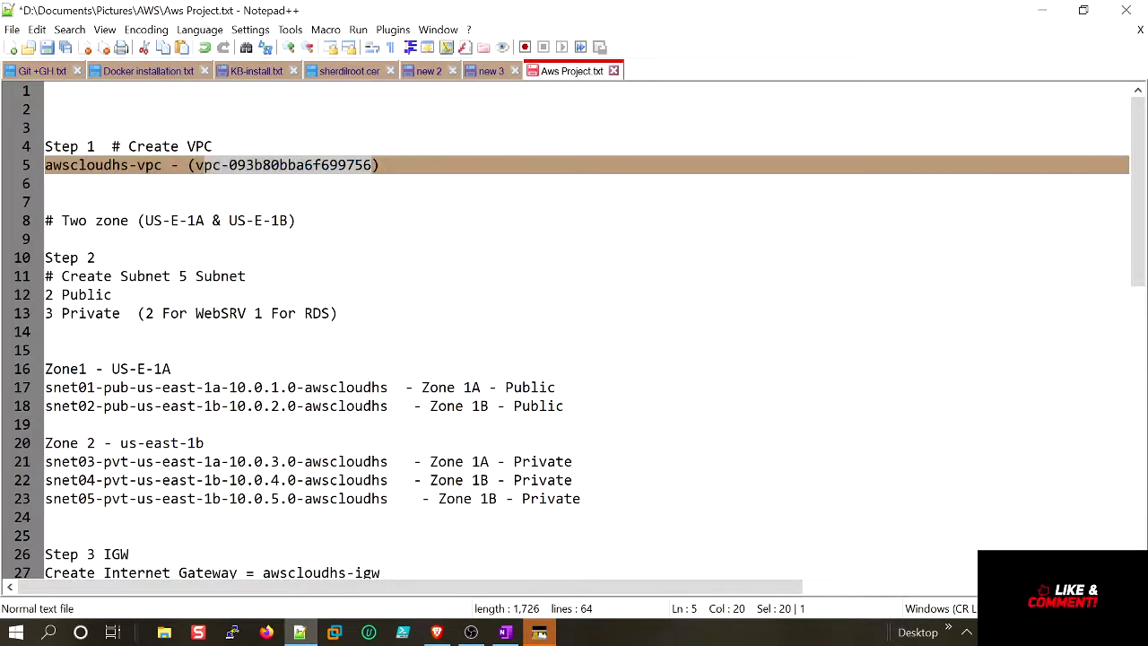
pyautogui.rightClick(205, 177)
pyautogui.click(248, 192)
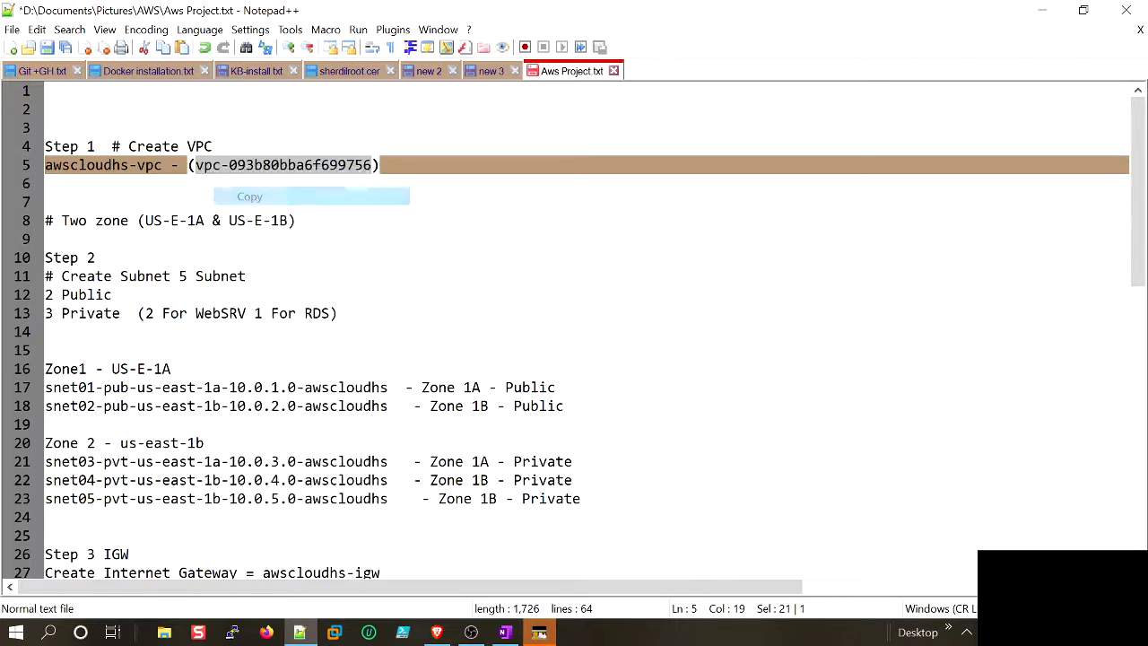
# Step: Return to the EC2 instances list in the browser and filter it by the copied ID vpc-093b80bba6f699756
pyautogui.hotkey('alt', 'Tab')
pyautogui.click(503, 165)
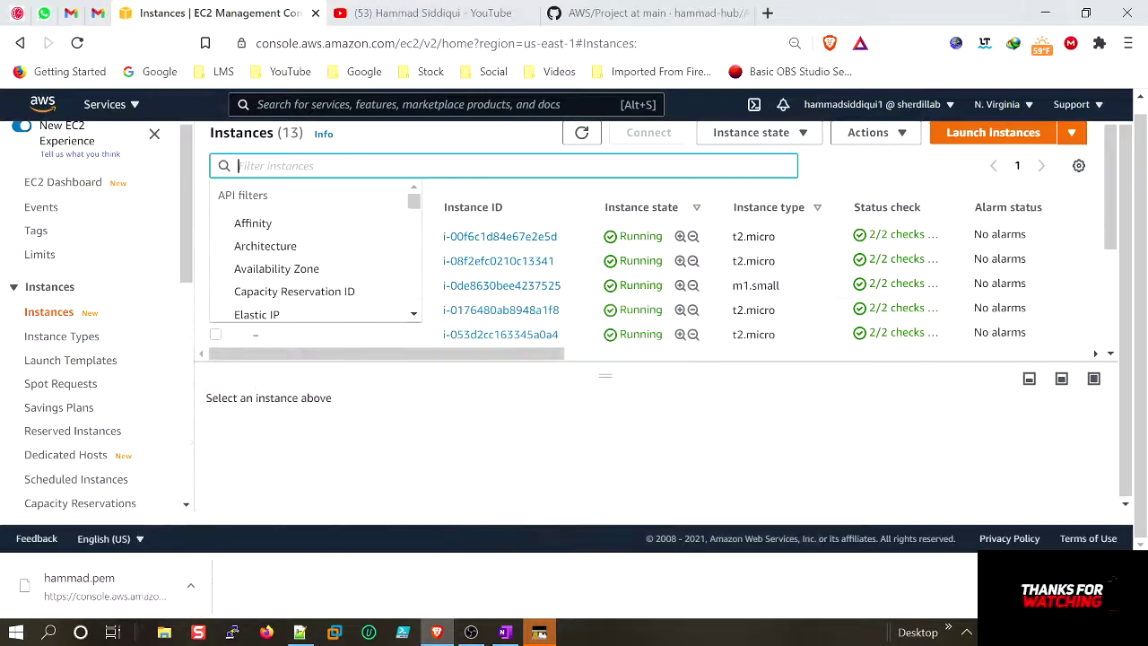
pyautogui.hotkey('ctrl', 'v')
pyautogui.press('Return')
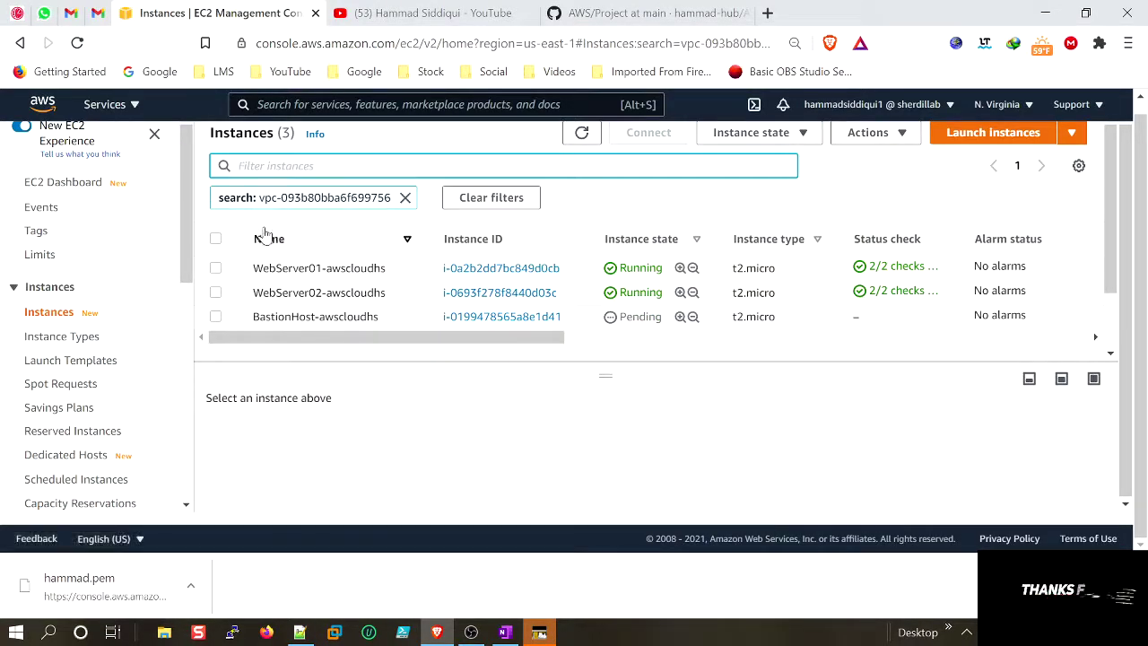
# Step: Enlarge the instances list and examine the public and private addresses of WebServer01-awscloudhs and WebServer02-awscloudhs in their details
pyautogui.moveTo(597, 377); pyautogui.dragTo(594, 401)
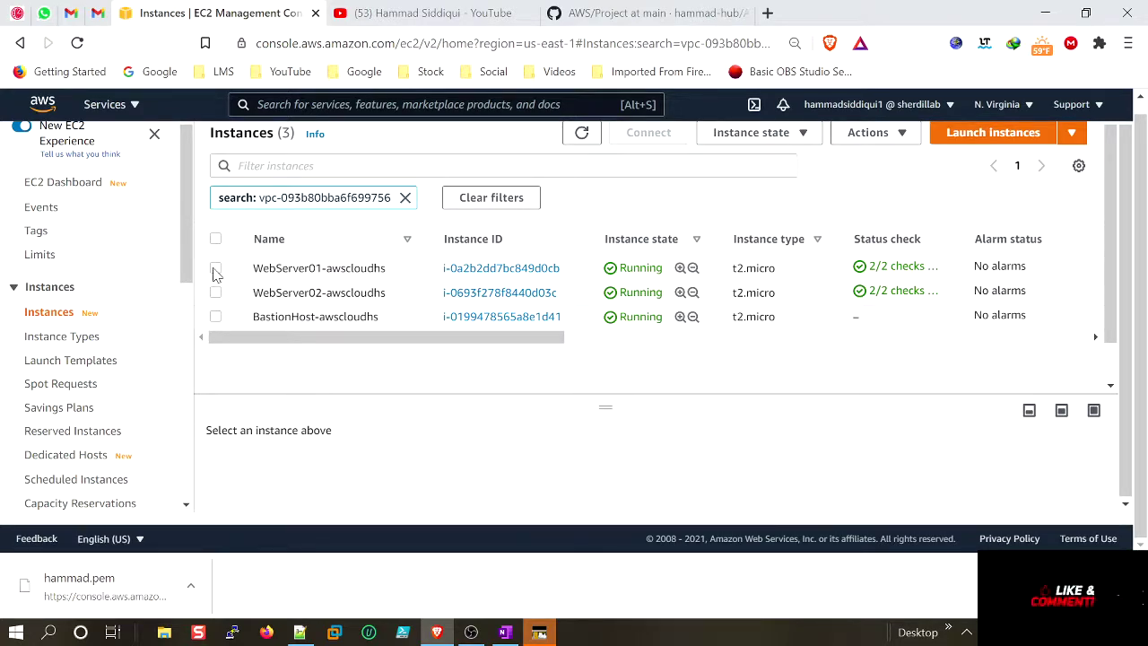
pyautogui.click(386, 268)
pyautogui.scroll(-5, 708, 458)
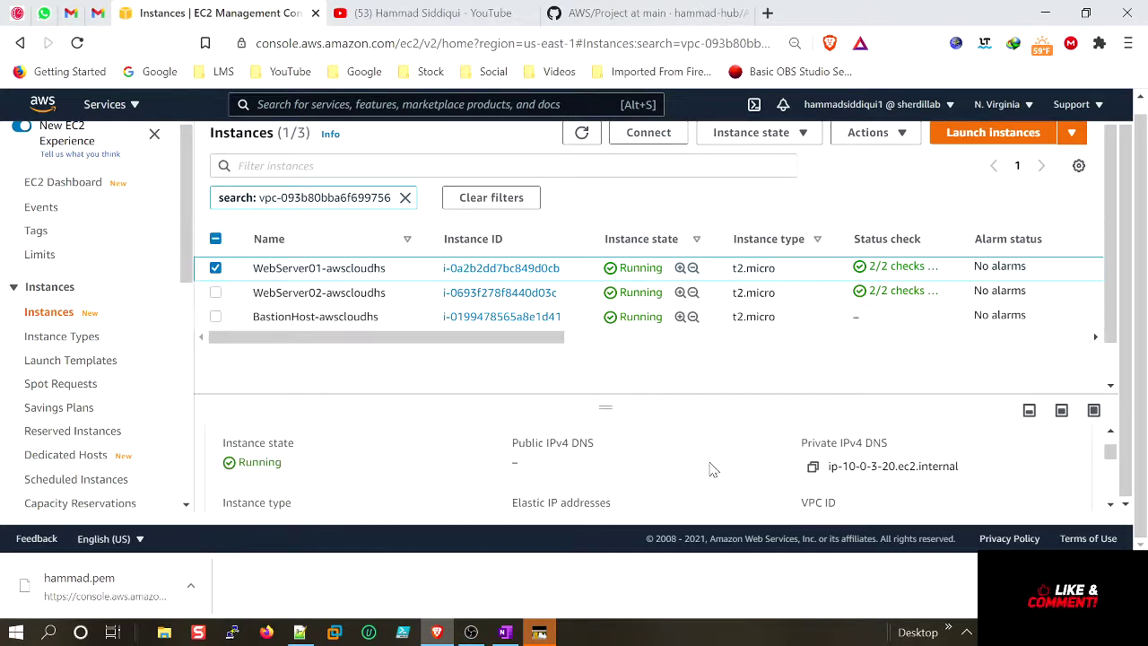
pyautogui.scroll(5, 713, 470)
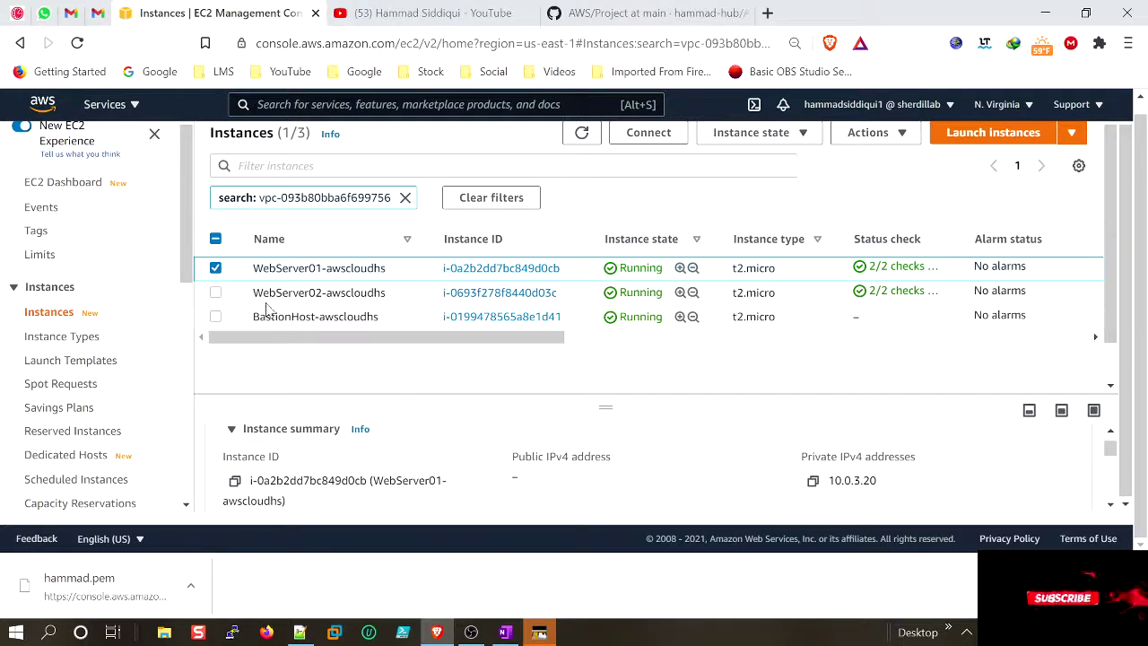
pyautogui.click(215, 268)
pyautogui.click(215, 292)
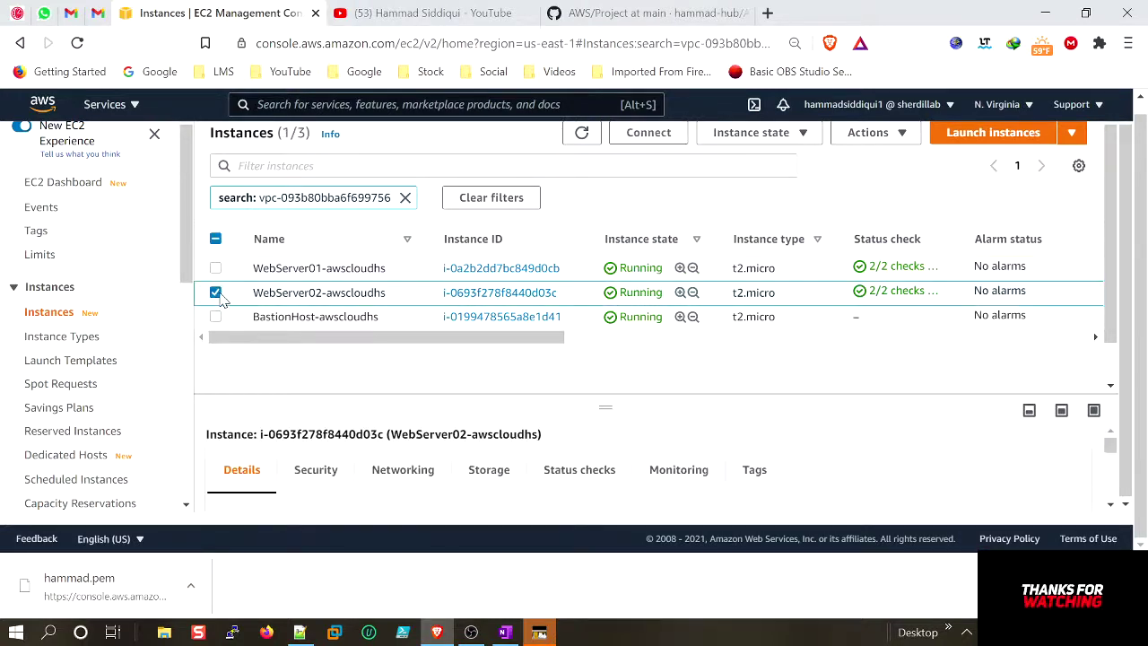
pyautogui.scroll(-1, 655, 471)
pyautogui.scroll(-2, 532, 486)
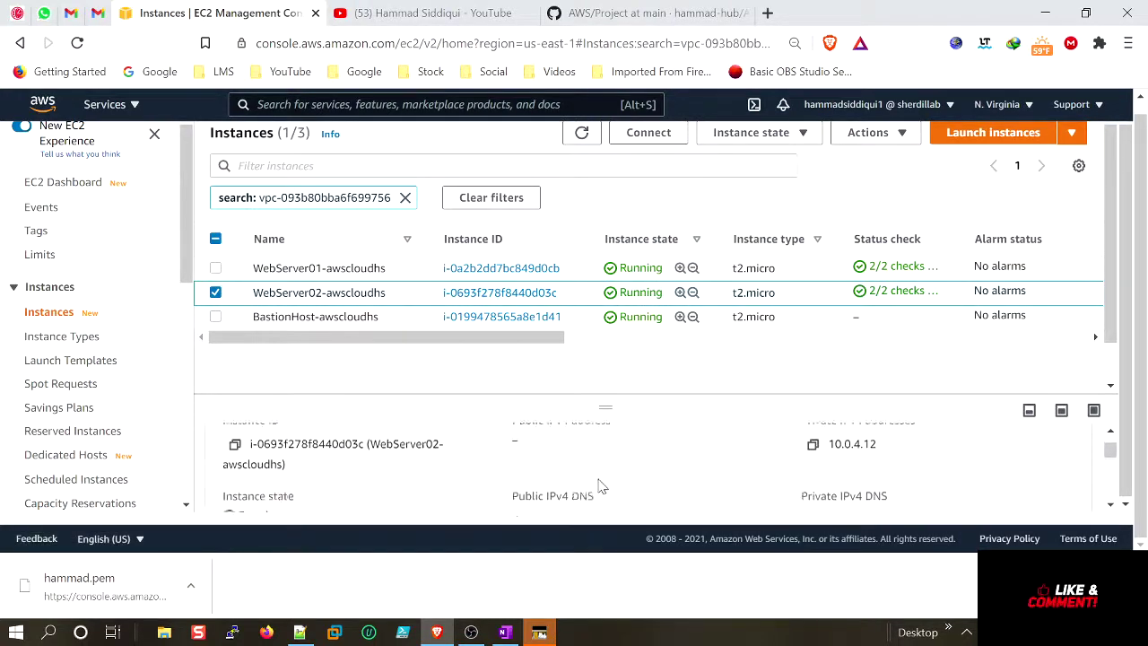
pyautogui.click(216, 293)
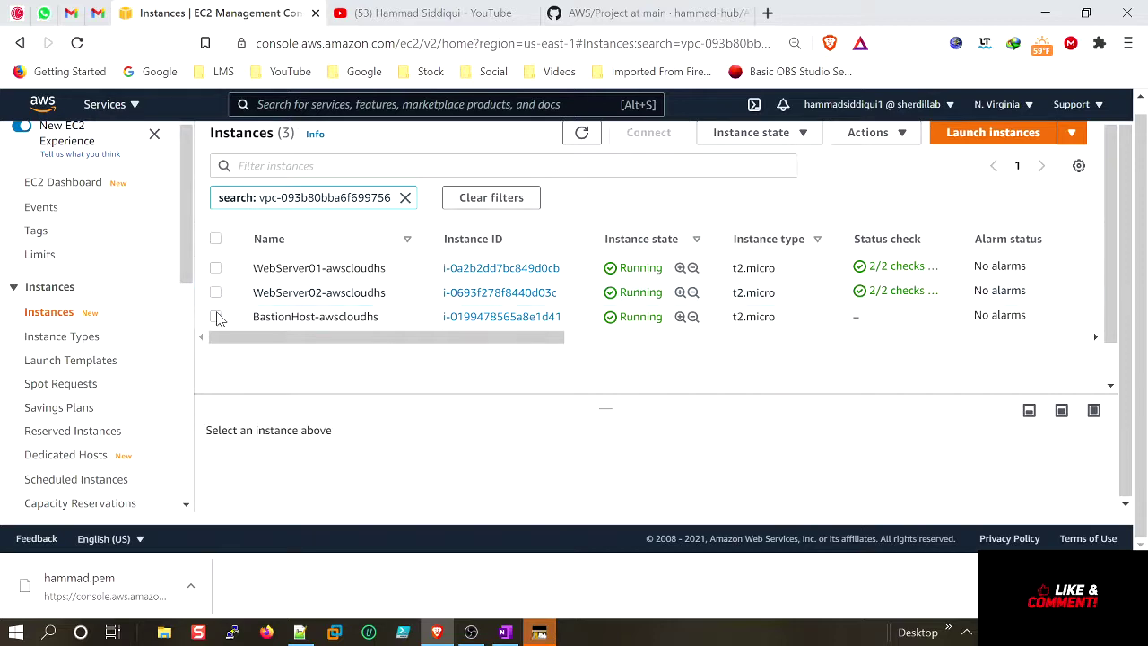
# Step: Select BastionHost-awscloudhs and copy its public IPv4 address from the instance summary
pyautogui.click(216, 317)
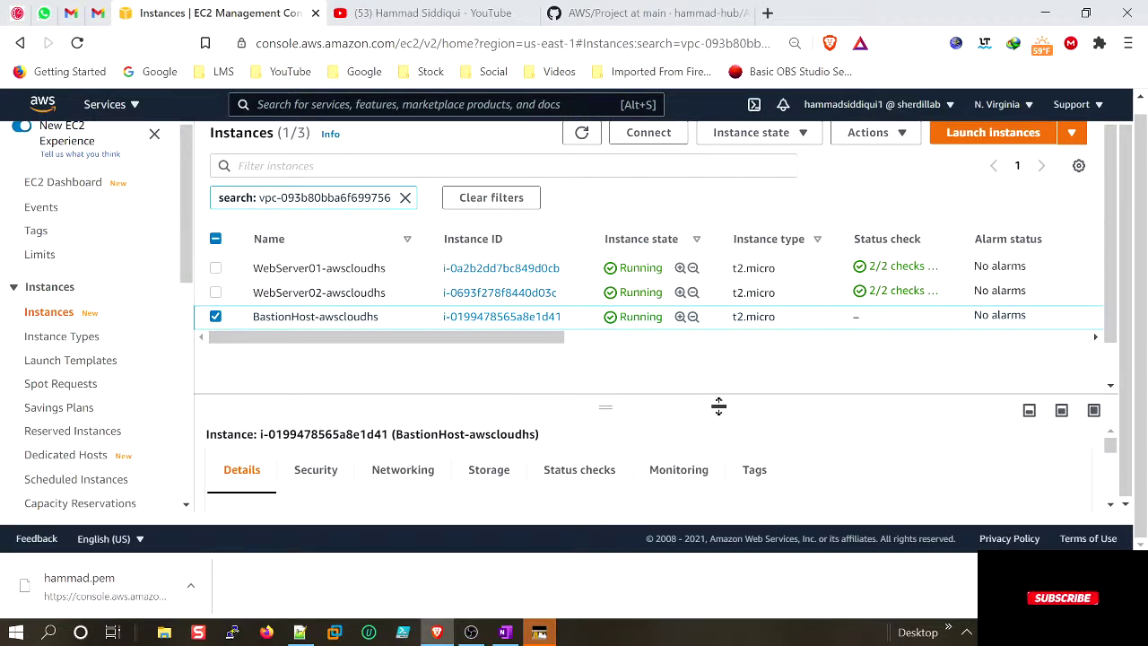
pyautogui.scroll(-2, 592, 468)
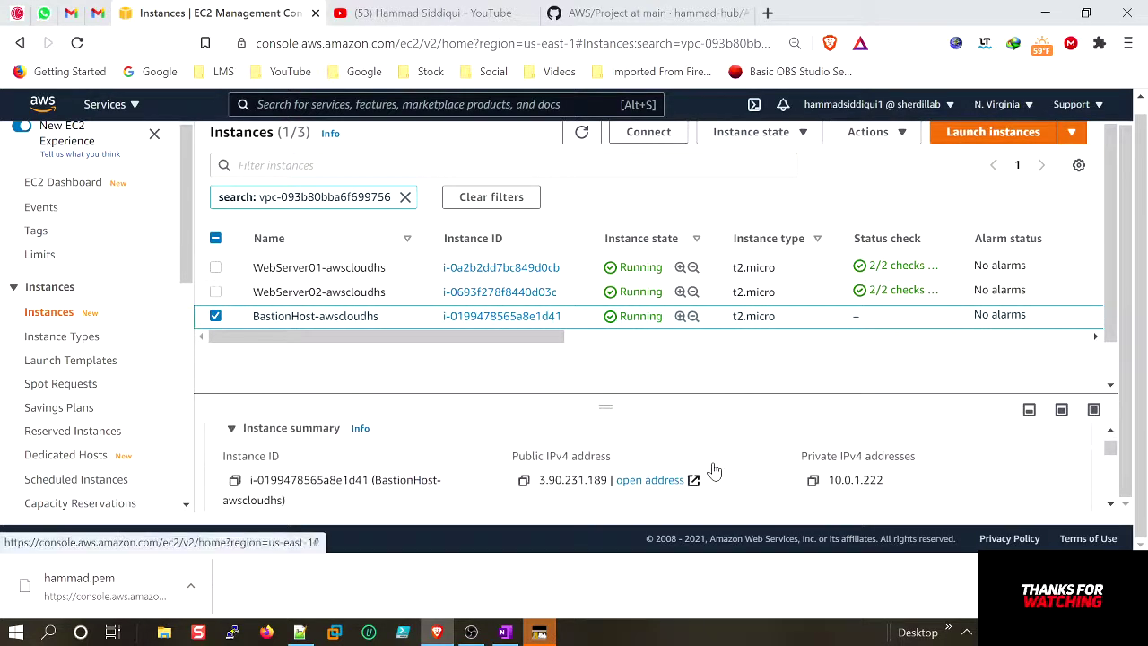
pyautogui.click(524, 483)
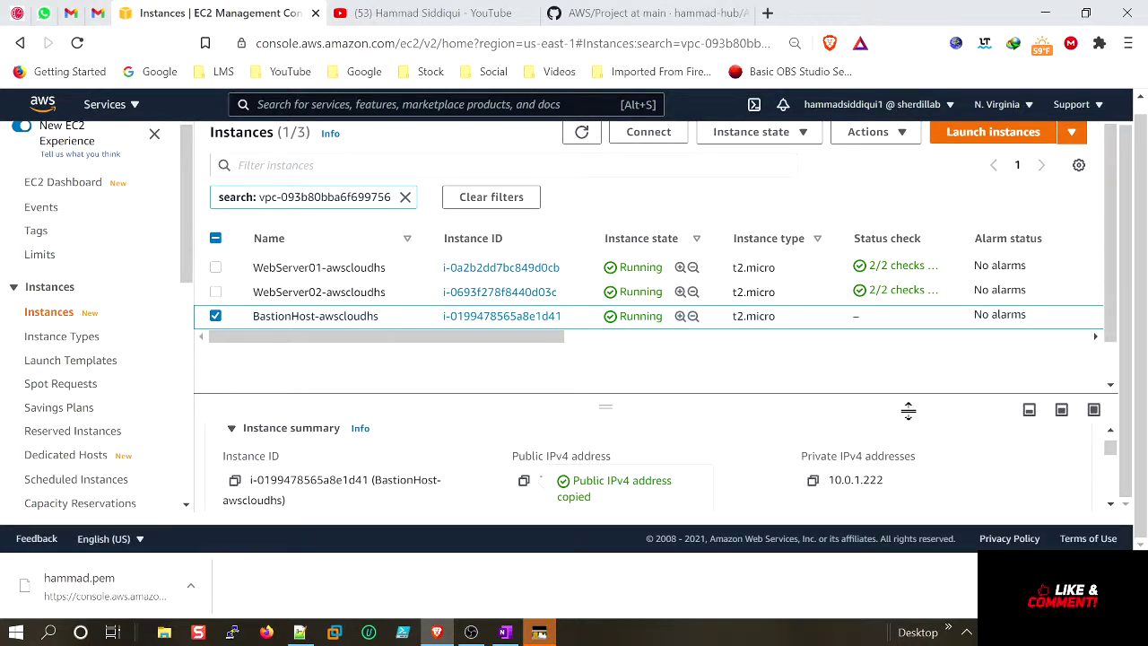
# Step: Switch to the architecture diagram in Snagit Editor and draw a red arrow across the Jump Server to Web Server 1
pyautogui.click(505, 632)
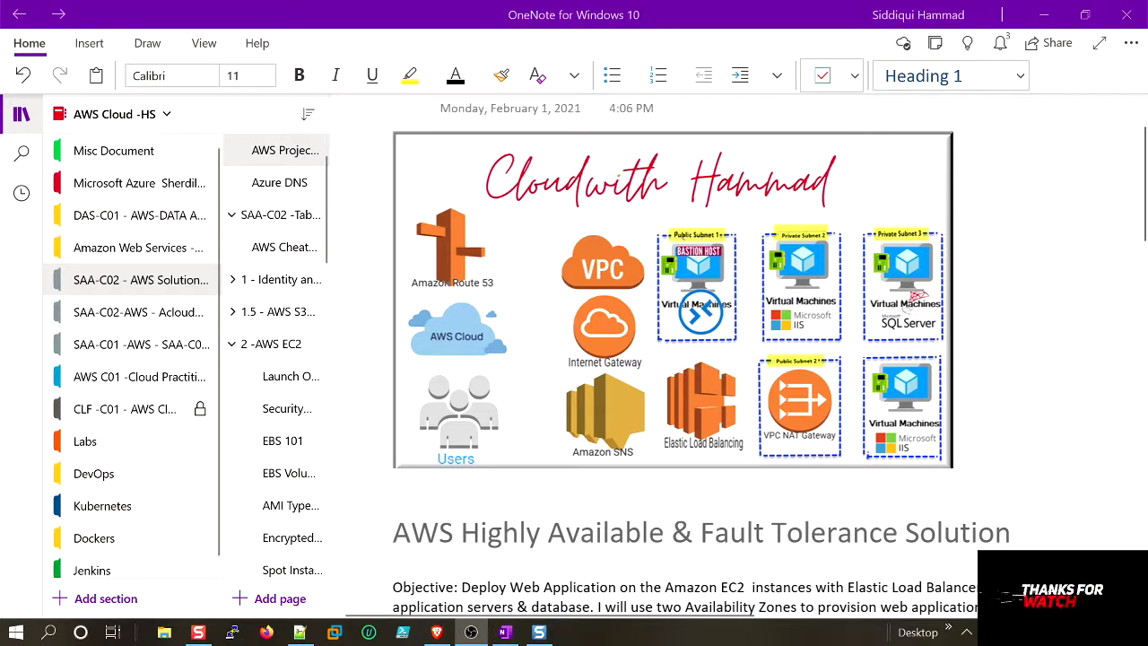
pyautogui.click(539, 632)
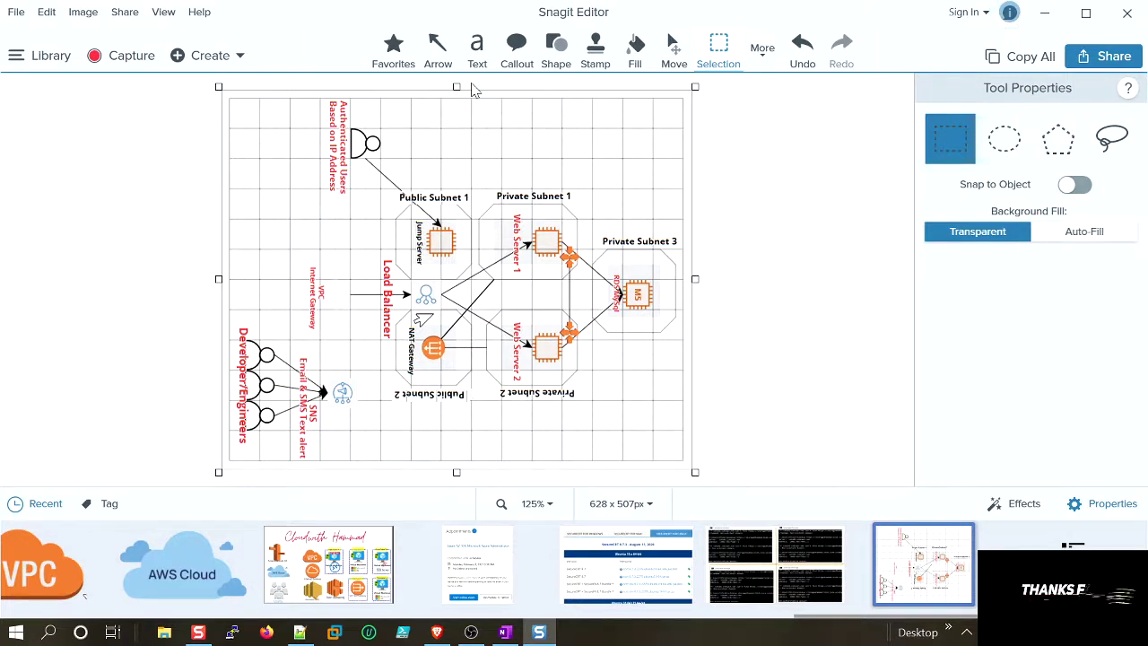
pyautogui.keyDown('ctrl'); pyautogui.scroll(2, 531, 215); pyautogui.keyUp('ctrl')
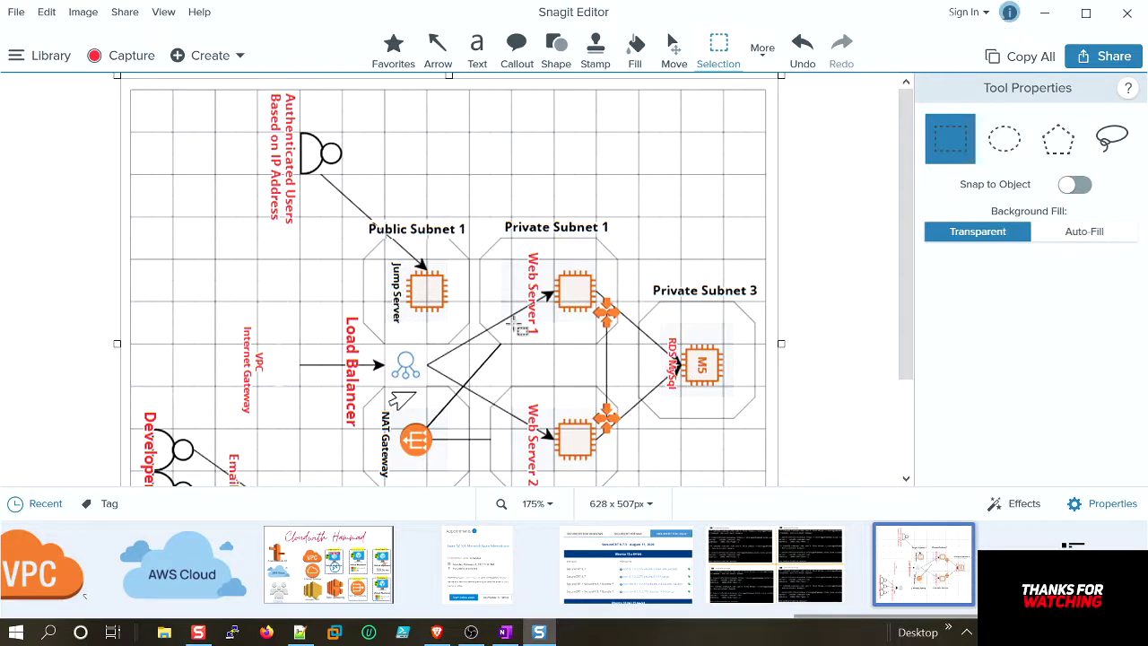
pyautogui.moveTo(905, 329); pyautogui.dragTo(904, 353)
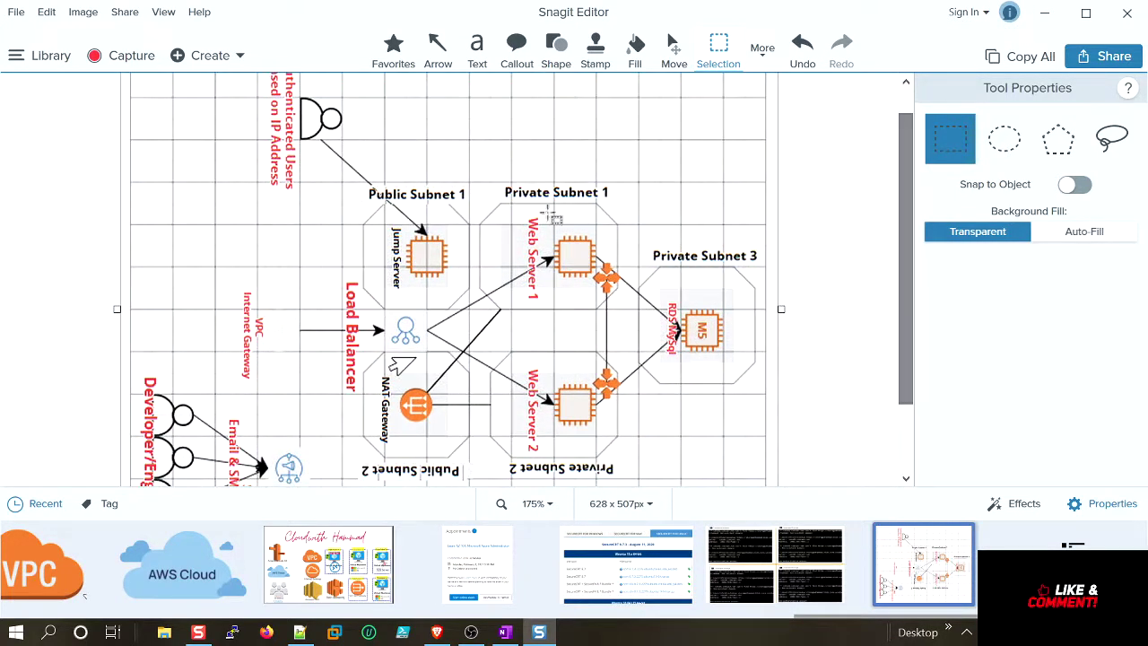
pyautogui.click(436, 52)
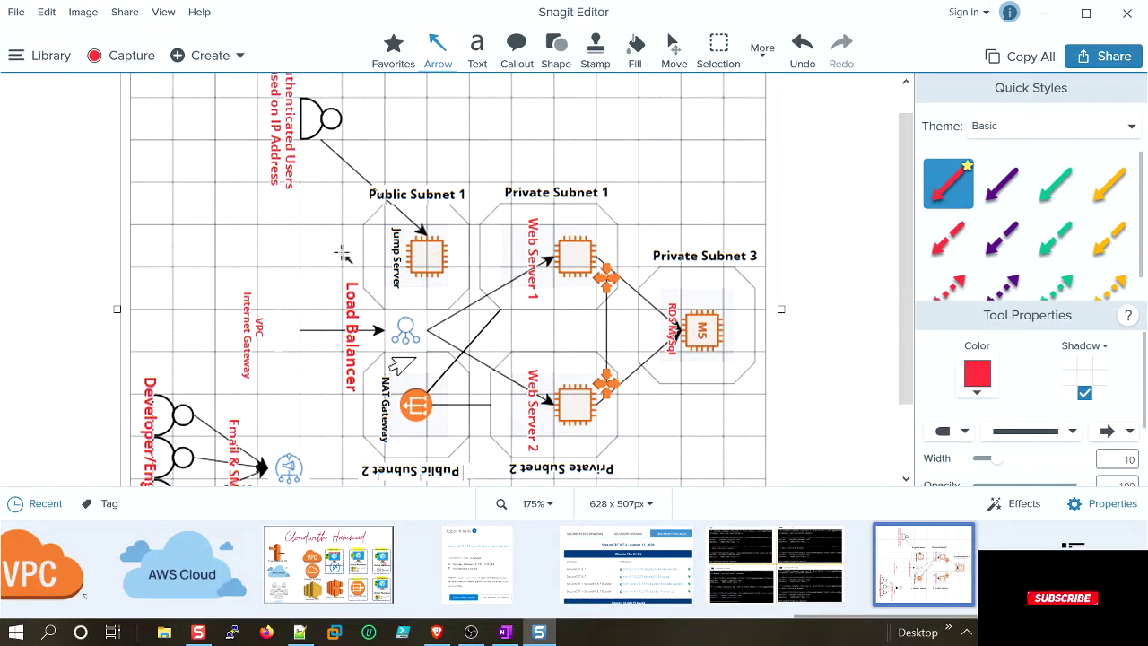
pyautogui.moveTo(341, 254)
pyautogui.mouseDown()
pyautogui.moveTo(558, 256)
pyautogui.moveTo(539, 251)
pyautogui.mouseUp()
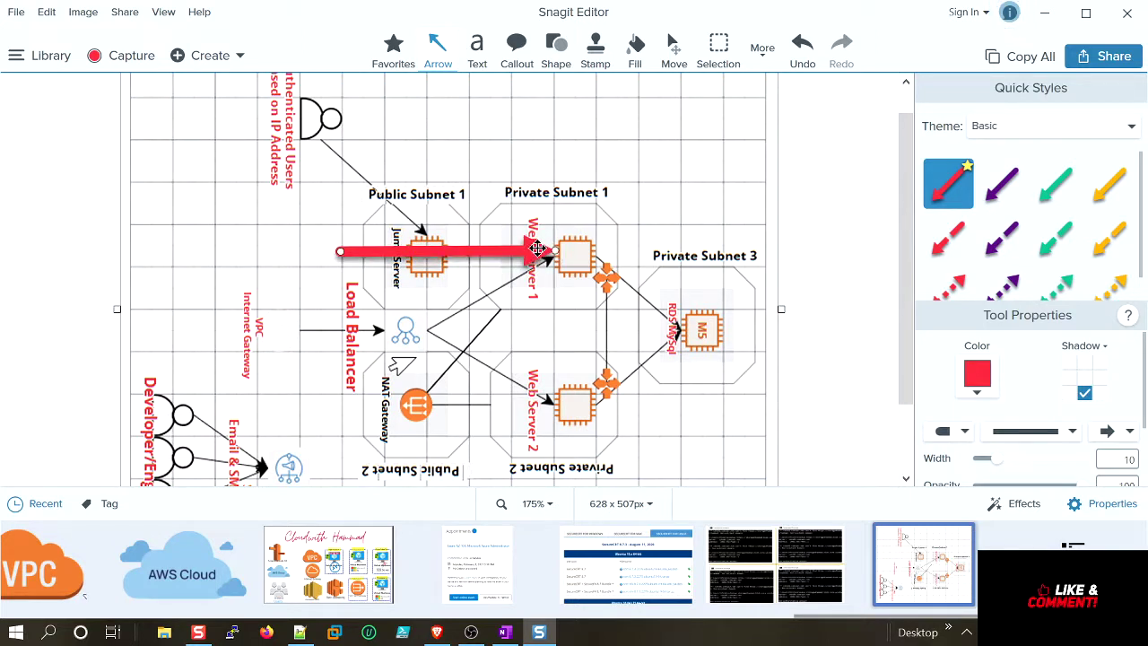